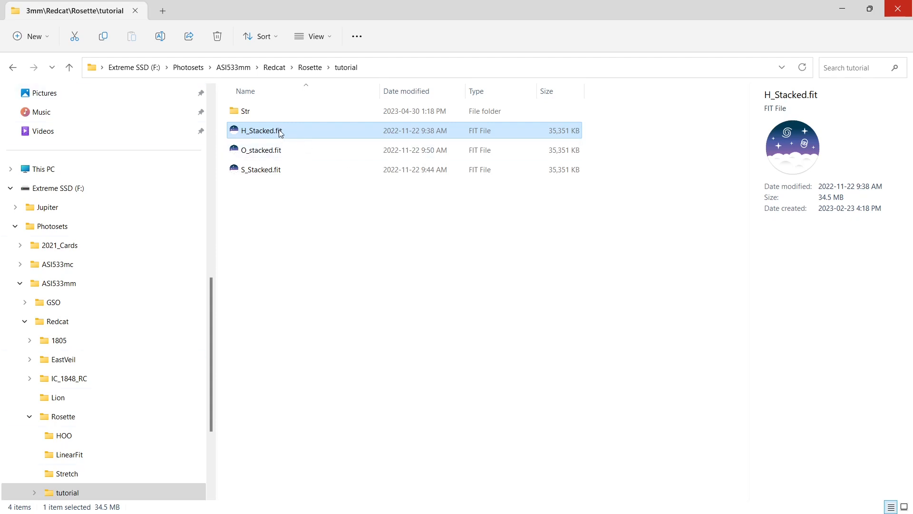
Set the display mode of the H_Stacked.fit image to AutoStretch
mouse_move(322, 507)
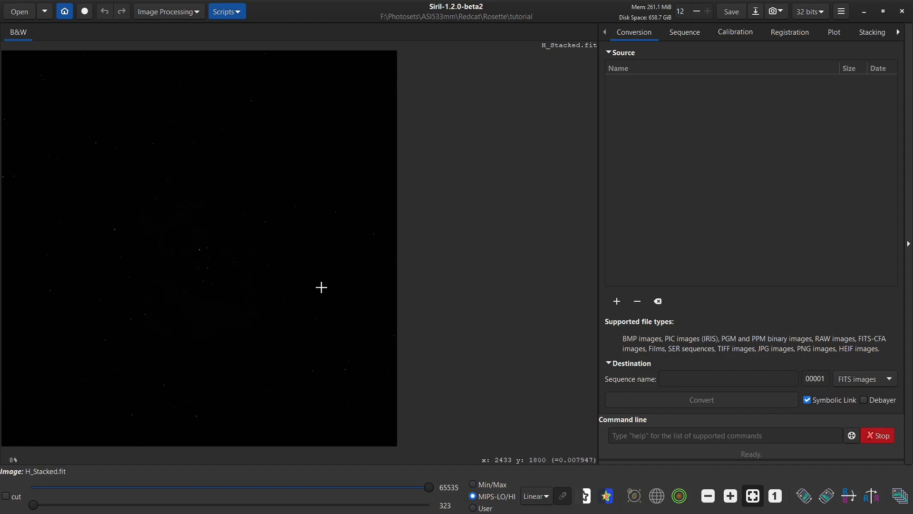
click(536, 497)
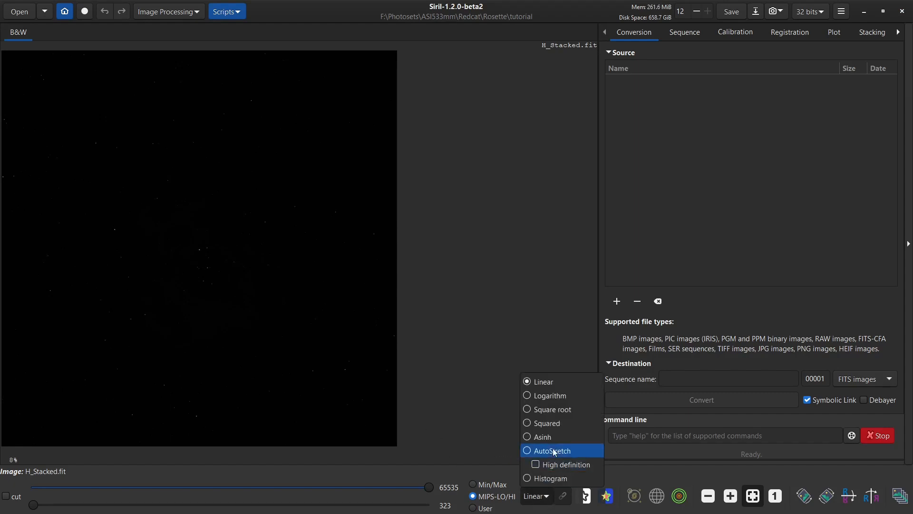
click(554, 449)
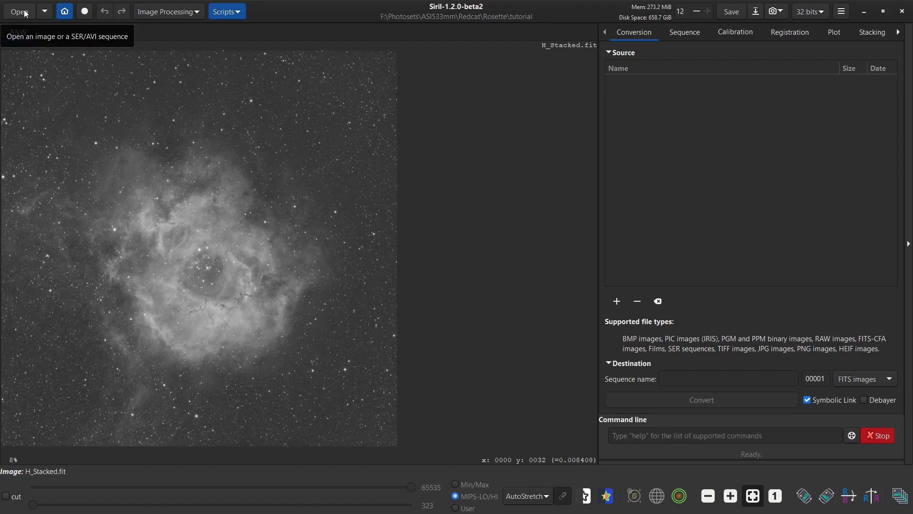
Open O_stacked.fit and then S_Stacked.fit from the tutorial folder to view each stacked image
click(19, 12)
click(246, 107)
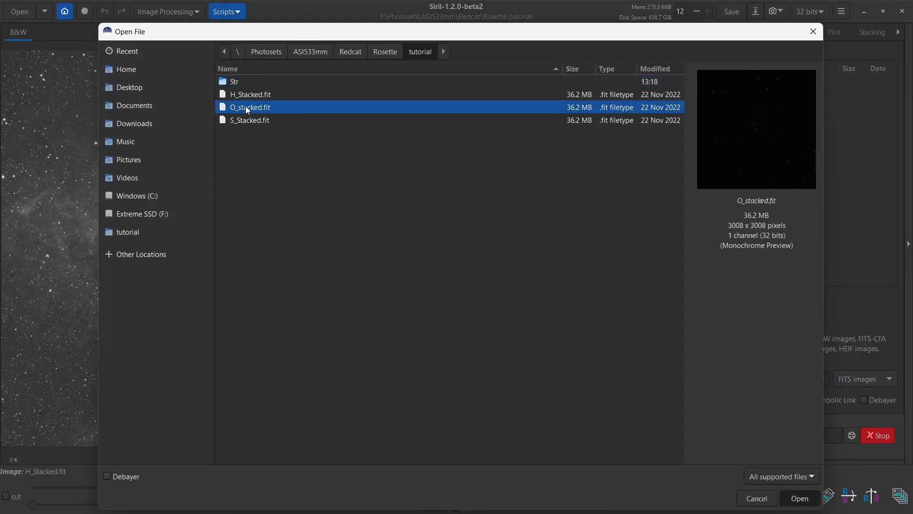
double_click(245, 107)
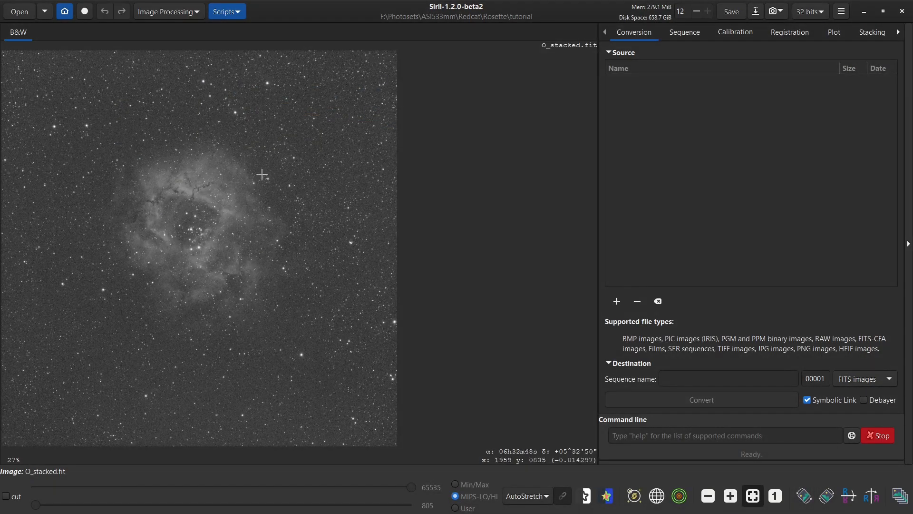
click(20, 13)
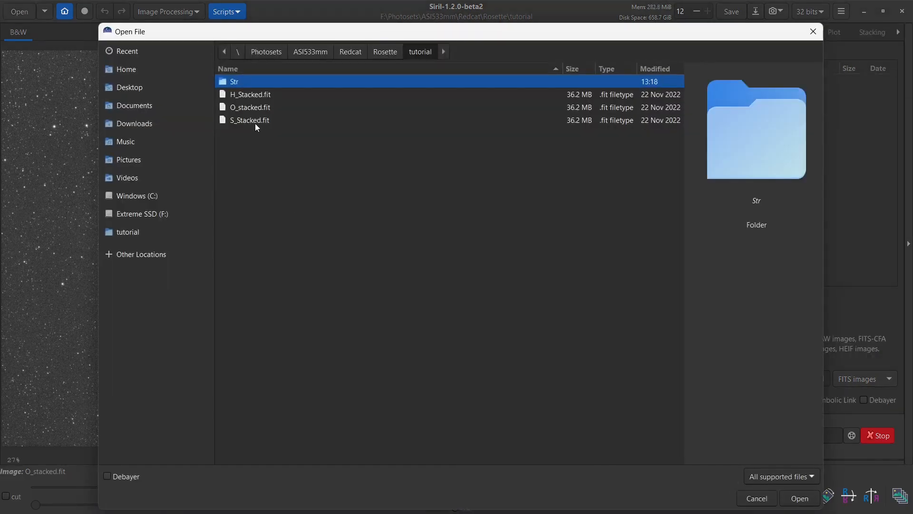
click(255, 124)
double_click(255, 124)
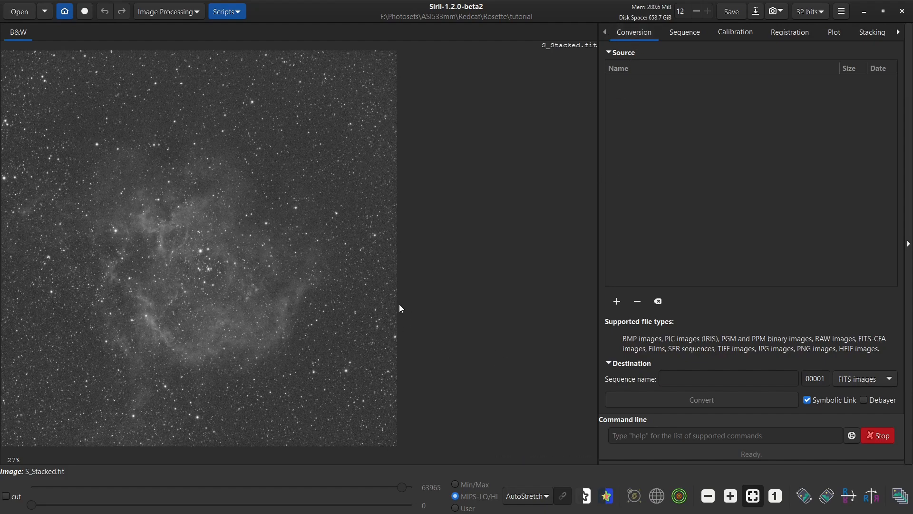
Add H_Stacked.fit, O_stacked.fit and S_Stacked.fit to the conversion source list
click(618, 302)
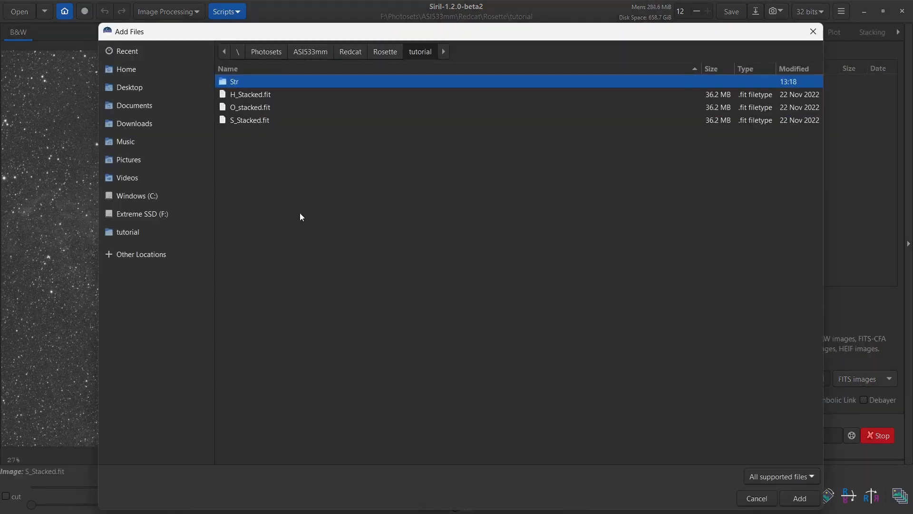
click(241, 97)
shift+click(252, 123)
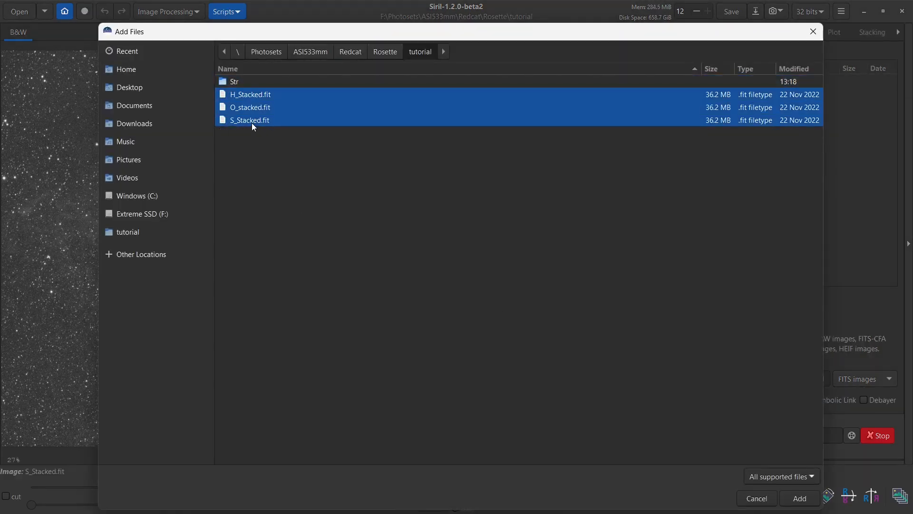
click(801, 499)
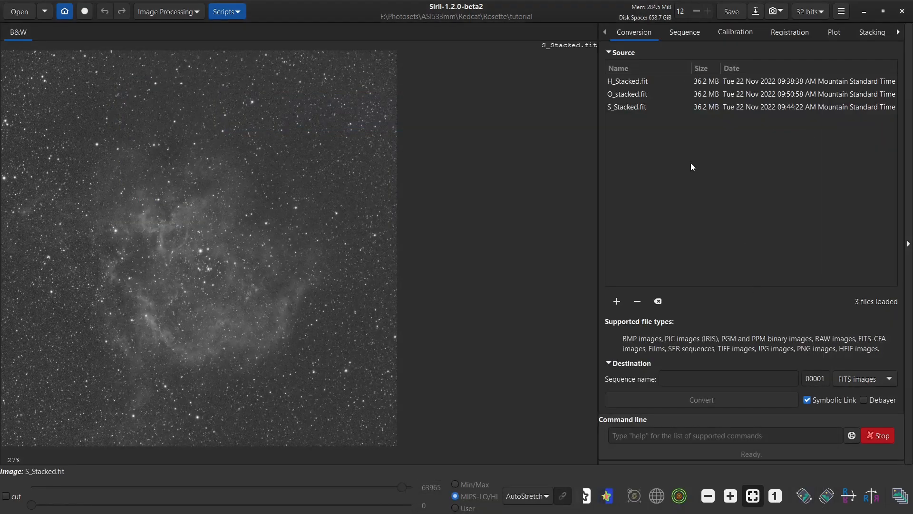
Name the sequence align and convert the three source files into FITS images
click(694, 384)
text(al)
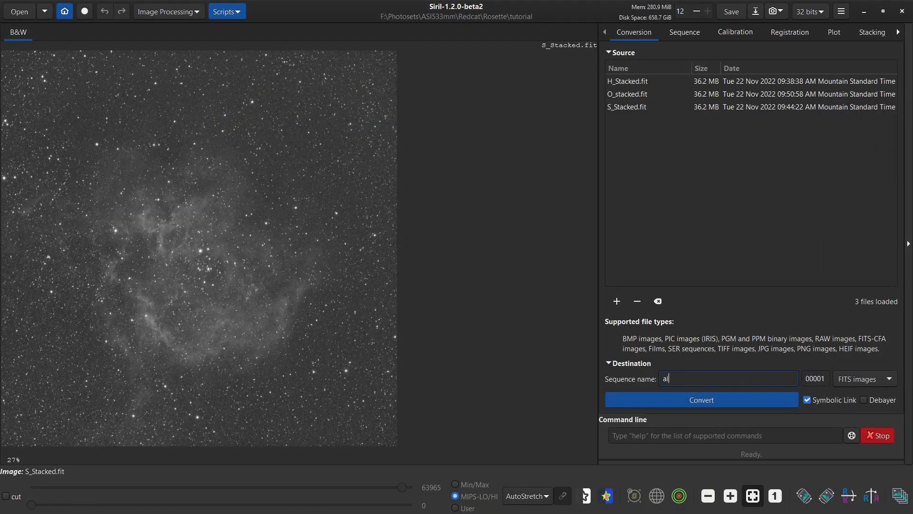
text(ign)
click(692, 400)
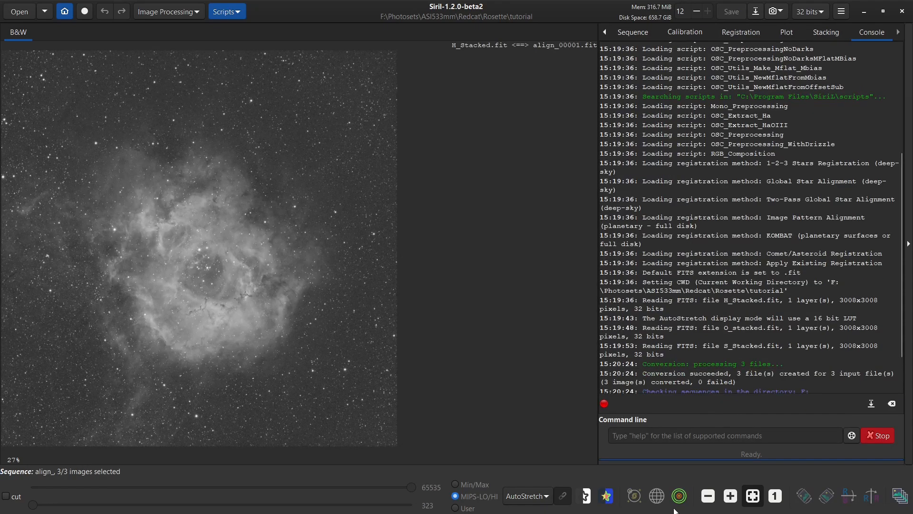
Examine each of the three frames of the align_ sequence in the frame list, ending on the first frame
click(901, 498)
click(361, 208)
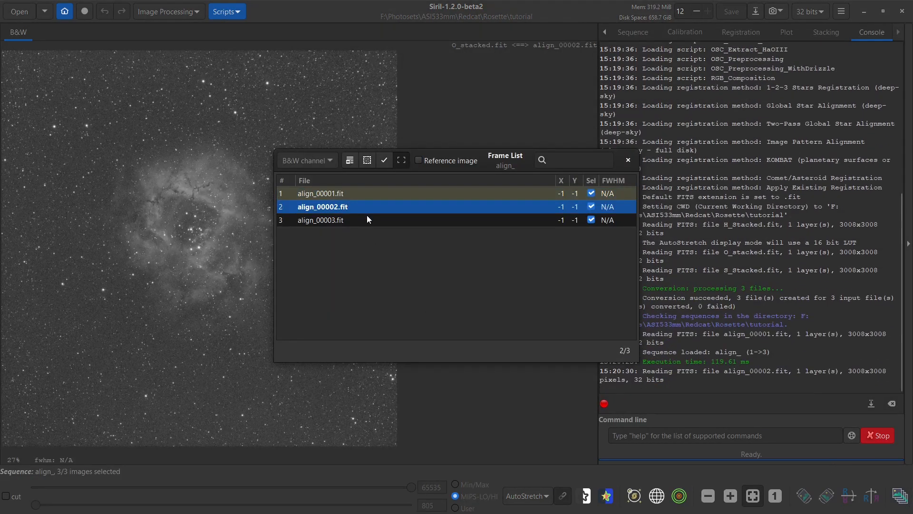
click(368, 219)
click(368, 194)
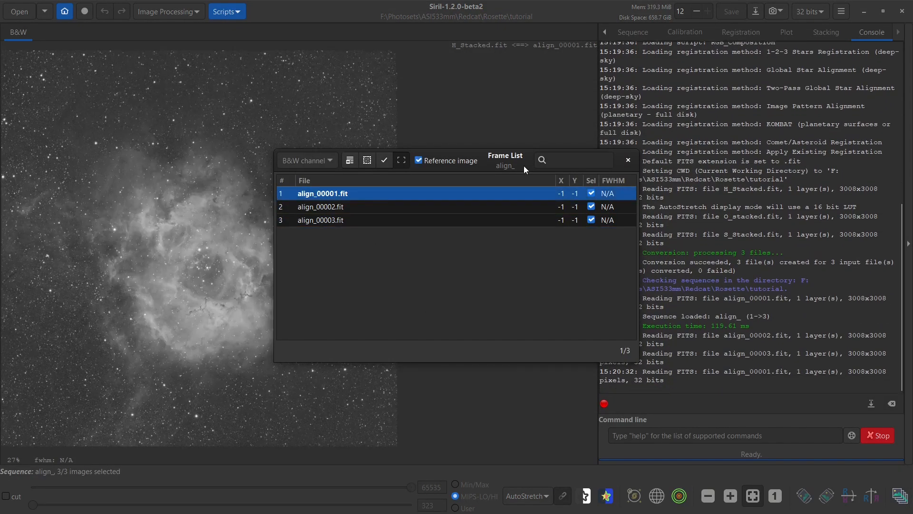
click(629, 160)
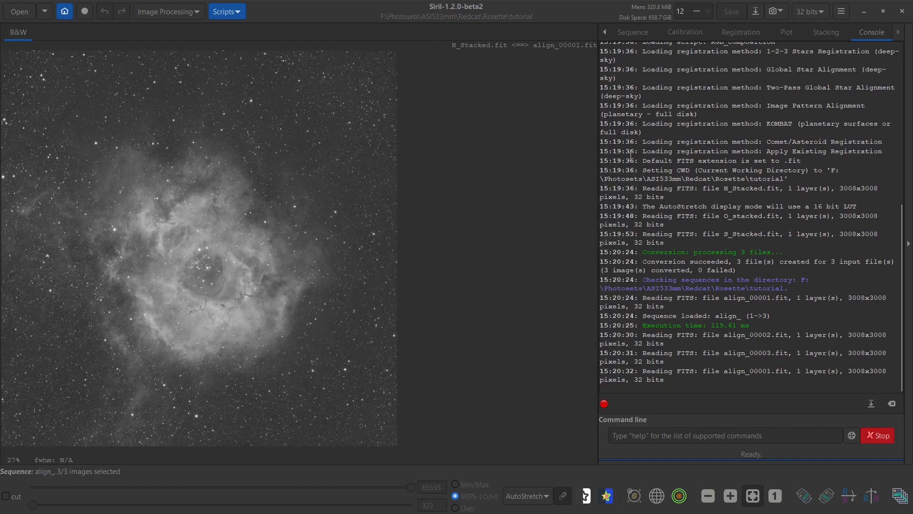
Register all images of the align_ sequence with the Global Star Alignment (deep-sky) method
click(685, 31)
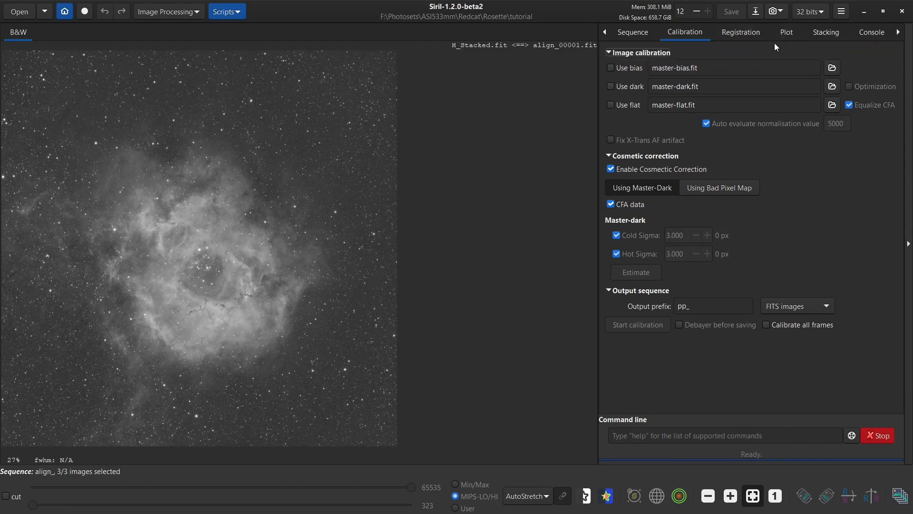
click(741, 31)
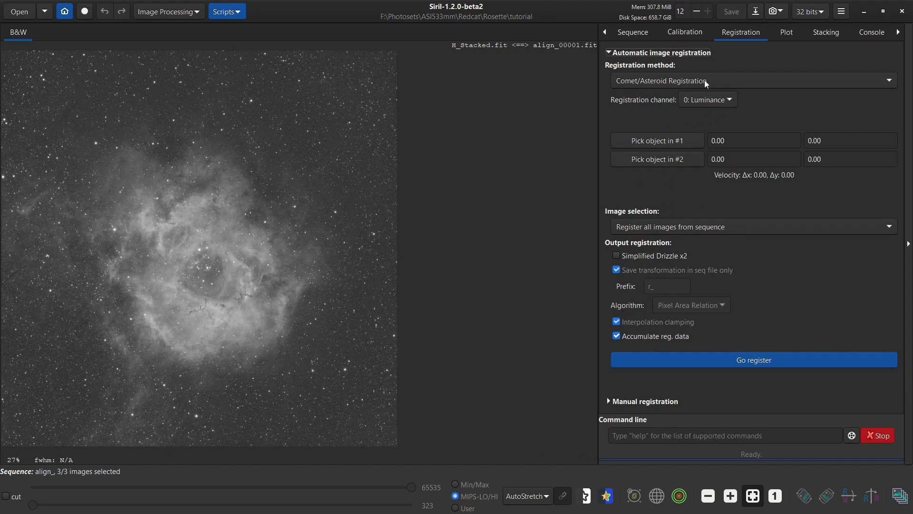
click(668, 84)
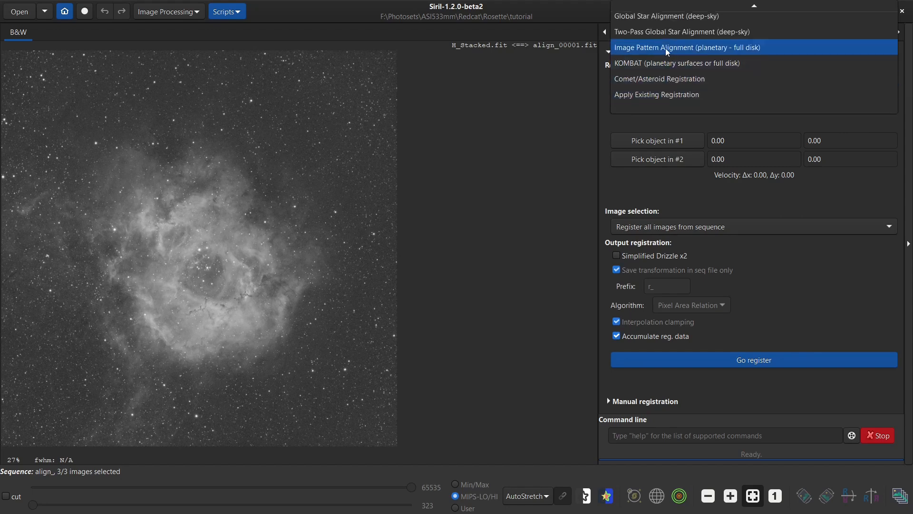
click(665, 16)
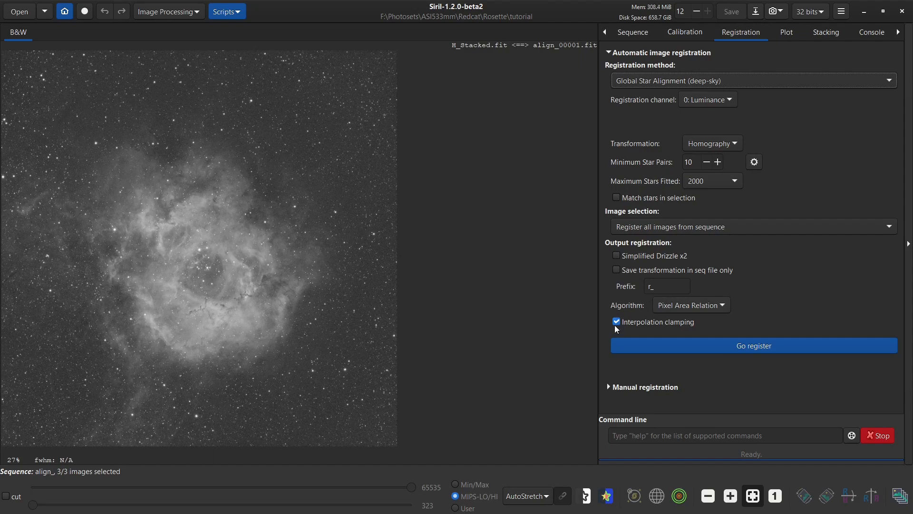
click(743, 346)
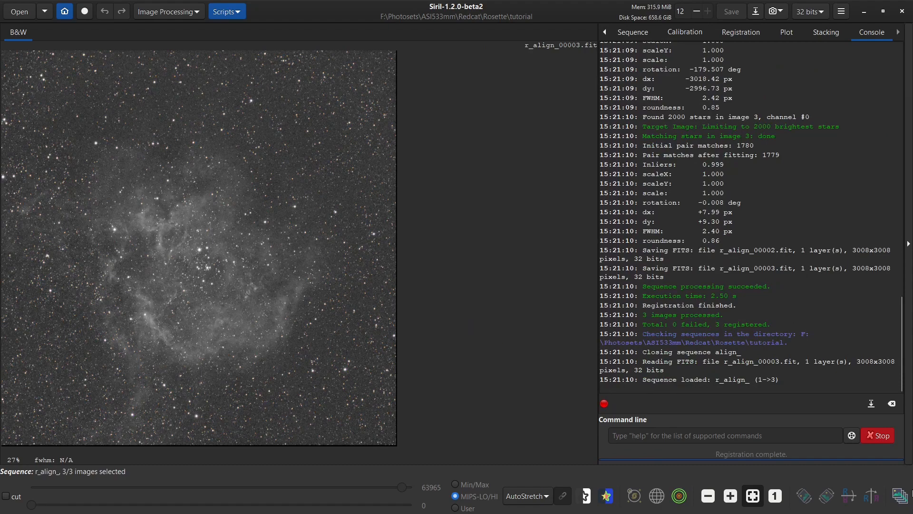
Check the alignment of the three registered r_align_ frames in the frame list, then close the list
click(901, 495)
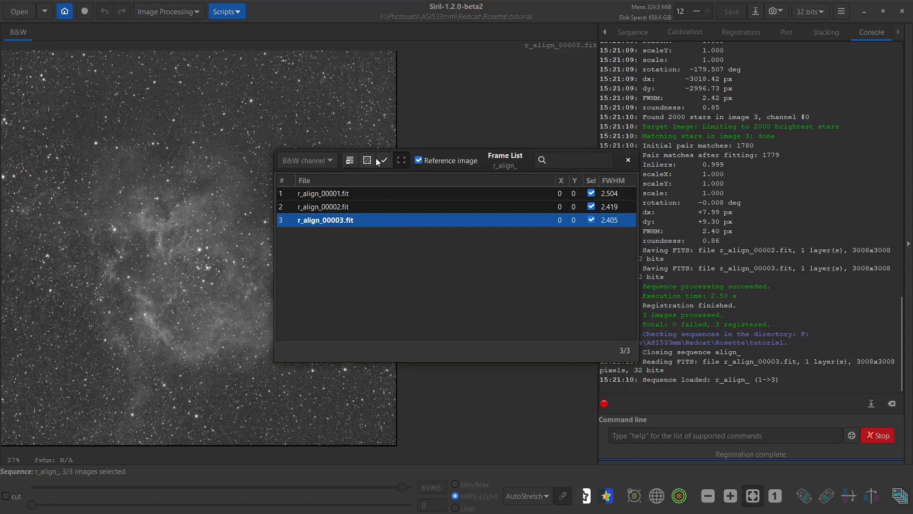
drag(438, 158, 520, 148)
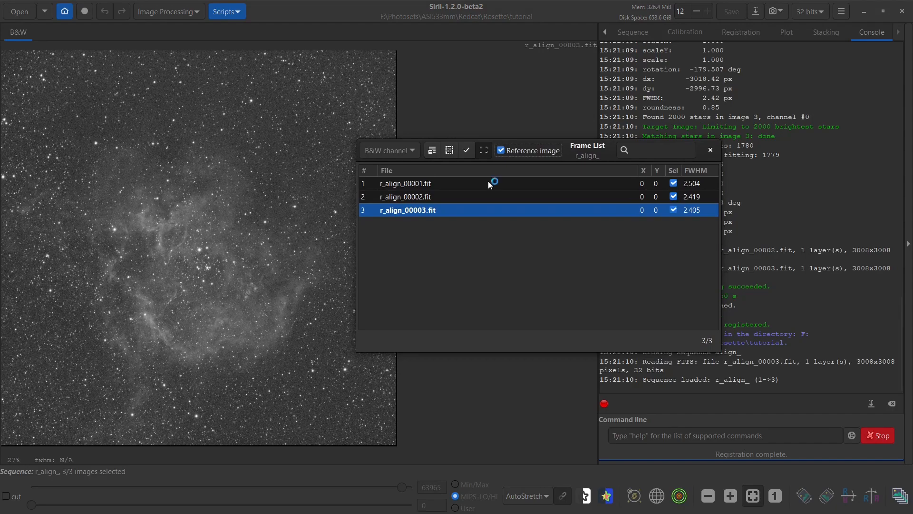
click(489, 183)
click(482, 197)
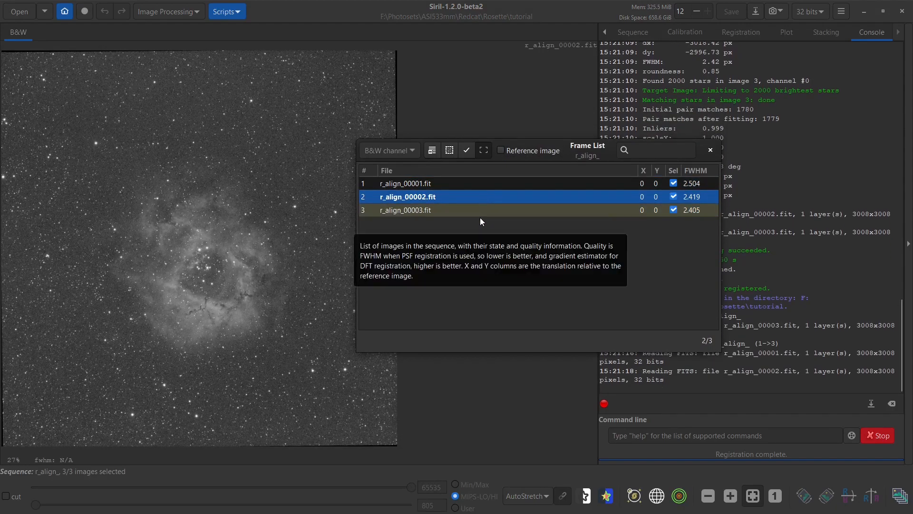
click(479, 213)
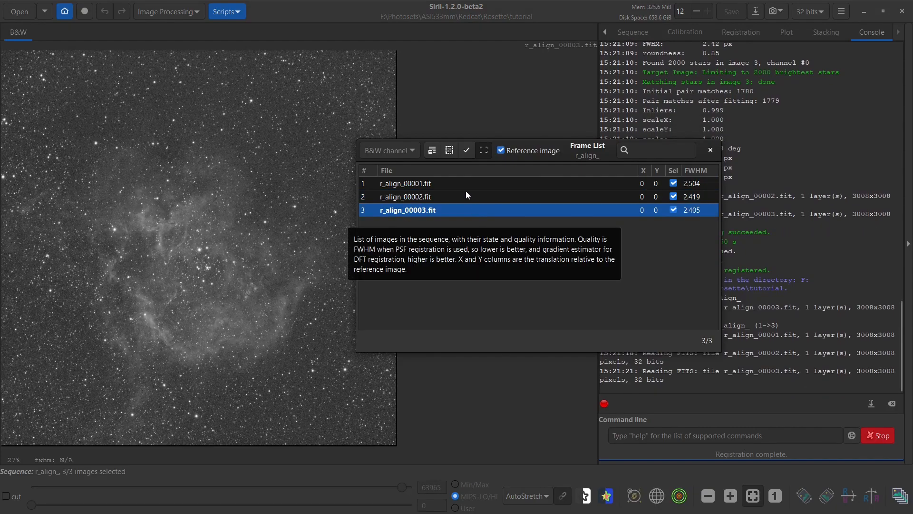
click(710, 151)
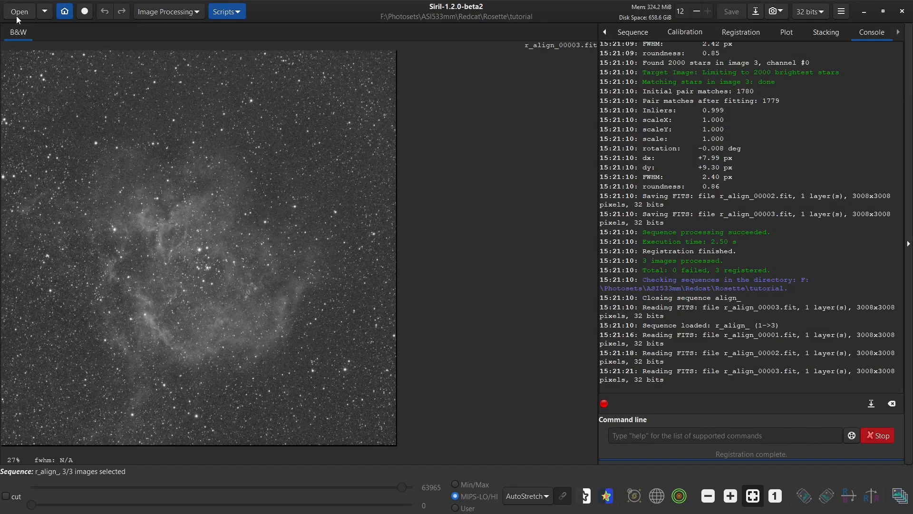
Switch to File Explorer and permanently delete align_.seq, align_00001.fit, align_00002.fit and align_00003.fit from the tutorial folder
key(alt+Tab)
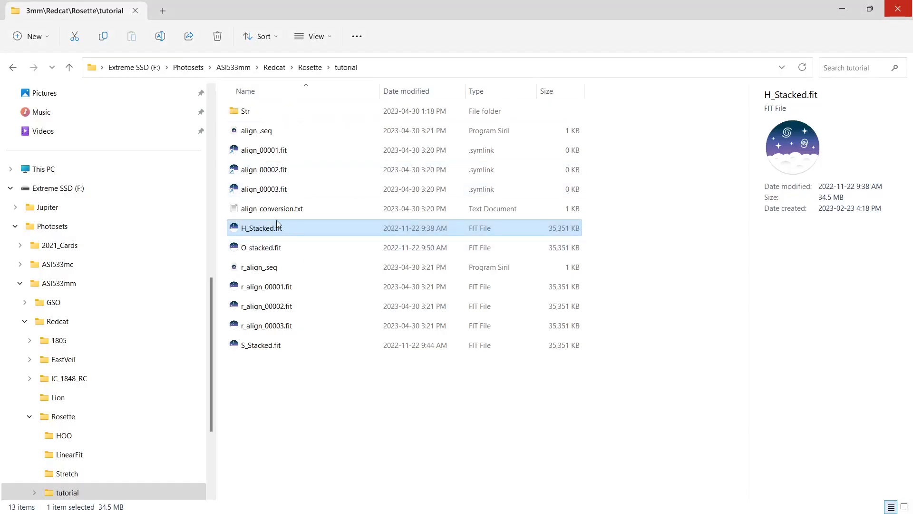
click(265, 137)
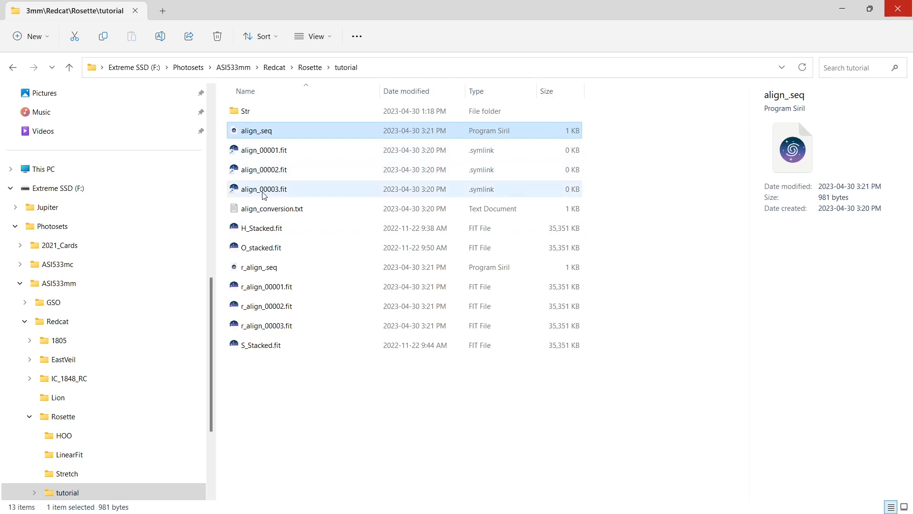
shift+click(263, 192)
right_click(263, 192)
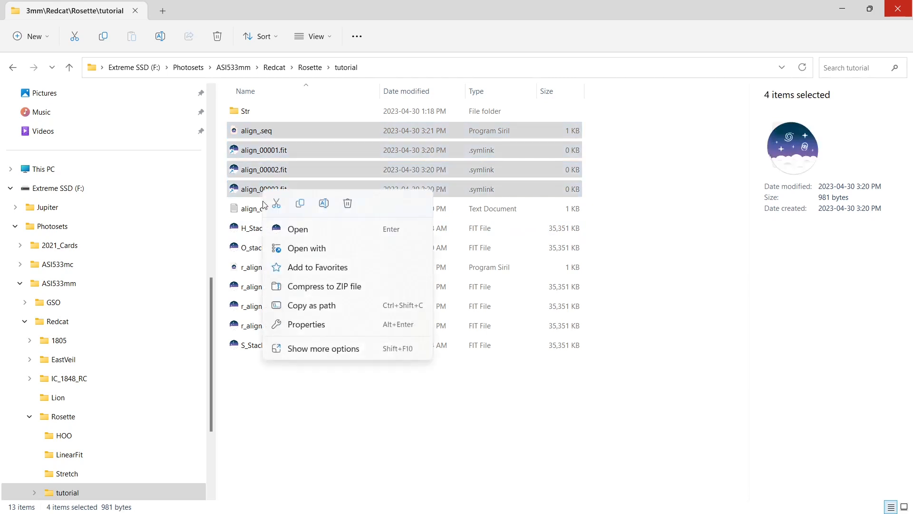
click(348, 203)
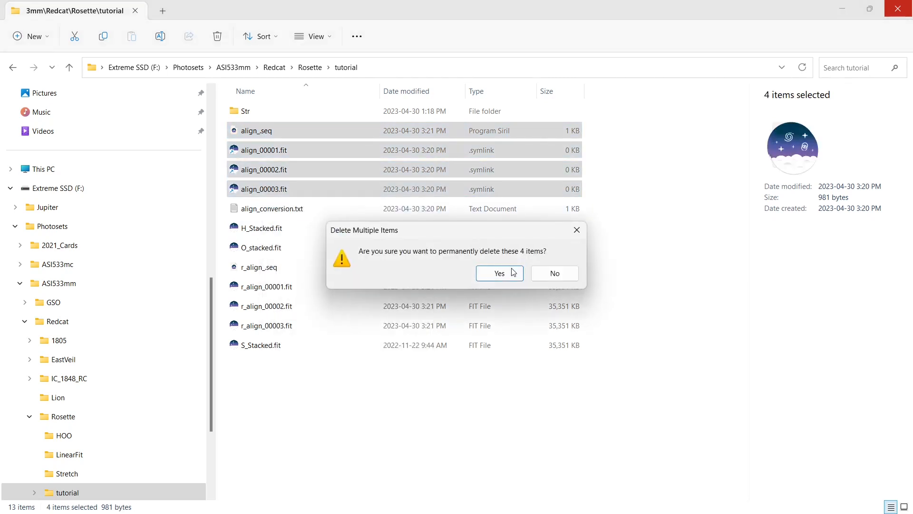
click(496, 271)
Permanently delete align_conversion.txt from the tutorial folder
click(259, 137)
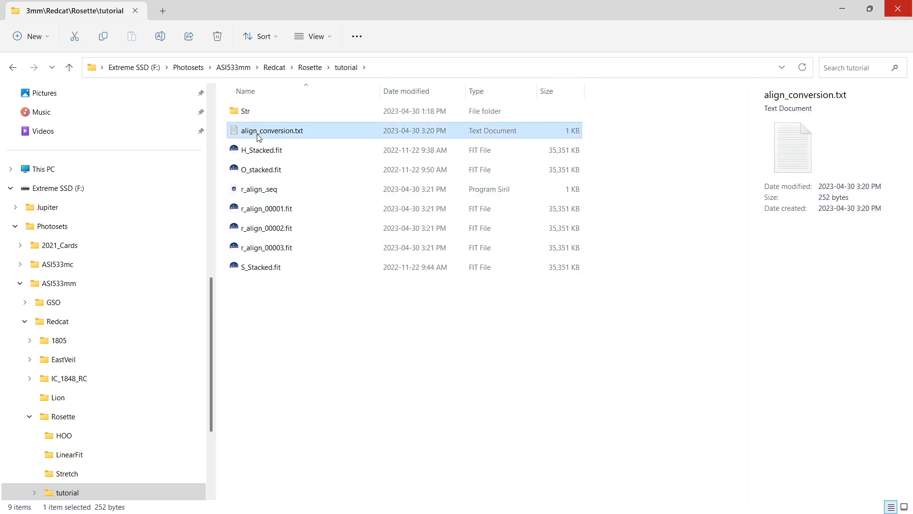
right_click(259, 137)
click(371, 151)
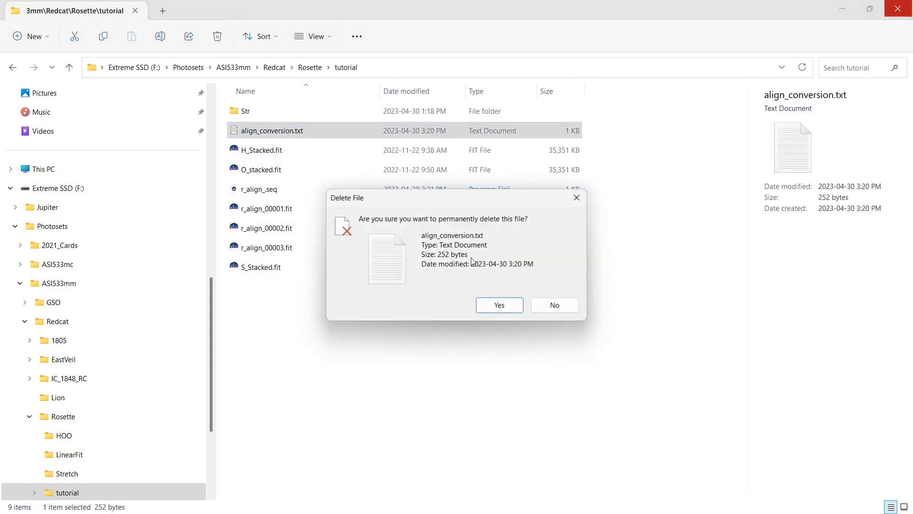
click(502, 306)
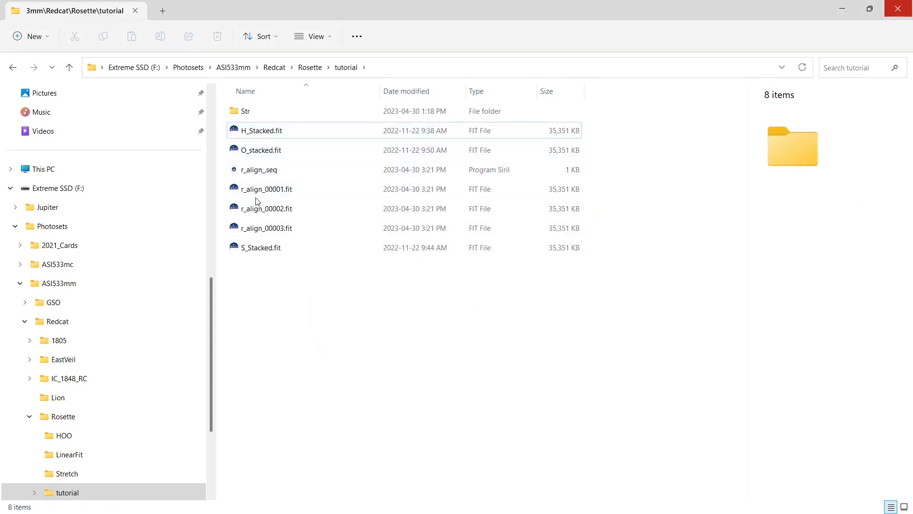
Permanently delete r_align_.seq from the tutorial folder
click(250, 171)
right_click(251, 173)
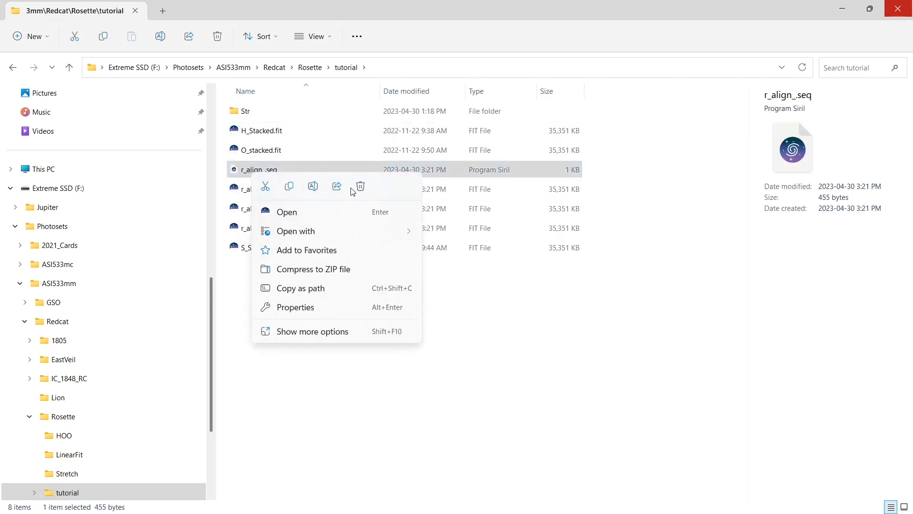
click(361, 186)
click(499, 307)
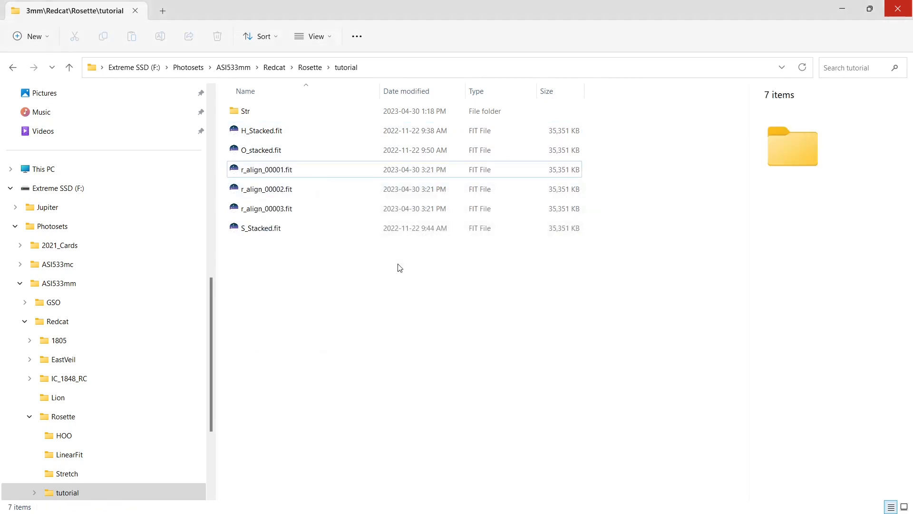
Rename r_align_00001.fit in the tutorial folder as H_aligned.fit
click(269, 175)
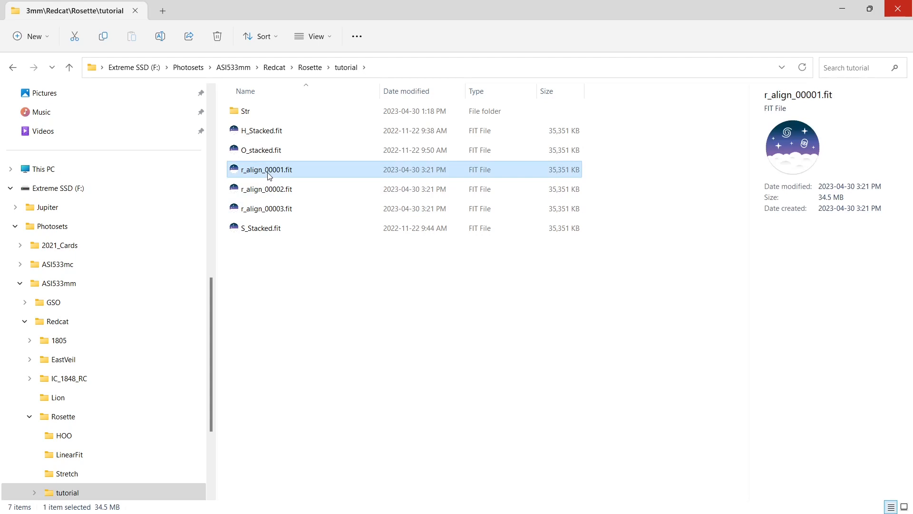
click(266, 176)
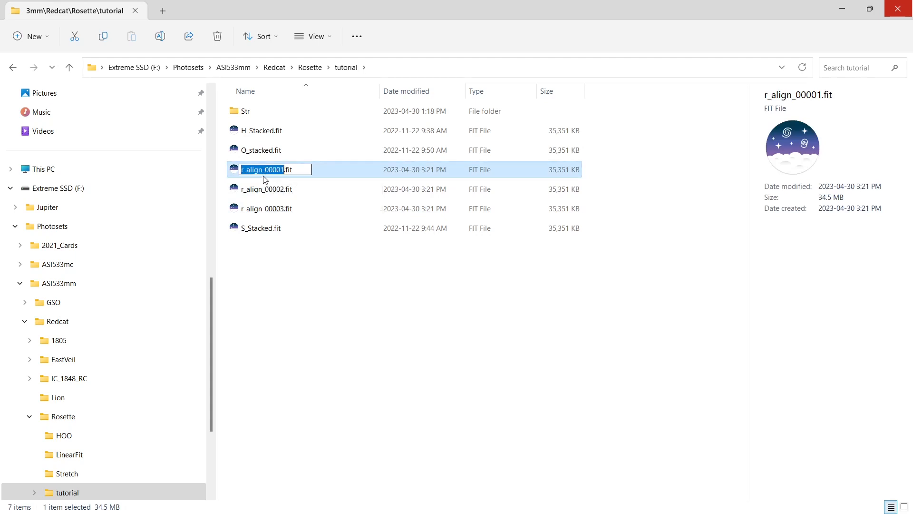
text(H_)
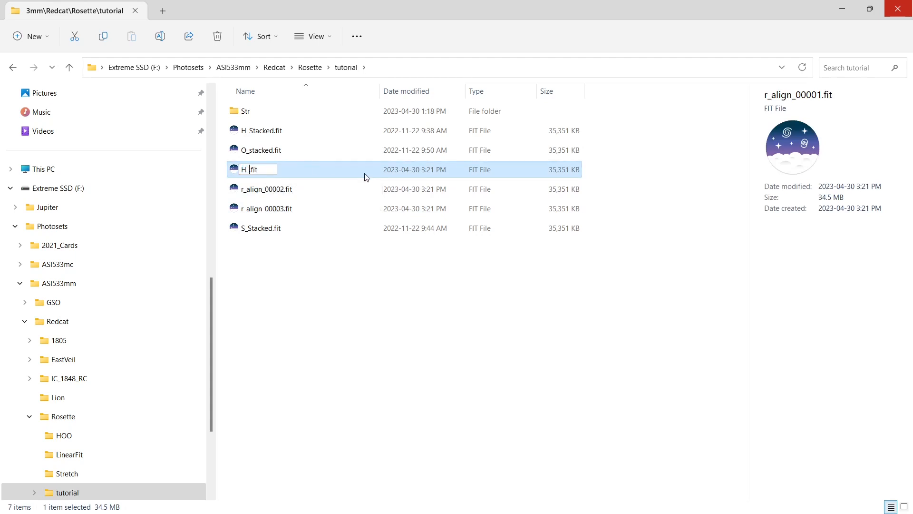
text(aligned)
Rename r_align_00002.fit in the tutorial folder as O_aligned.fit
click(262, 191)
key(F2)
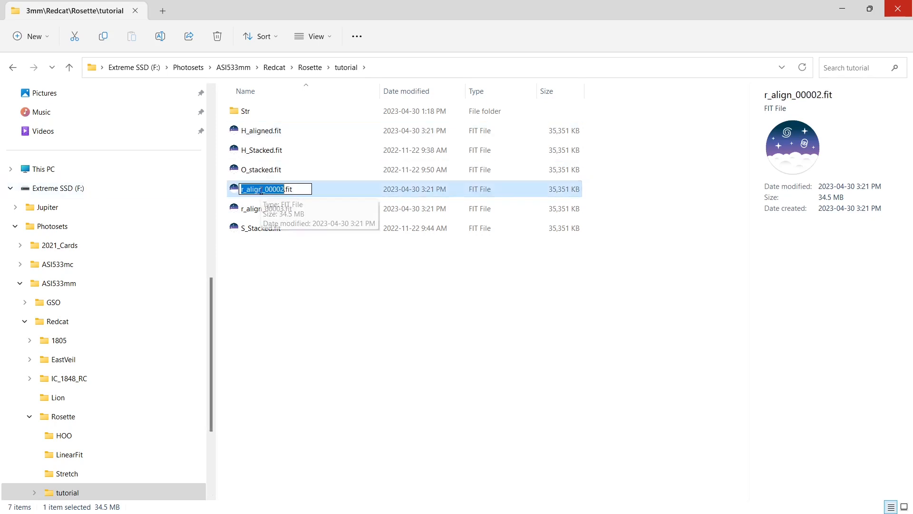
text(O)
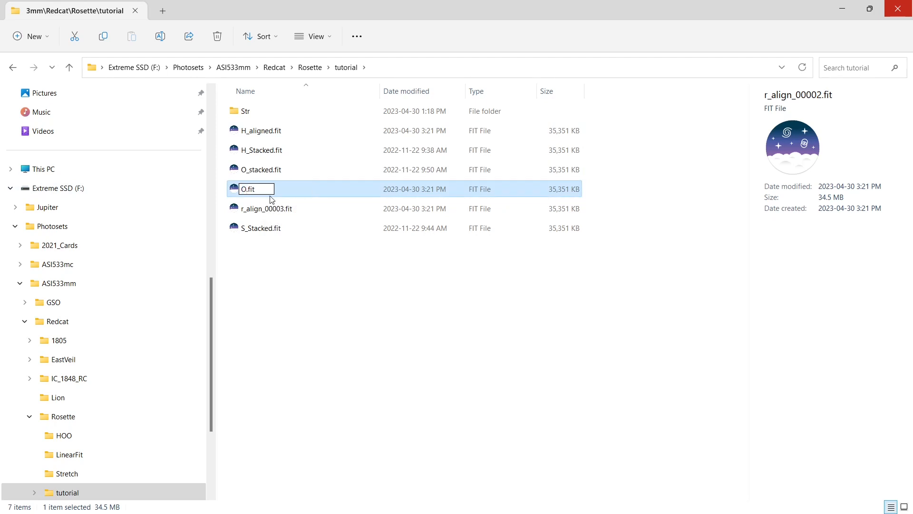
text(_aligned)
key(Return)
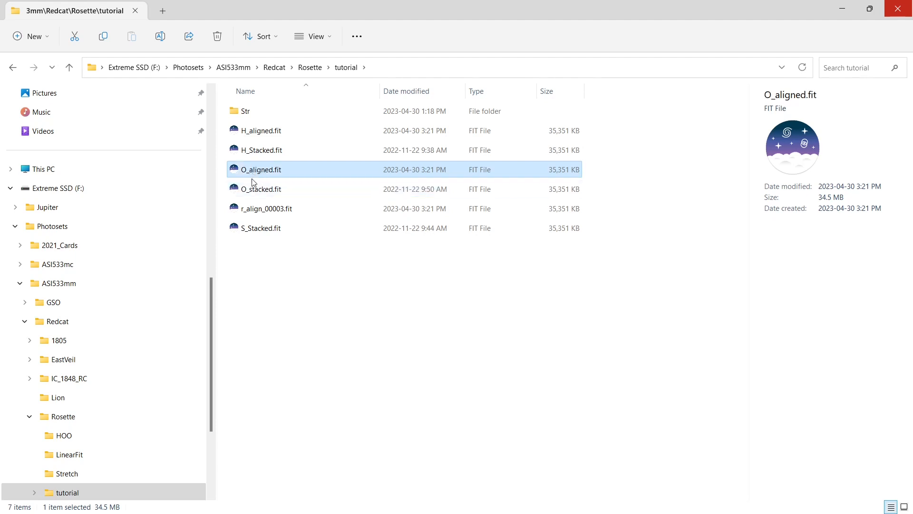
Rename r_align_00003.fit in the tutorial folder as S_aligned.fit, with a capital S
click(265, 209)
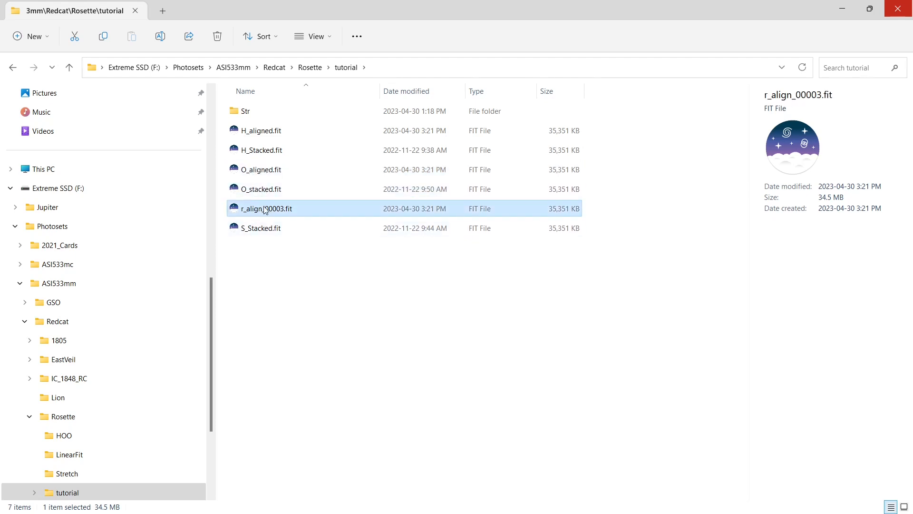
key(F2)
text(s_)
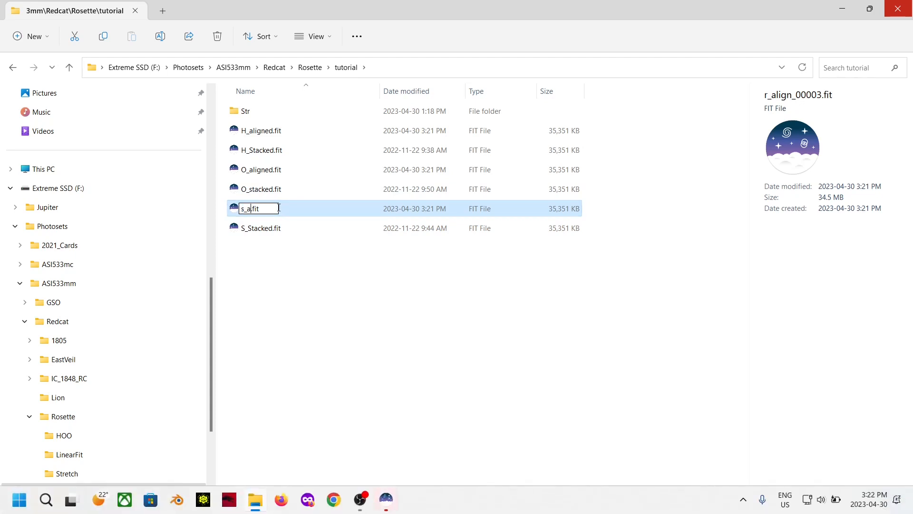
text(aligned)
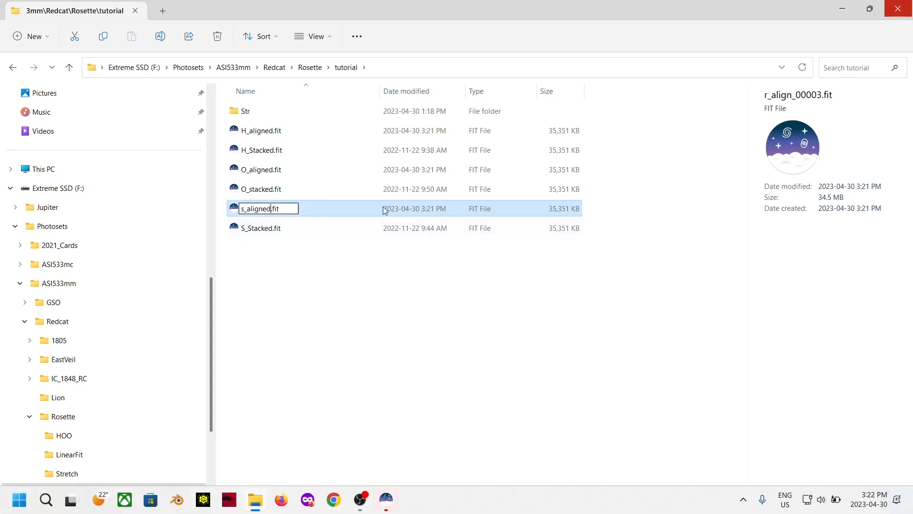
click(244, 210)
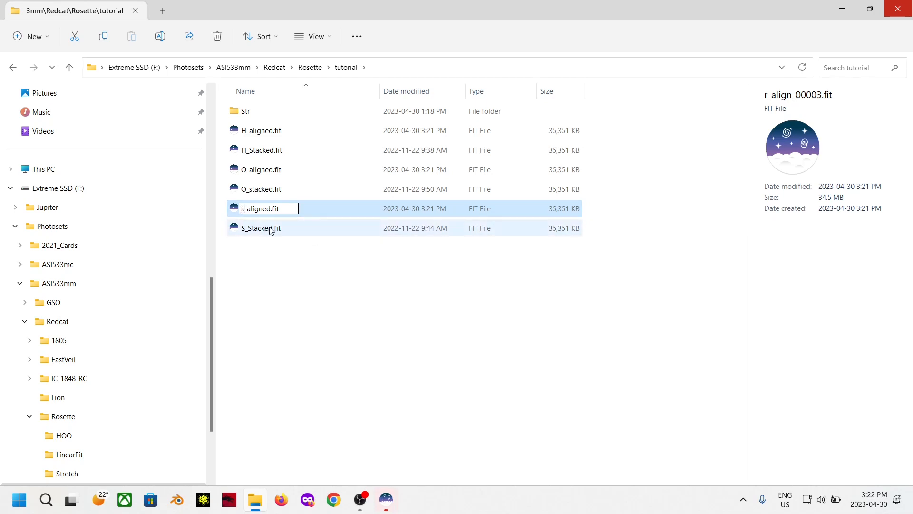
key(BackSpace)
text(S)
key(Return)
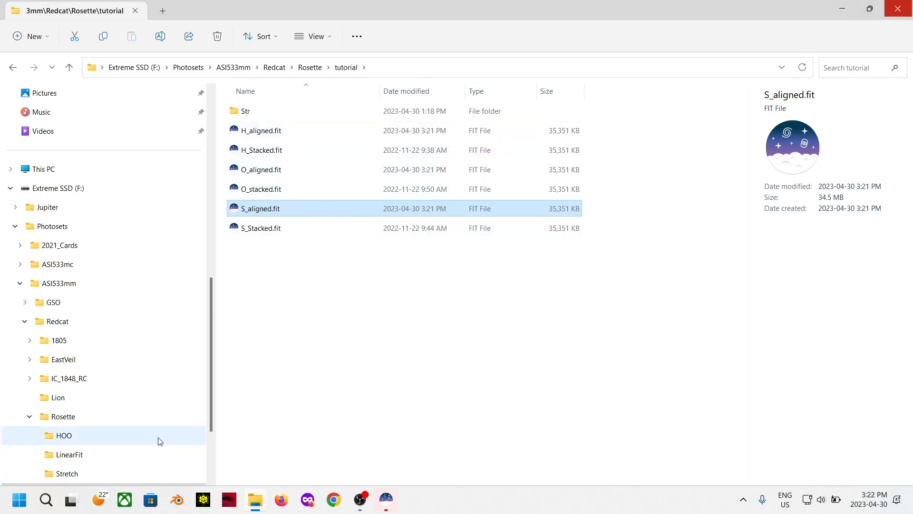
Switch to Siril and open H_aligned.fit from the tutorial folder
key(alt+Tab)
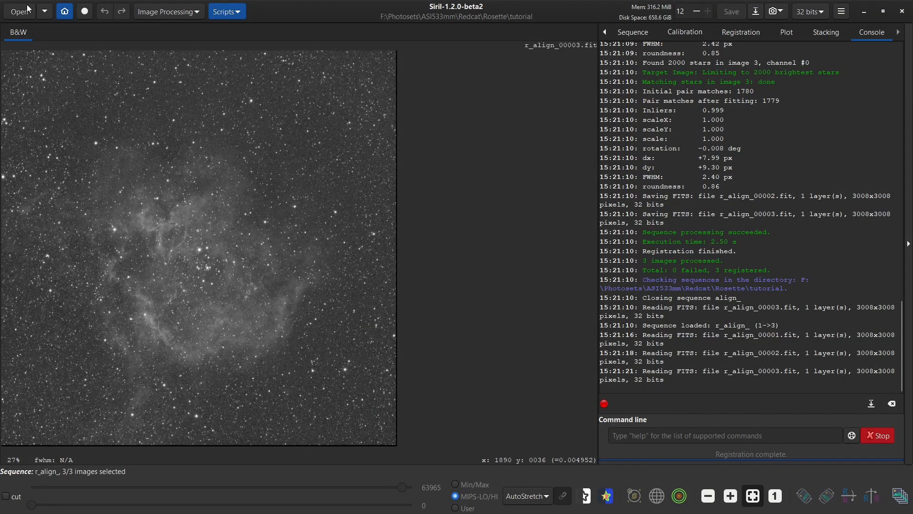
click(14, 14)
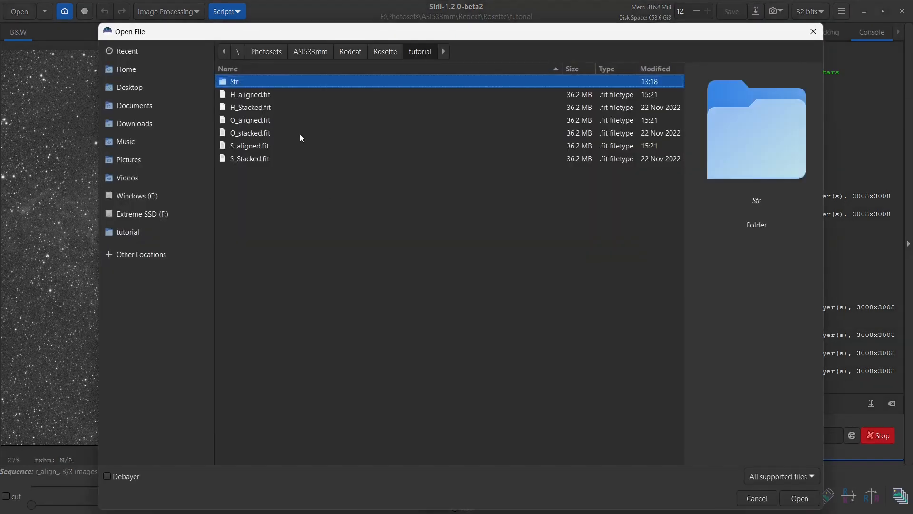
double_click(245, 95)
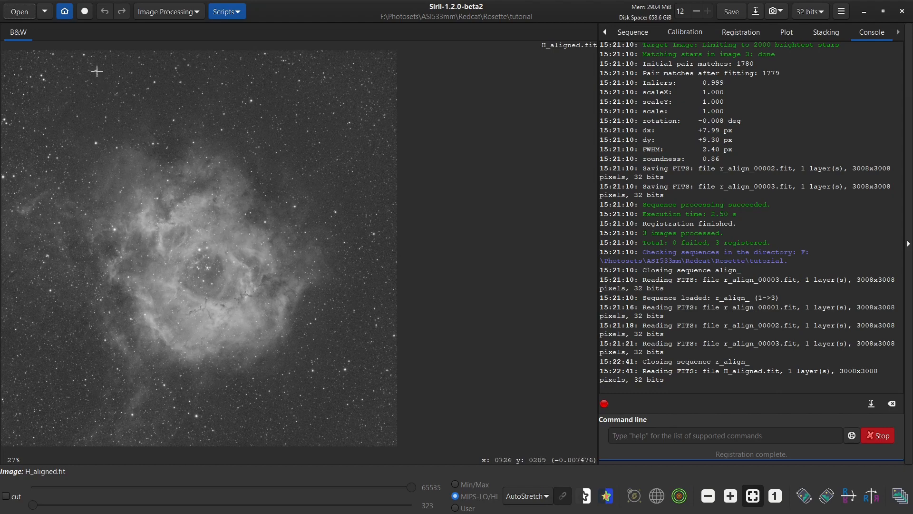
Start Pixel Math and load H_aligned.fit, O_aligned.fit and S_aligned.fit as its source images
click(168, 13)
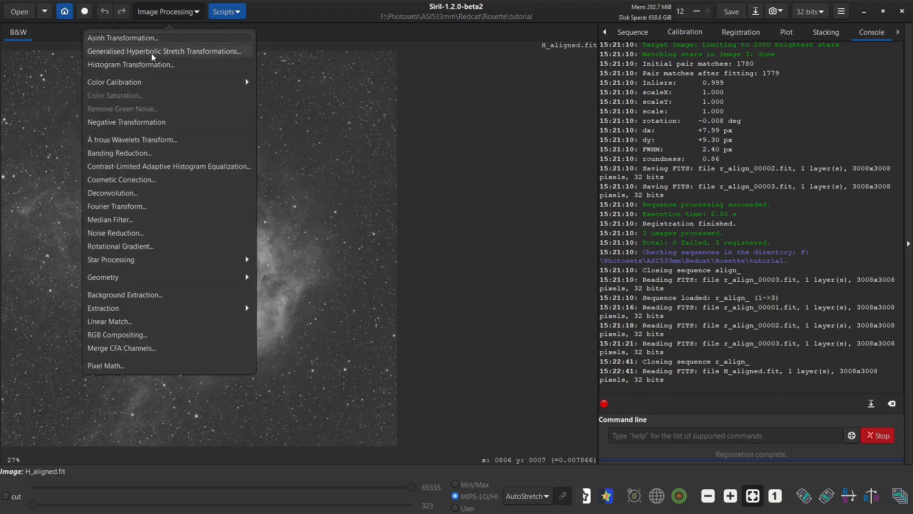
click(114, 366)
click(583, 108)
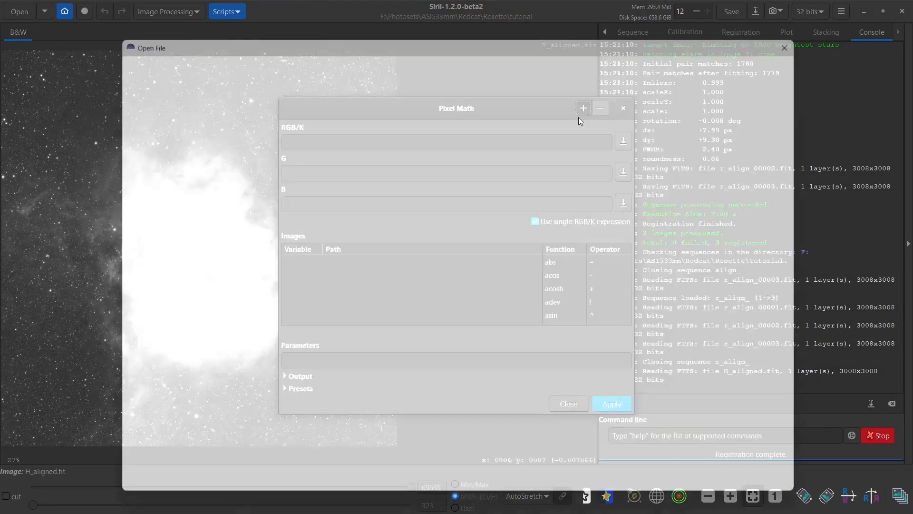
click(259, 98)
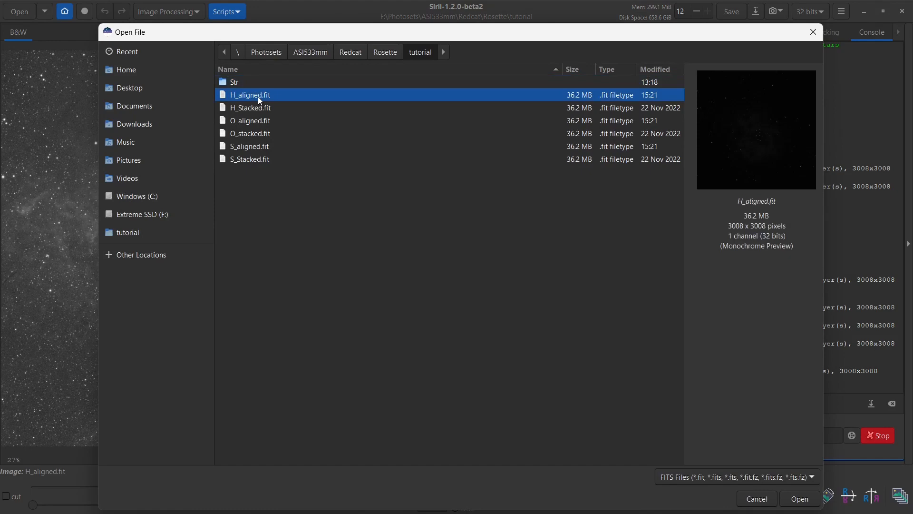
ctrl+click(263, 122)
ctrl+click(264, 145)
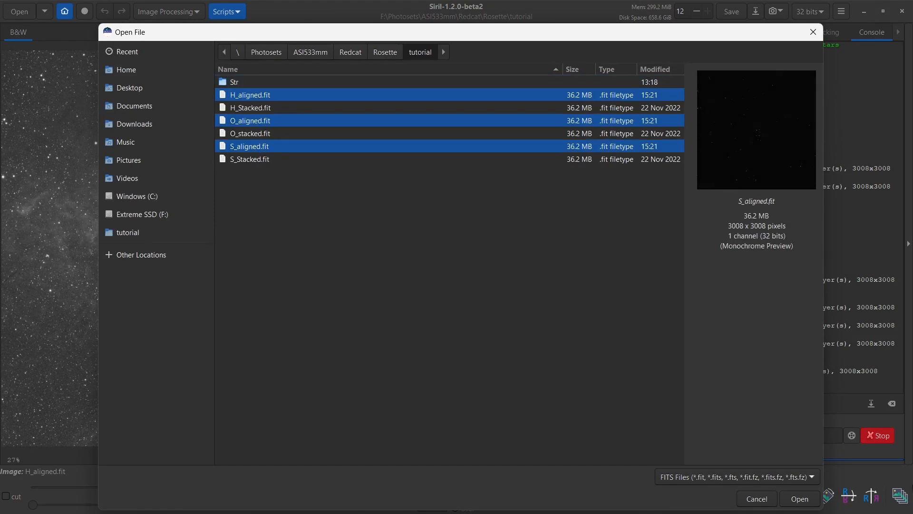
click(802, 502)
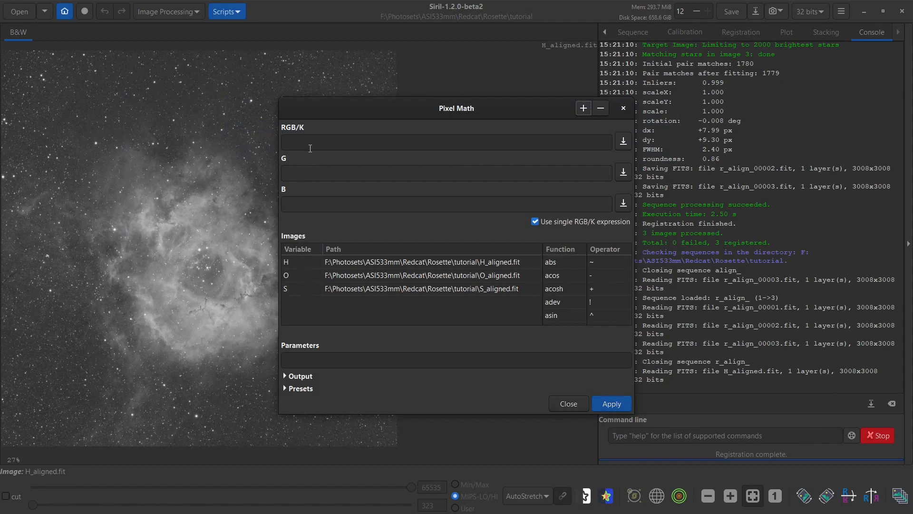
Use the preset k*S+~k*H as the first Pixel Math expression and define the parameter k=.7
click(308, 143)
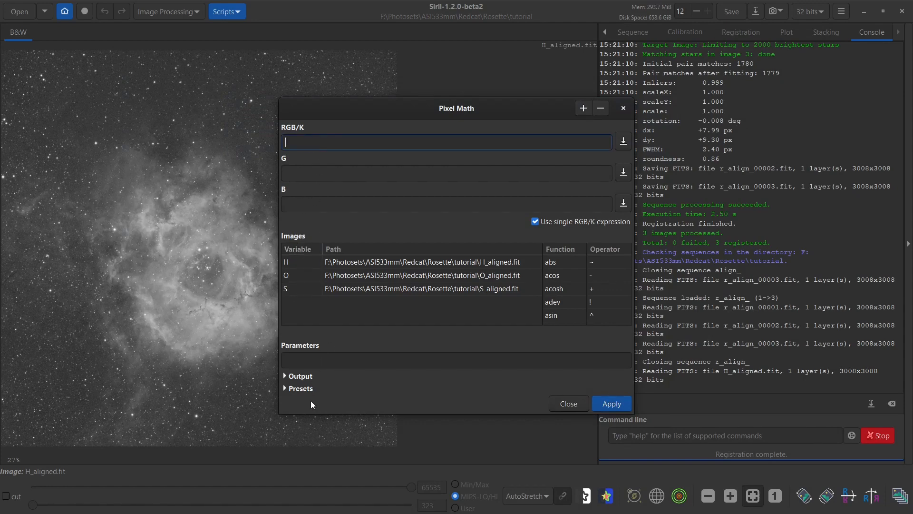
click(297, 389)
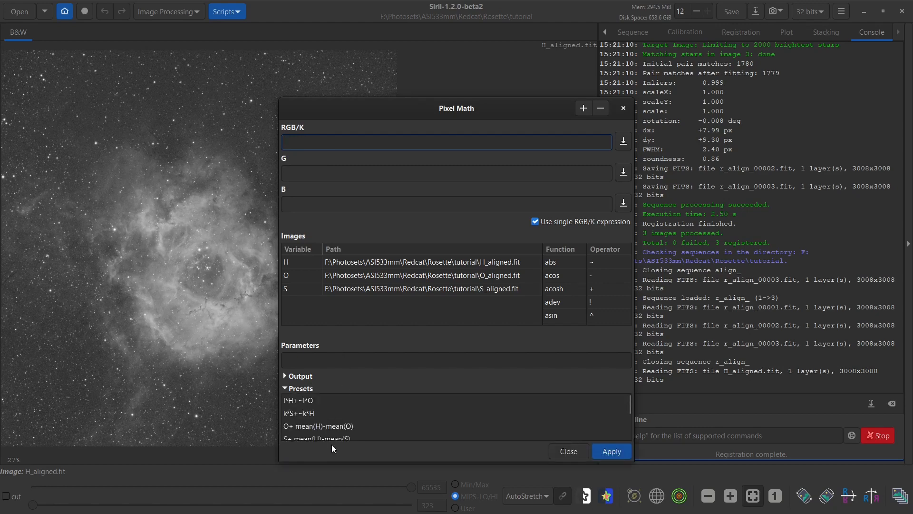
click(296, 417)
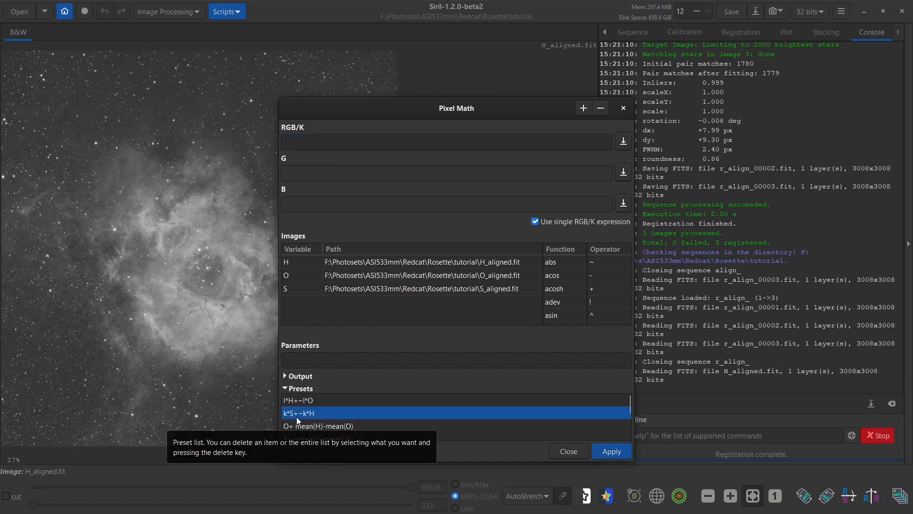
double_click(314, 418)
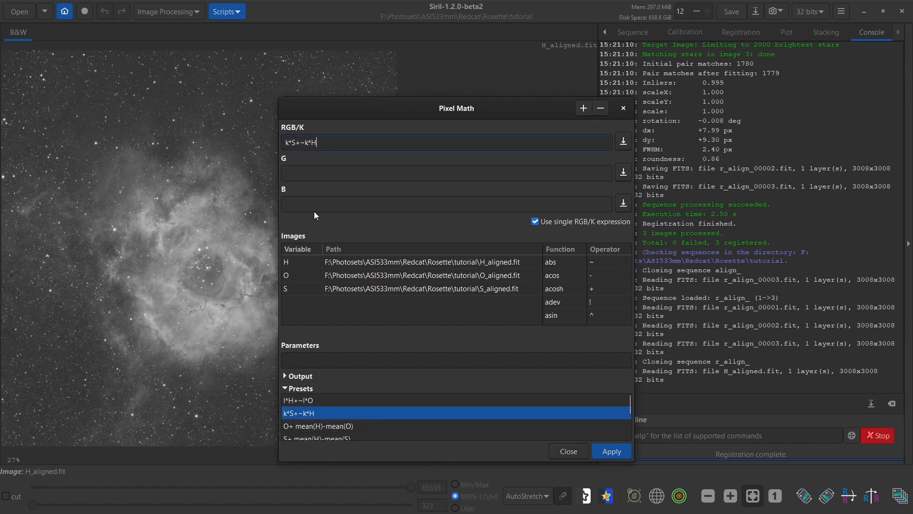
click(343, 361)
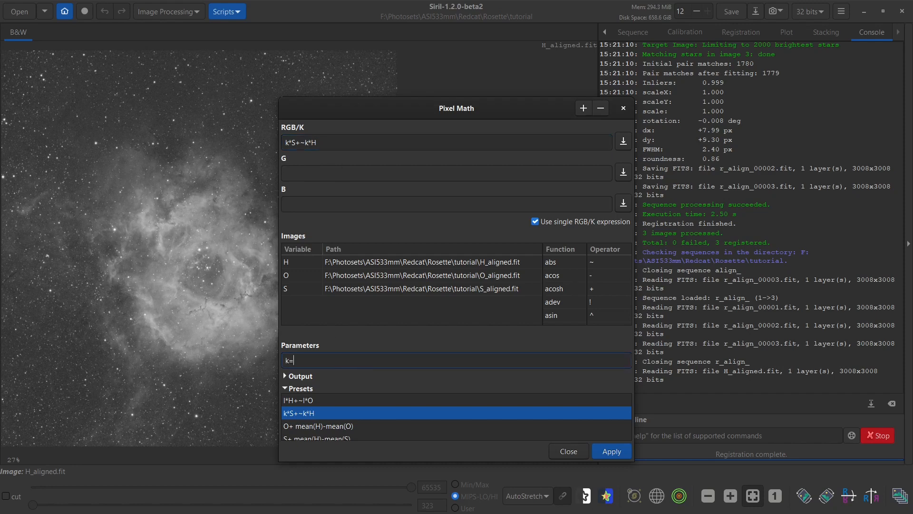
text(k=.7)
Turn off the single RGB/K expression, use the preset l*H+~l*O for green, and add a second parameter with value .5
click(535, 221)
click(317, 177)
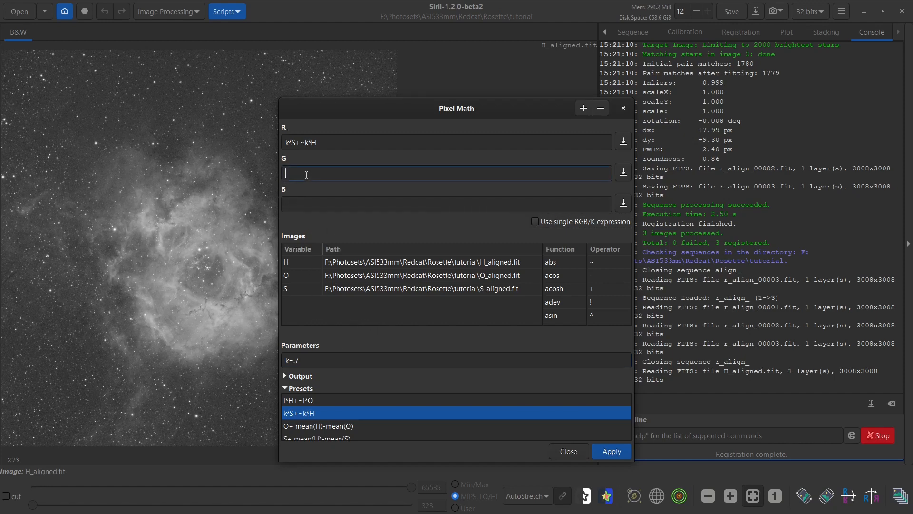
double_click(304, 401)
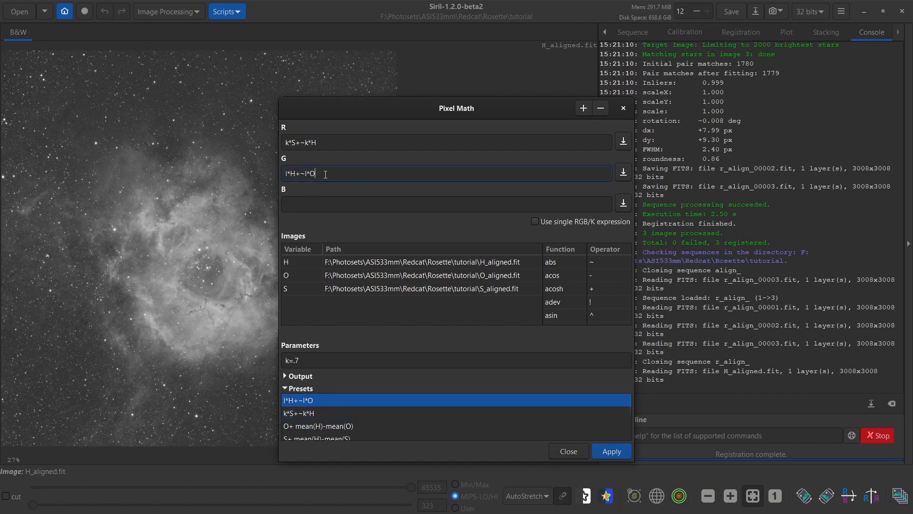
click(340, 360)
text(,)
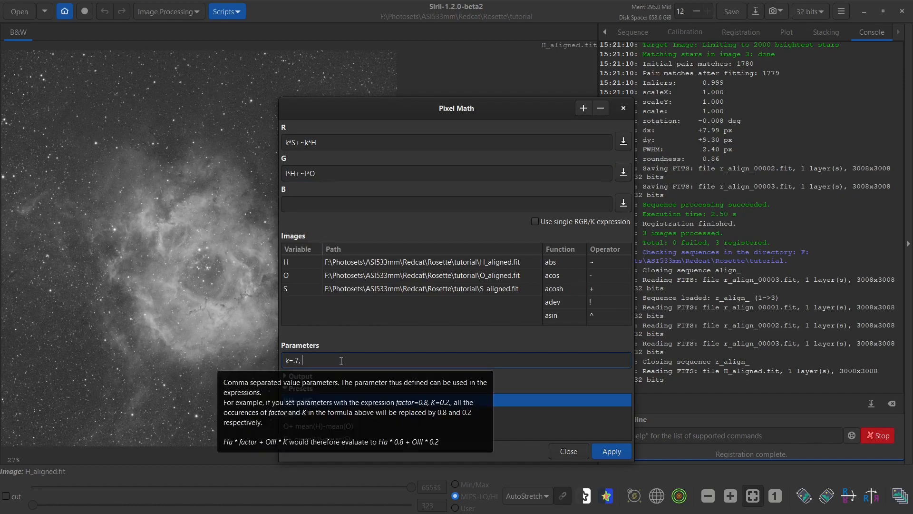
text( ;=)
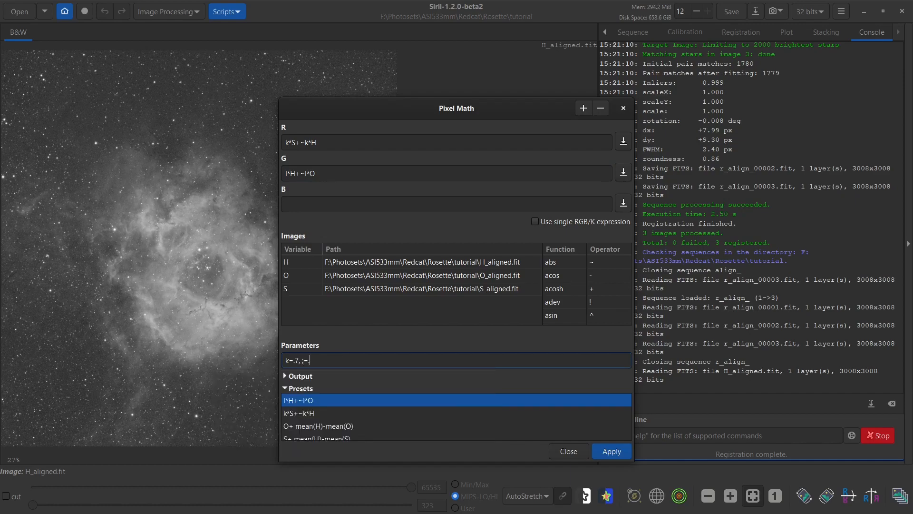
text(.5)
Set the blue channel expression to O and try to apply the Pixel Math combination
click(317, 199)
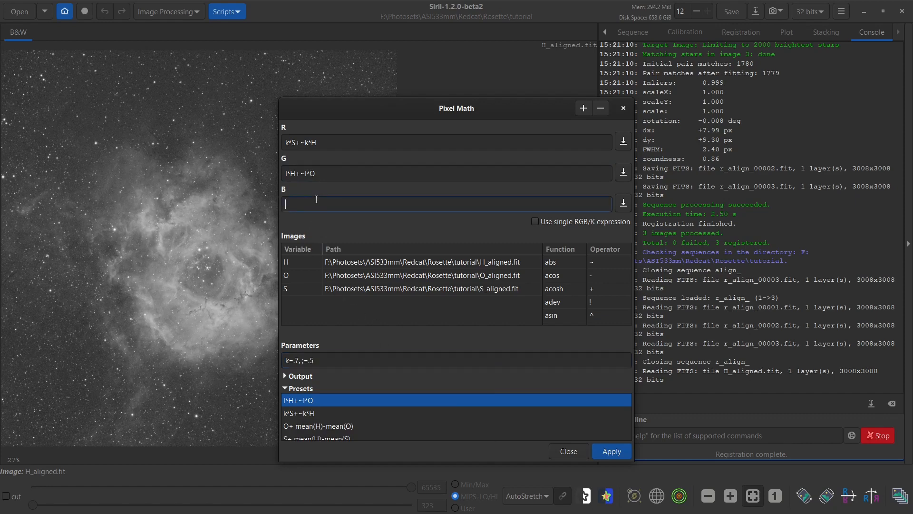
text(O)
drag(319, 116, 431, 87)
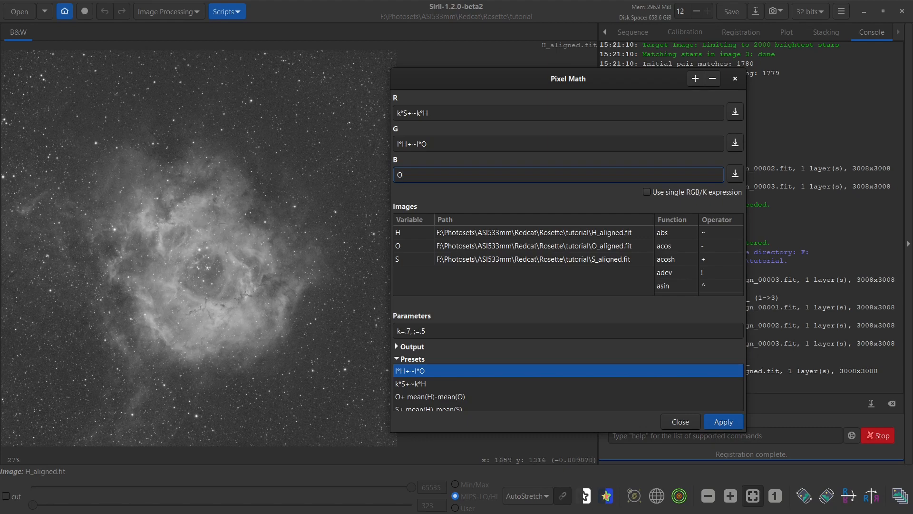
click(723, 423)
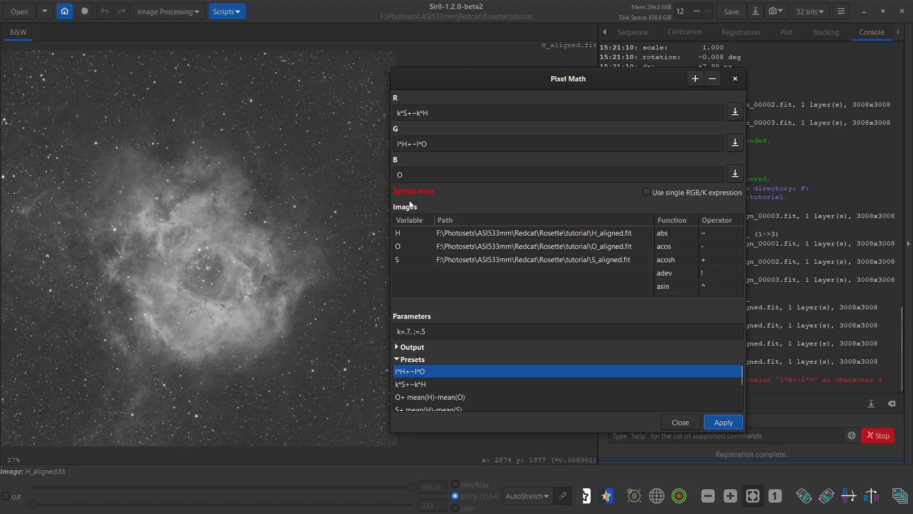
Correct the second parameter to l=.5, apply the Pixel Math combination, and close Pixel Math
click(417, 332)
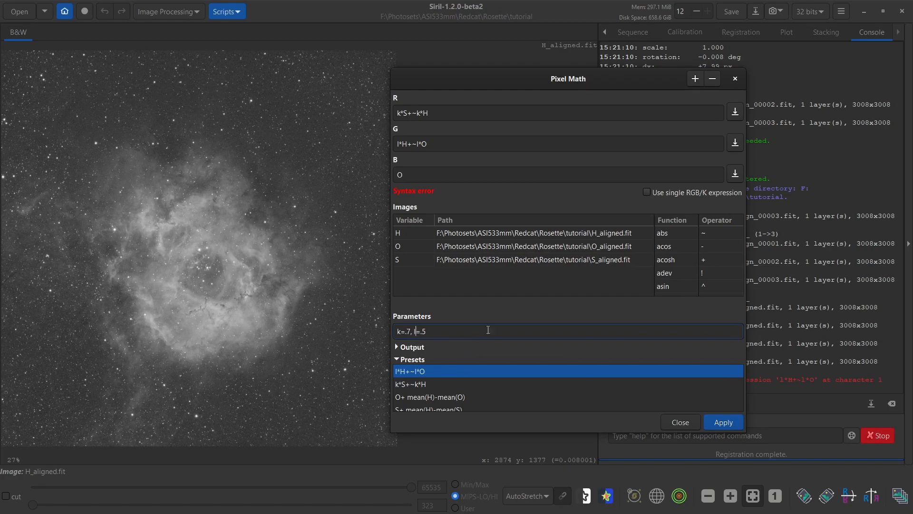
click(712, 423)
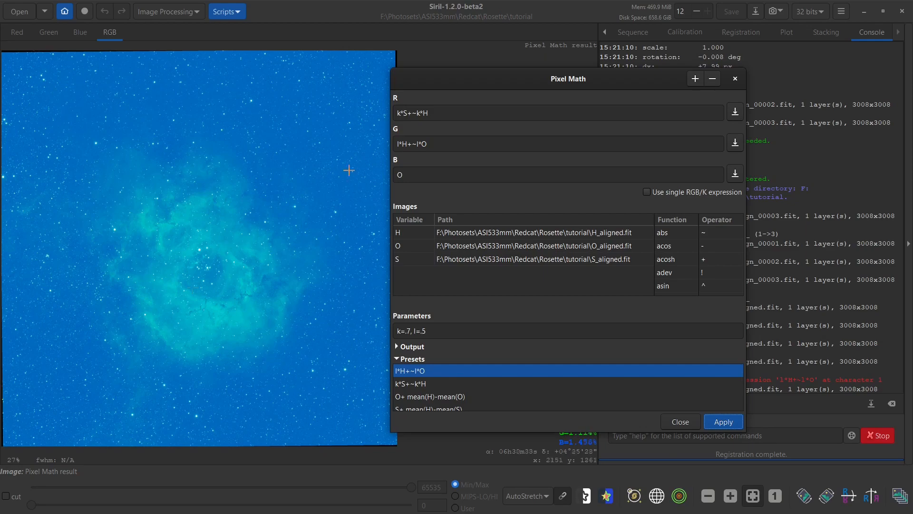
click(685, 422)
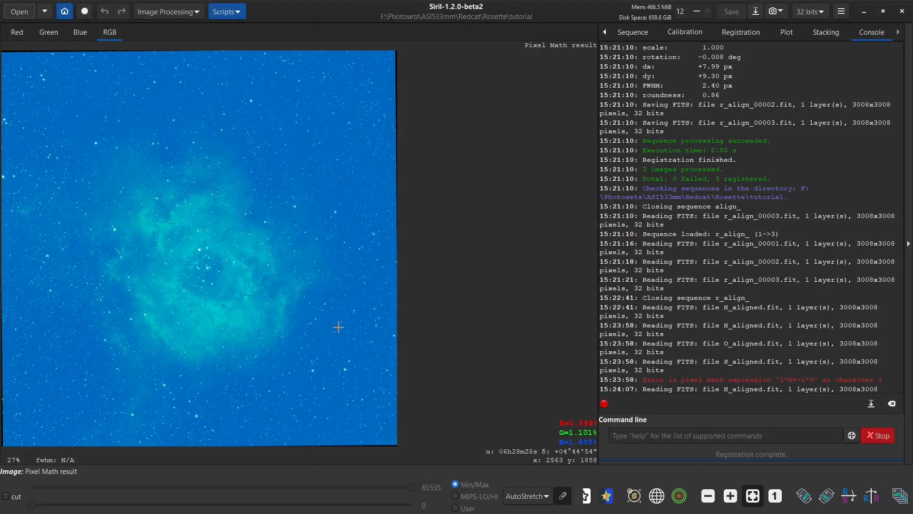
Run Photometric Color Calibration on the Pixel Math result with the NOMAD star catalogue, uncover the image to inspect it, and close the dialog
click(175, 11)
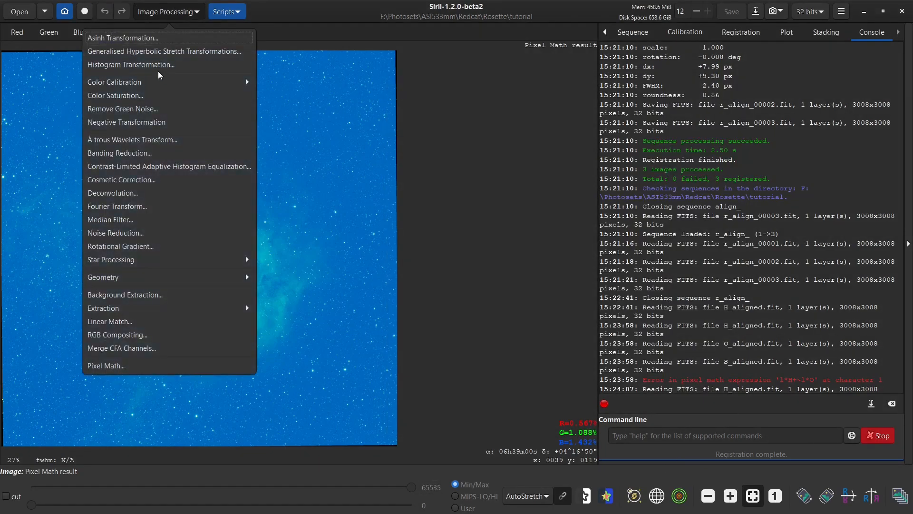
click(157, 82)
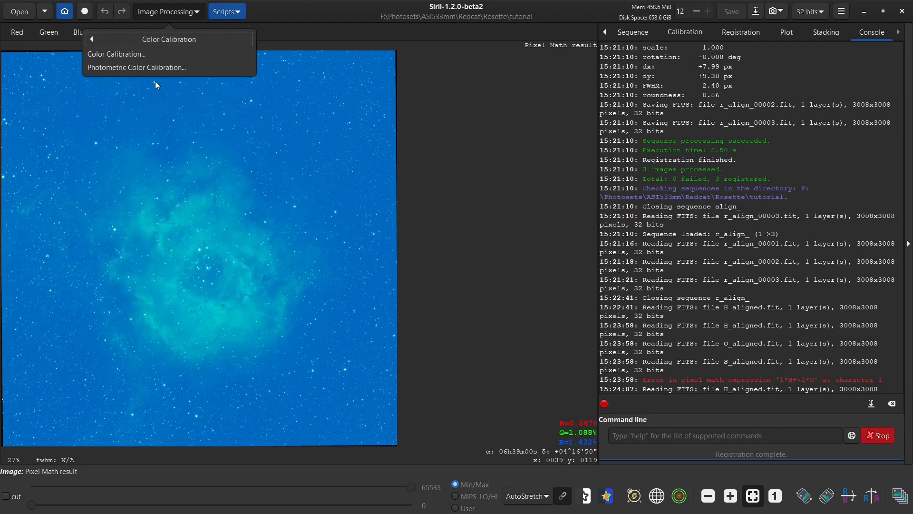
click(137, 67)
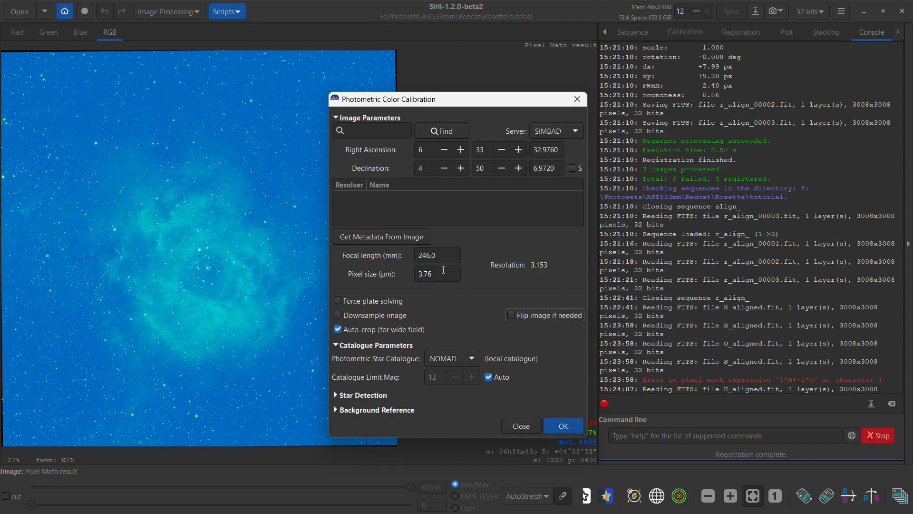
click(564, 425)
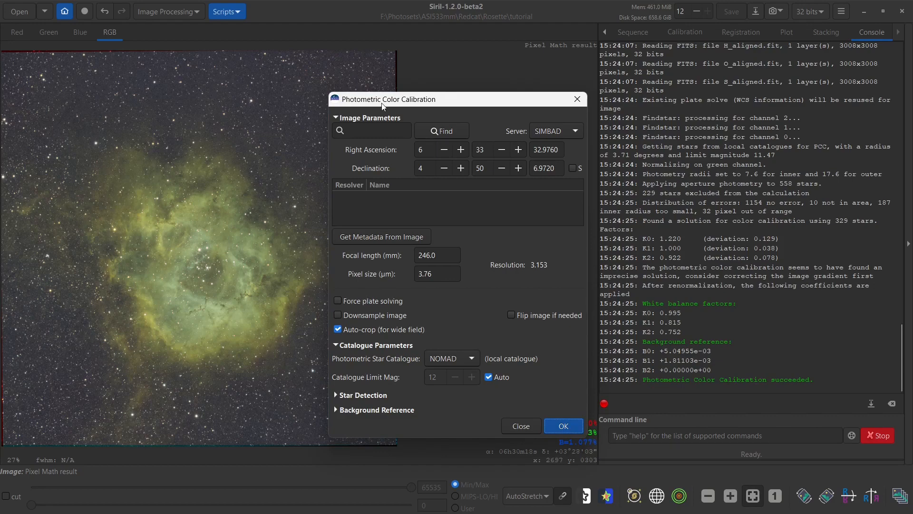
drag(382, 101, 504, 68)
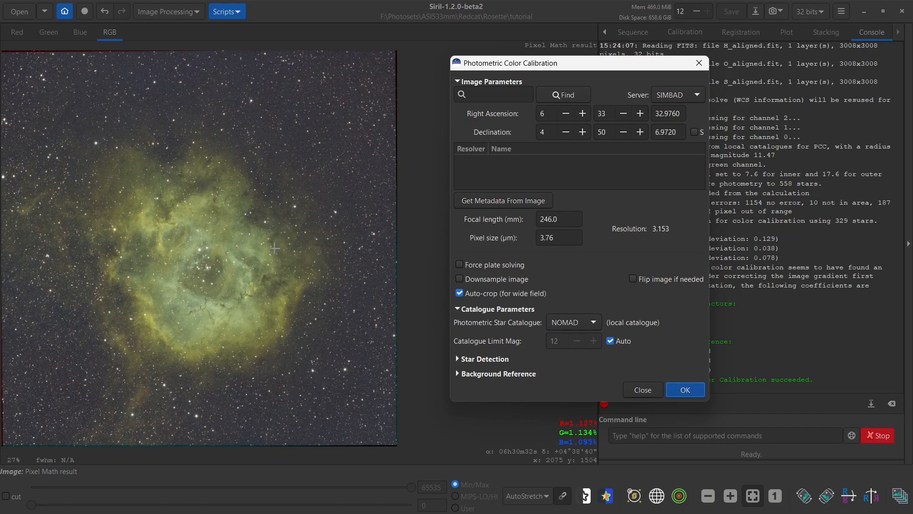
click(641, 390)
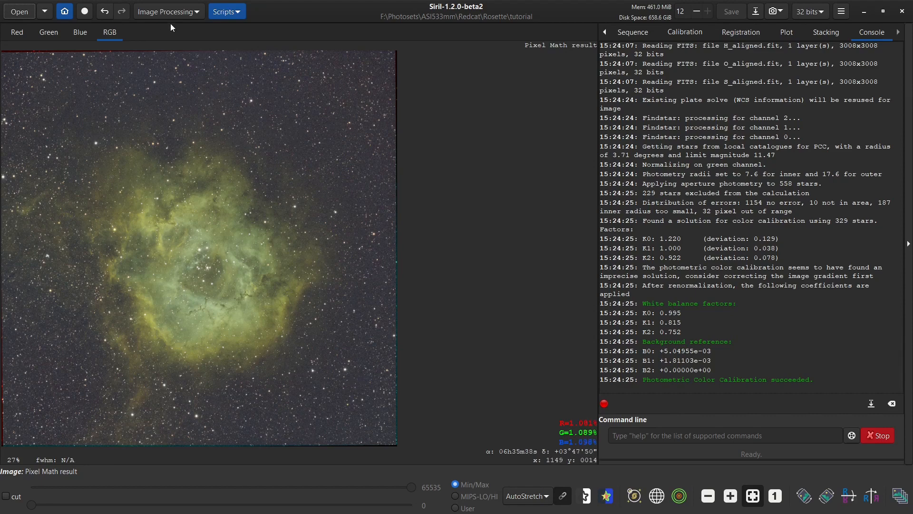
Repeat Photometric Color Calibration on the calibrated image with the same settings and close the dialog
scroll(776, 294, up, 3)
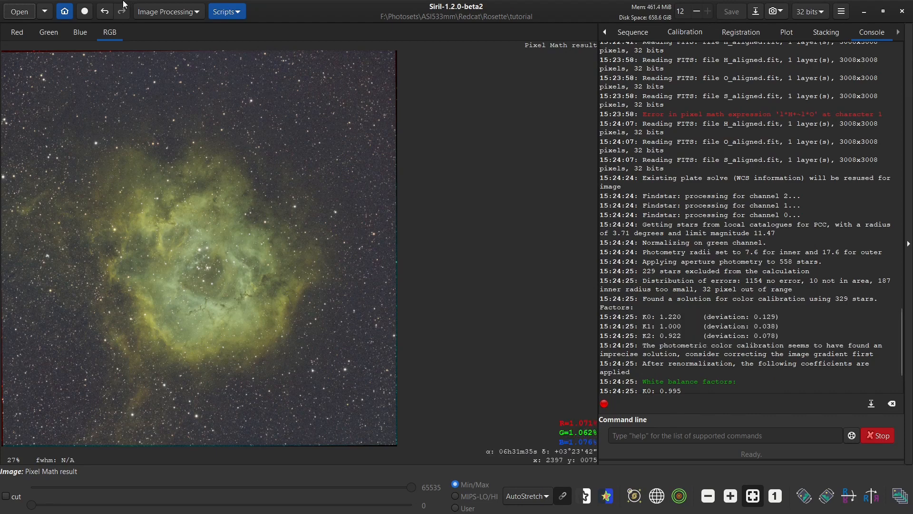
click(161, 13)
click(161, 81)
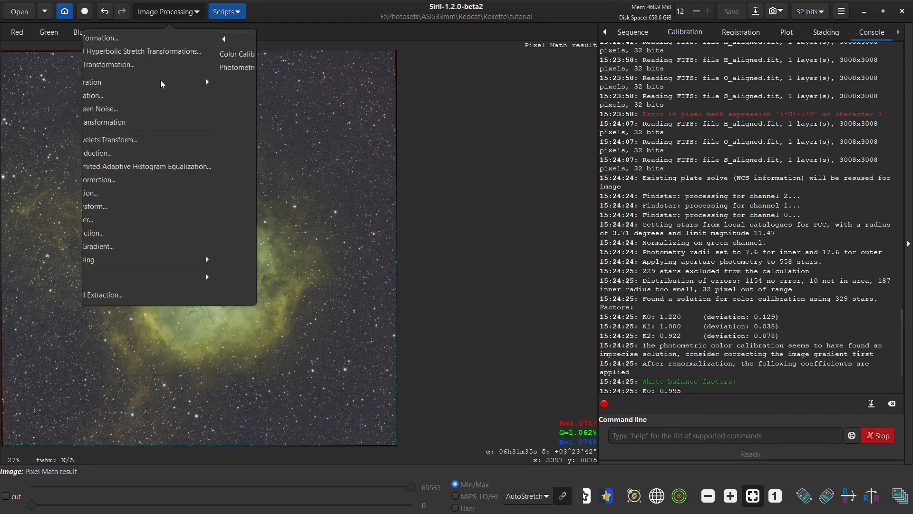
click(141, 68)
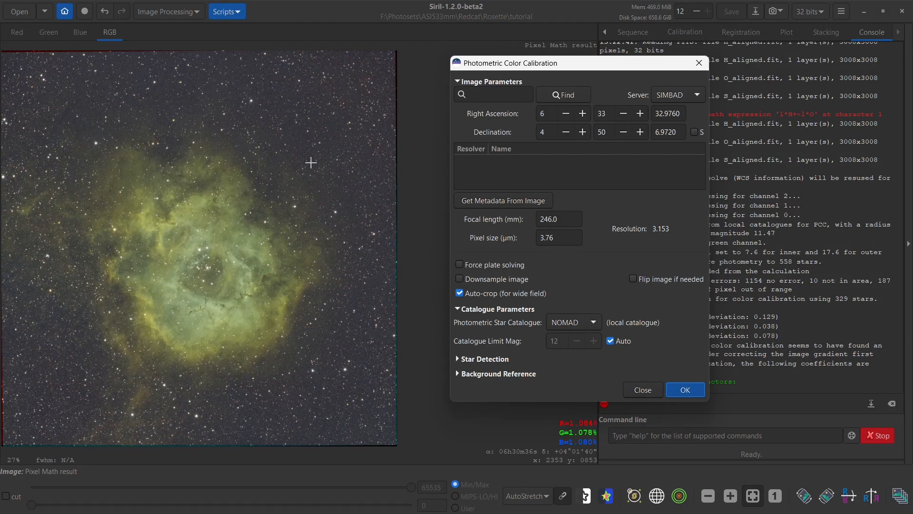
click(700, 388)
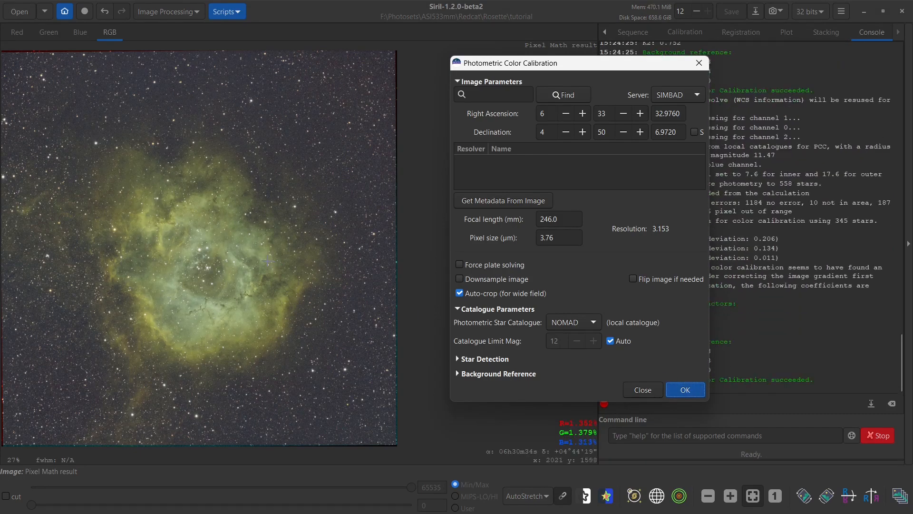
click(639, 388)
Start an Asinh Transformation on the calibrated image and set the display mode to Asinh for its preview
click(525, 499)
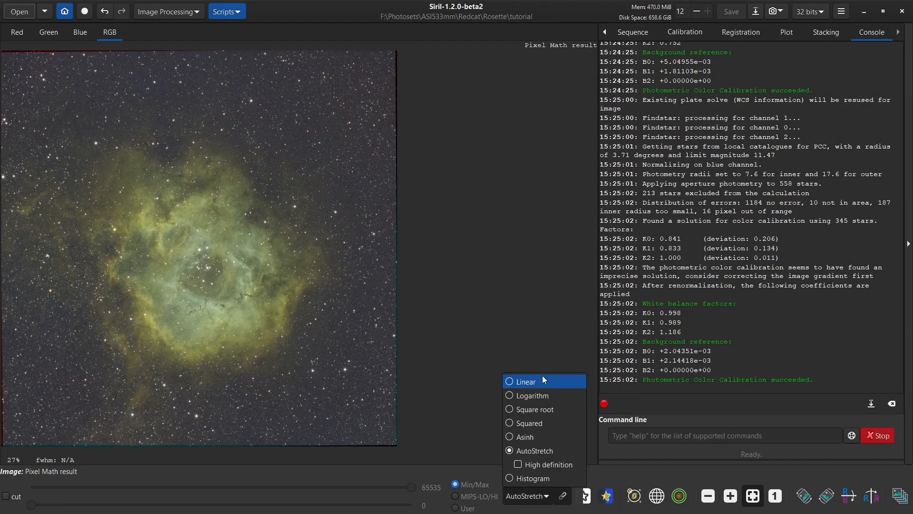
click(535, 378)
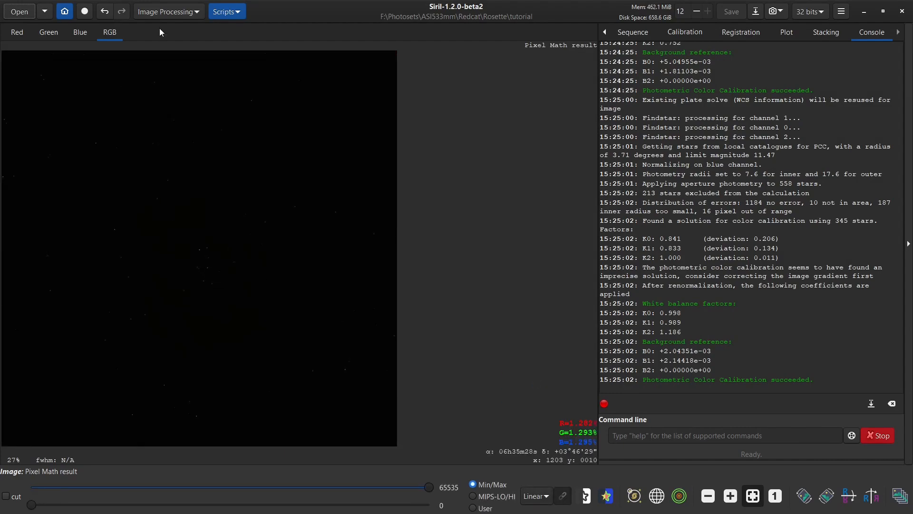
click(168, 12)
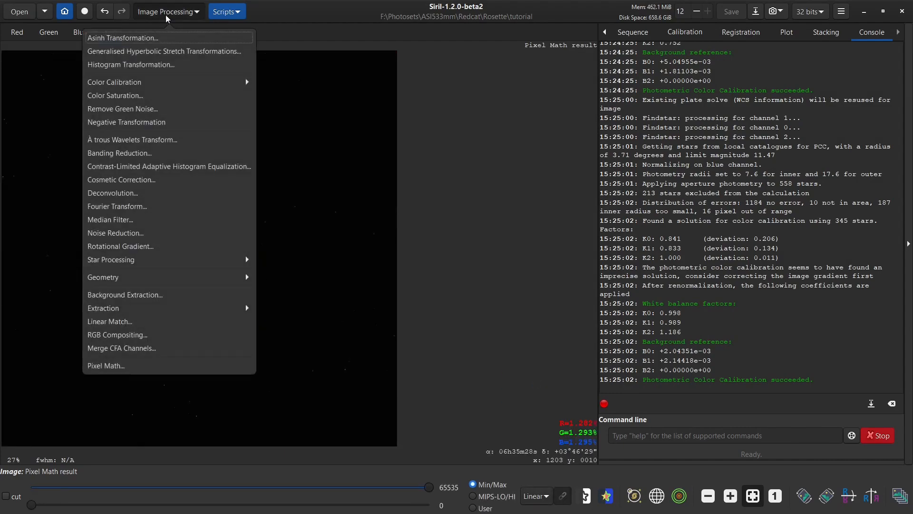
click(166, 41)
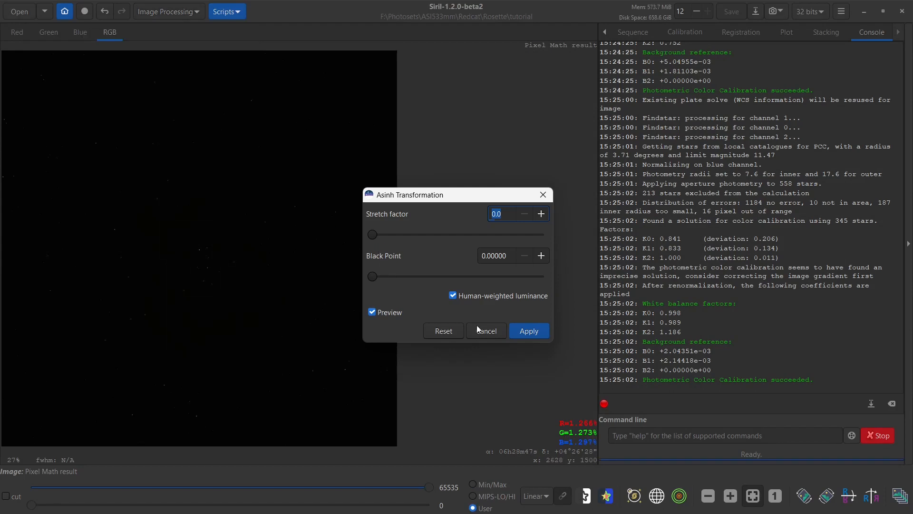
click(536, 496)
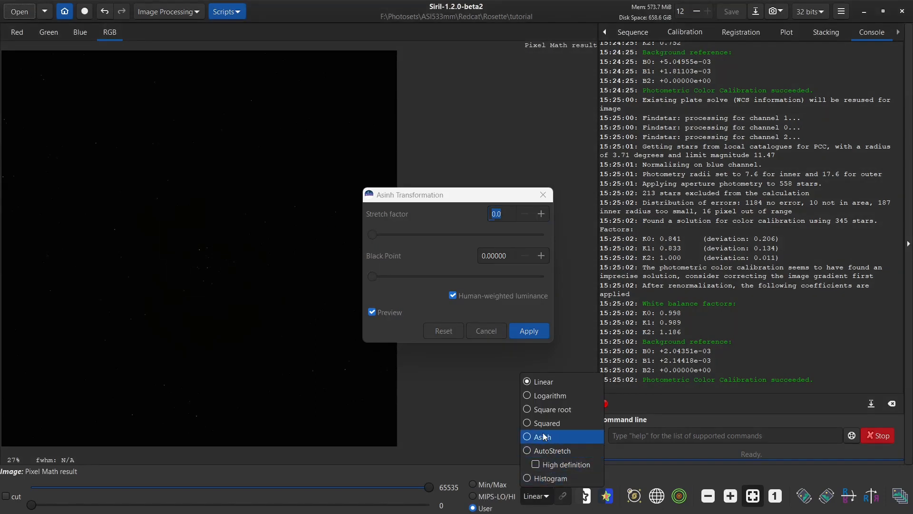
click(543, 437)
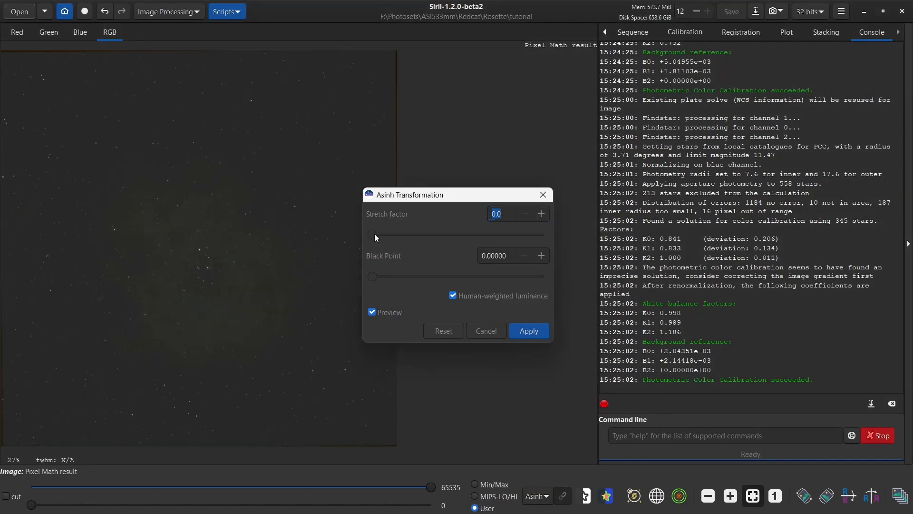
Apply the Asinh stretch with a stretch factor of 55.9 and a black point of 0.01017
drag(375, 233, 384, 233)
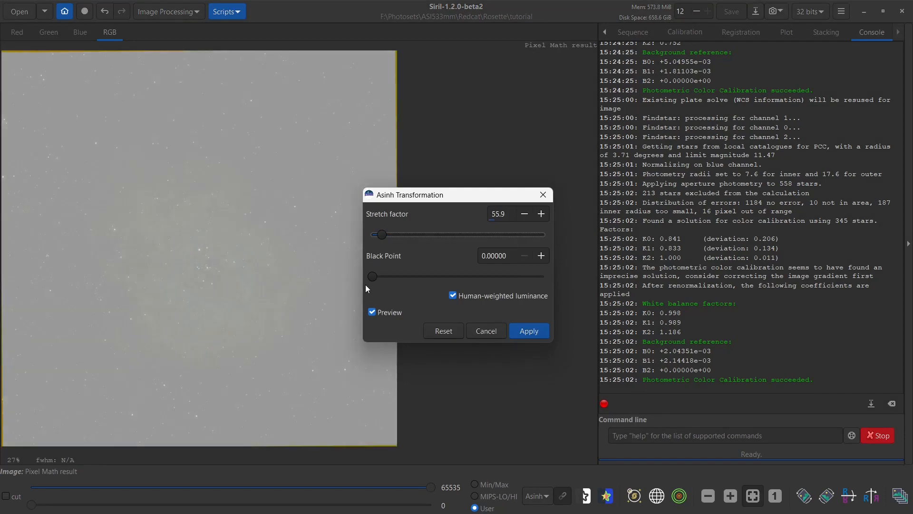
drag(372, 278, 381, 278)
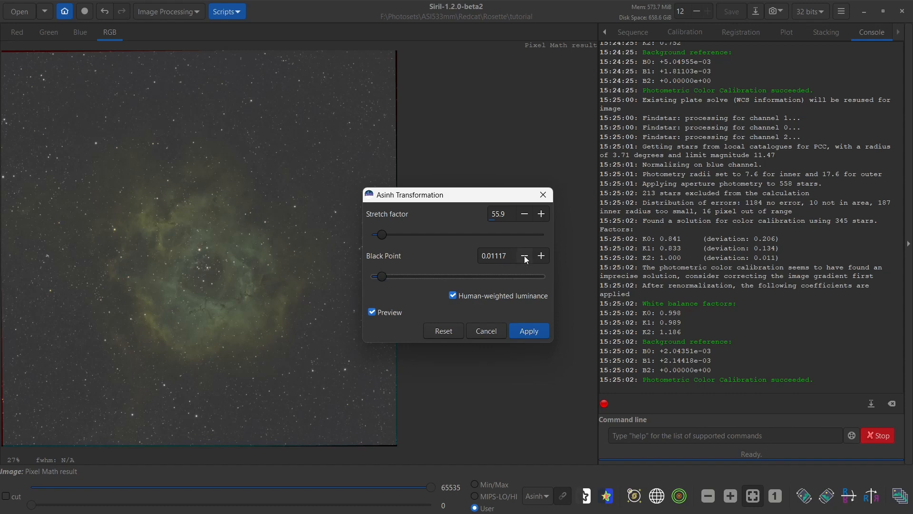
click(524, 257)
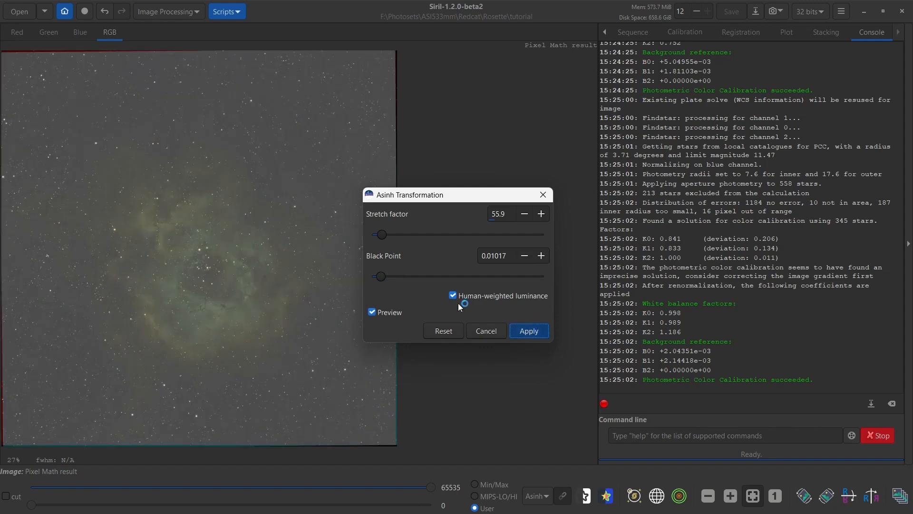
click(158, 11)
click(162, 16)
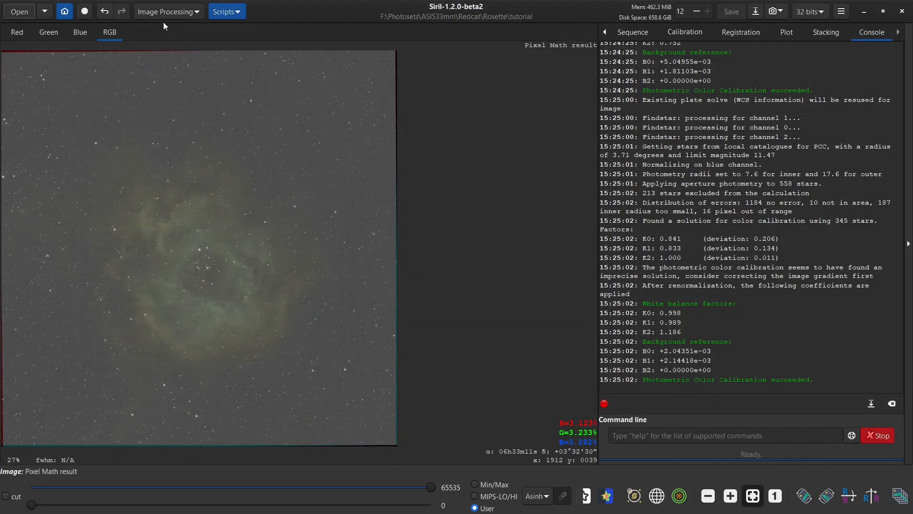
Apply another Asinh Transformation with a stretch factor of 27.9 and a black point of 0.02514
click(154, 13)
click(163, 38)
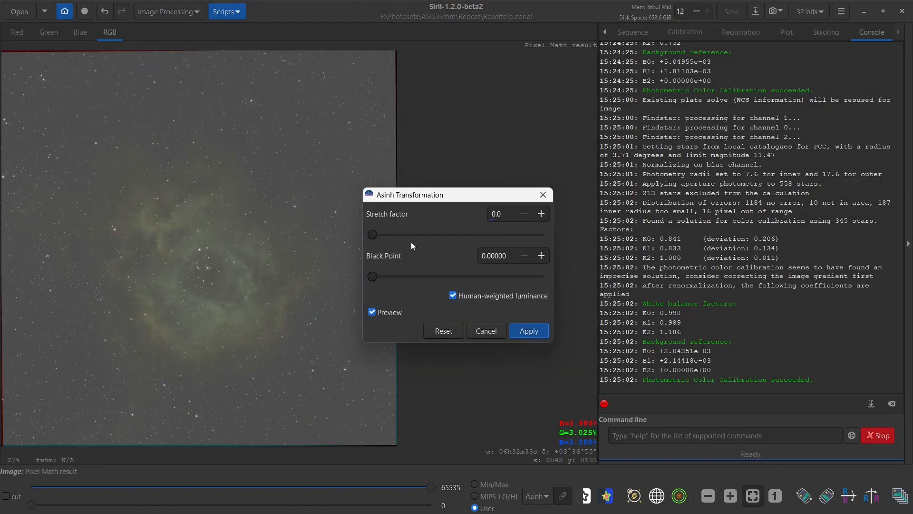
drag(367, 233, 376, 236)
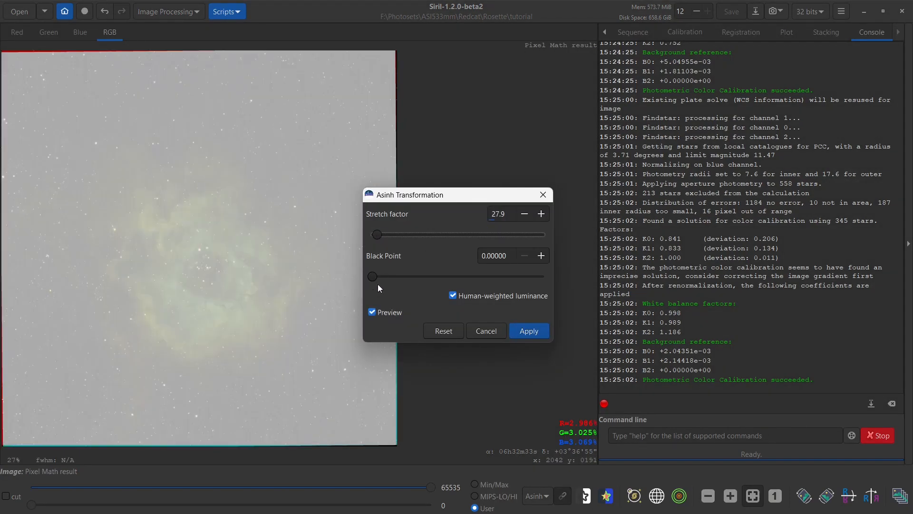
drag(373, 279, 393, 279)
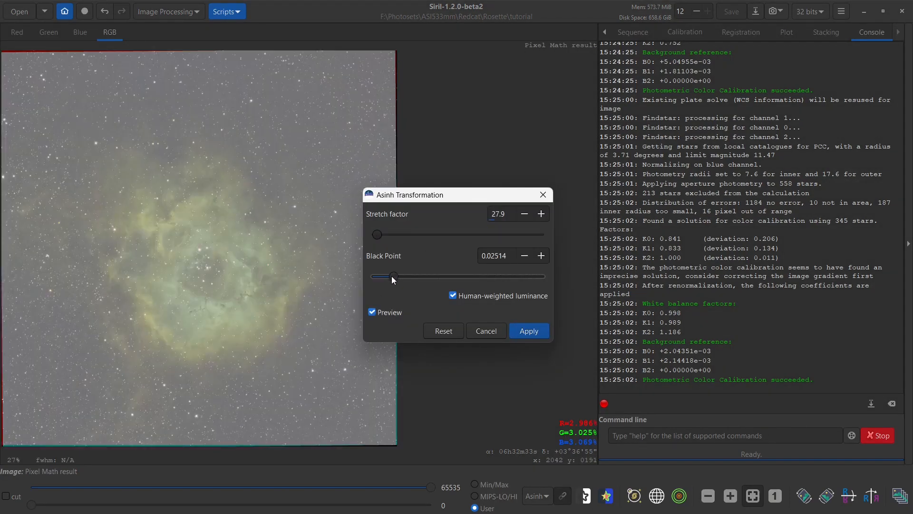
click(528, 331)
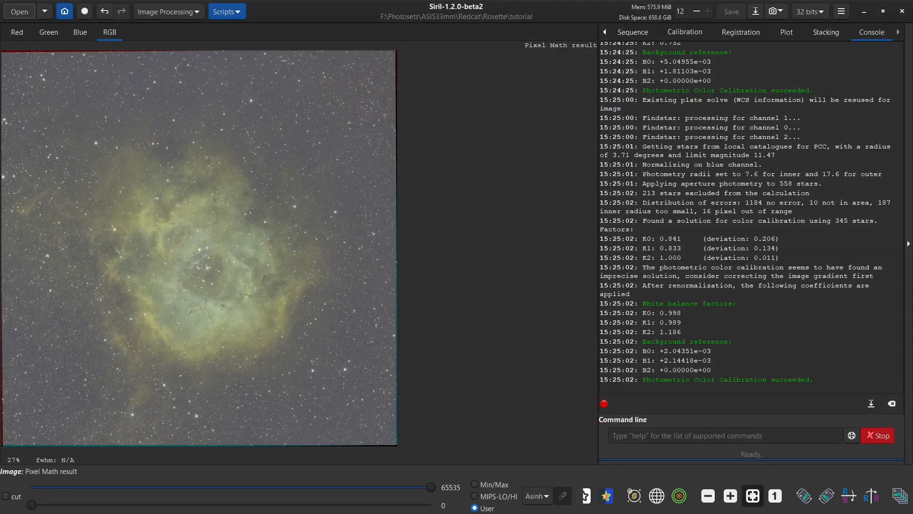
Set the display mode to Linear and start a Generalised Hyperbolic Stretch with its symmetry point at 0.05143 near the histogram peak
click(539, 499)
click(555, 375)
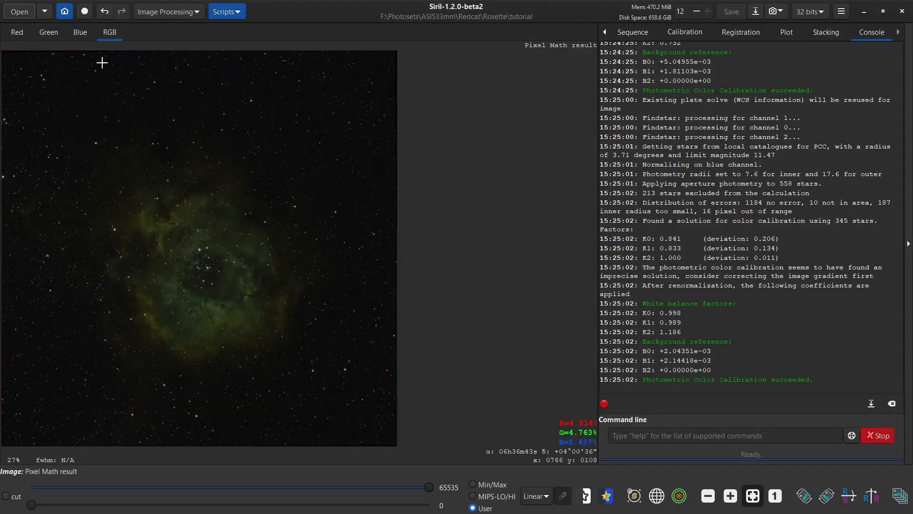
click(166, 11)
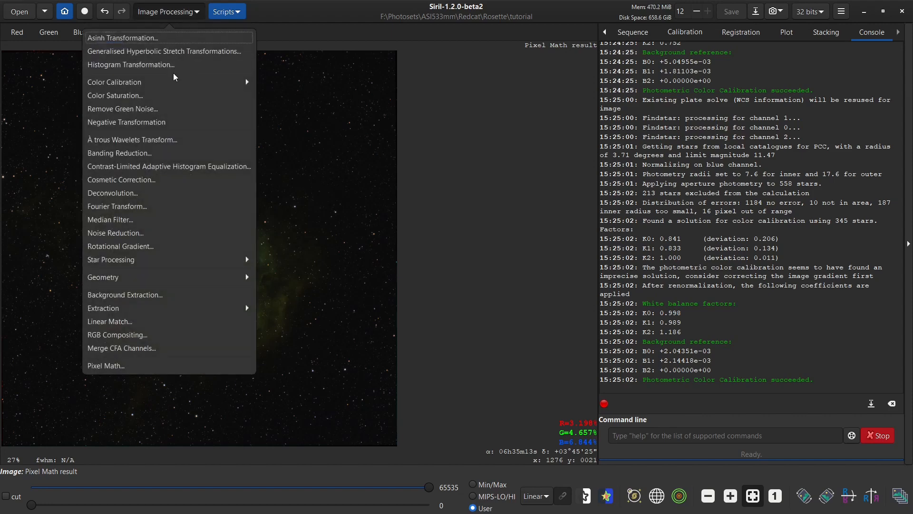
click(155, 50)
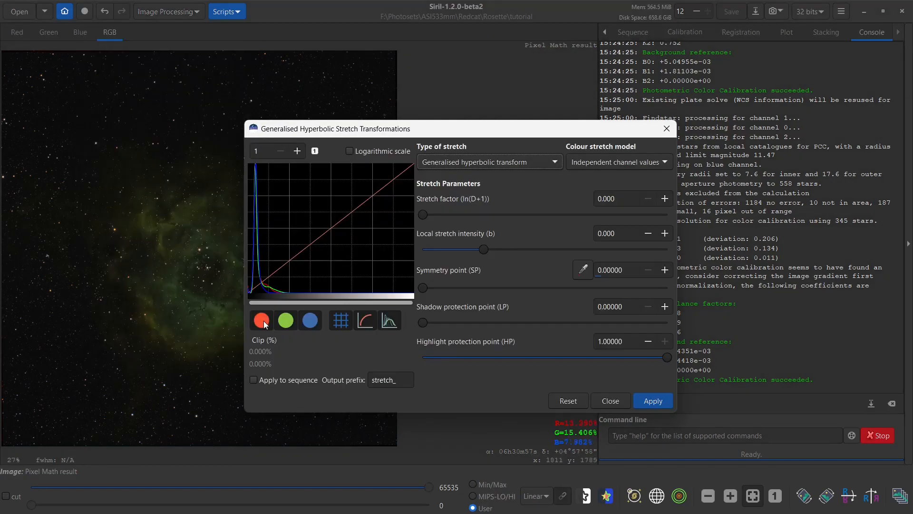
click(256, 295)
click(257, 295)
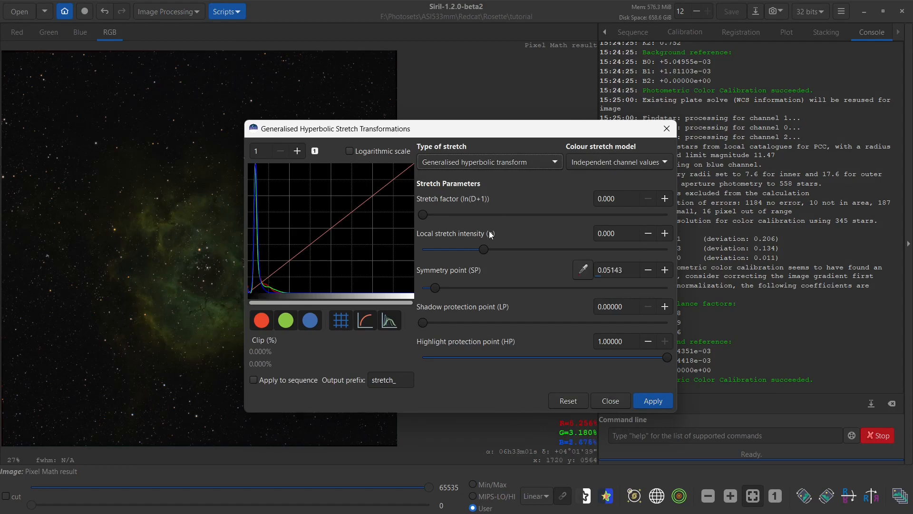
Tune the hyperbolic stretch to a local stretch intensity of 1.992 and a stretch factor of 1.348, keeping the image uncovered
drag(485, 248, 532, 245)
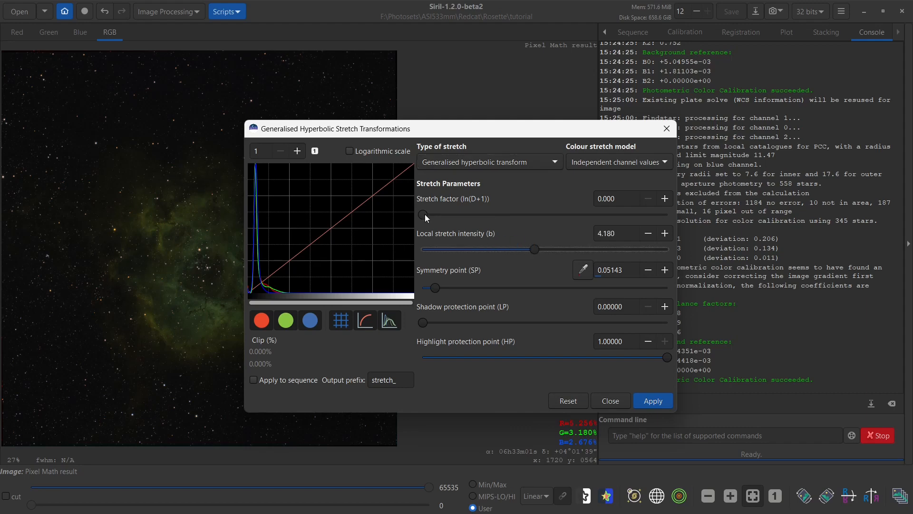
drag(424, 214, 458, 220)
drag(329, 129, 556, 119)
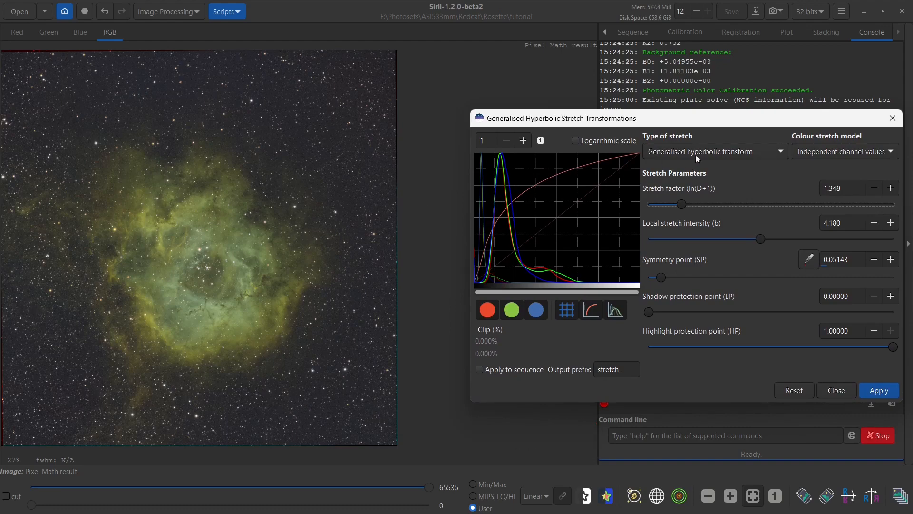
drag(678, 202, 672, 203)
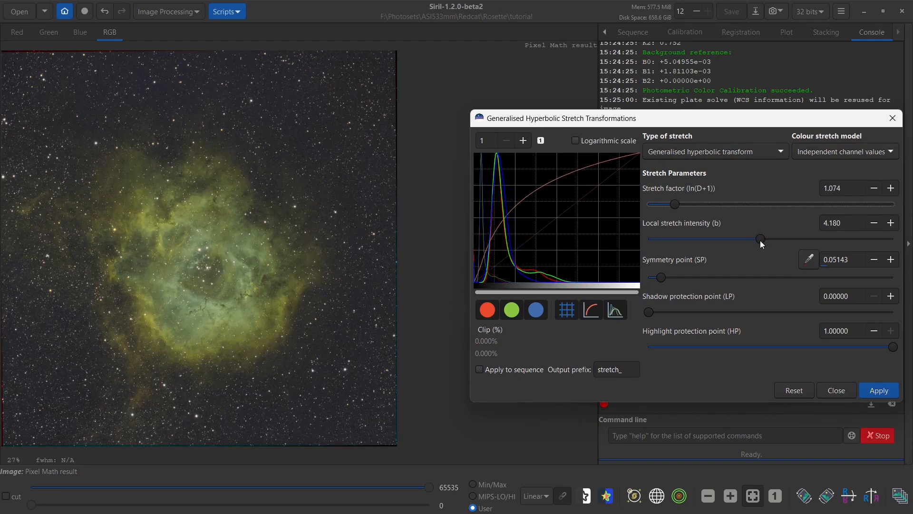
drag(760, 238, 735, 243)
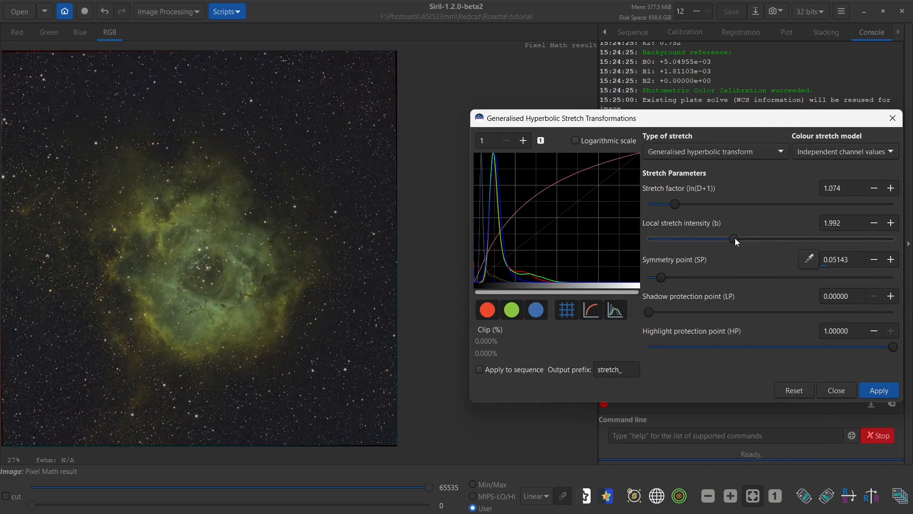
drag(675, 204, 682, 204)
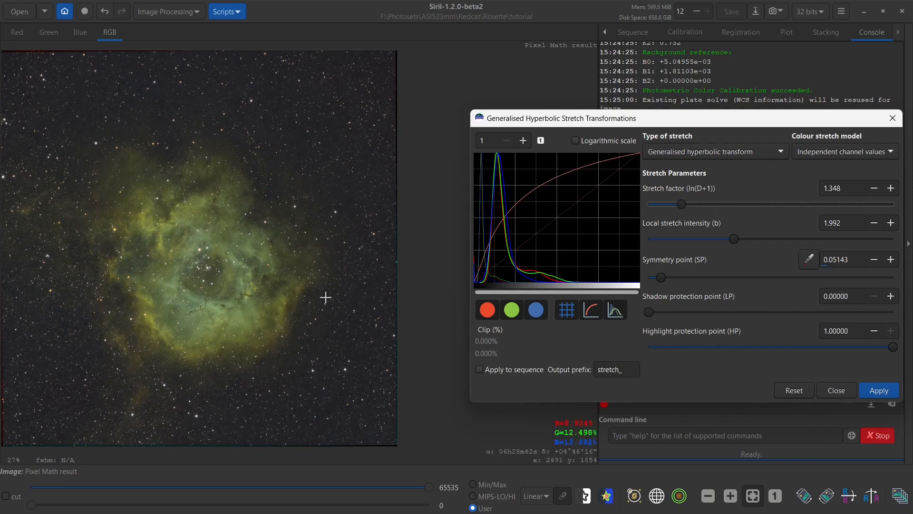
Open the per-channel statistics of the whole image to examine the red, green and blue values
right_click(288, 301)
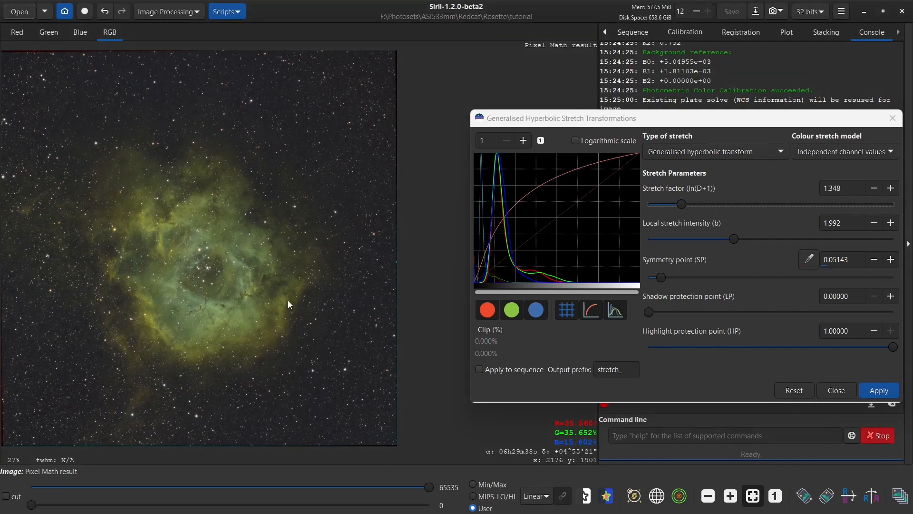
click(324, 423)
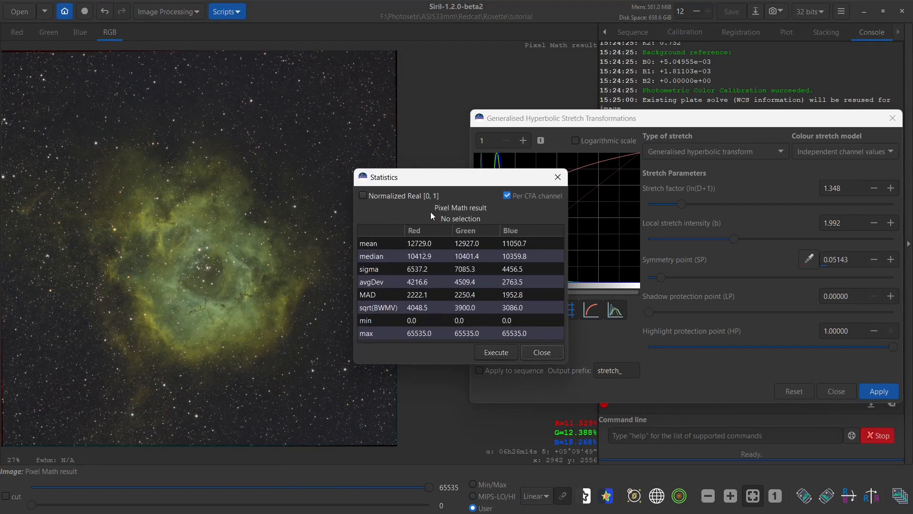
Examine the red, green and blue statistics as normalized real values, restore the original scale, and close the statistics
click(364, 196)
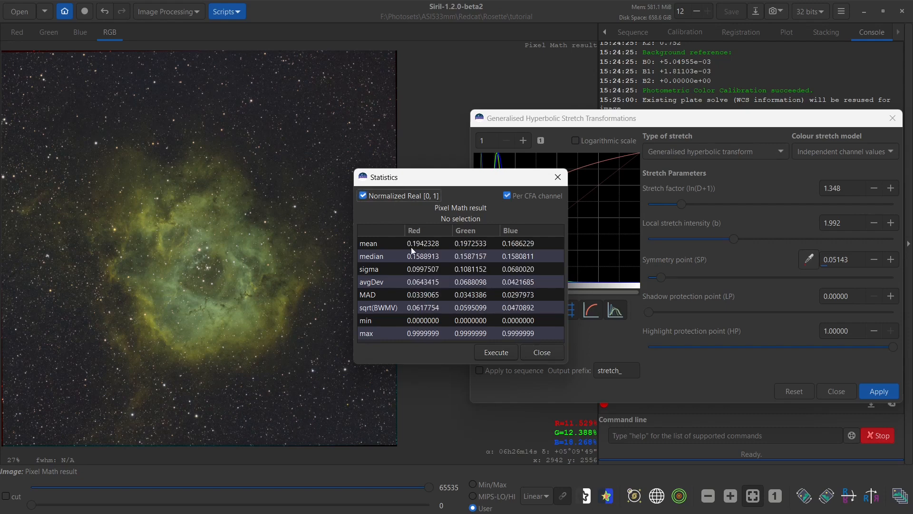
click(363, 196)
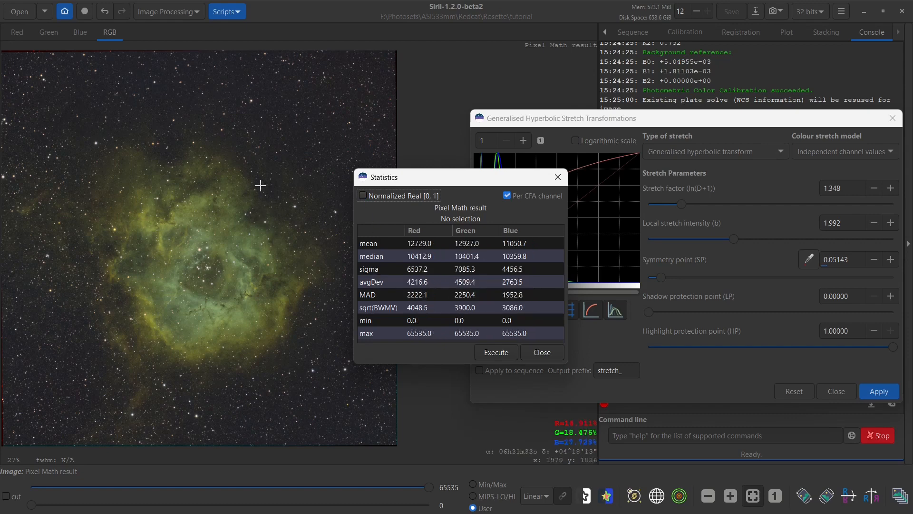
click(534, 353)
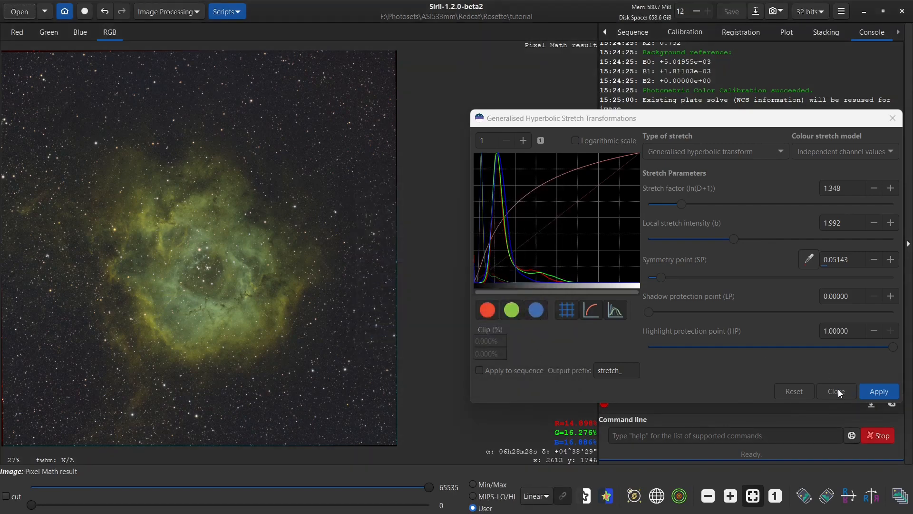
Apply the generalised hyperbolic stretch to the image and close its dialog
click(880, 391)
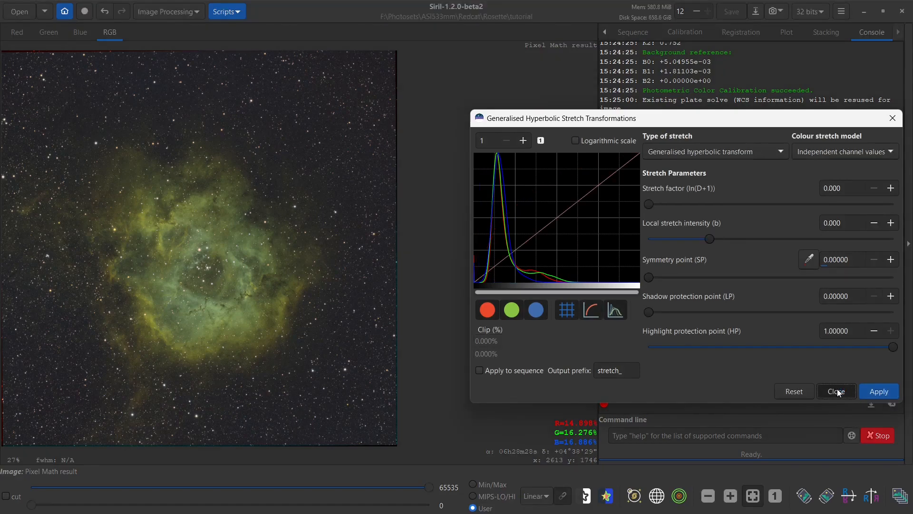
click(837, 391)
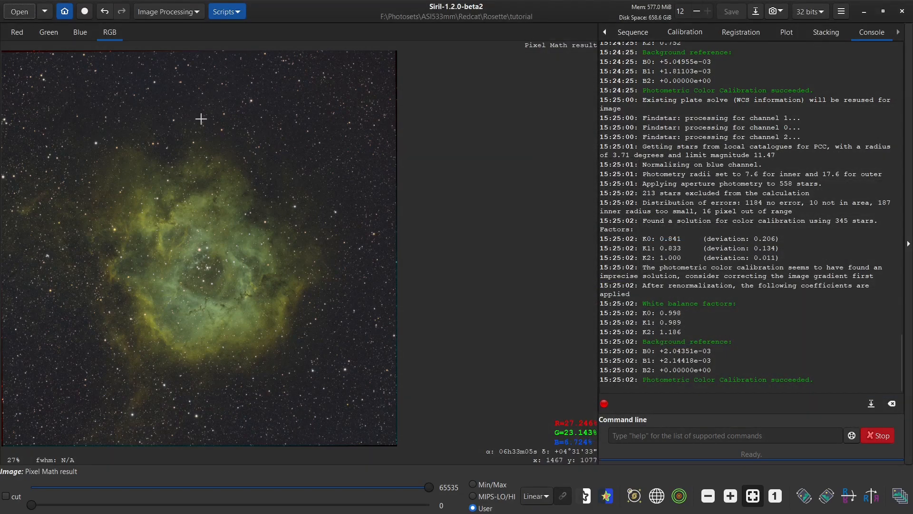
Start saving the stretched image under the new name forStars.tif in the tutorial folder
click(756, 12)
click(206, 55)
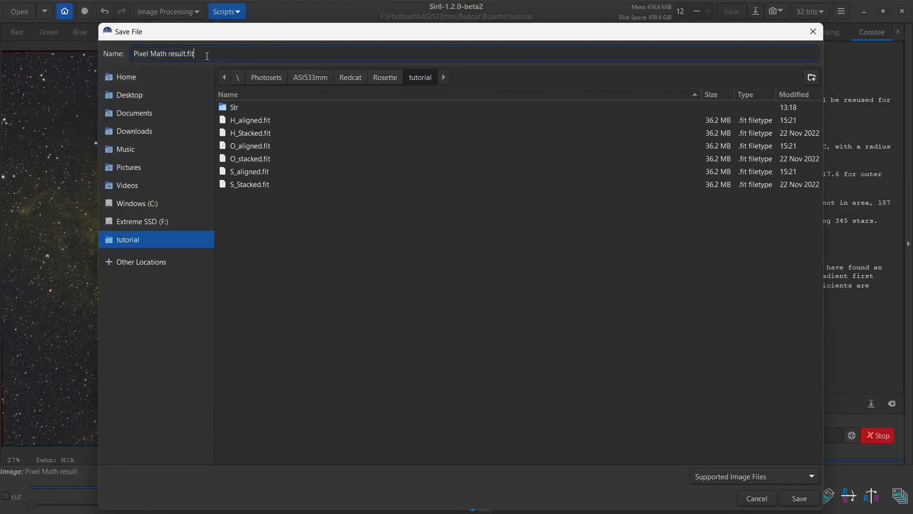
drag(207, 55, 124, 65)
drag(225, 53, 116, 59)
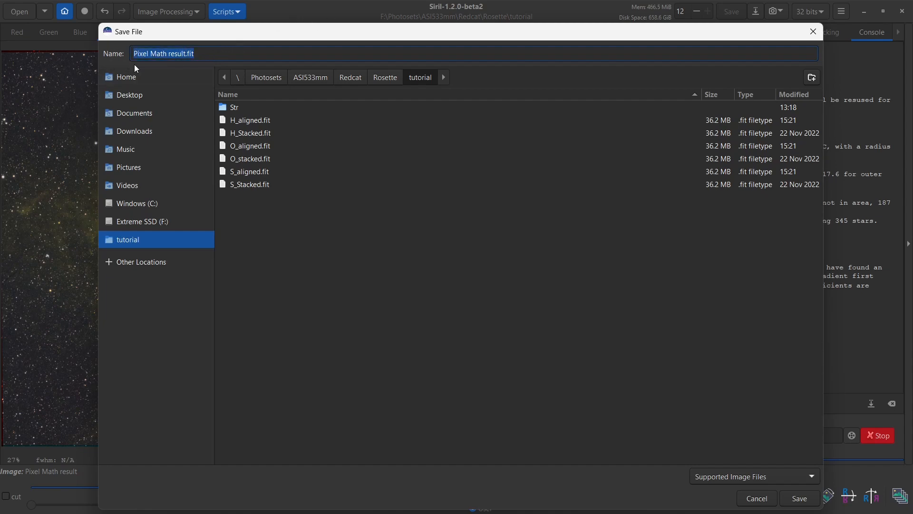
text(forStars.tif)
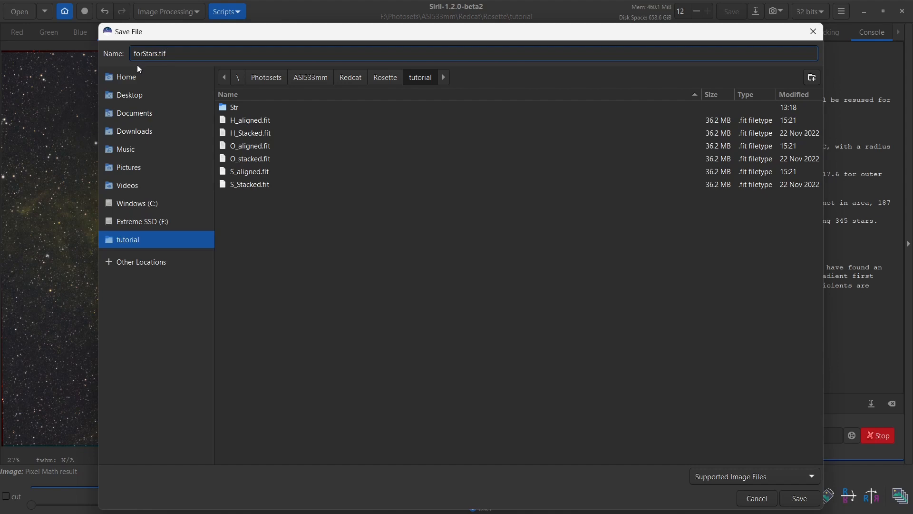
key(Return)
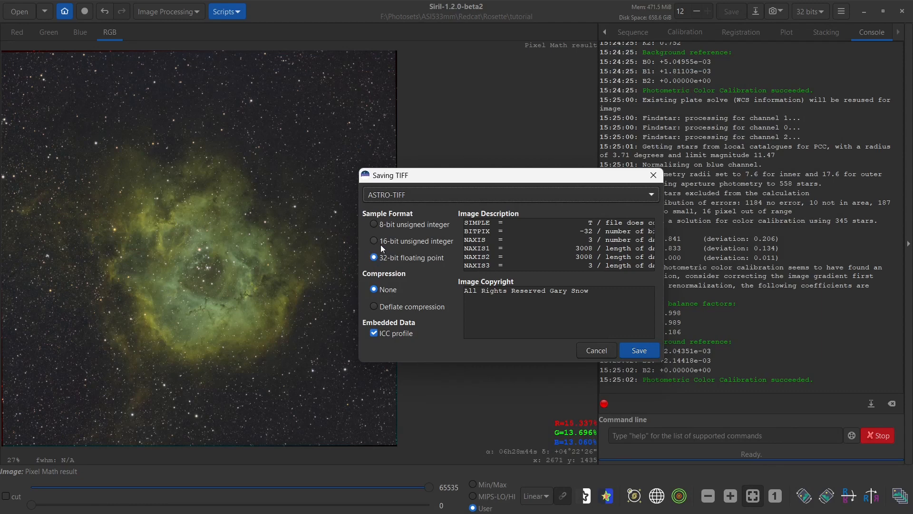
Set the TIFF sample format to 16-bit unsigned integer, clear the image description, and save the file
click(374, 241)
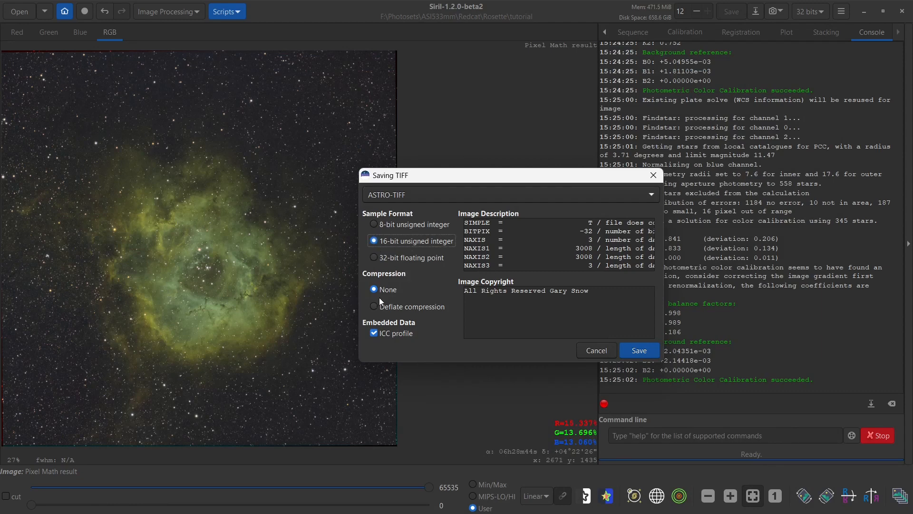
click(486, 248)
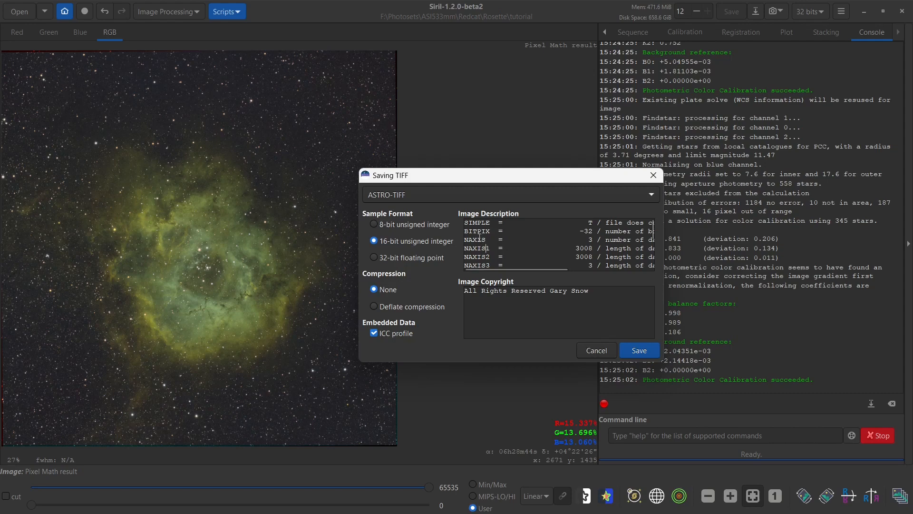
key(ctrl+a)
key(BackSpace)
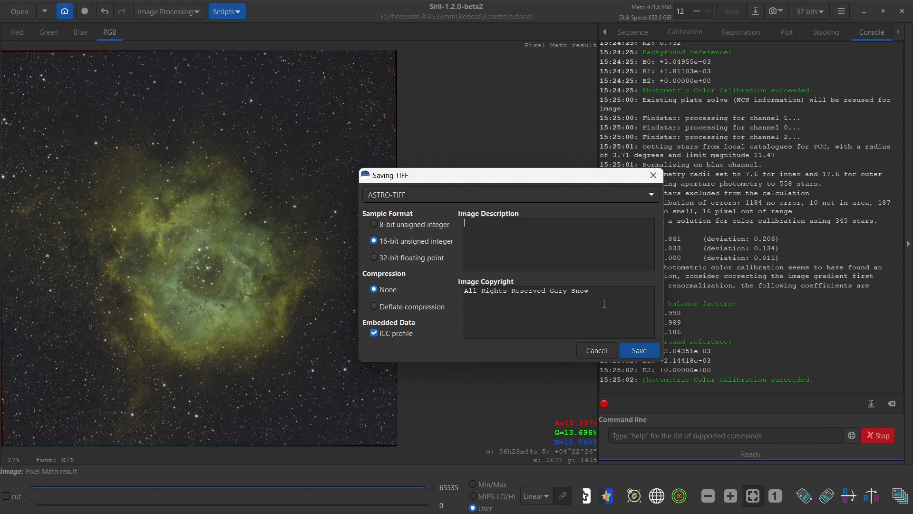
click(639, 350)
Run StarNet Star Removal on the image with star mask generation turned off
click(168, 13)
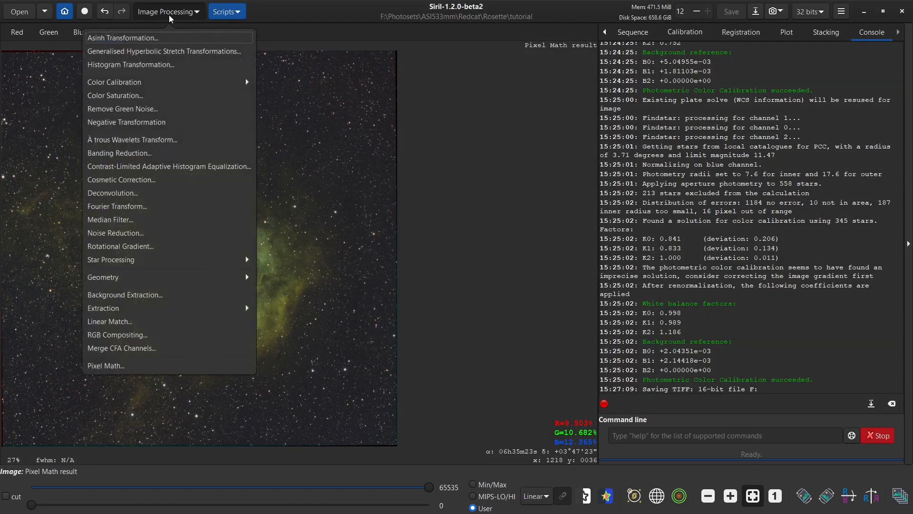
click(148, 260)
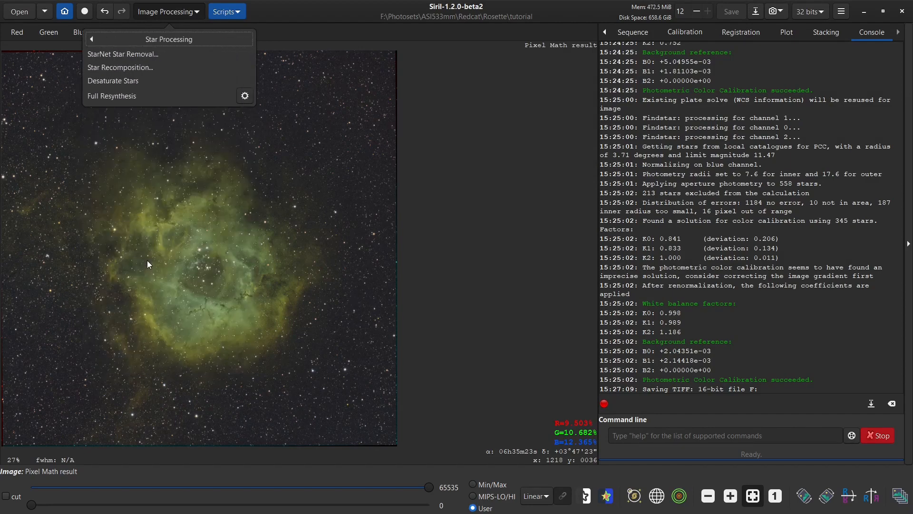
click(134, 53)
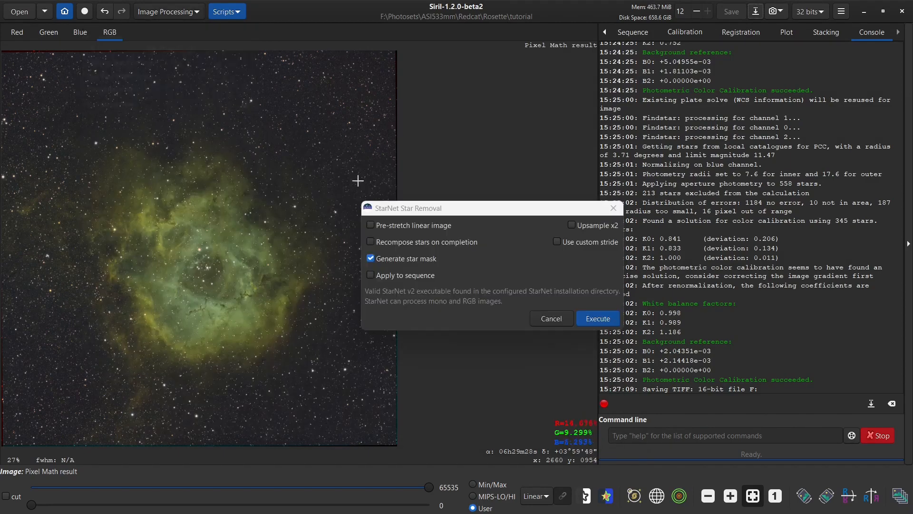
click(370, 258)
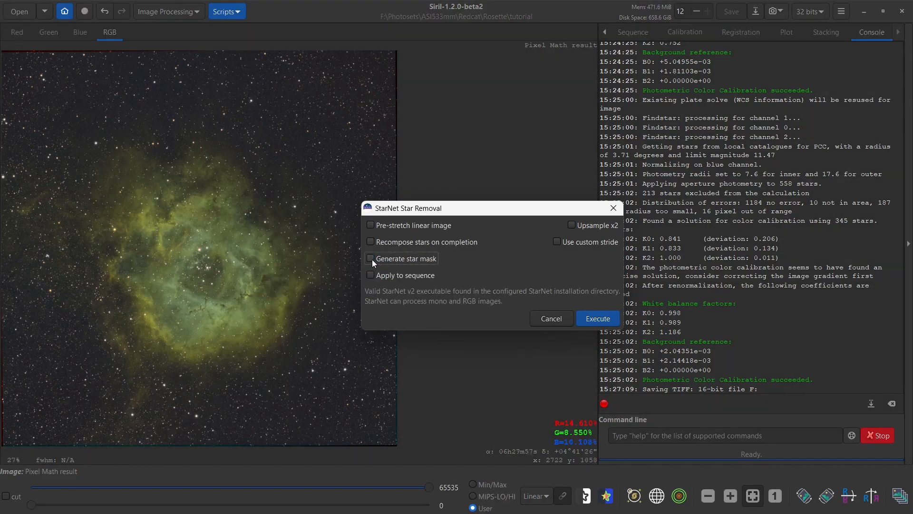
click(595, 317)
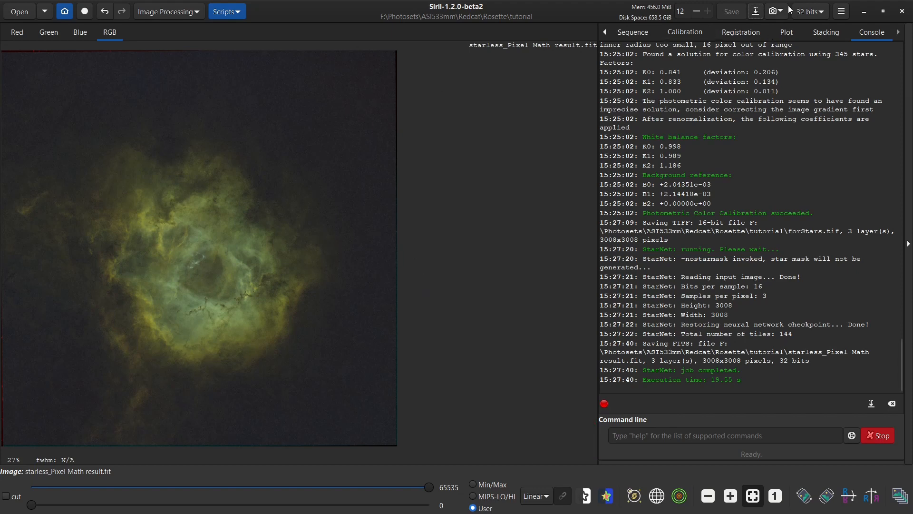
Save the starless image as forStars_SL.tif in 16-bit unsigned integer format
click(755, 15)
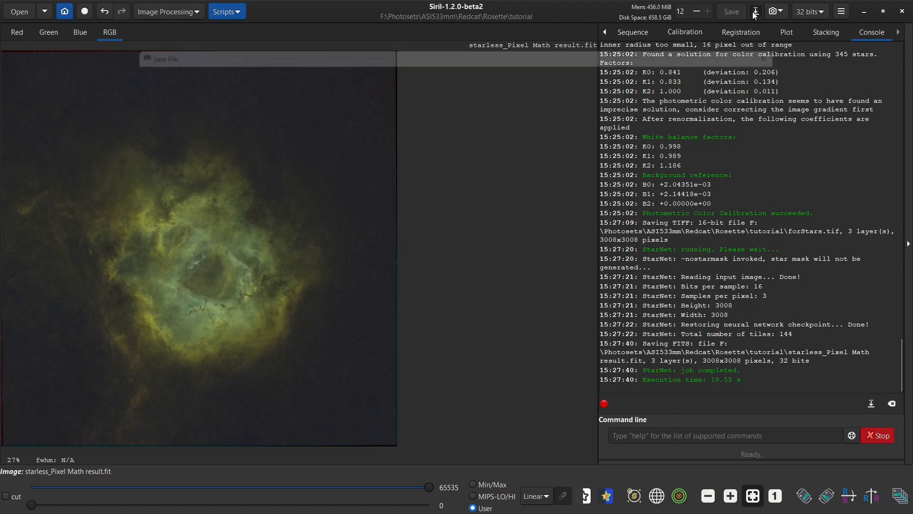
drag(219, 53, 109, 57)
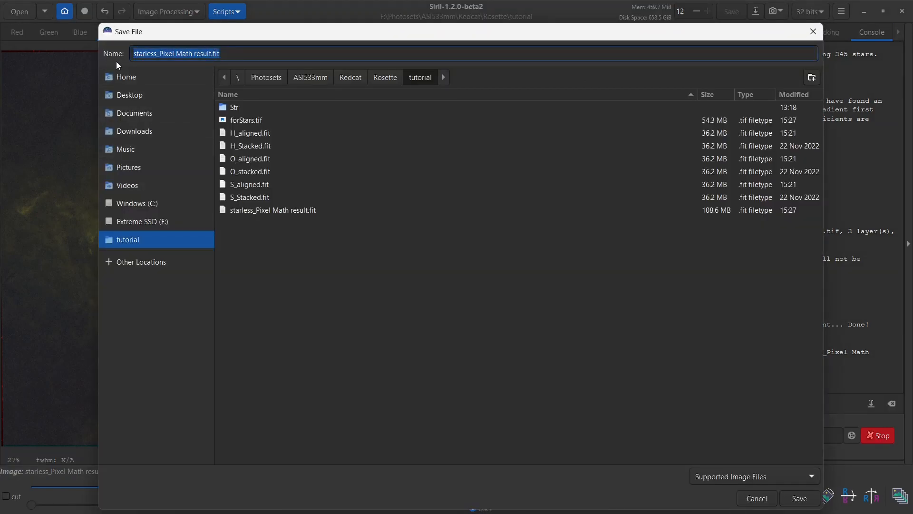
text(forStars)
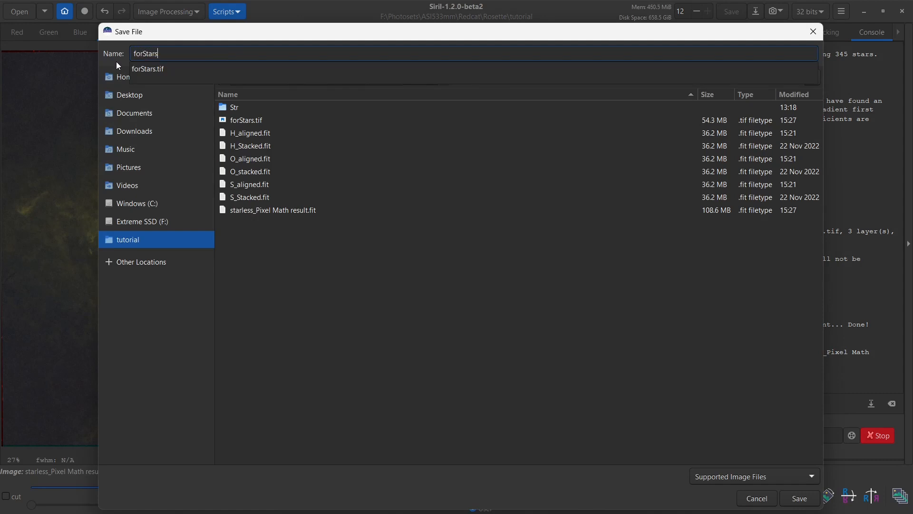
text(_SL)
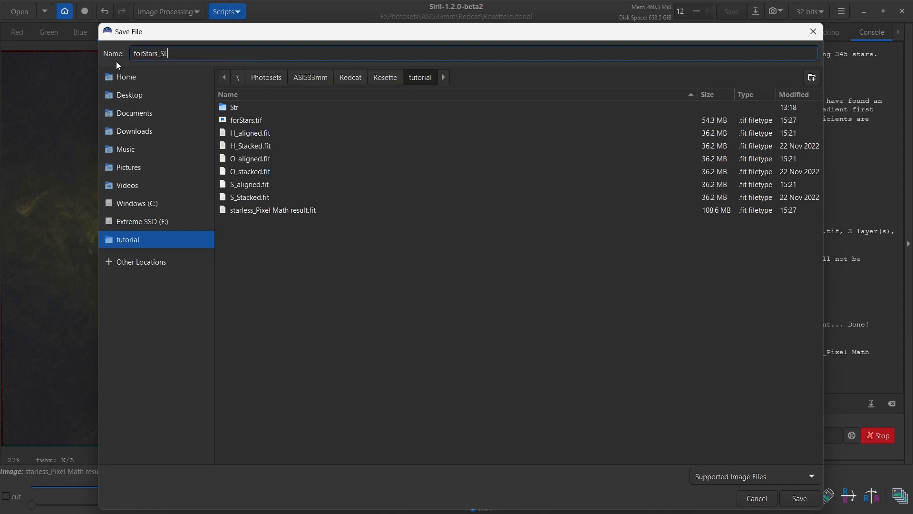
text(.tif)
key(Return)
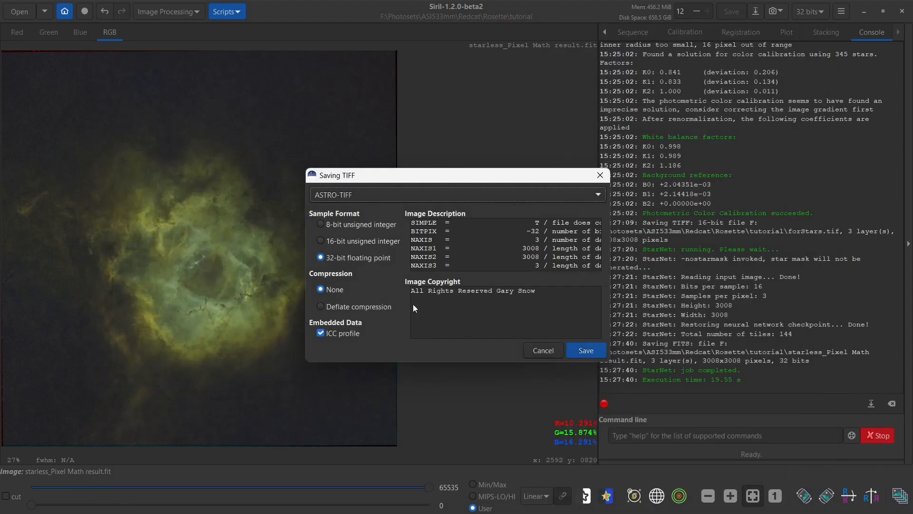
click(348, 244)
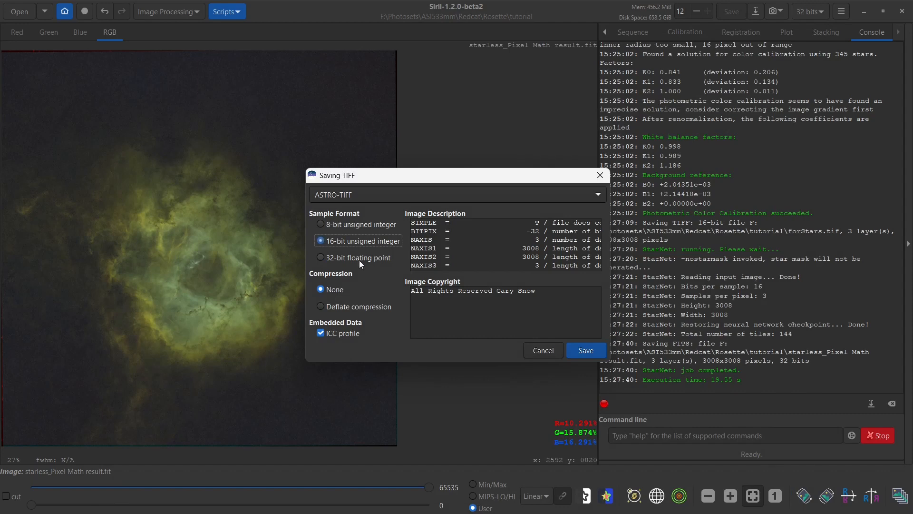
click(581, 350)
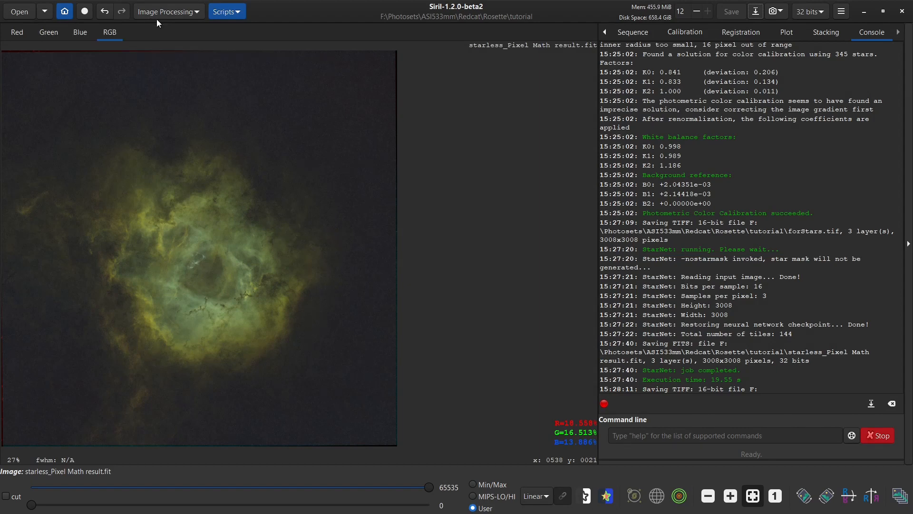
Switch to the tutorial folder in File Explorer and open forStars.tif in GIMP
click(864, 12)
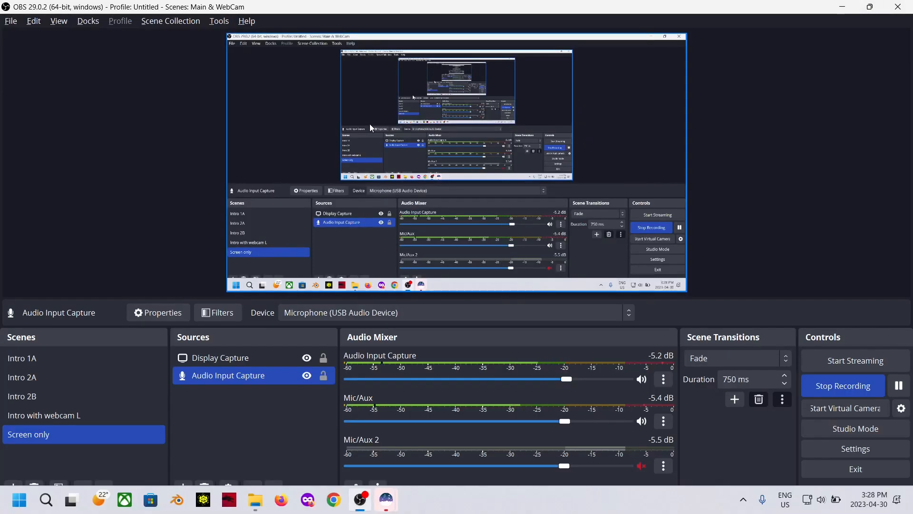
key(alt+Tab)
key(Tab)
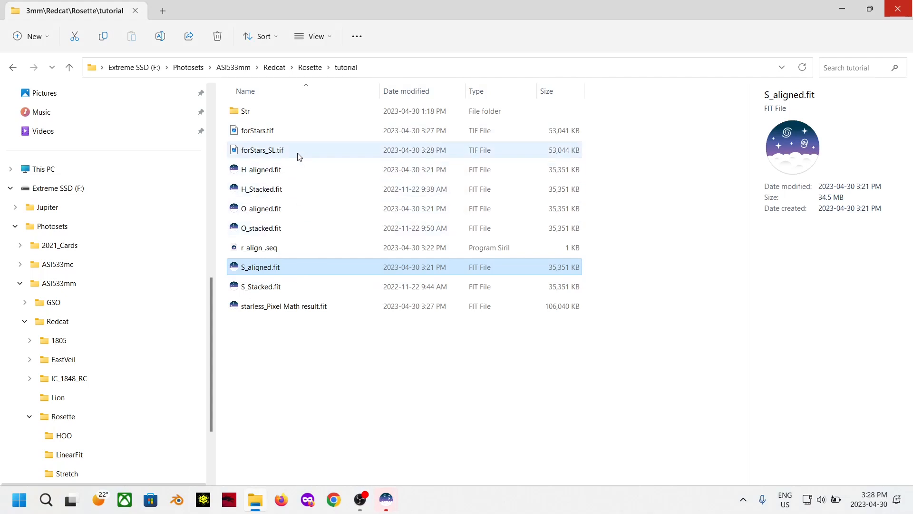
click(290, 130)
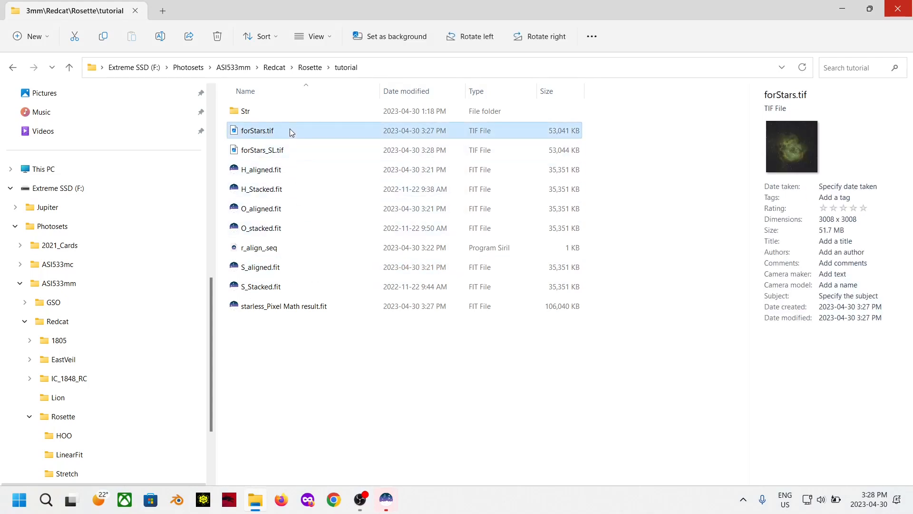
right_click(290, 130)
mouse_move(343, 187)
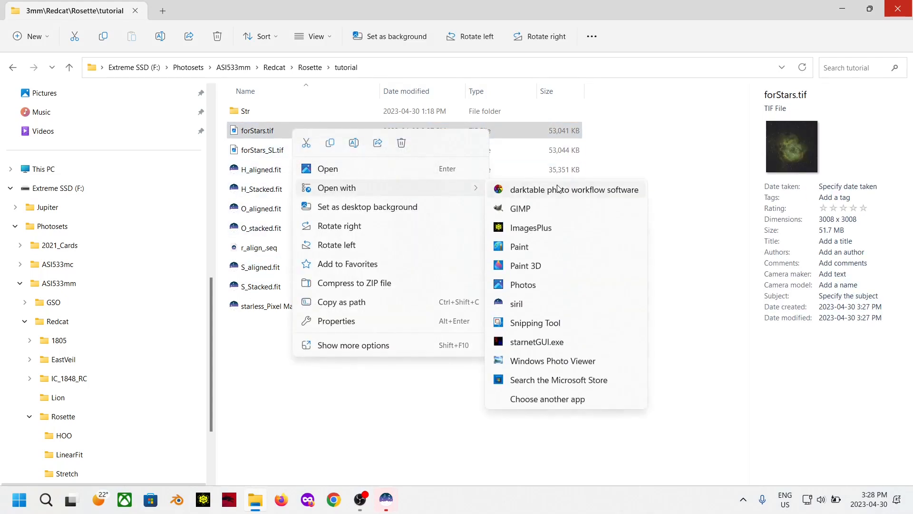
click(541, 210)
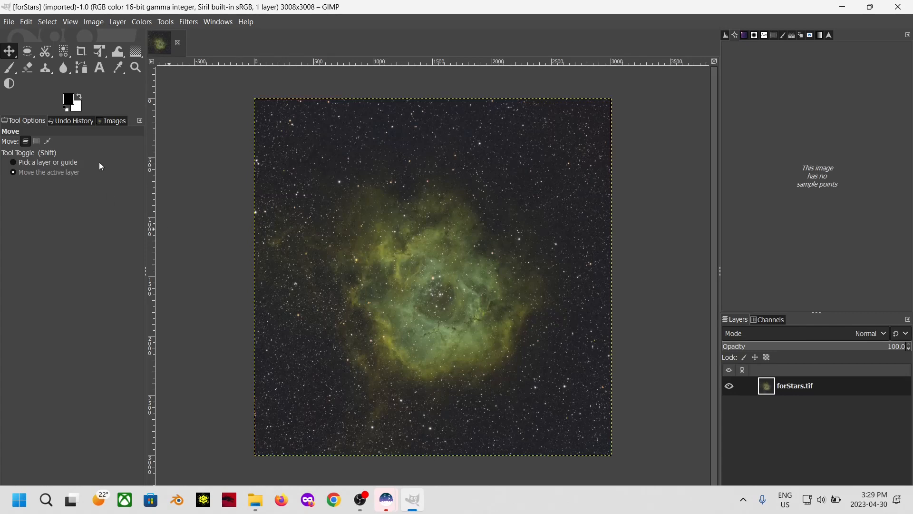
Add forStars_SL.tif as a layer above the forStars image and set its blend mode to Subtract
click(13, 23)
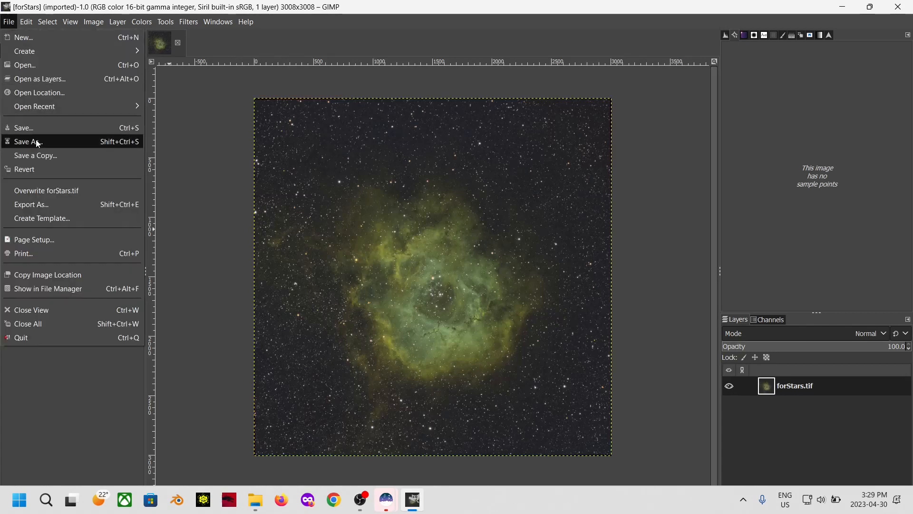
click(27, 79)
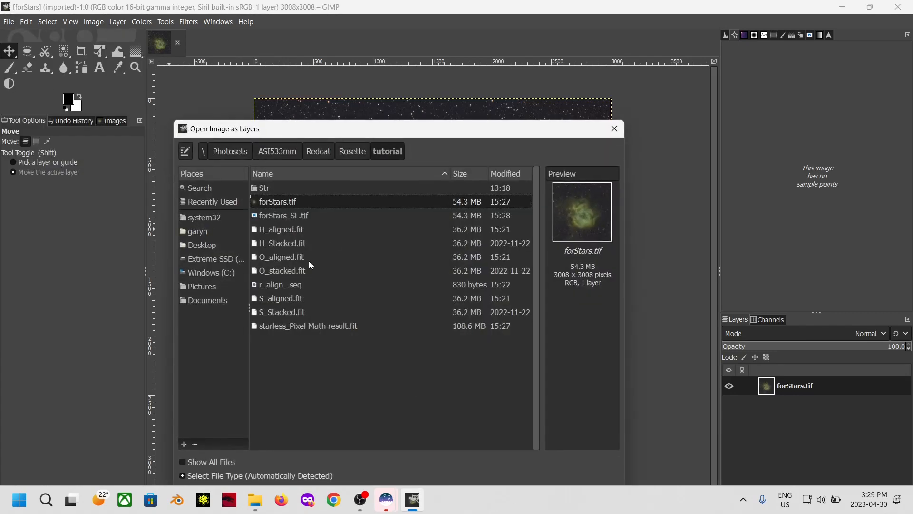
double_click(287, 218)
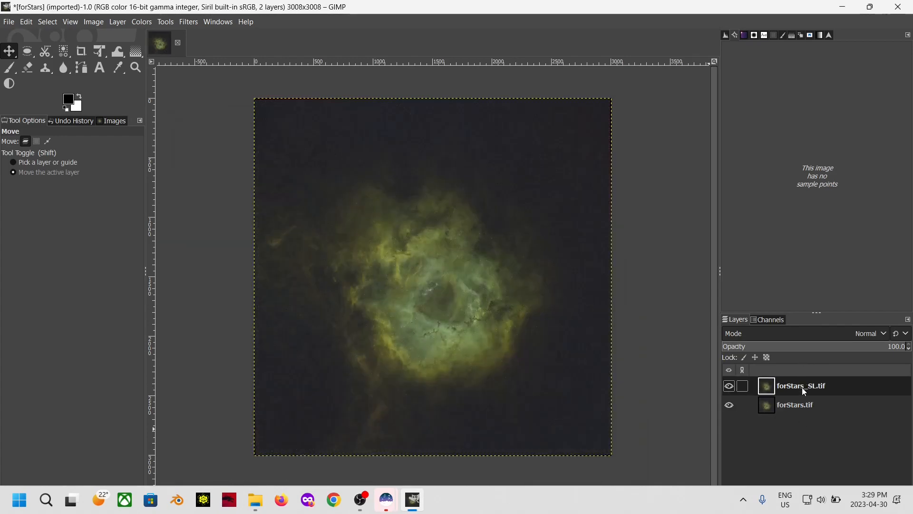
click(816, 332)
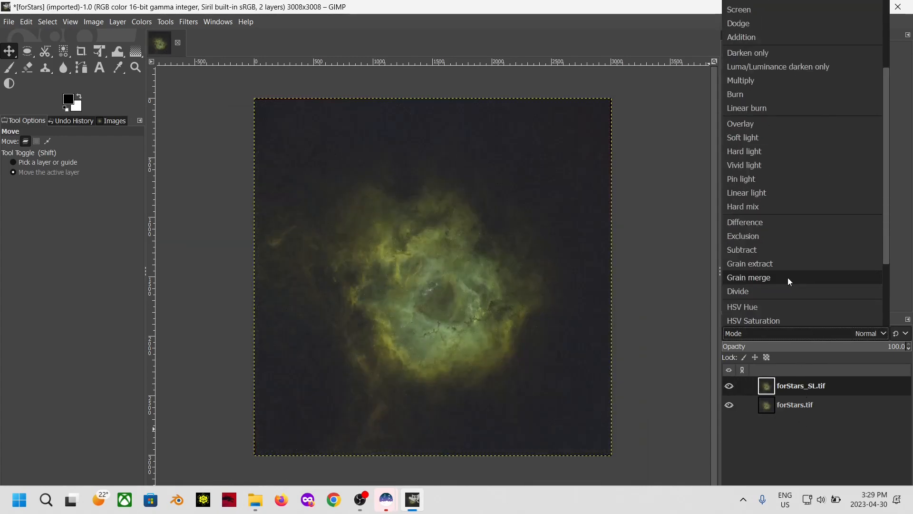
click(769, 251)
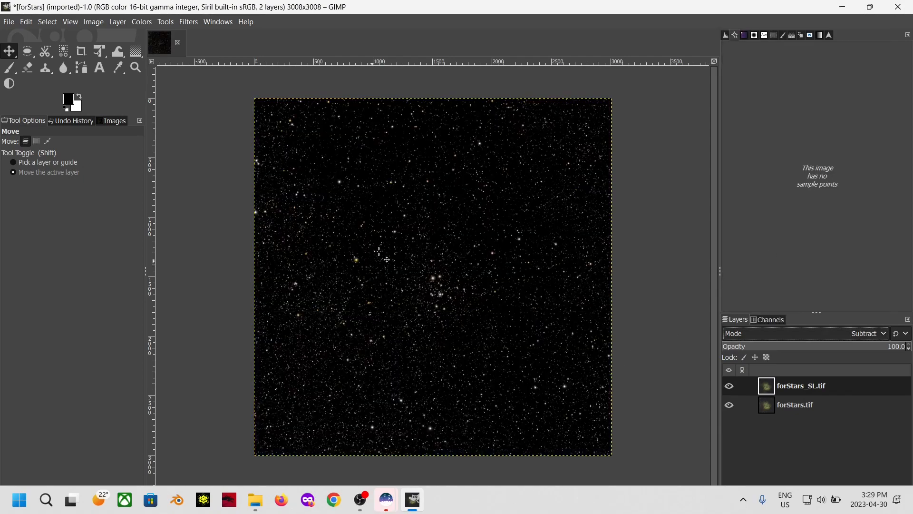
Create a new layer from the visible result above forStars_SL.tif and show its histogram while inspecting the stars
right_click(797, 387)
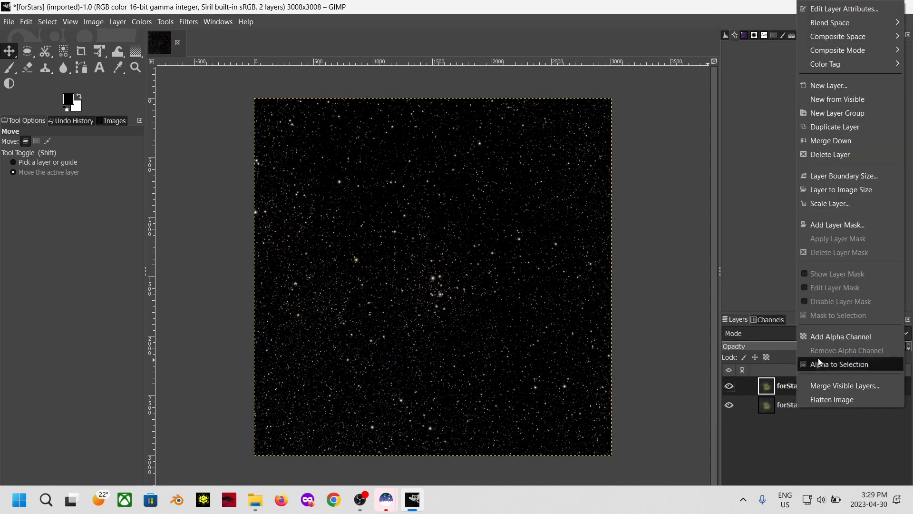
click(824, 101)
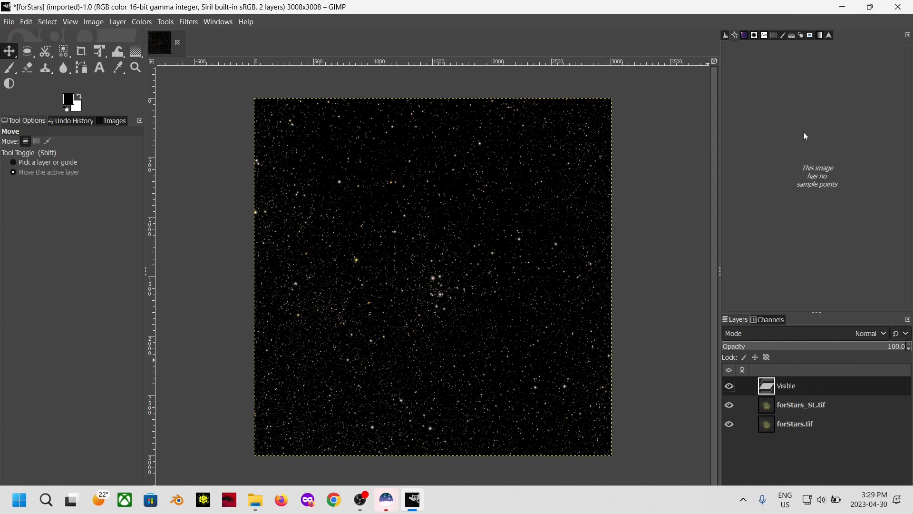
click(725, 35)
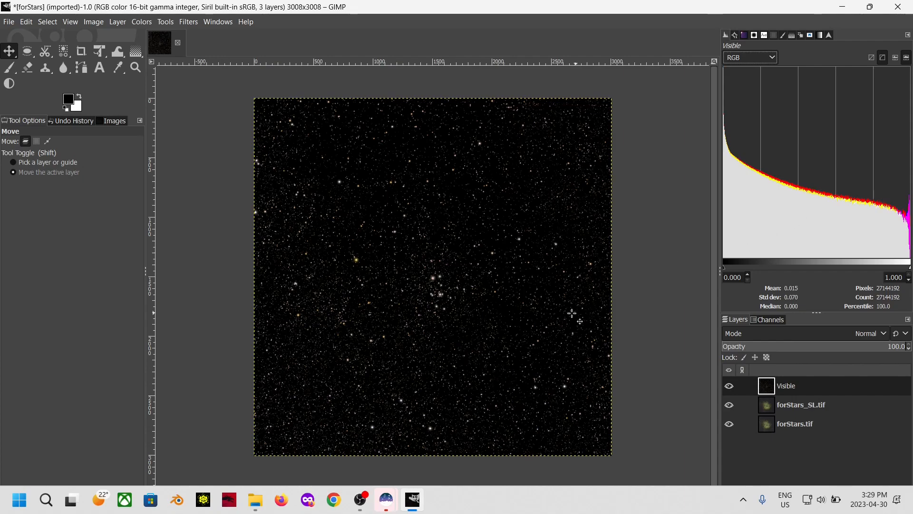
scroll(440, 313, up, 3)
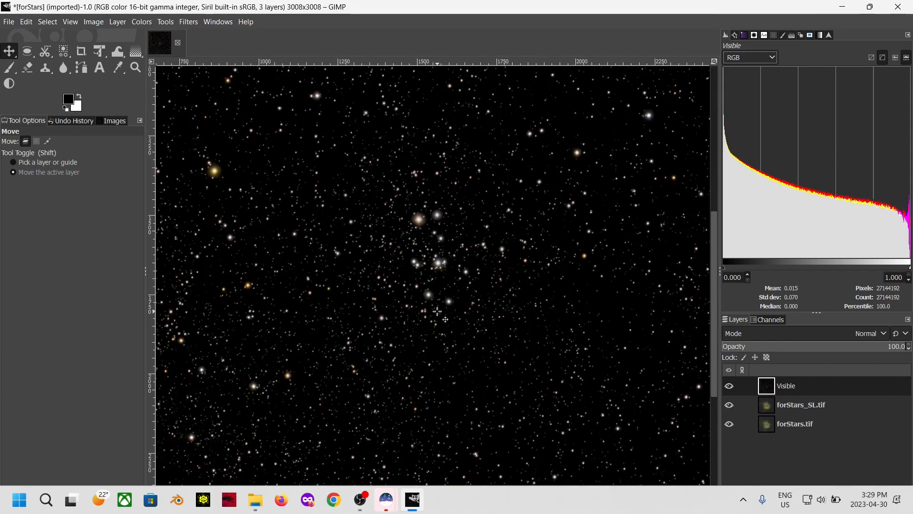
scroll(438, 311, up, 2)
scroll(437, 312, down, 3)
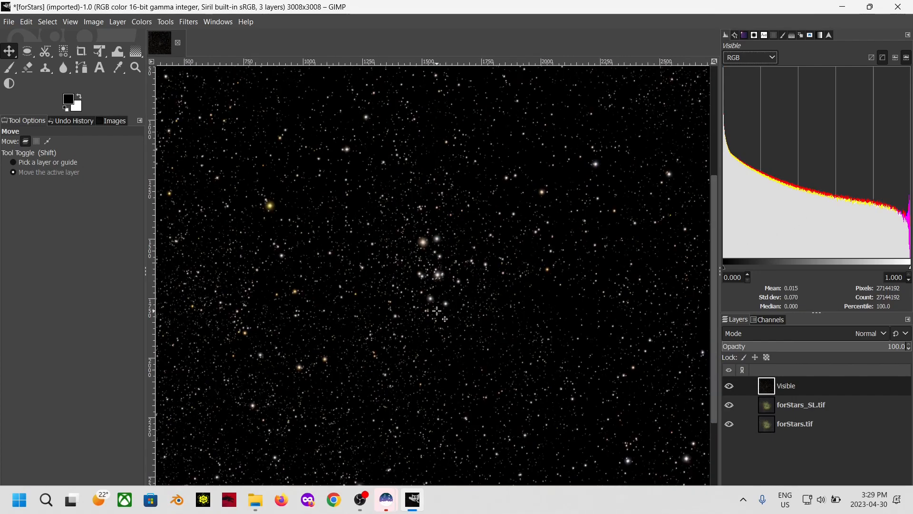
scroll(437, 311, down, 3)
scroll(437, 312, up, 1)
scroll(437, 312, down, 1)
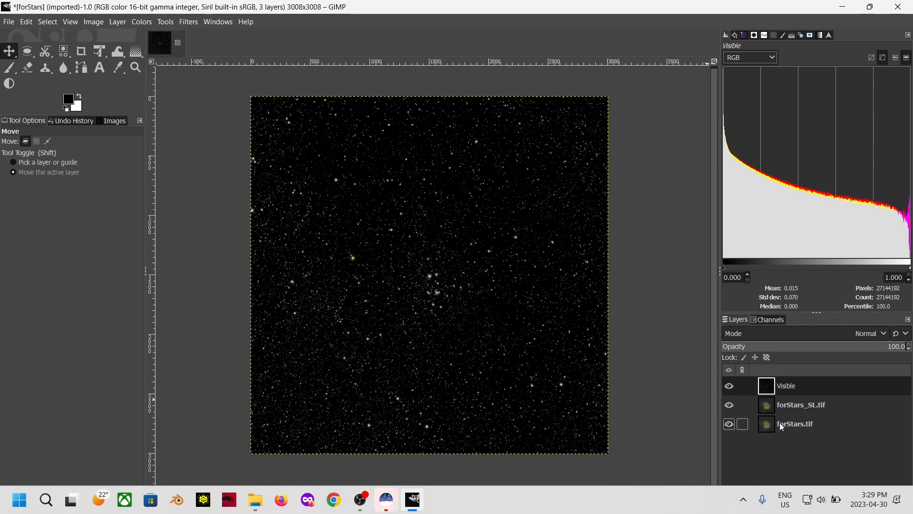
Delete the forStars_SL.tif and forStars.tif layers, keeping only the Visible layer
click(799, 404)
right_click(799, 404)
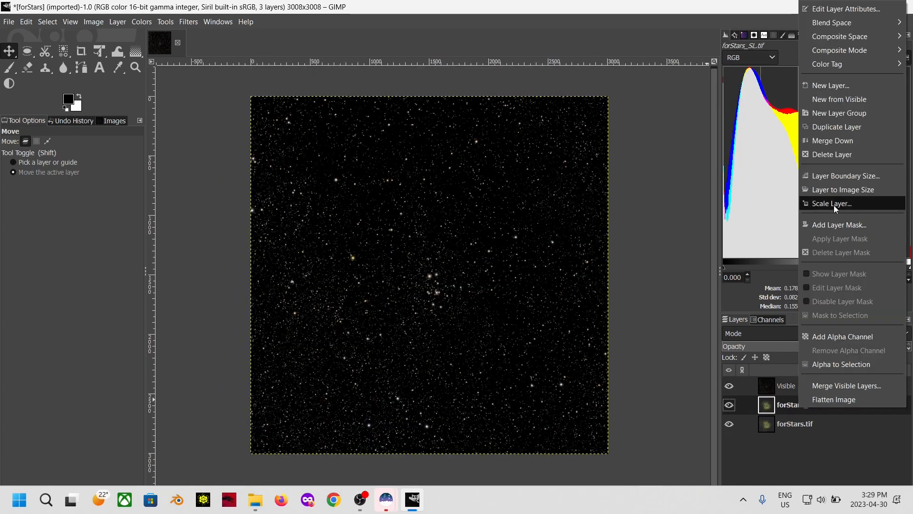
click(827, 155)
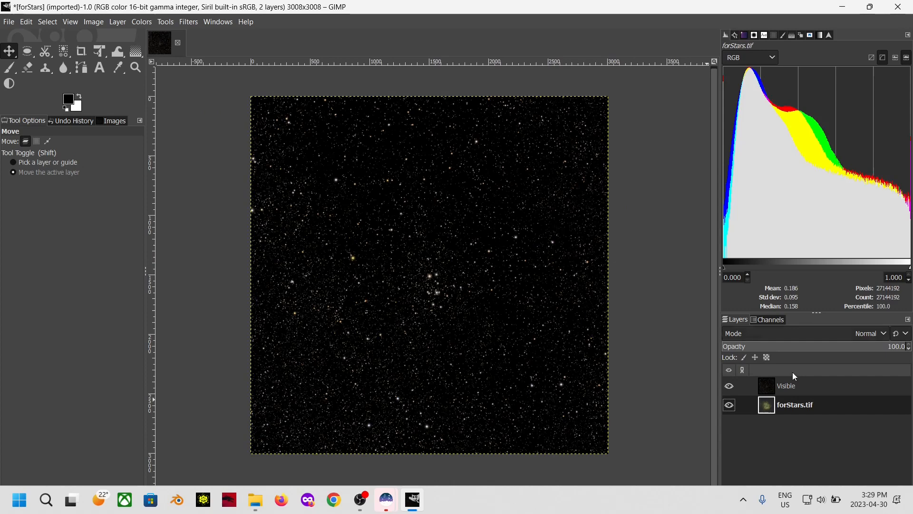
right_click(784, 404)
click(803, 151)
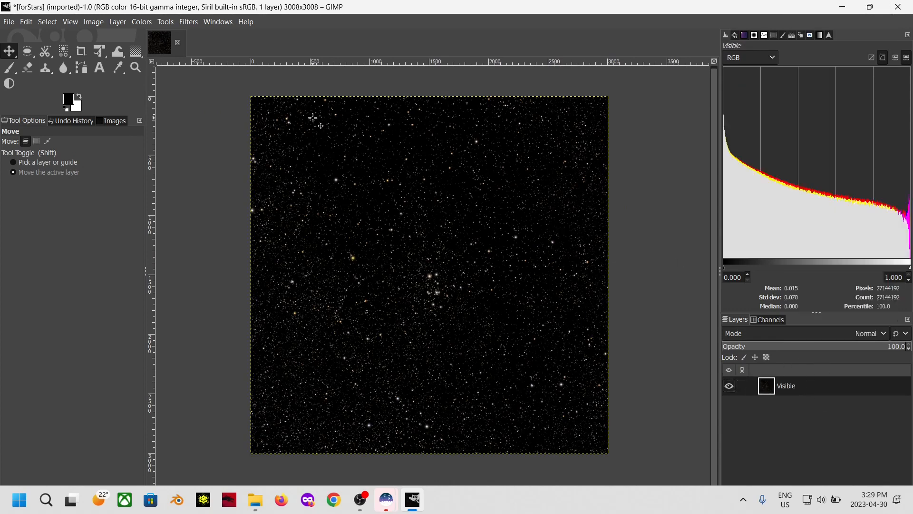
Apply the Saturation adjustment to the Visible layer four times to strengthen the star colours, and inspect the result up close
click(141, 21)
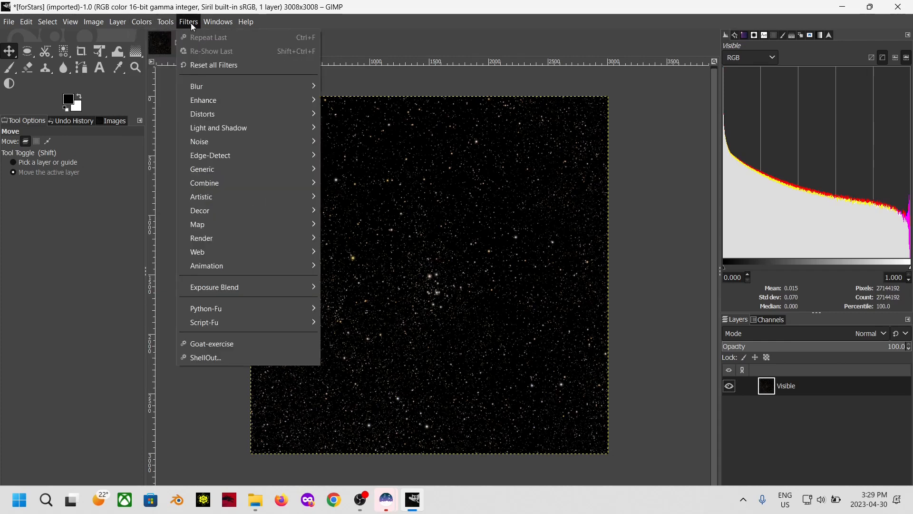
mouse_move(139, 22)
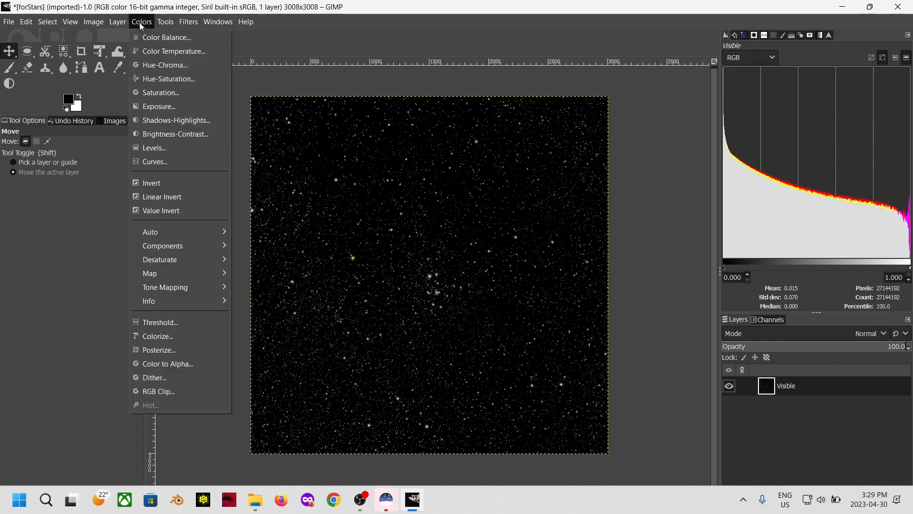
click(162, 92)
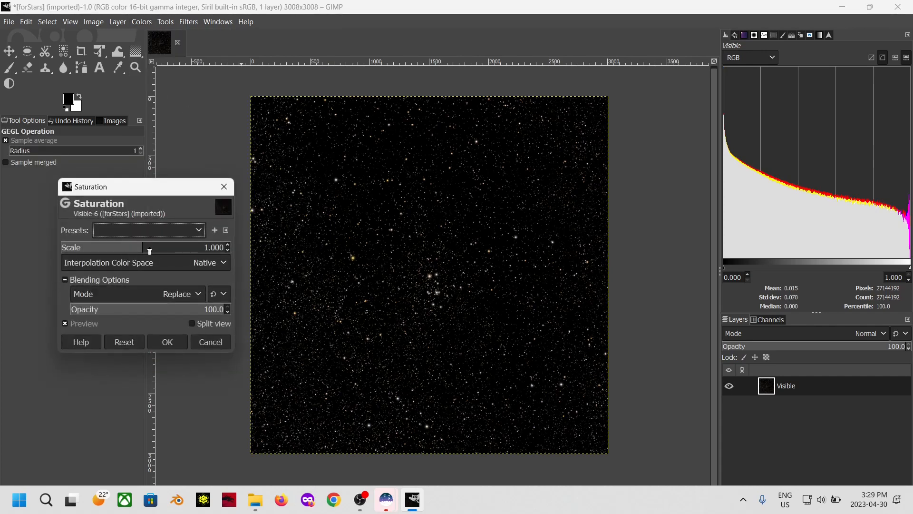
click(166, 343)
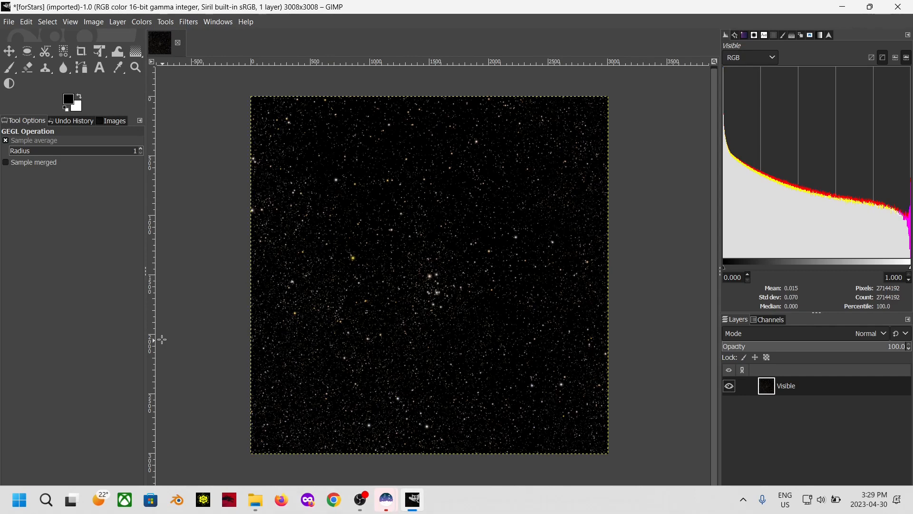
click(74, 121)
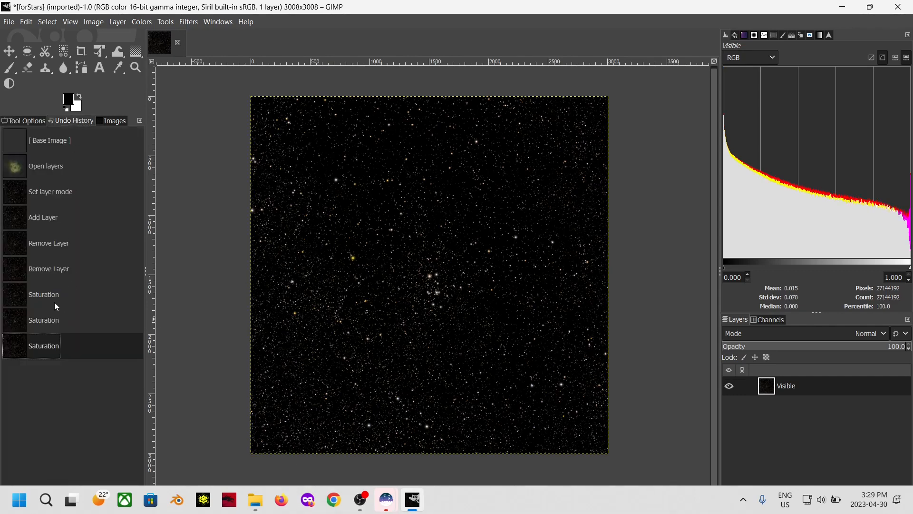
key(ctrl+f)
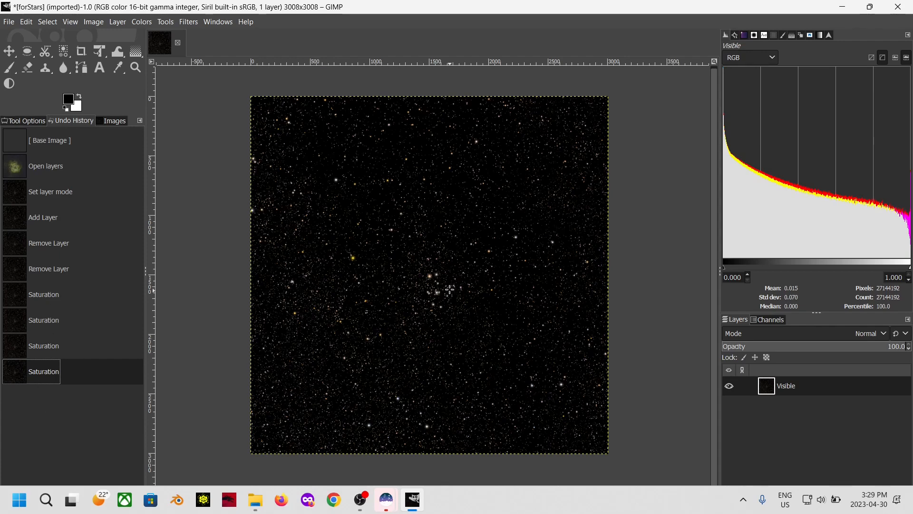
scroll(450, 290, up, 3)
key(shift+ctrl+f)
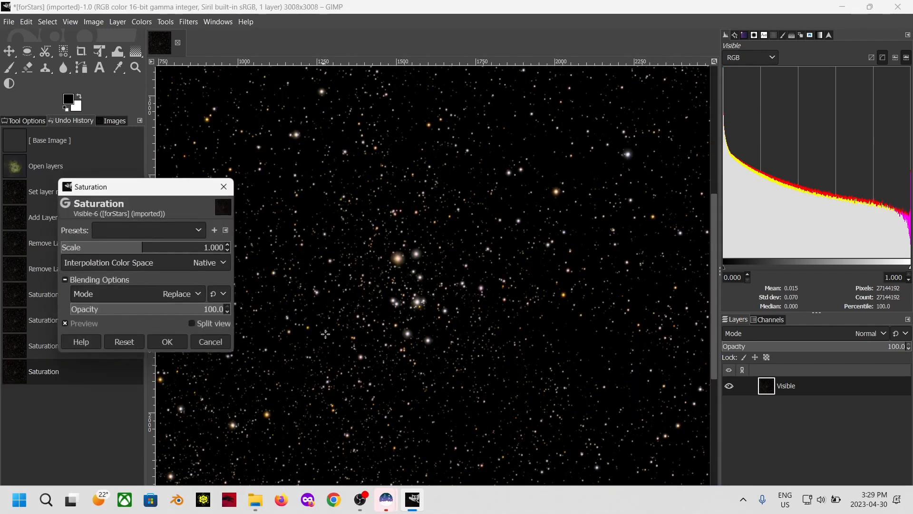
click(215, 343)
scroll(343, 318, up, 5)
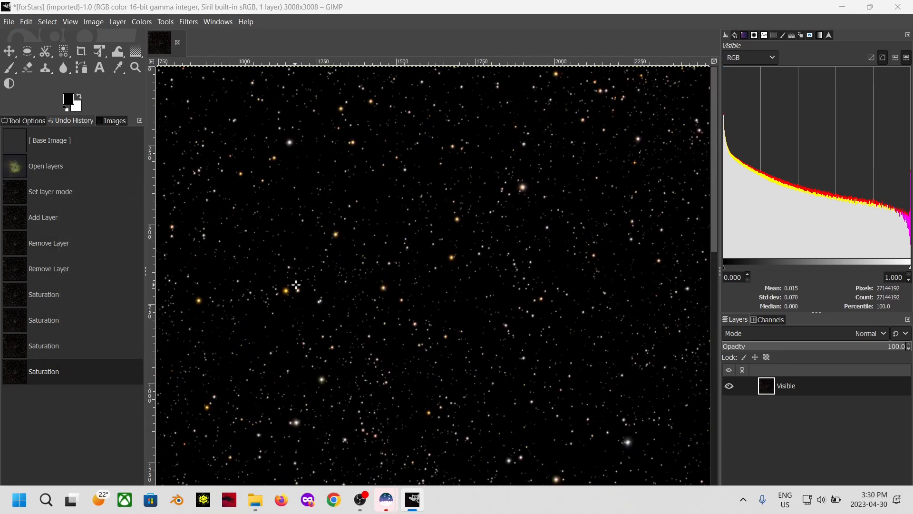
scroll(296, 288, down, 2)
scroll(296, 287, up, 2)
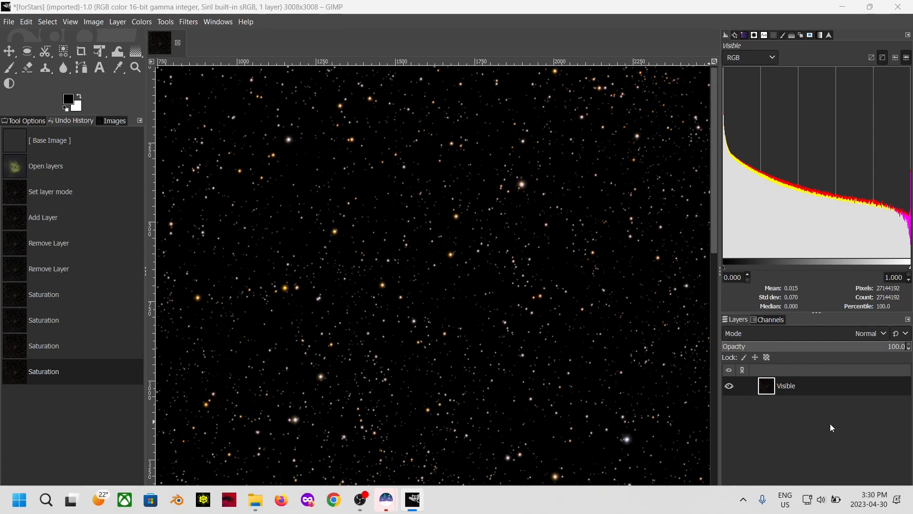
Rename the Visible layer as Stars
double_click(786, 389)
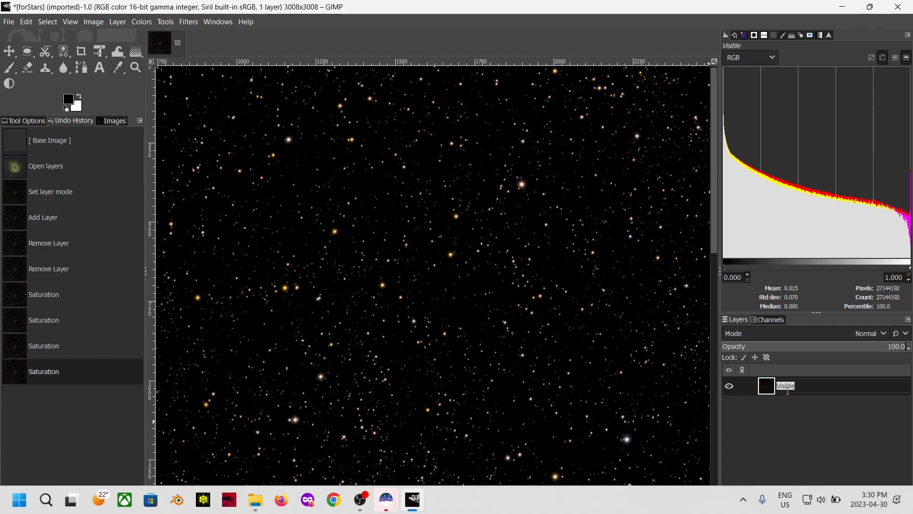
text(Stars)
key(Return)
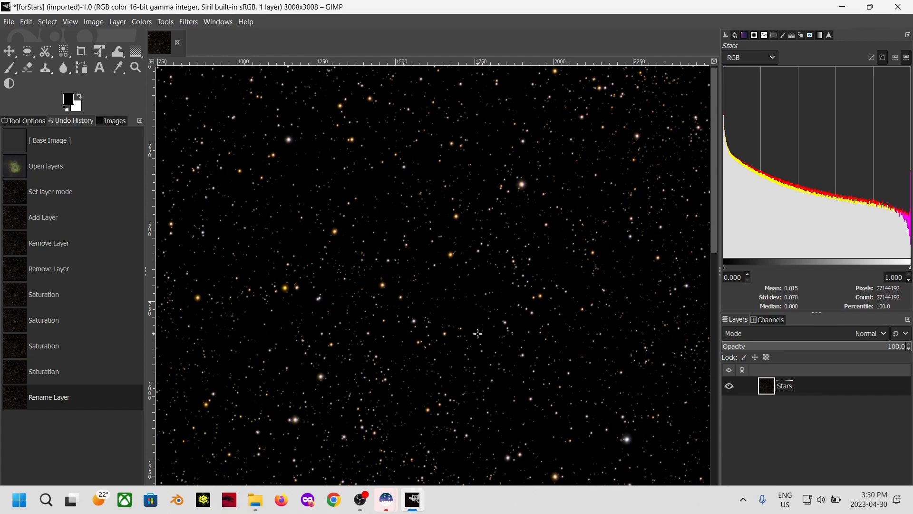
Save the image as ColorizedSHO.xcf in the tutorial folder
key(shift+ctrl+j)
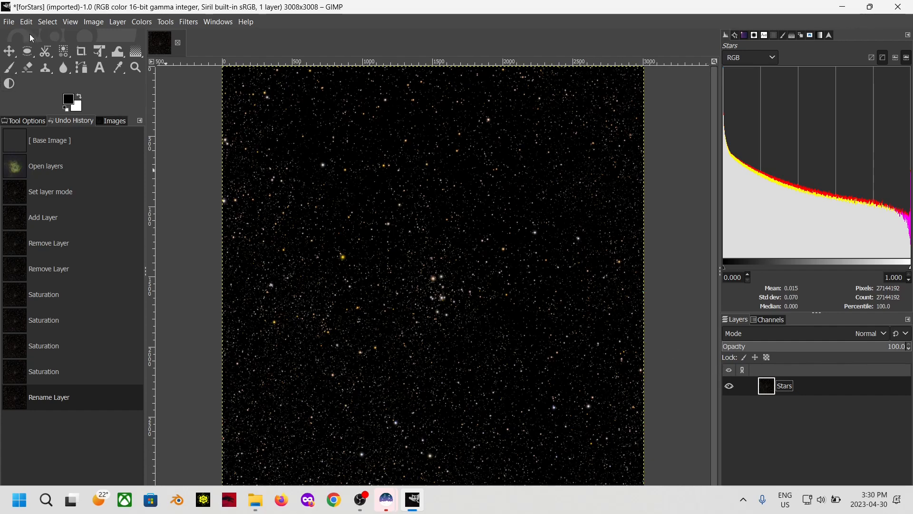
click(9, 22)
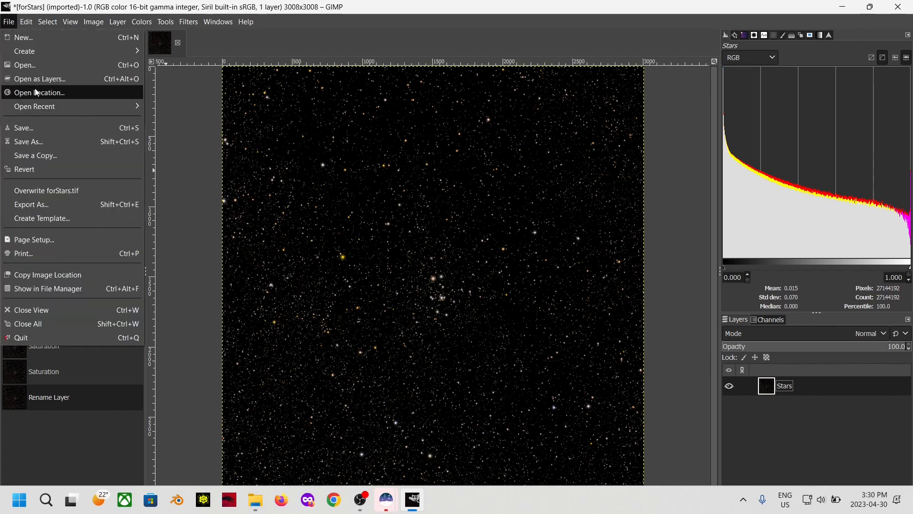
click(50, 141)
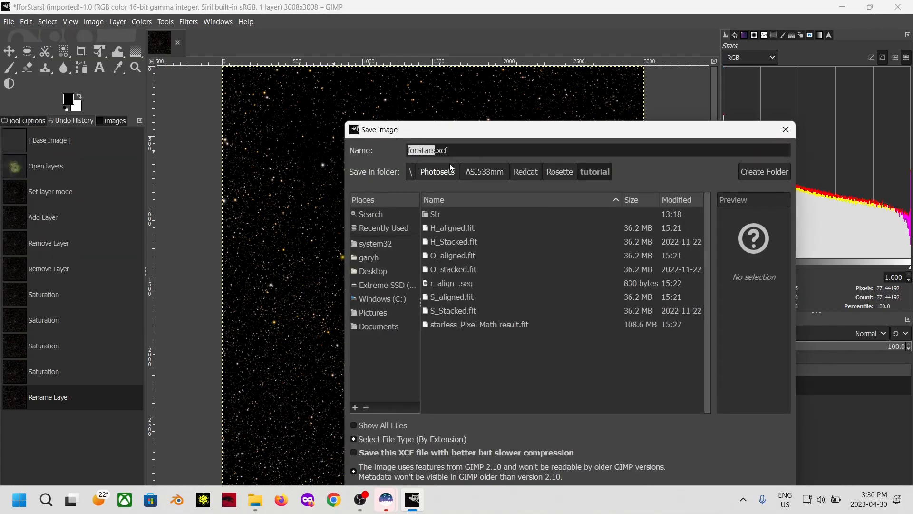
text(ColorizedSHO)
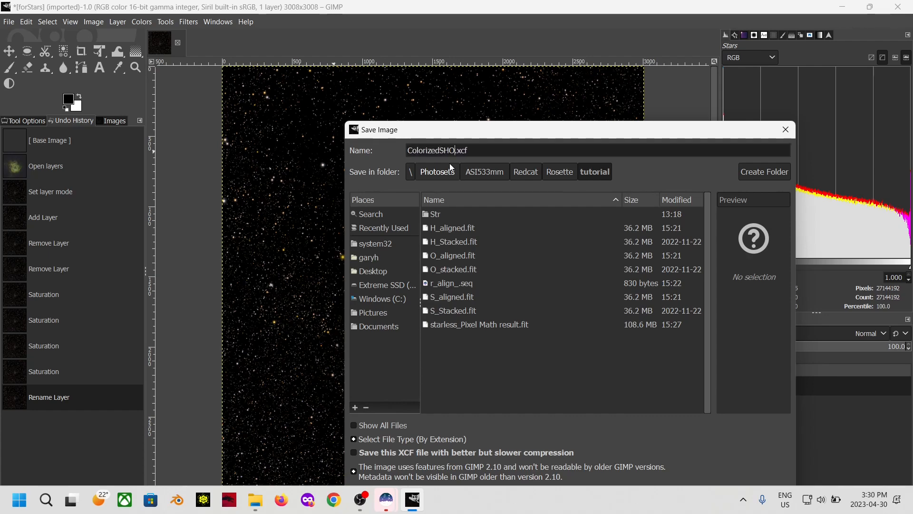
key(Return)
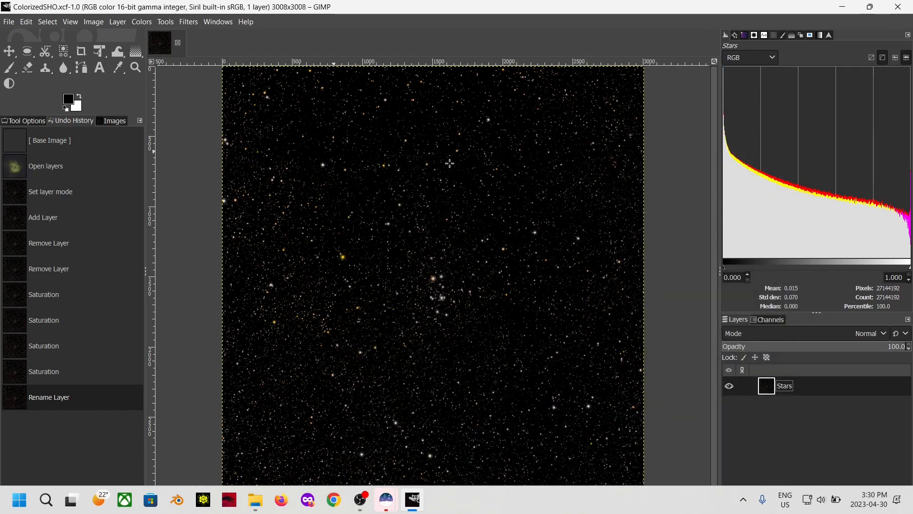
Minimise GIMP, switch to the Siril window showing S_Stacked.fit and close it
click(840, 13)
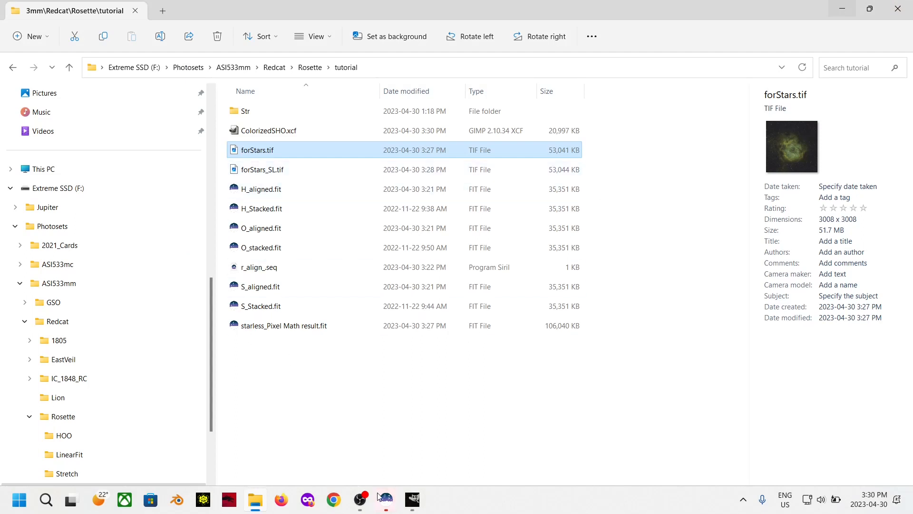
mouse_move(378, 510)
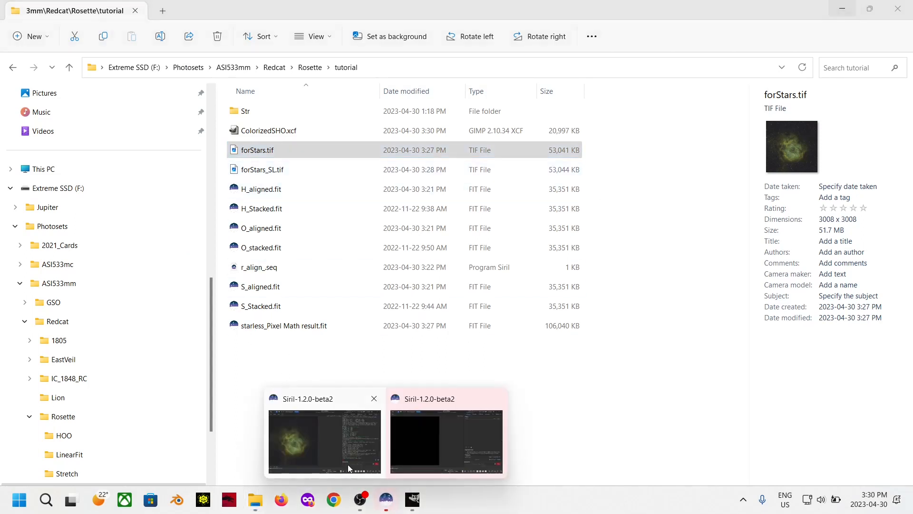
click(431, 409)
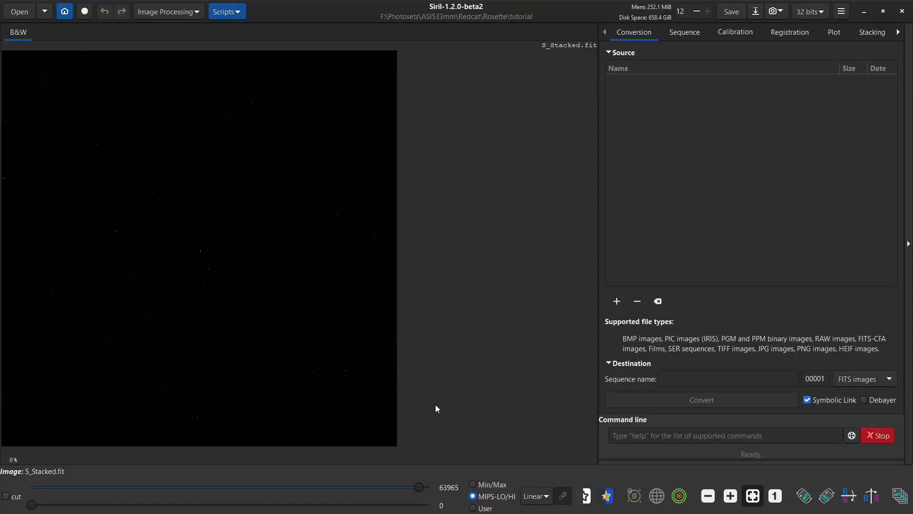
click(902, 11)
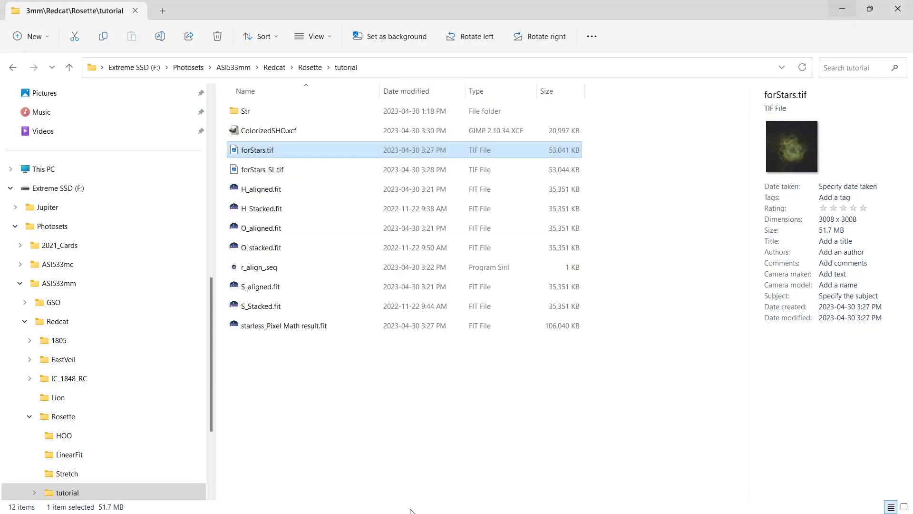
Switch to the remaining Siril window, open H_aligned.fit from the tutorial folder and set the display mode to AutoStretch
click(387, 500)
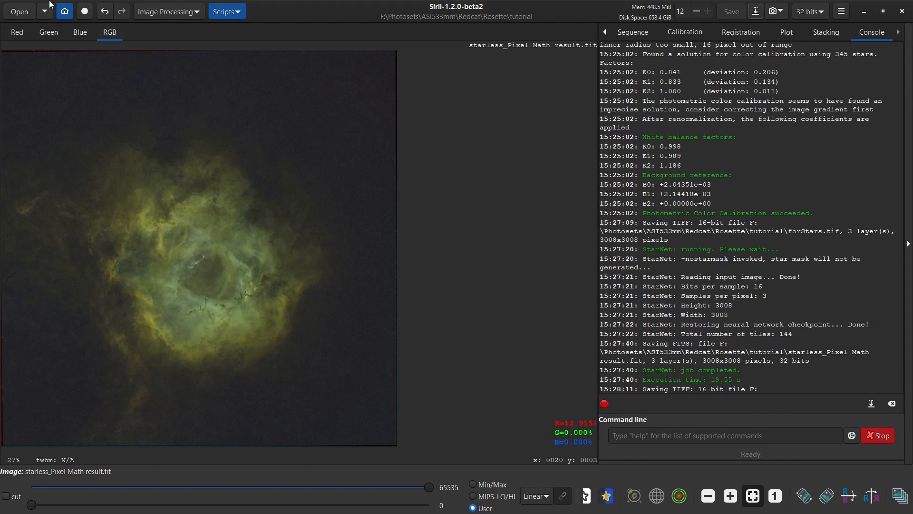
click(28, 11)
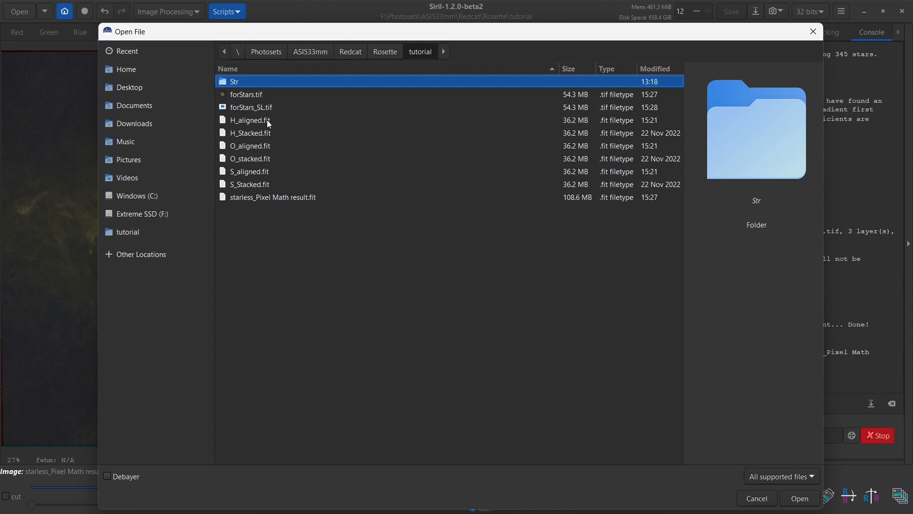
double_click(267, 120)
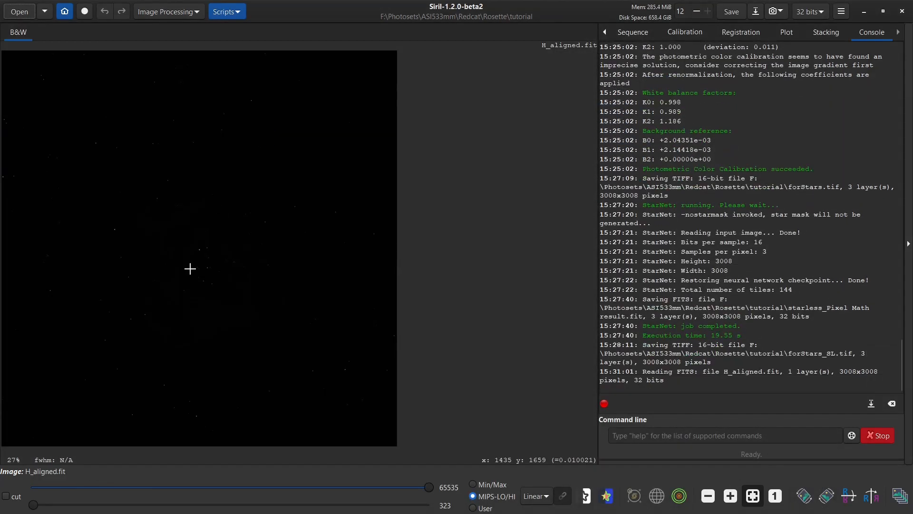
click(538, 495)
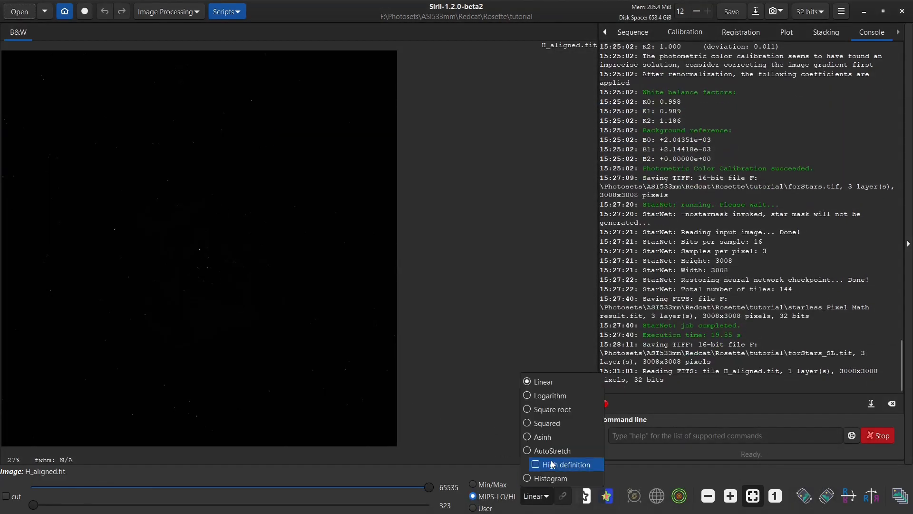
click(550, 451)
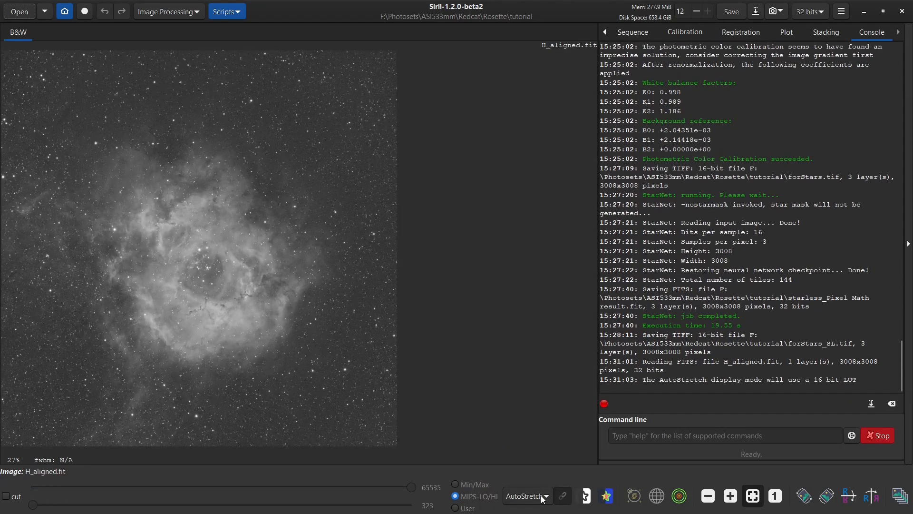
click(542, 496)
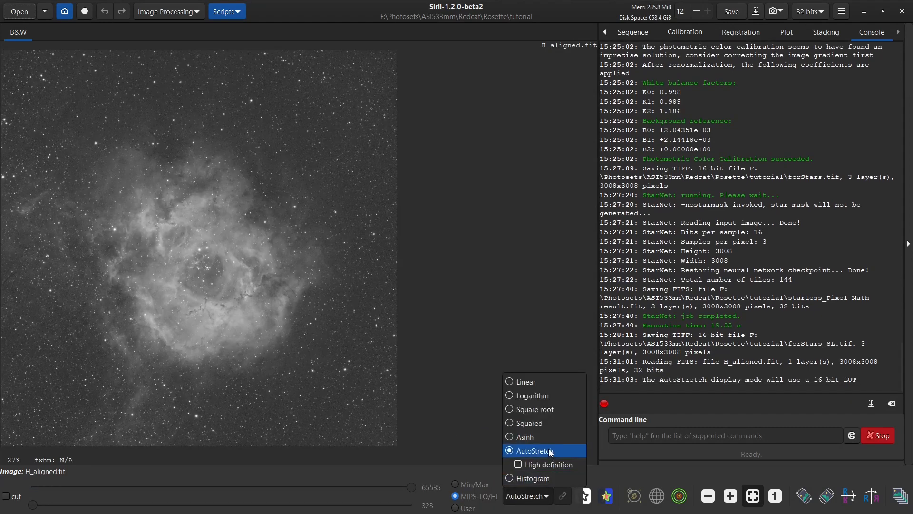
Set the display mode of H_aligned.fit to Linear
click(542, 497)
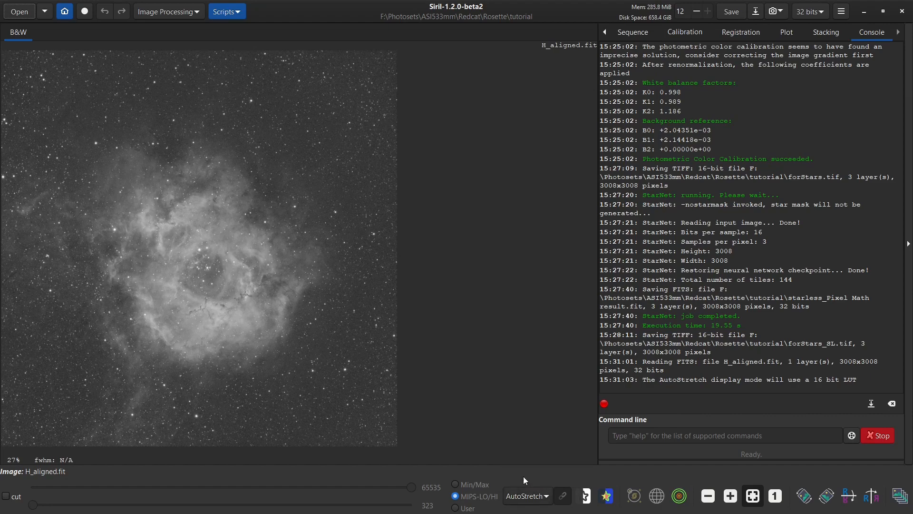
click(530, 497)
click(526, 379)
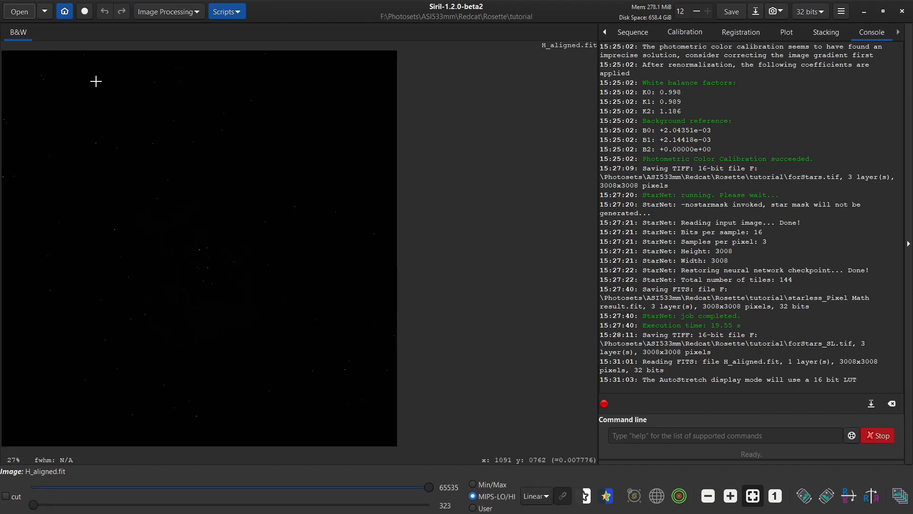
Run StarNet star removal on H_aligned.fit with Pre-stretch linear image enabled and Generate star mask disabled
click(147, 16)
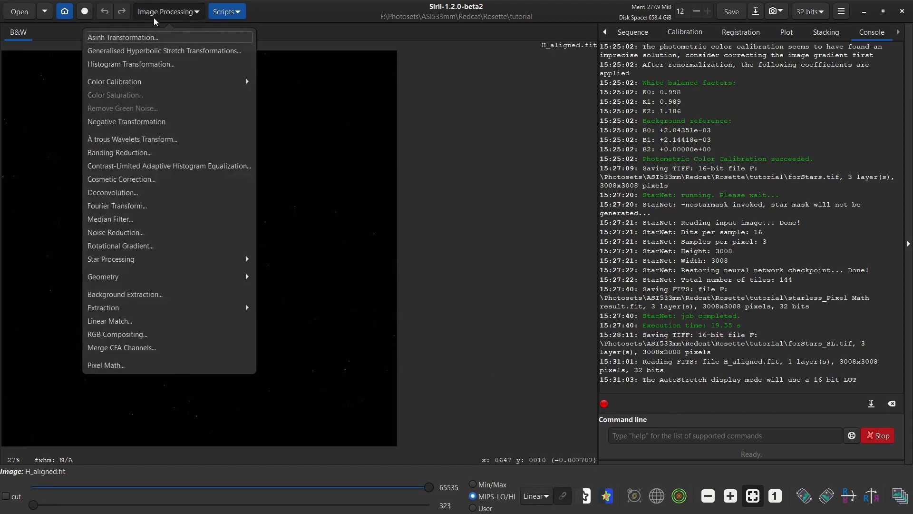
click(150, 258)
click(148, 54)
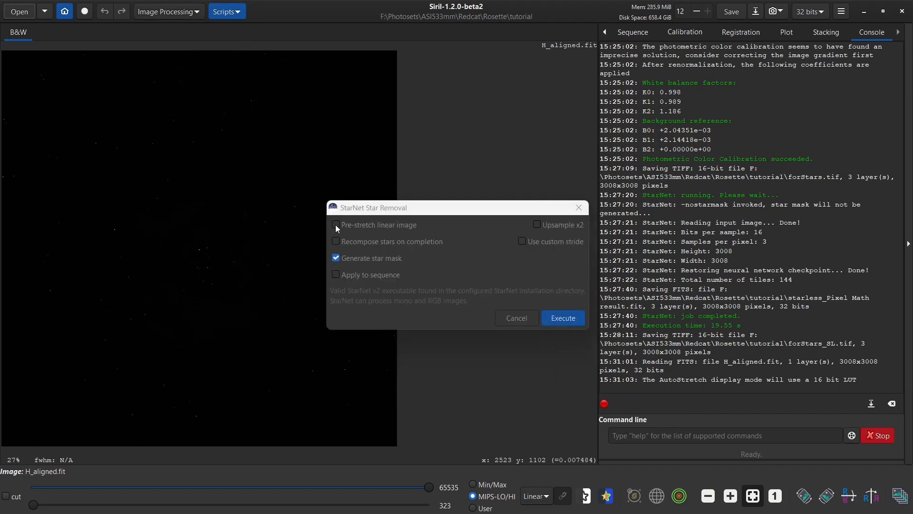
mouse_move(335, 224)
click(335, 225)
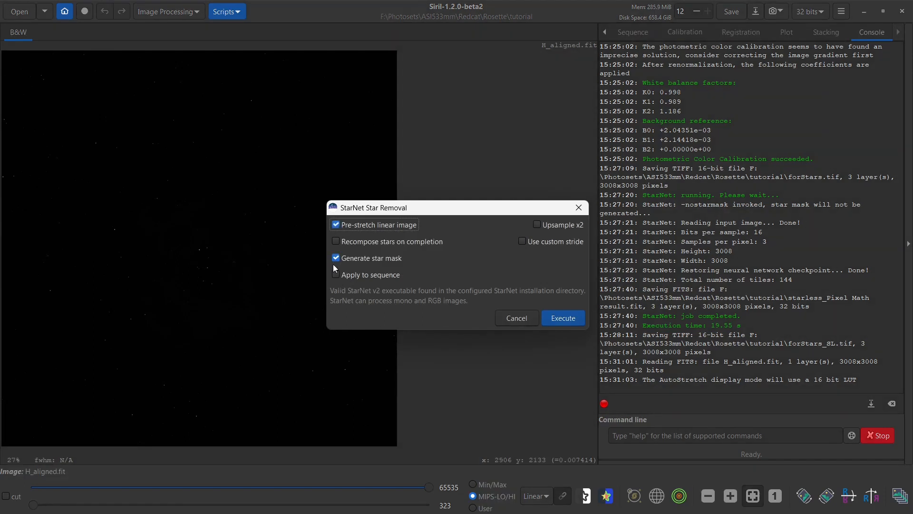
click(336, 258)
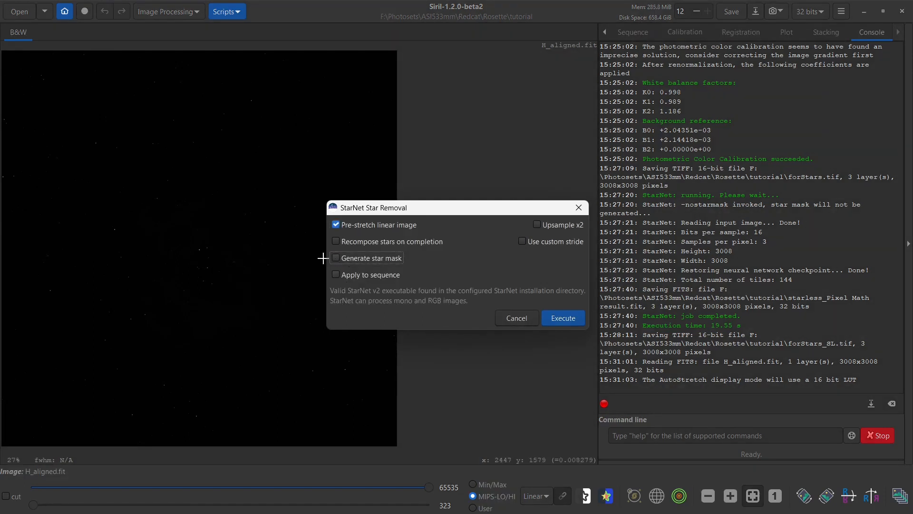
click(565, 322)
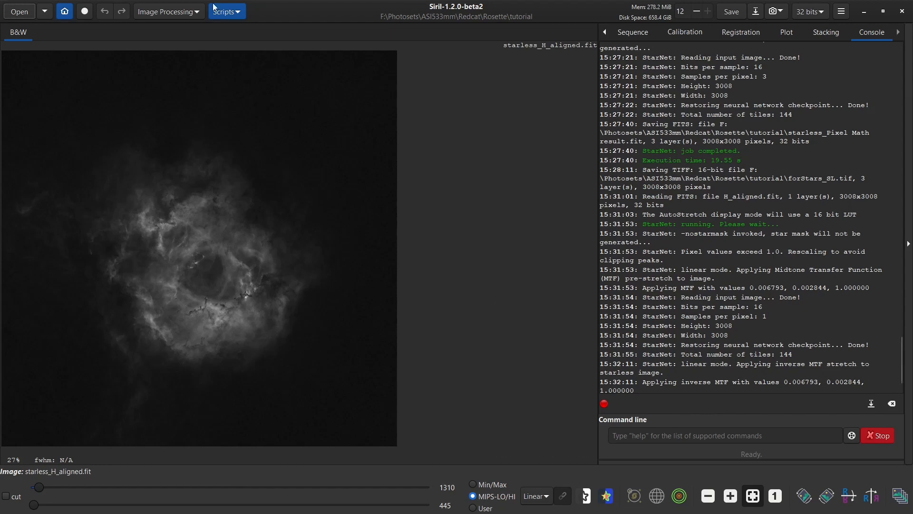
Start a generalised hyperbolic stretch of the starless image with symmetry point 0.00760, local stretch intensity about 14.020 and stretch factor about 2.939
click(170, 11)
click(181, 51)
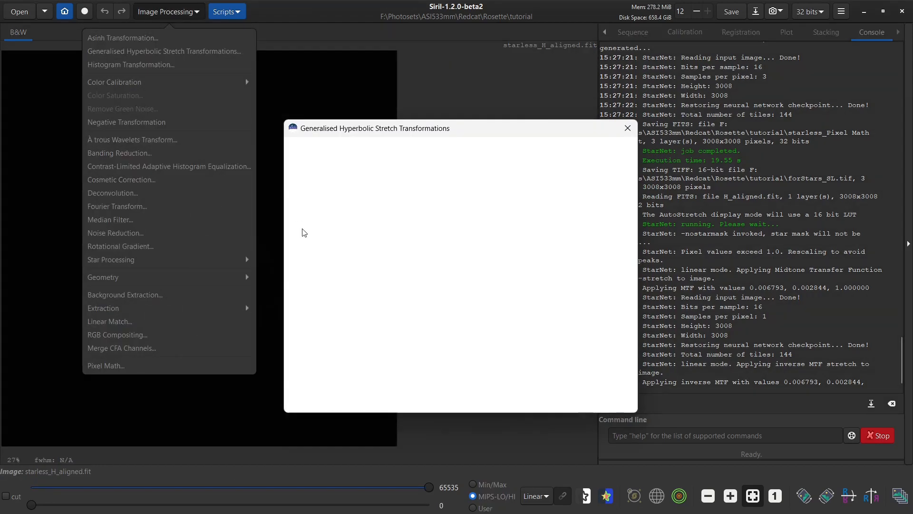
drag(321, 135, 426, 93)
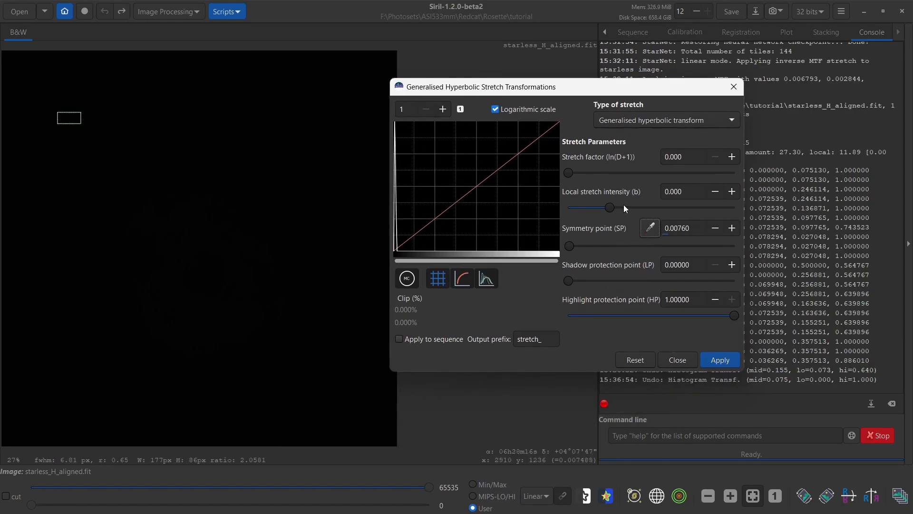
drag(567, 174, 735, 205)
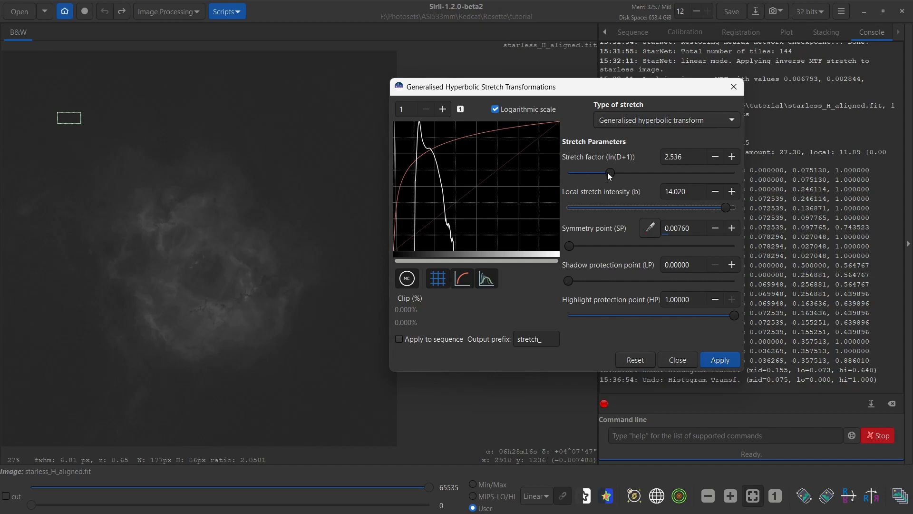
mouse_move(608, 174)
mouse_down()
mouse_move(598, 174)
mouse_move(617, 173)
mouse_up()
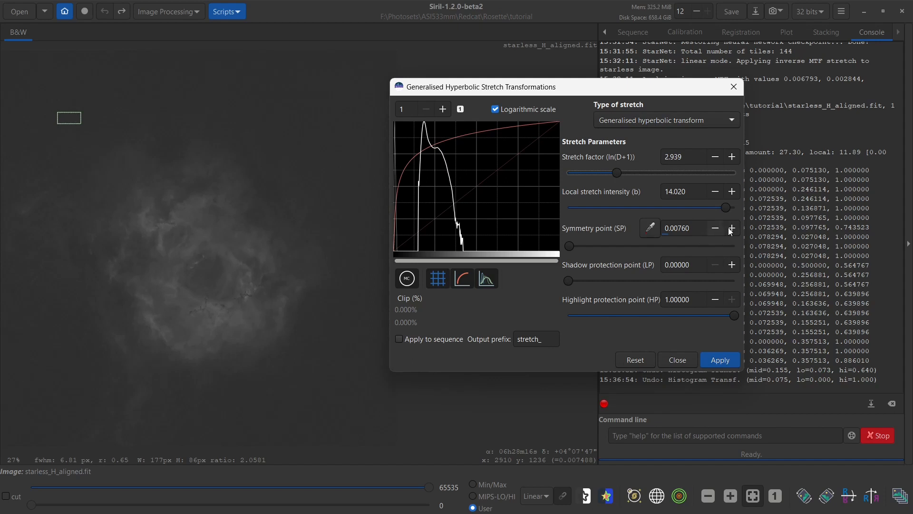
Try several symmetry point values for the hyperbolic stretch and set it to 0.01060
click(732, 228)
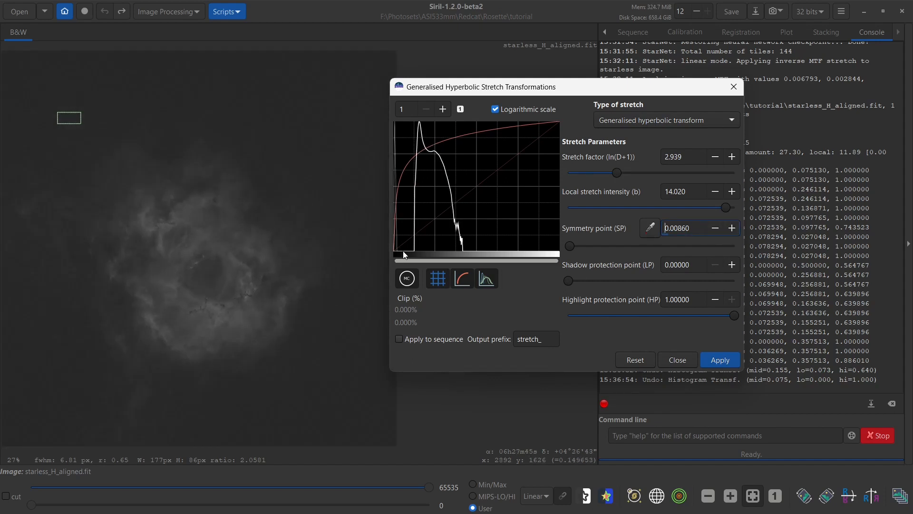
click(731, 229)
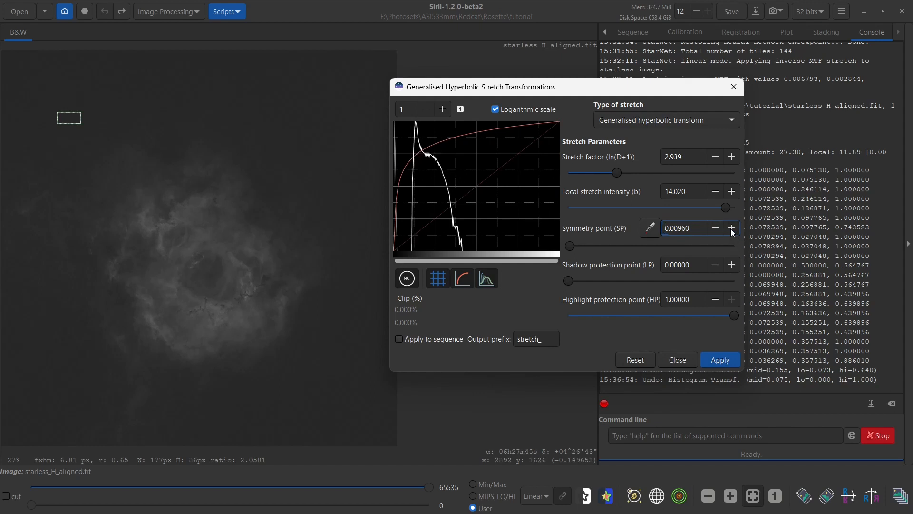
click(729, 228)
click(720, 228)
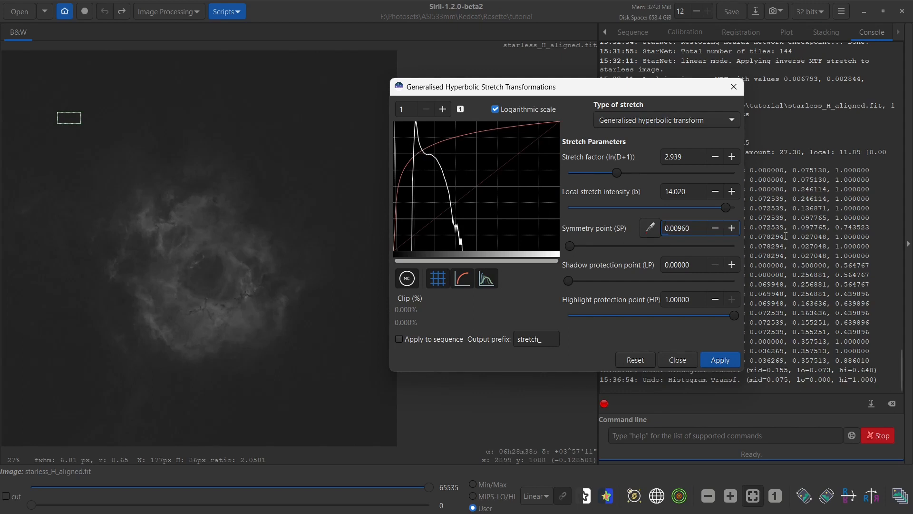
click(715, 229)
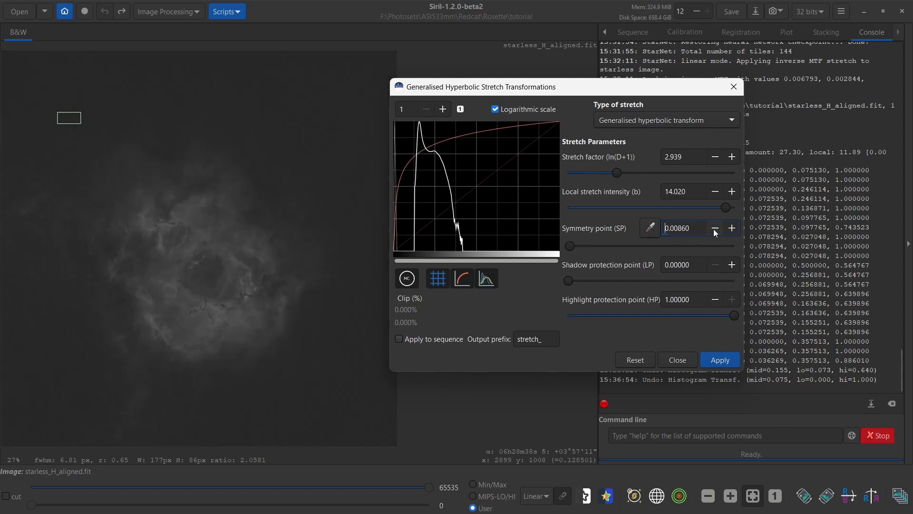
click(715, 230)
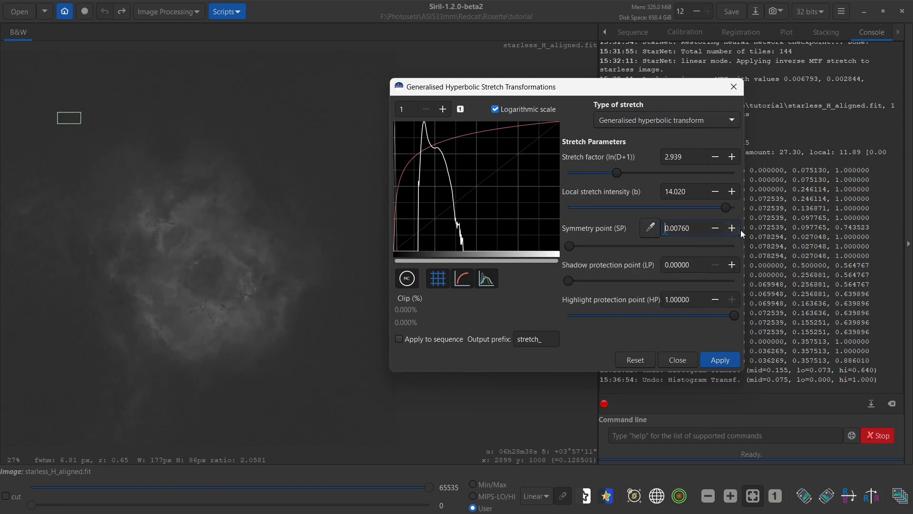
click(733, 231)
click(733, 232)
click(733, 230)
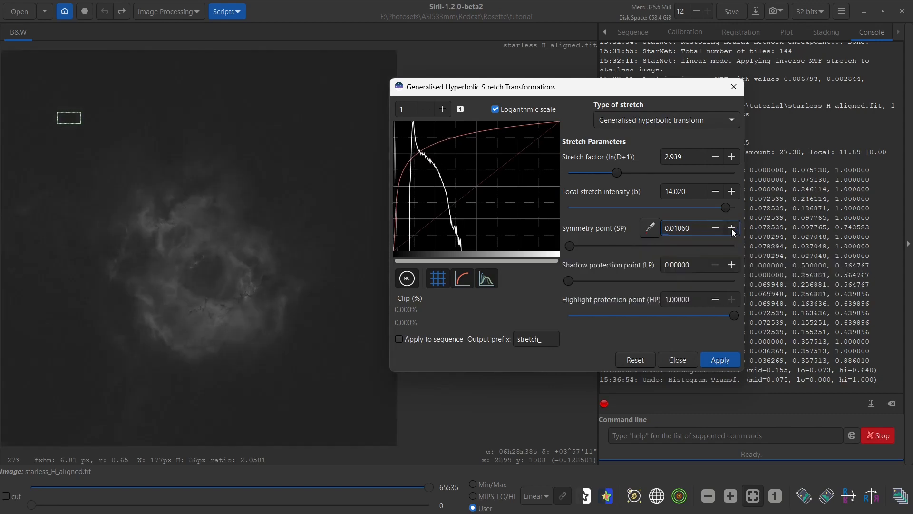
Set the local stretch intensity to about 3.242 and the stretch factor to about 3.948, and apply the hyperbolic stretch
drag(727, 206, 638, 207)
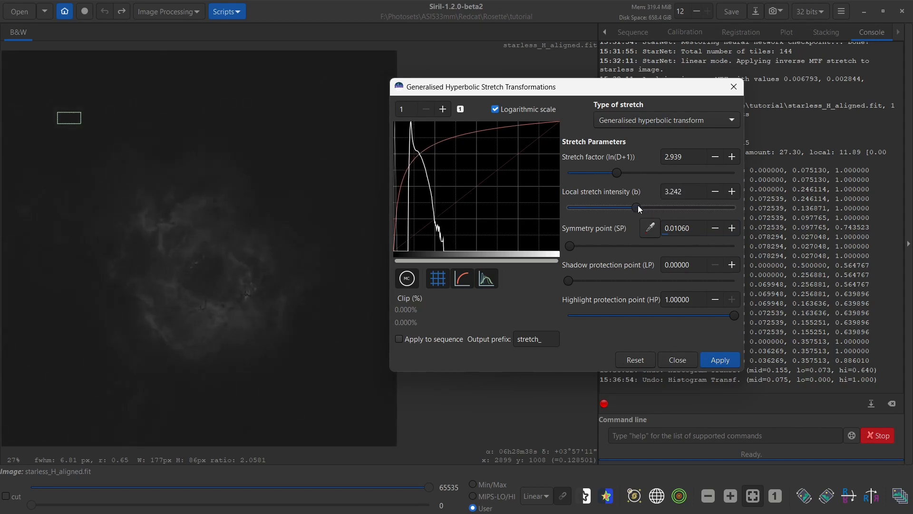
drag(615, 169, 633, 175)
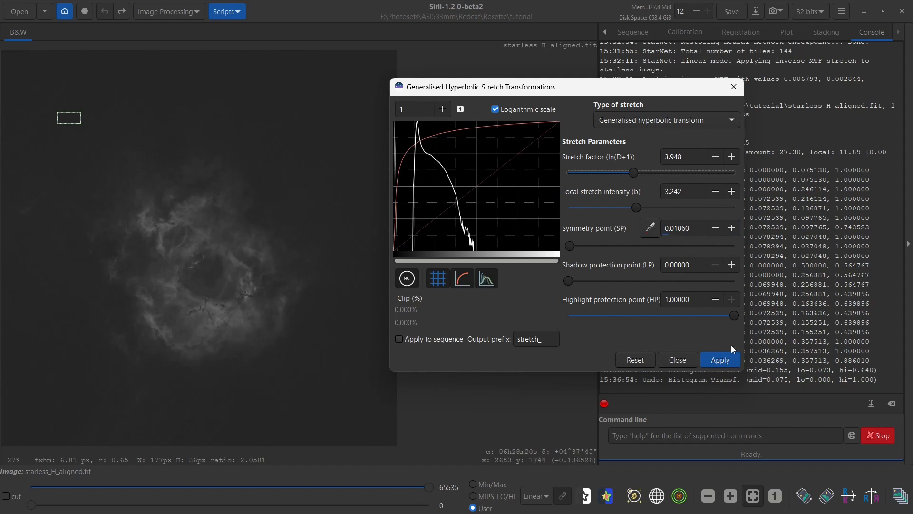
click(721, 360)
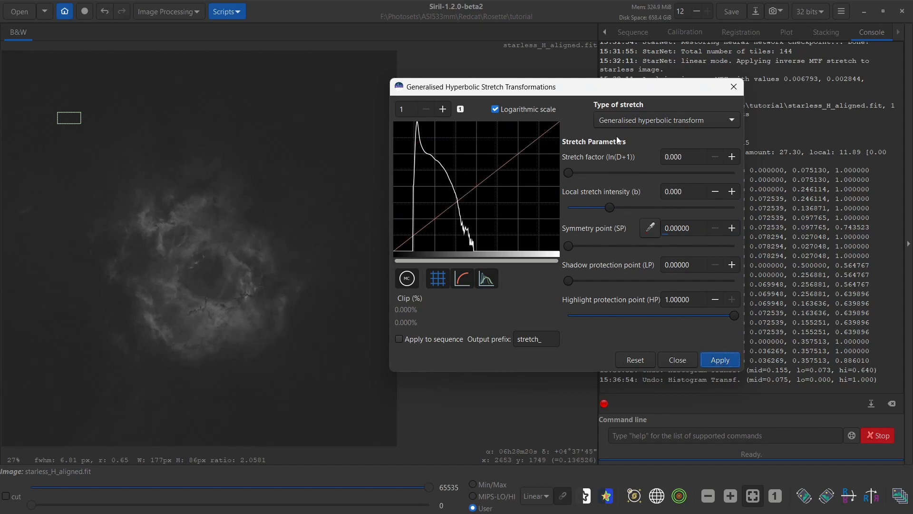
Apply a Linear stretch (BP shift) with the black point at about 0.08541
click(617, 122)
click(614, 184)
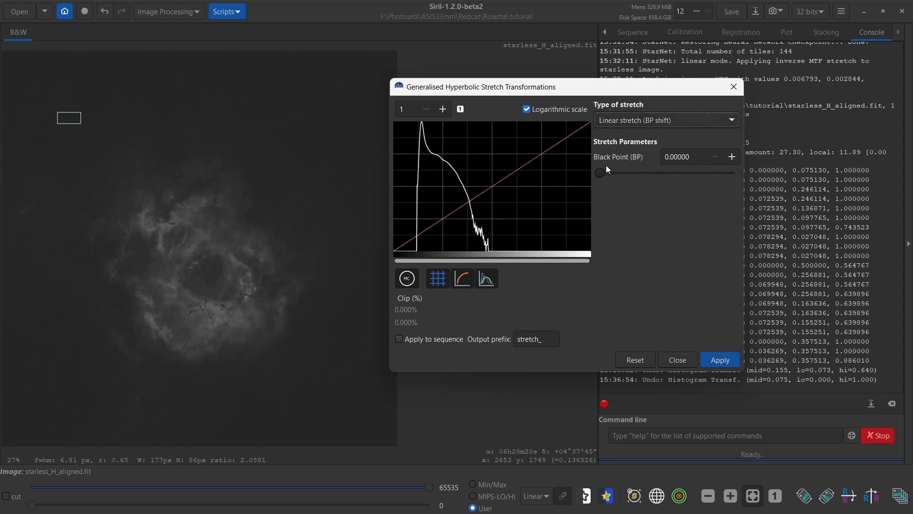
drag(603, 170, 615, 174)
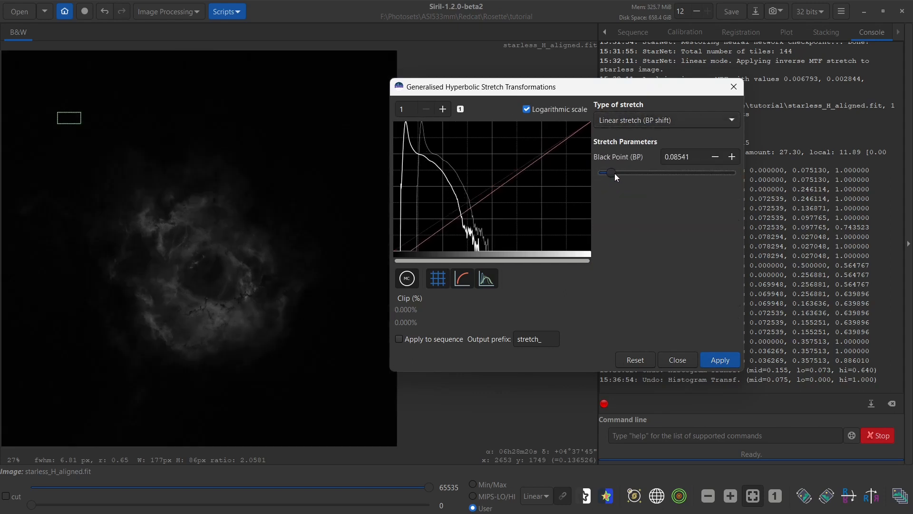
click(724, 363)
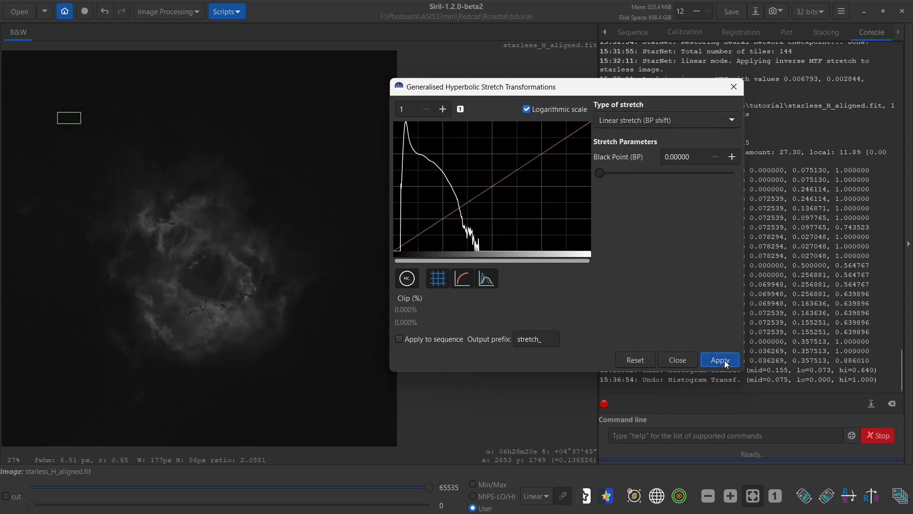
Set up a second generalised hyperbolic transform with symmetry point 0.06262 sampled from the selection, local stretch intensity about 2.839 and stretch factor about 0.865
click(615, 114)
click(617, 118)
click(621, 115)
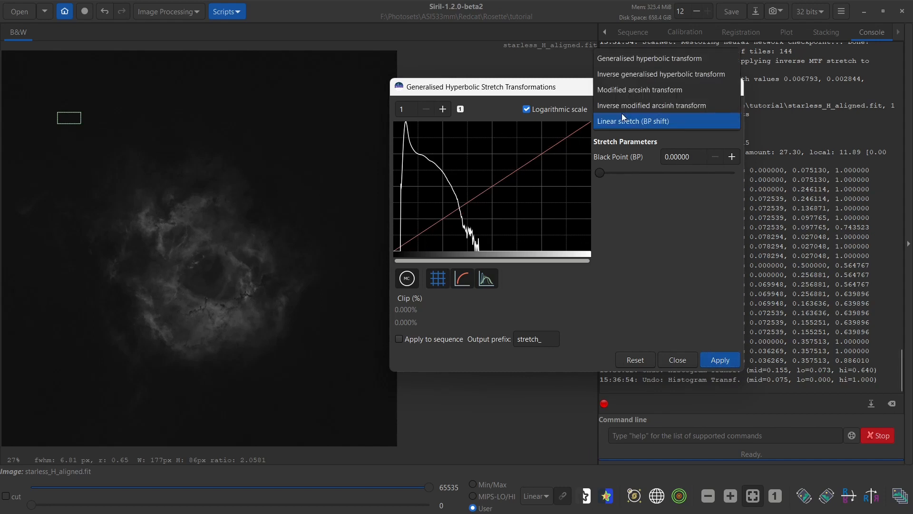
click(614, 58)
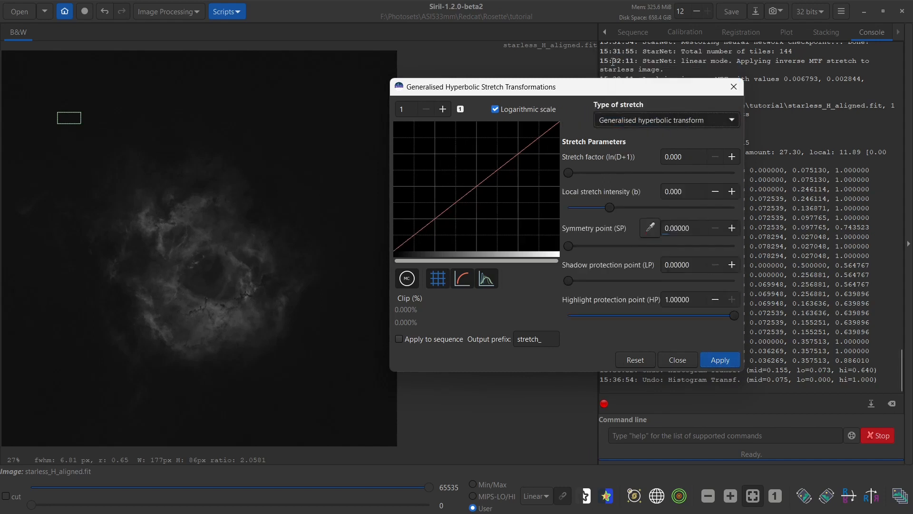
click(652, 227)
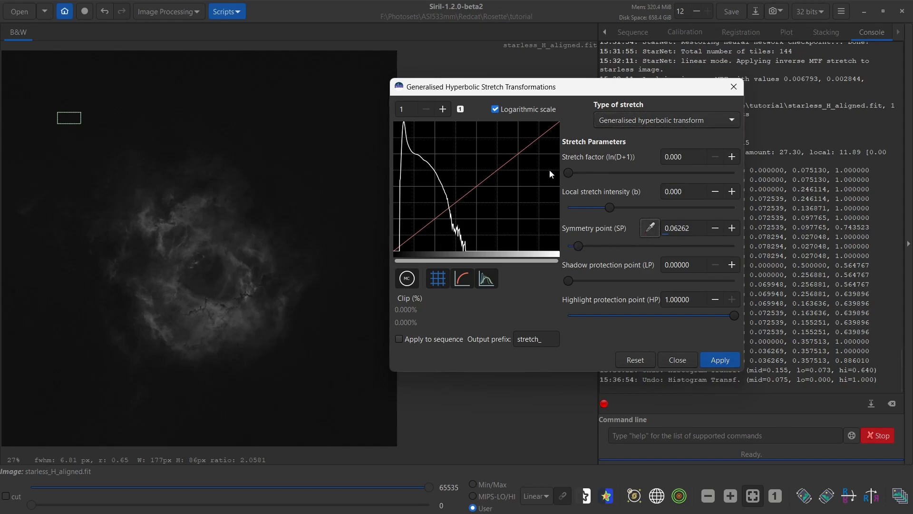
drag(570, 173, 582, 174)
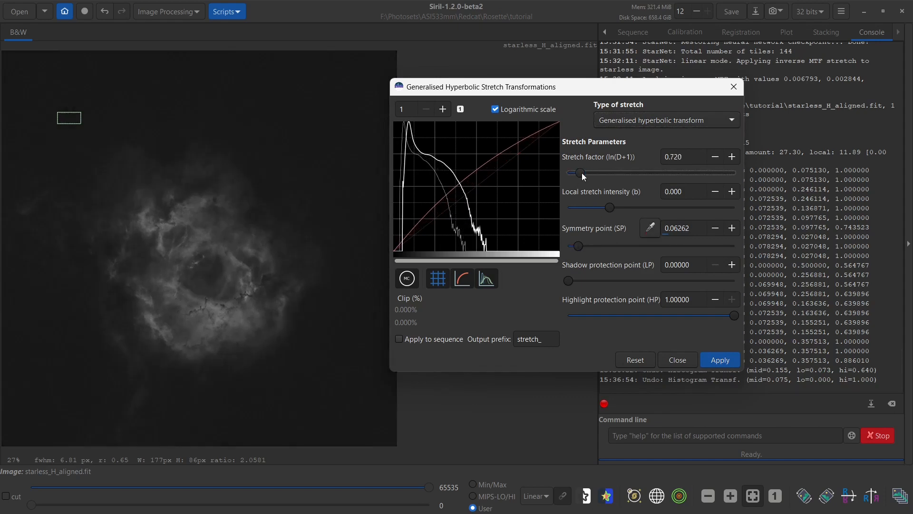
drag(613, 206, 638, 206)
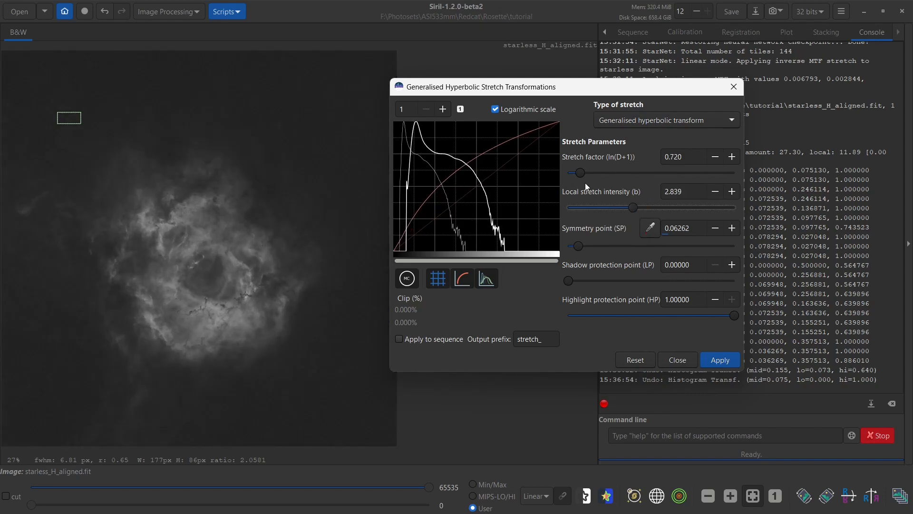
mouse_move(582, 173)
mouse_down()
mouse_move(592, 173)
mouse_move(581, 174)
mouse_up()
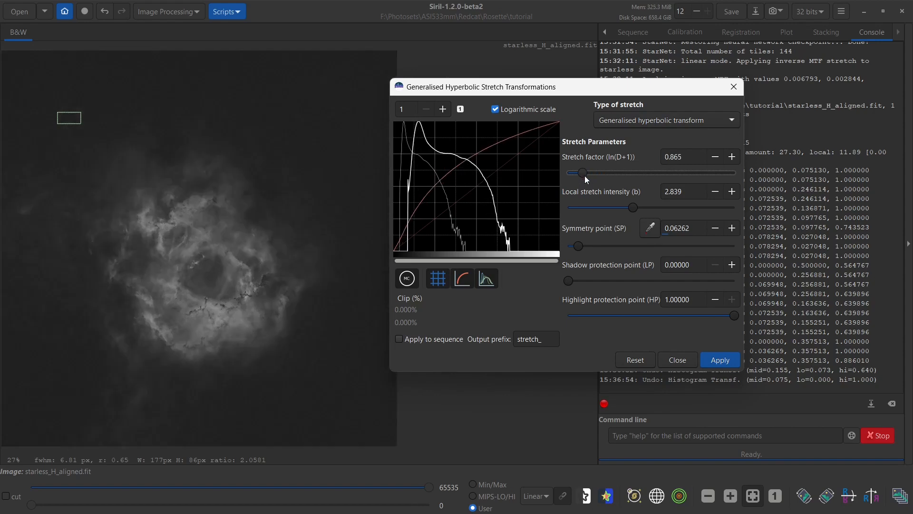
Clear the selection and display the whole image's statistics beside the stretch dialog
click(203, 128)
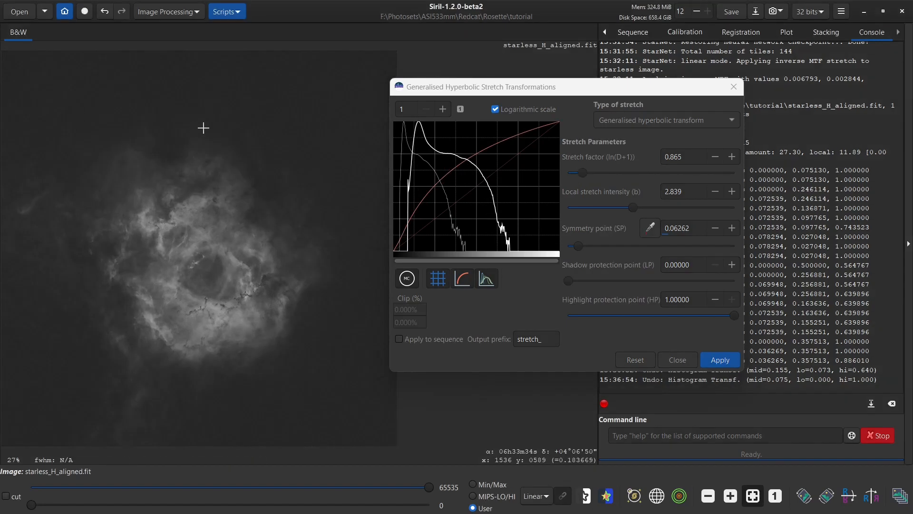
right_click(203, 128)
click(259, 248)
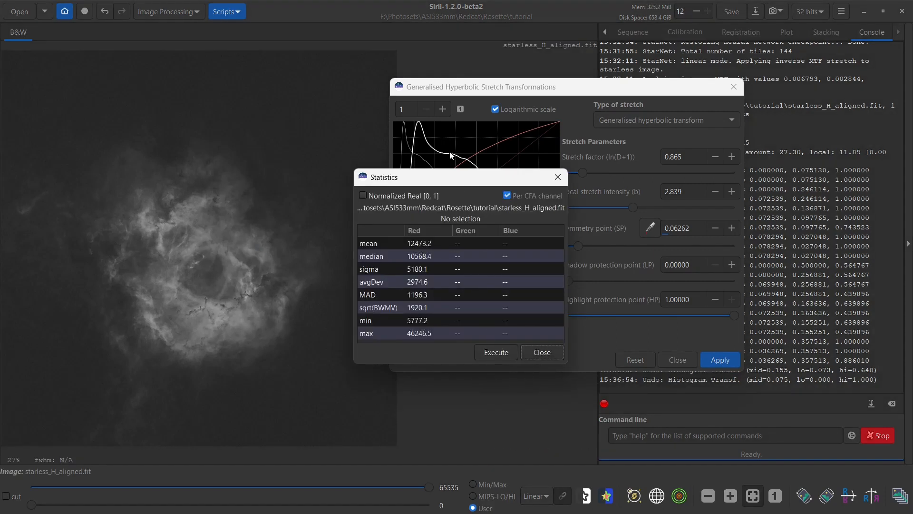
drag(460, 178, 766, 320)
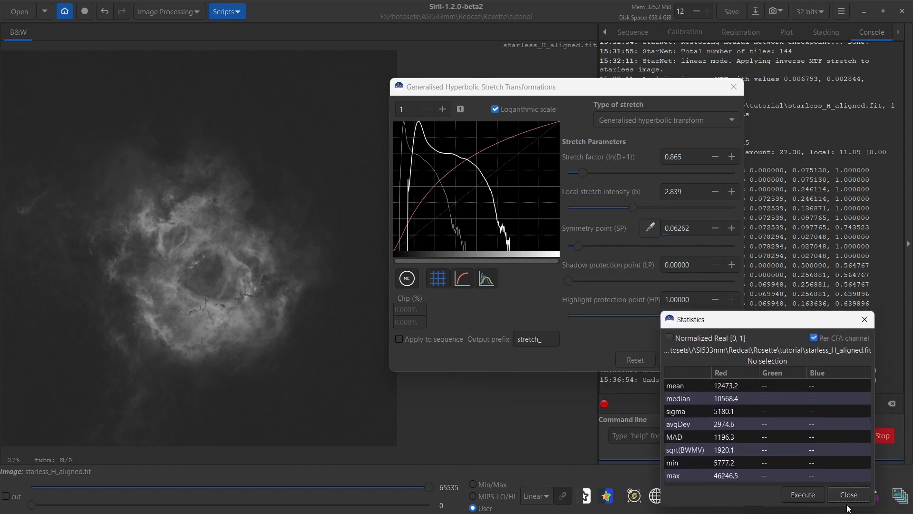
Apply the prepared hyperbolic stretch, followed by a Linear stretch (BP shift) with the black point at about 0.05694
click(625, 96)
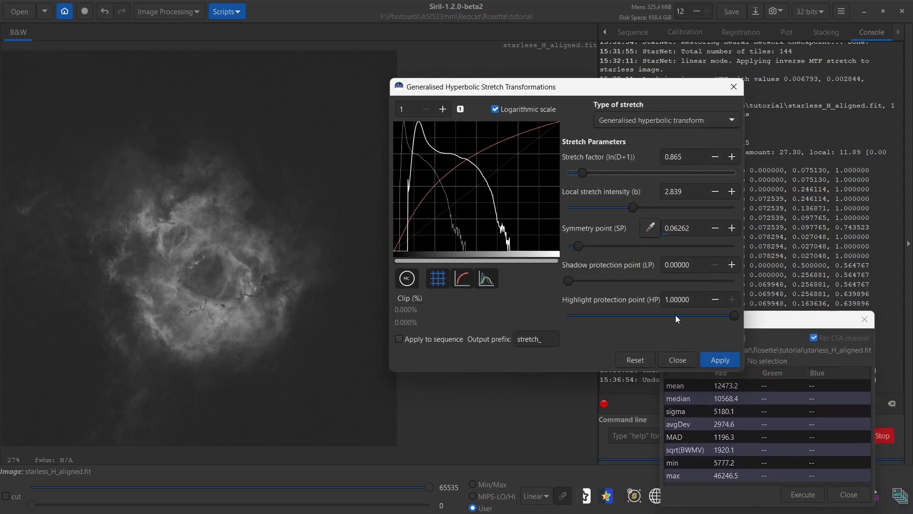
click(722, 363)
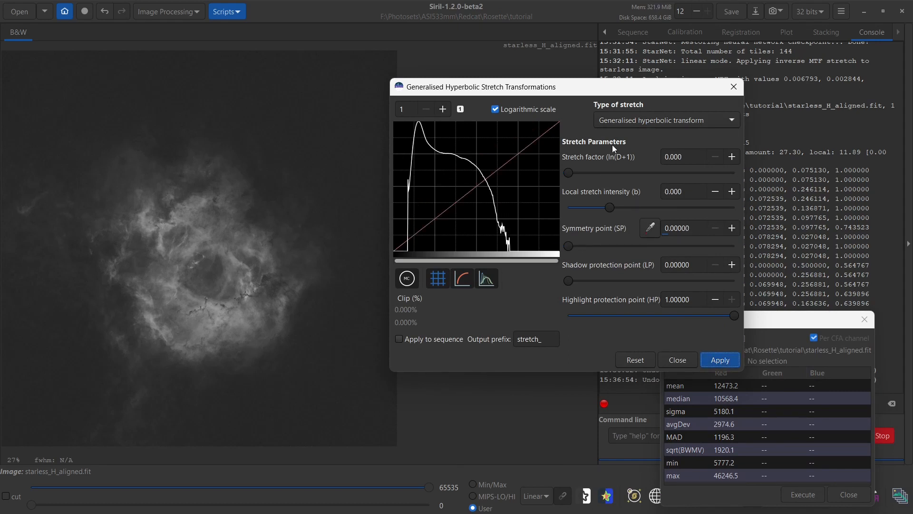
click(647, 120)
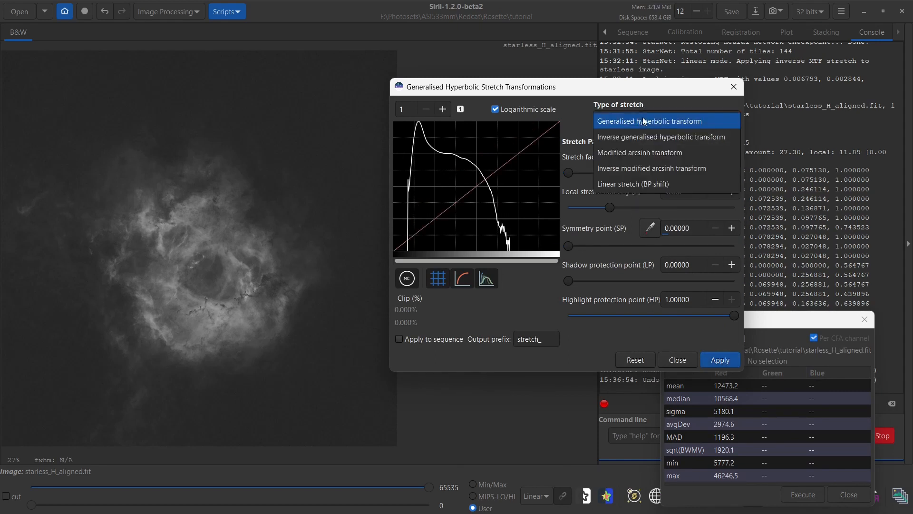
click(628, 183)
drag(599, 172, 606, 176)
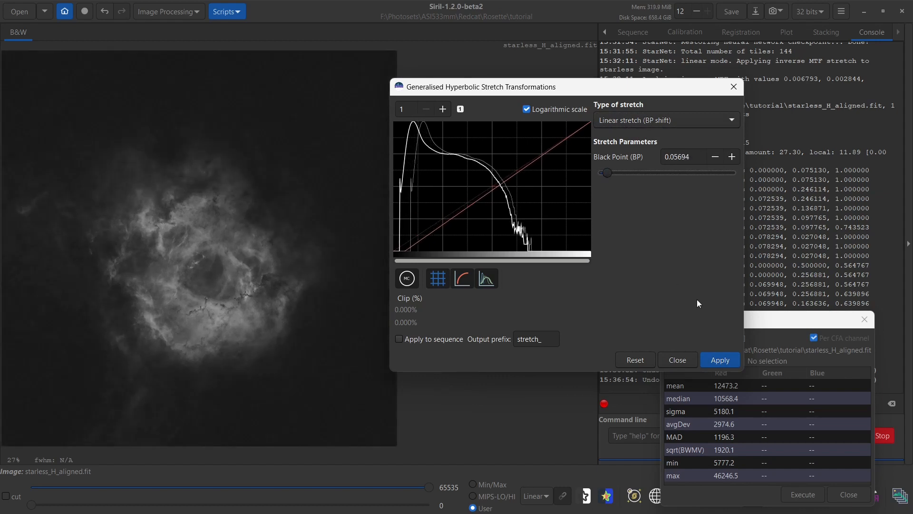
click(722, 364)
Switch to the generalised hyperbolic transform and set the symmetry point to about 0.12571 just past the histogram peak
click(618, 118)
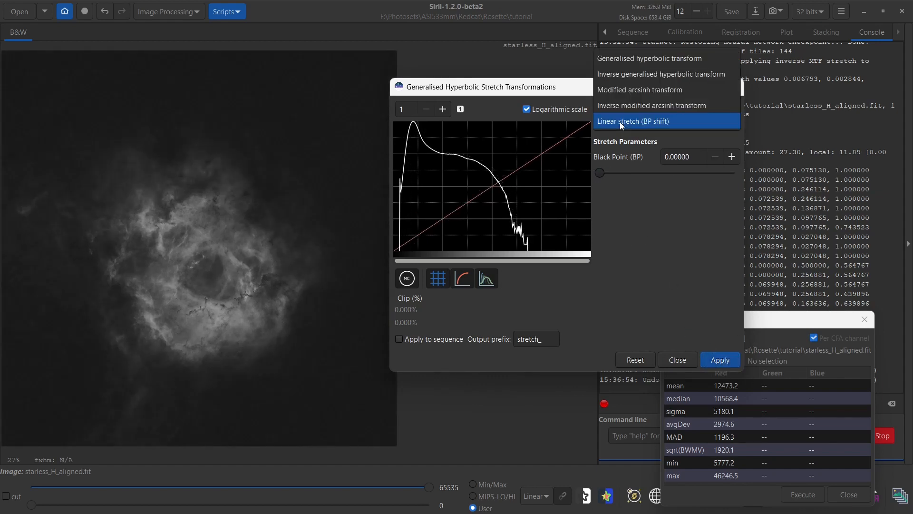
click(615, 64)
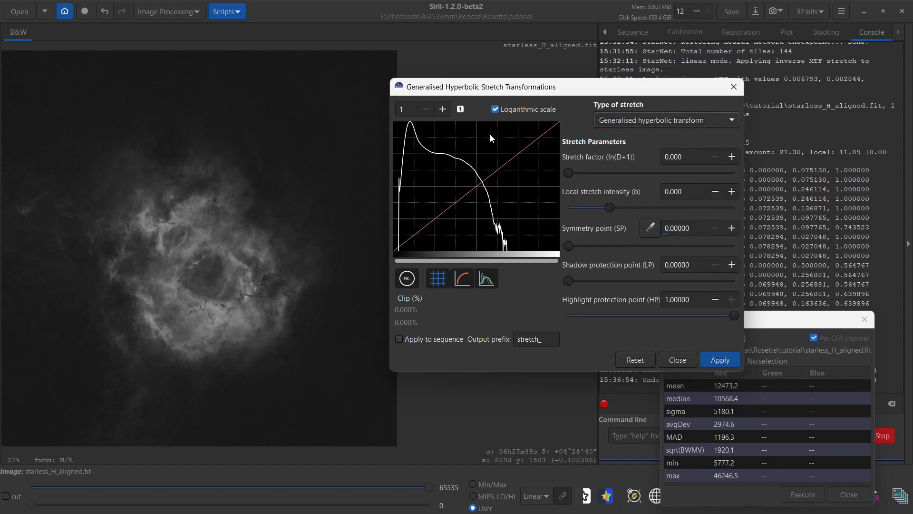
click(495, 110)
click(415, 249)
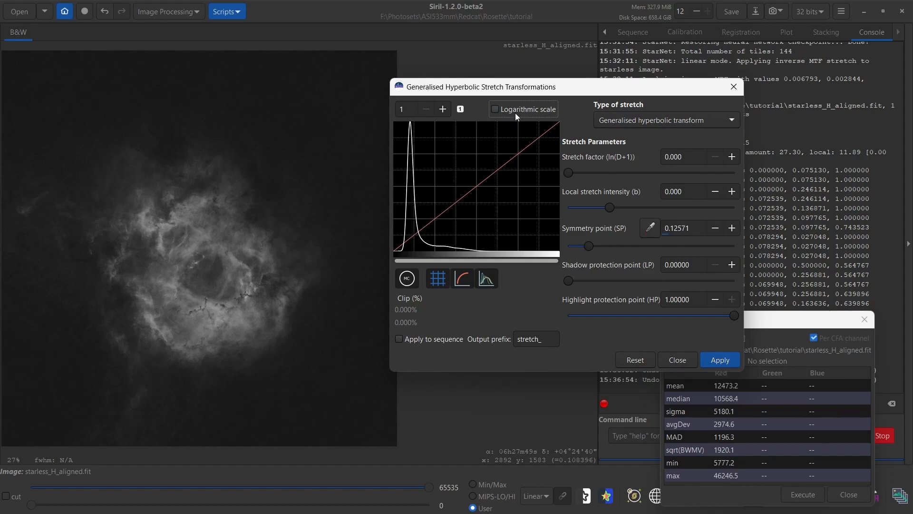
click(496, 109)
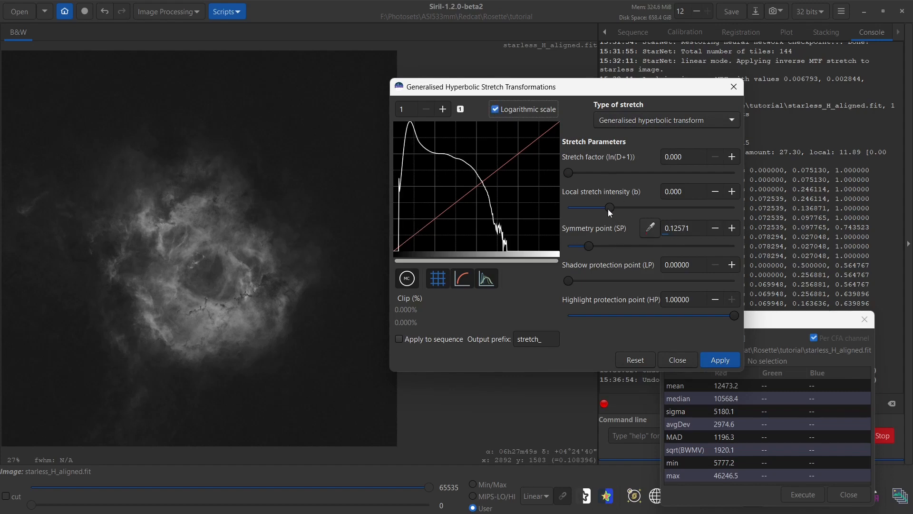
Set the stretch factor to about 1.412, local stretch intensity to about -0.677 and highlight protection point to about 0.41499
drag(568, 172, 580, 173)
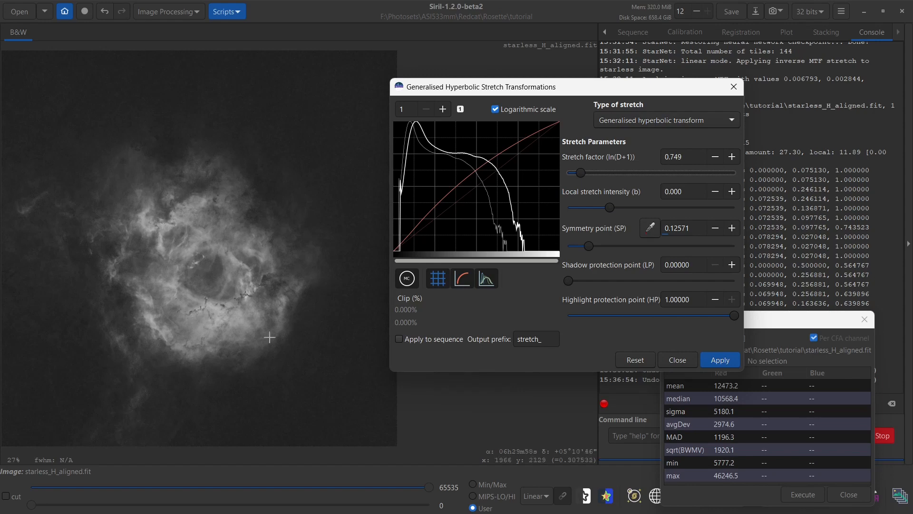
mouse_move(610, 209)
mouse_down()
mouse_move(626, 208)
mouse_move(604, 210)
mouse_up()
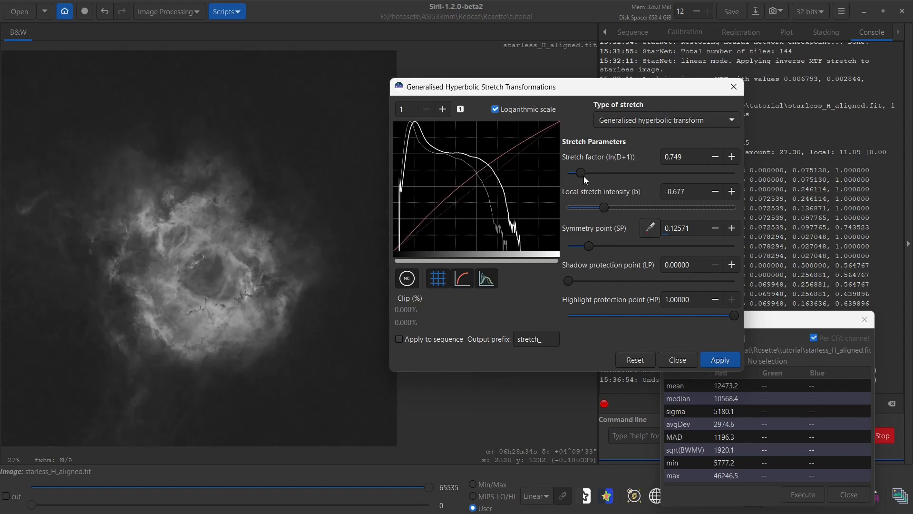
drag(582, 173, 593, 173)
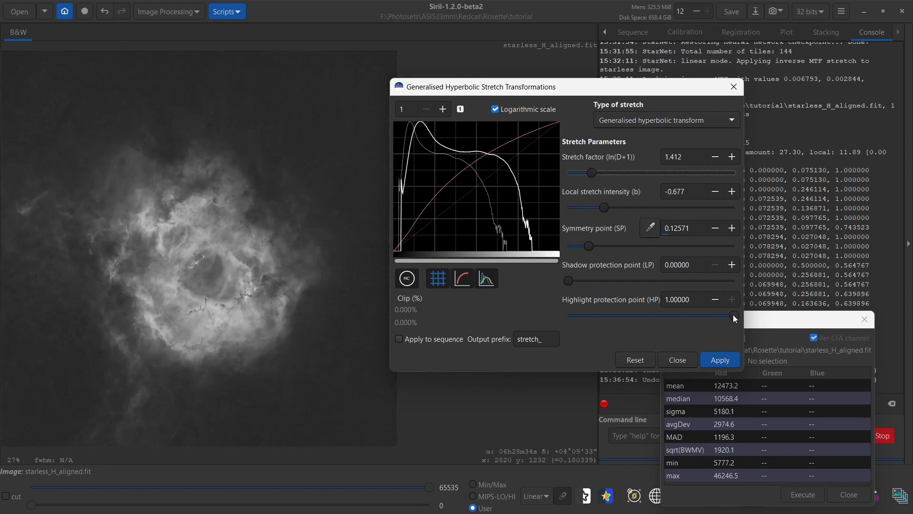
drag(733, 315, 636, 321)
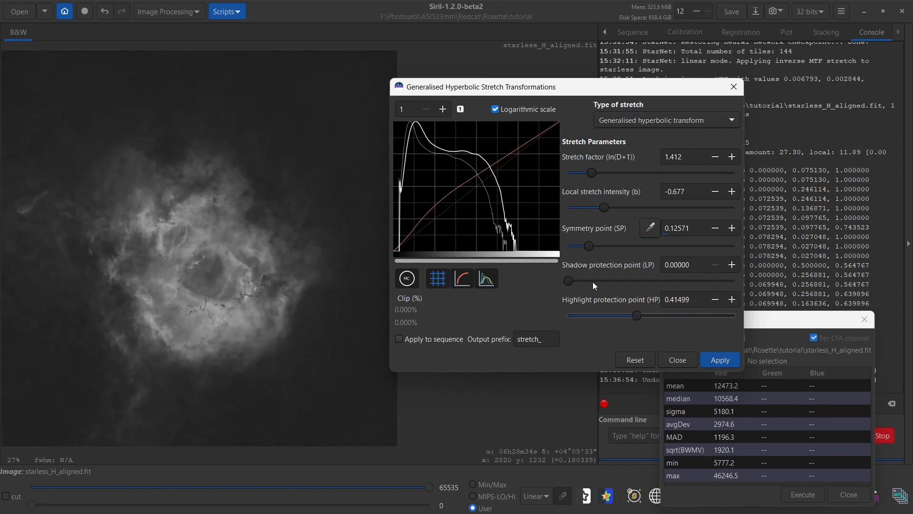
Recompute the statistics for the previewed image, apply the hyperbolic stretch and close its dialog
click(815, 496)
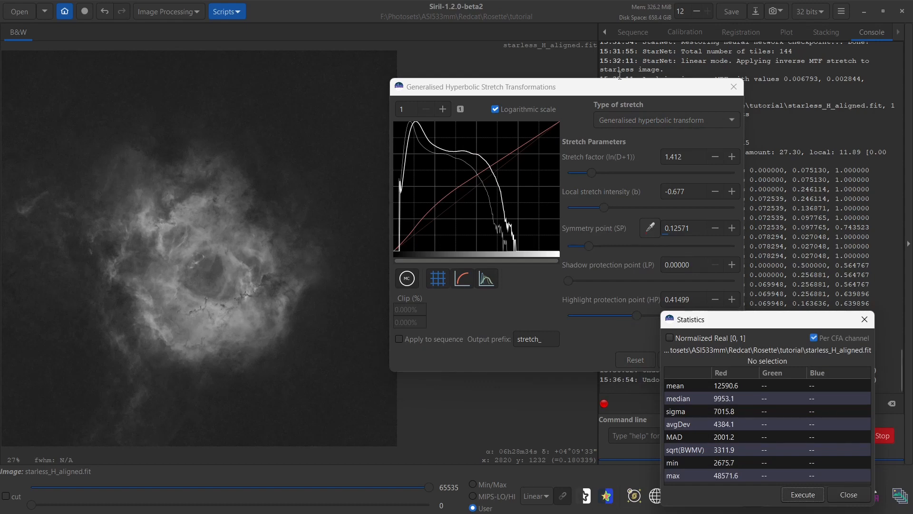
click(616, 95)
click(720, 360)
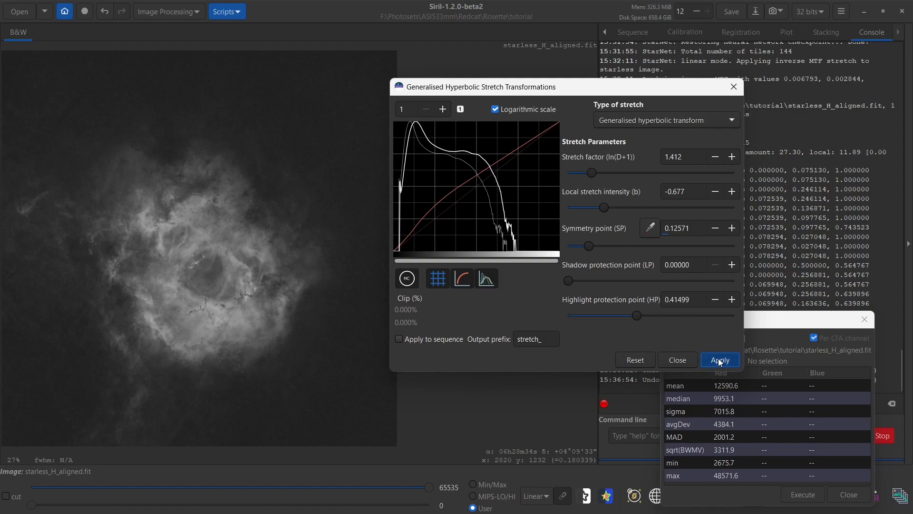
click(677, 360)
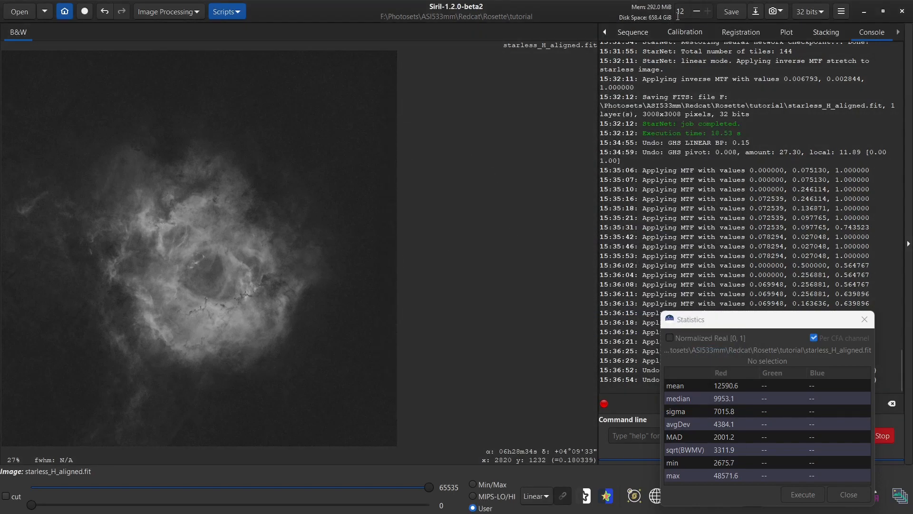
Save the stretched starless_H_aligned.fit and open O_aligned.fit
click(733, 13)
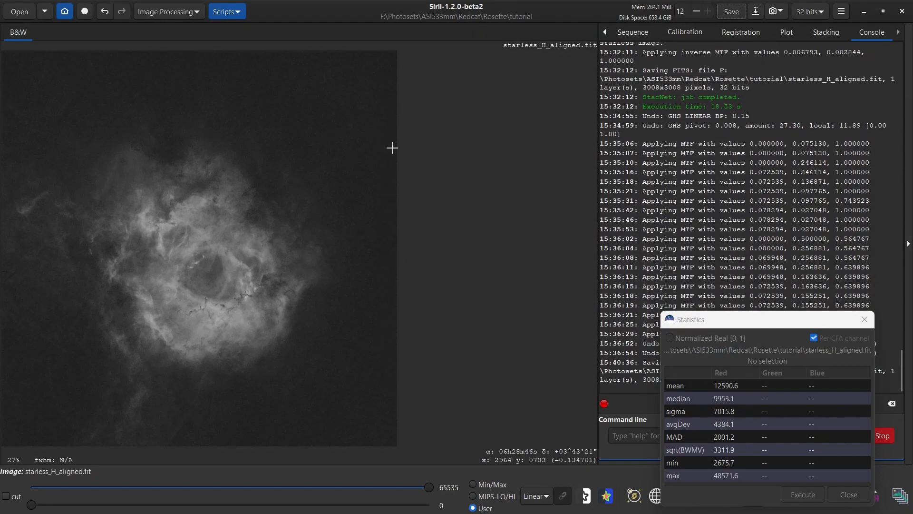
click(12, 15)
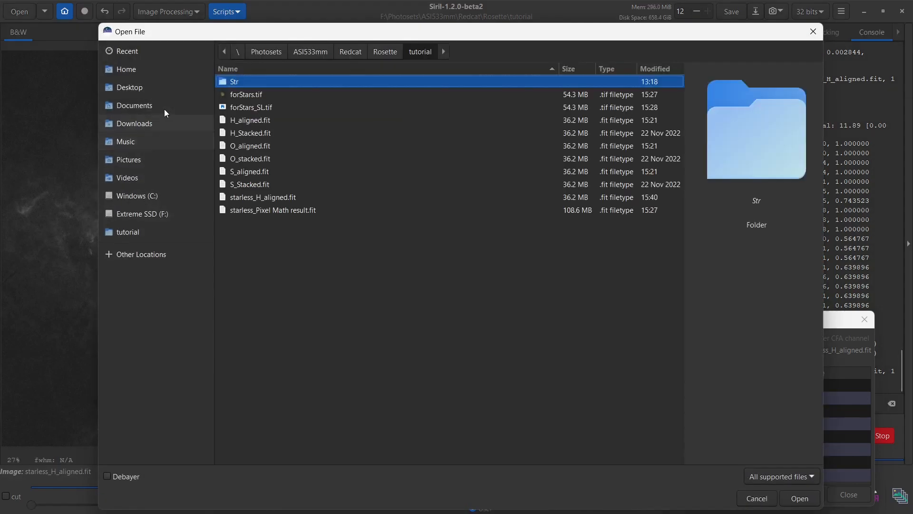
double_click(253, 145)
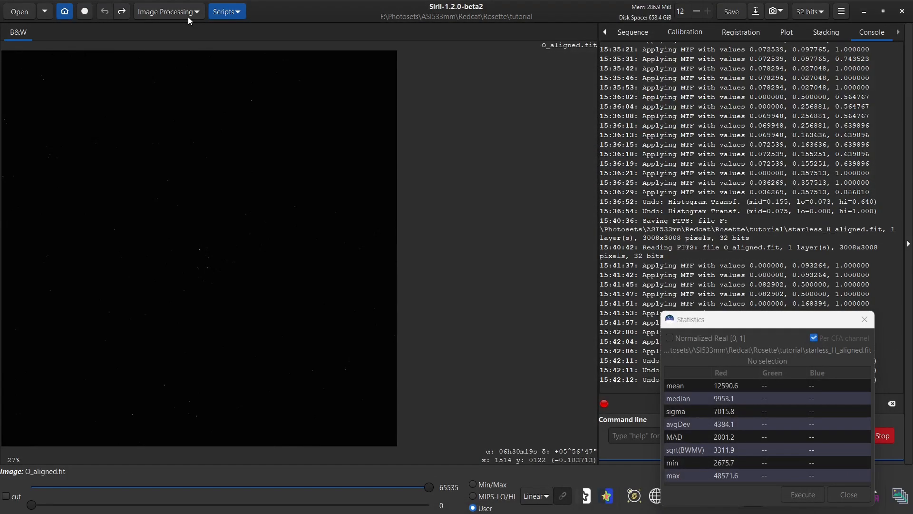
Preview O_aligned.fit in the AutoStretch display mode and return the display to Linear
click(533, 495)
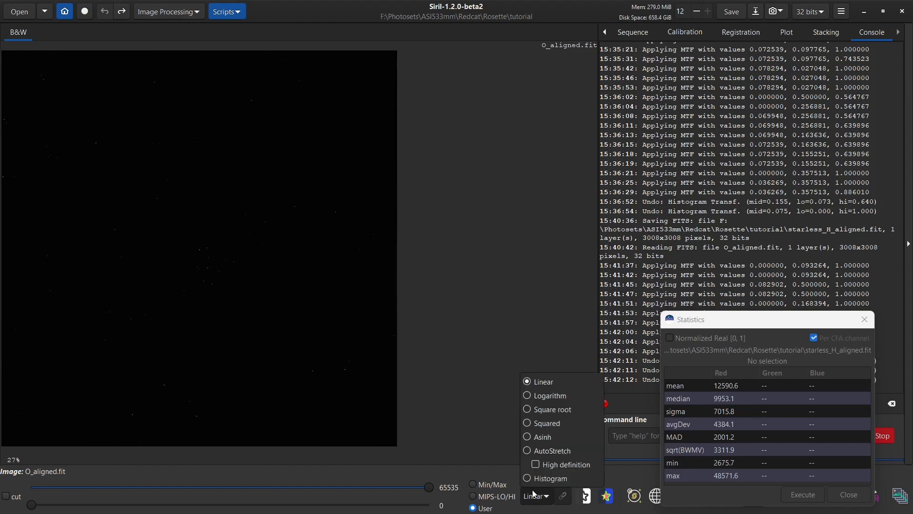
click(542, 452)
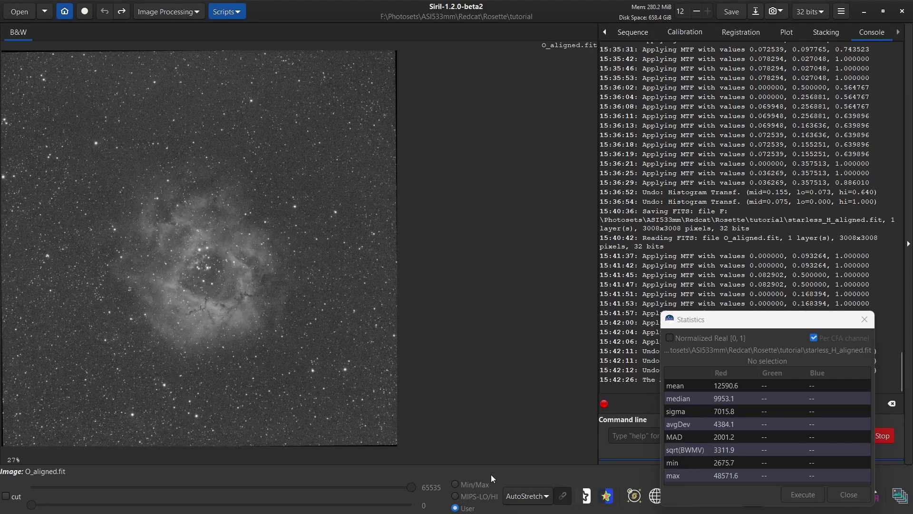
click(532, 496)
click(523, 381)
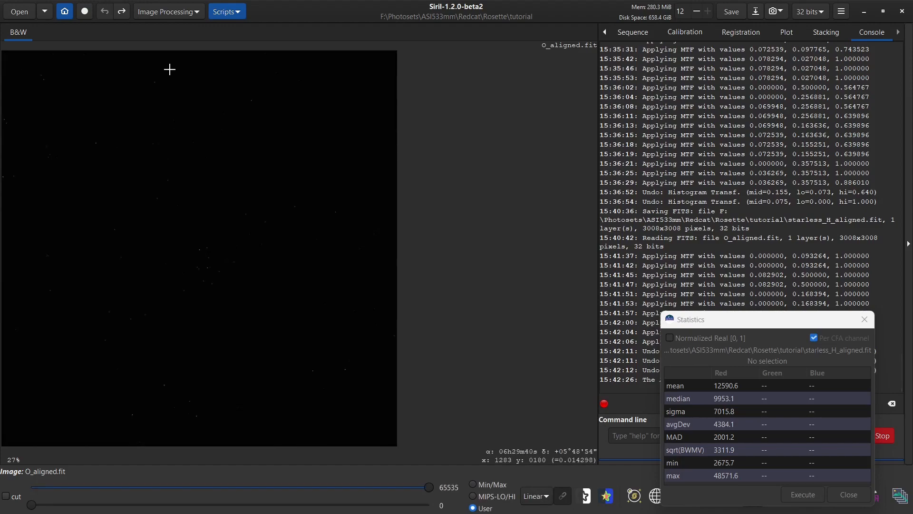
Remove the stars from O_aligned.fit with StarNet, pre-stretching the linear image and generating no star mask
click(155, 11)
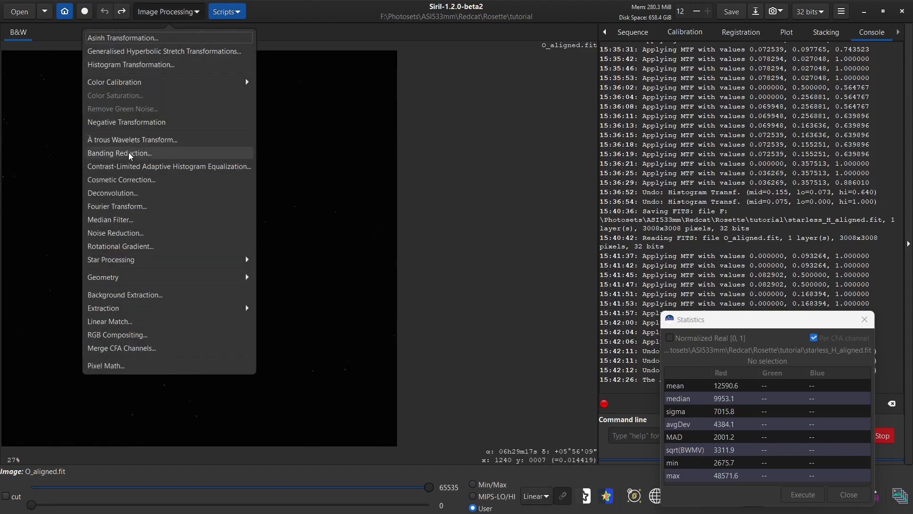
click(138, 263)
click(114, 52)
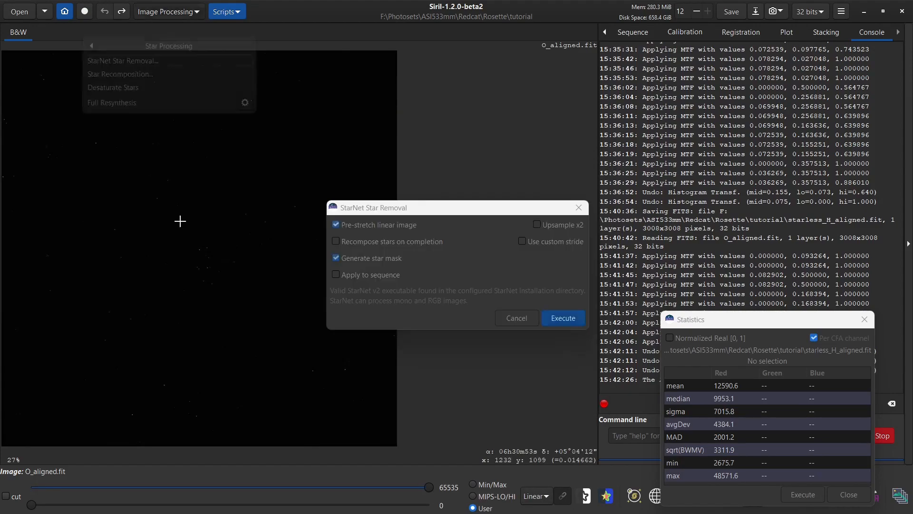
click(335, 224)
click(336, 258)
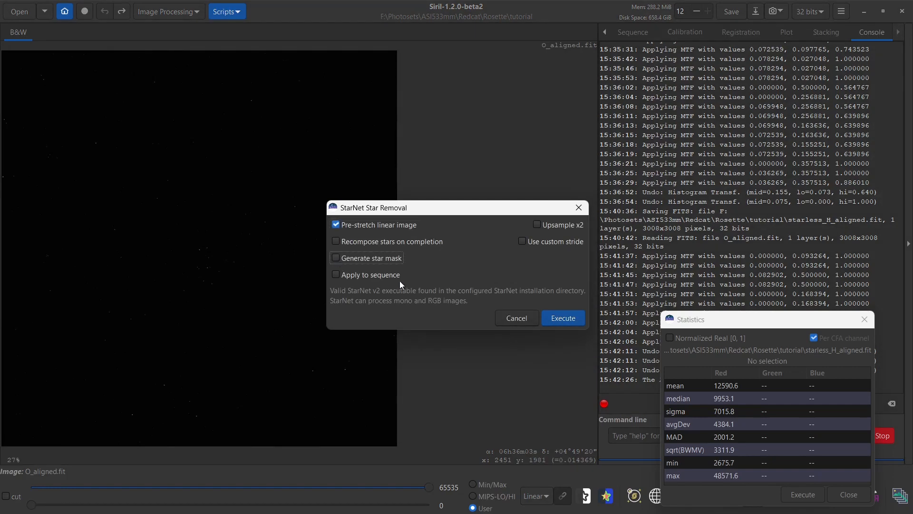
click(563, 319)
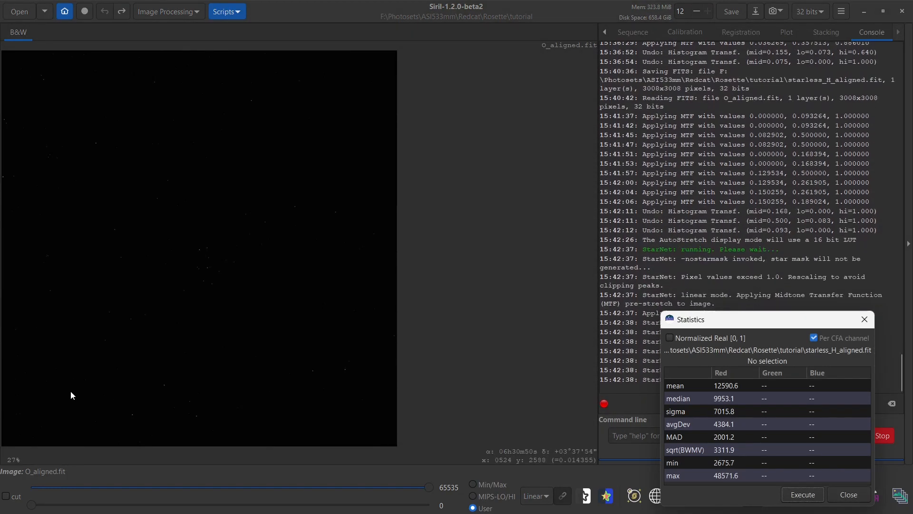
Move the statistics window aside, preview the starless O image in AutoStretch and return the display to Linear
drag(799, 325, 821, 250)
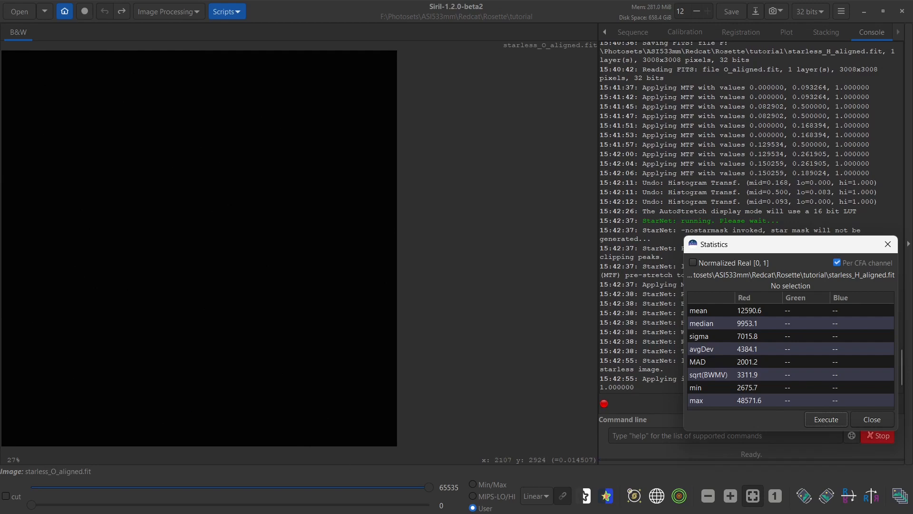
click(539, 497)
click(547, 451)
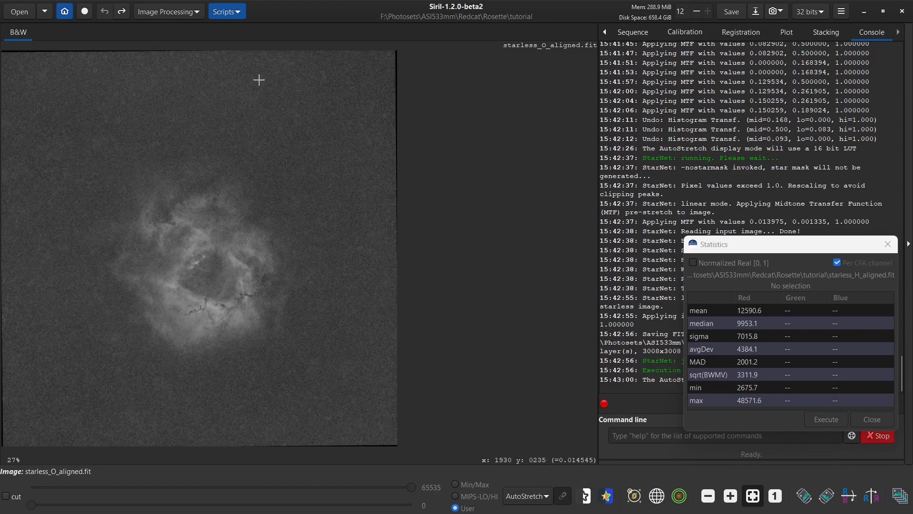
click(536, 497)
click(521, 384)
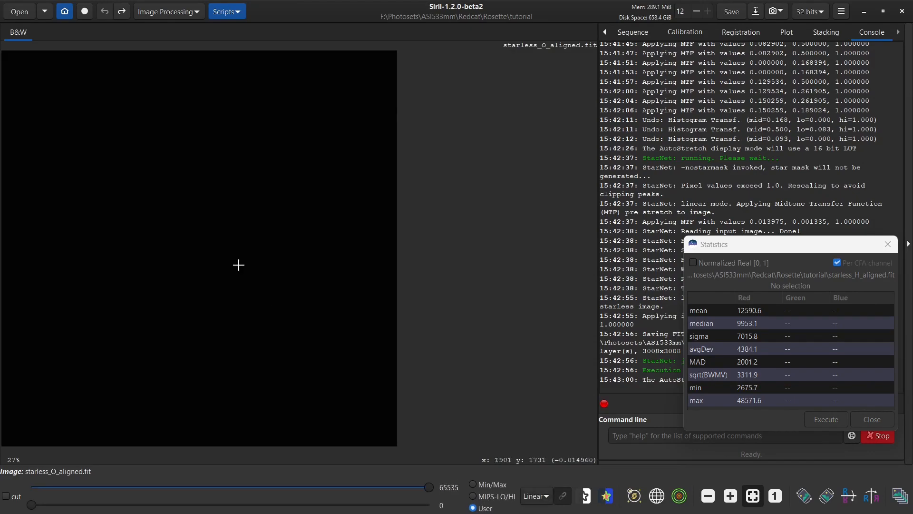
Apply a Histogram Transformation to the starless O image with midtones at about 0.06995 and shadows at about 0.00777
click(143, 12)
click(138, 65)
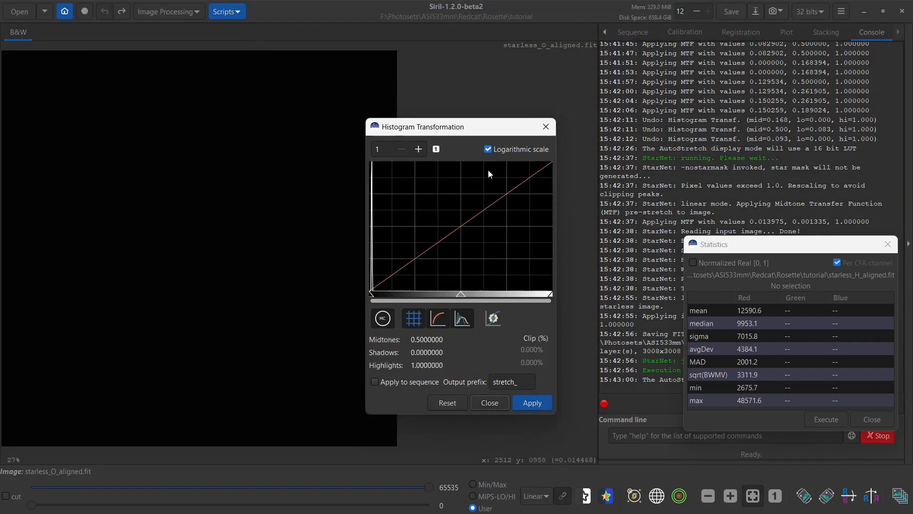
drag(466, 298, 382, 300)
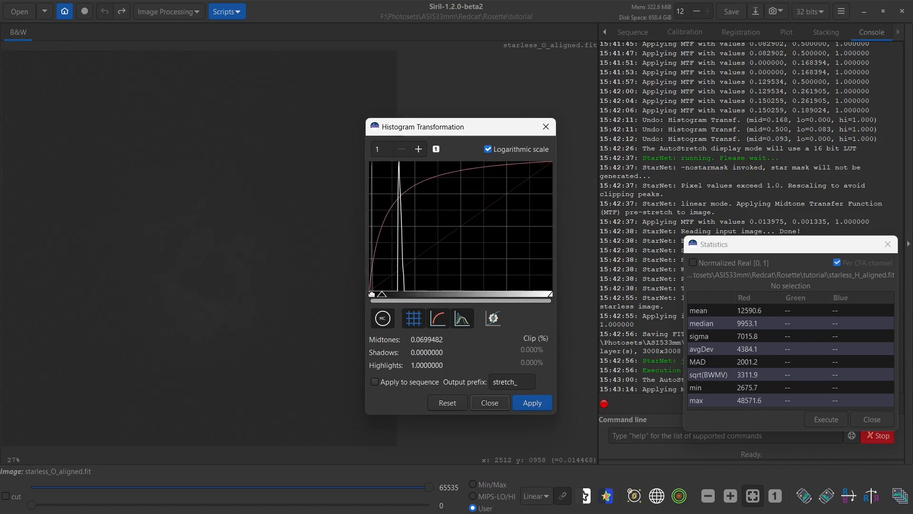
mouse_move(372, 294)
mouse_down()
mouse_move(379, 293)
mouse_move(371, 293)
mouse_up()
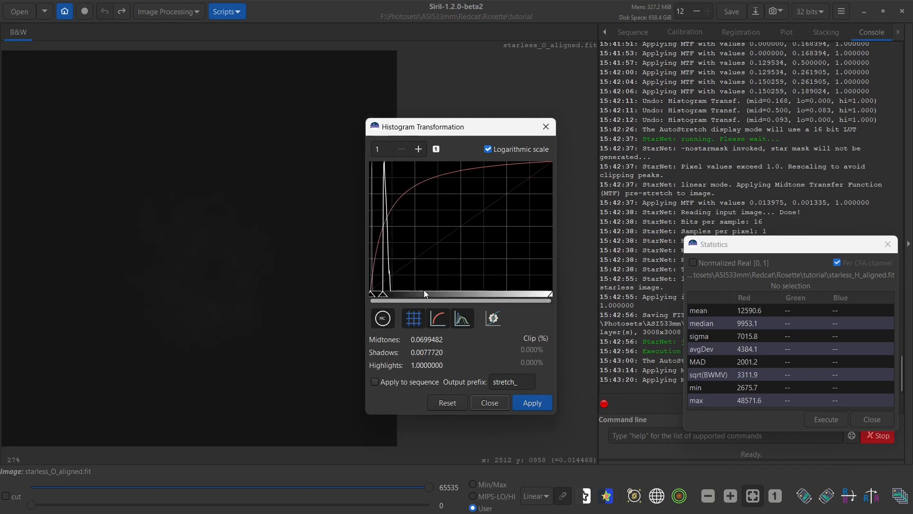
click(535, 406)
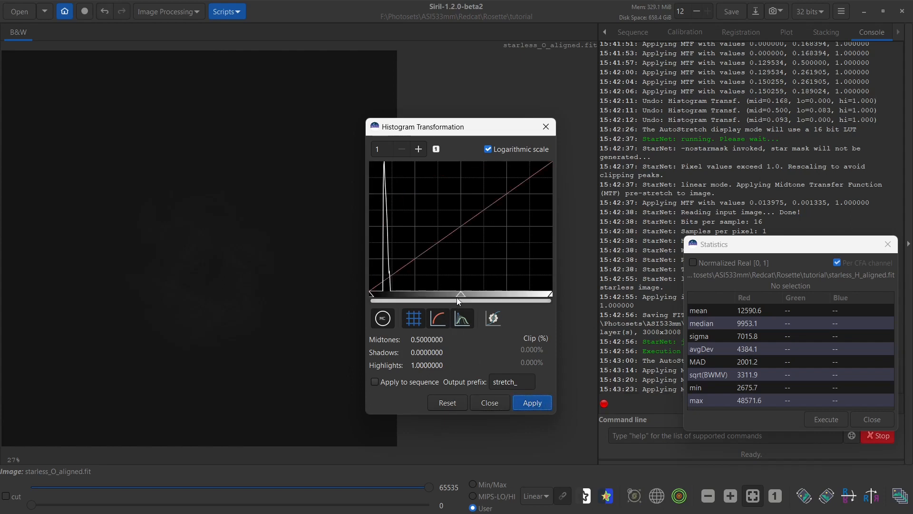
Apply two Histogram Transformations to the starless O image: midtones 0.132231, shadows 0.059585; and midtones 0.1884058, shadows 0.1062176, highlights 0.6813471
mouse_move(462, 295)
mouse_down()
mouse_move(379, 294)
mouse_move(403, 295)
mouse_up()
click(532, 402)
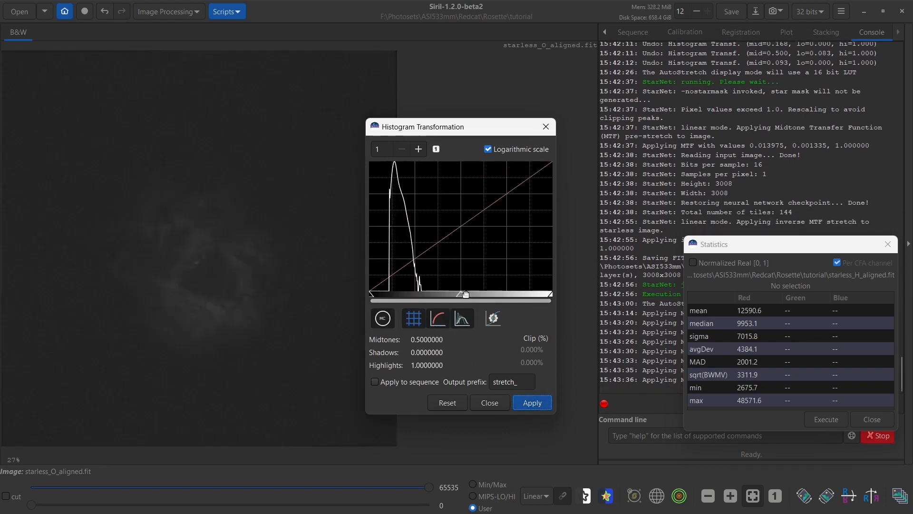
drag(460, 294, 420, 295)
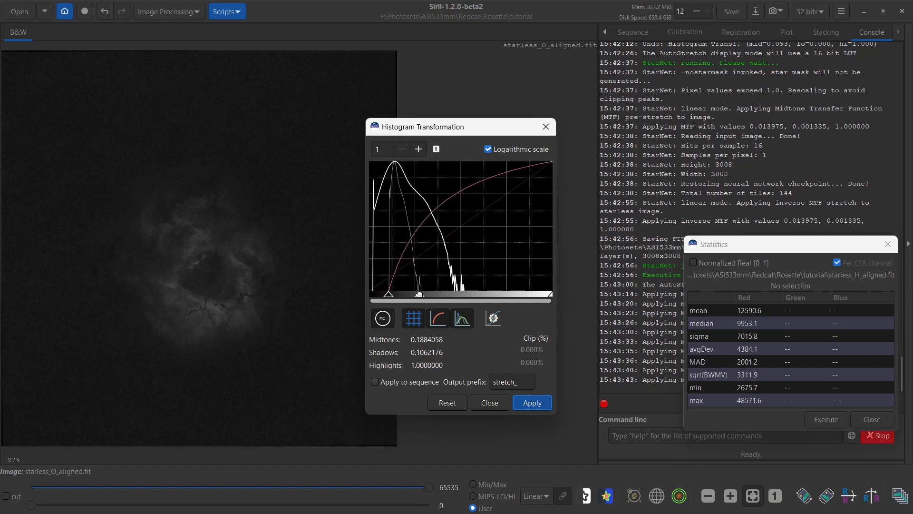
drag(543, 298, 516, 296)
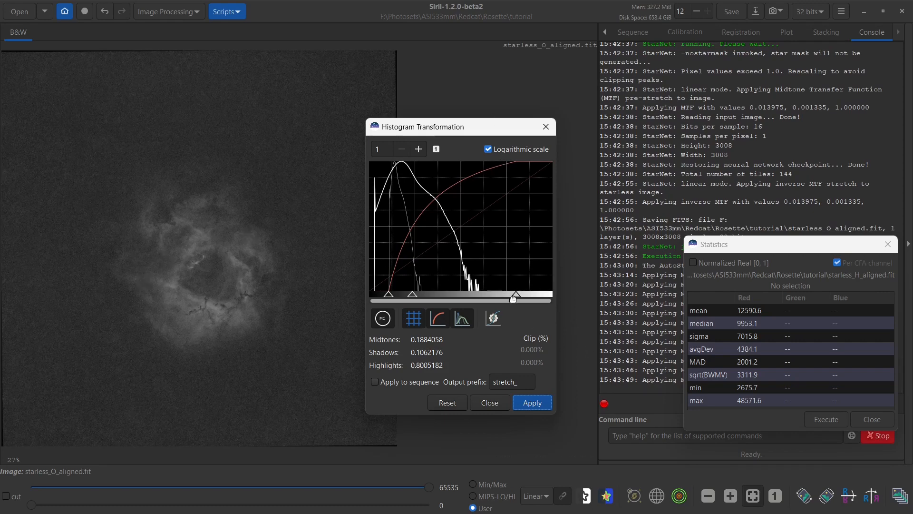
drag(516, 295, 494, 294)
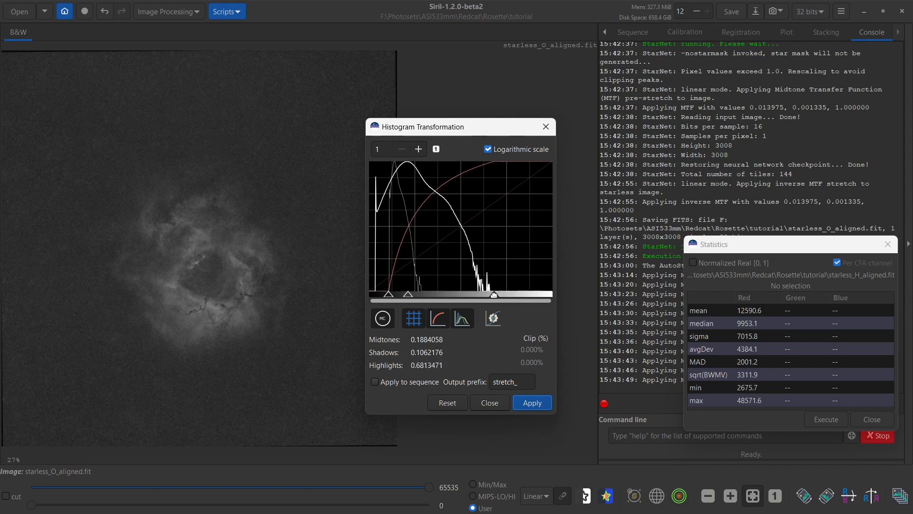
click(527, 403)
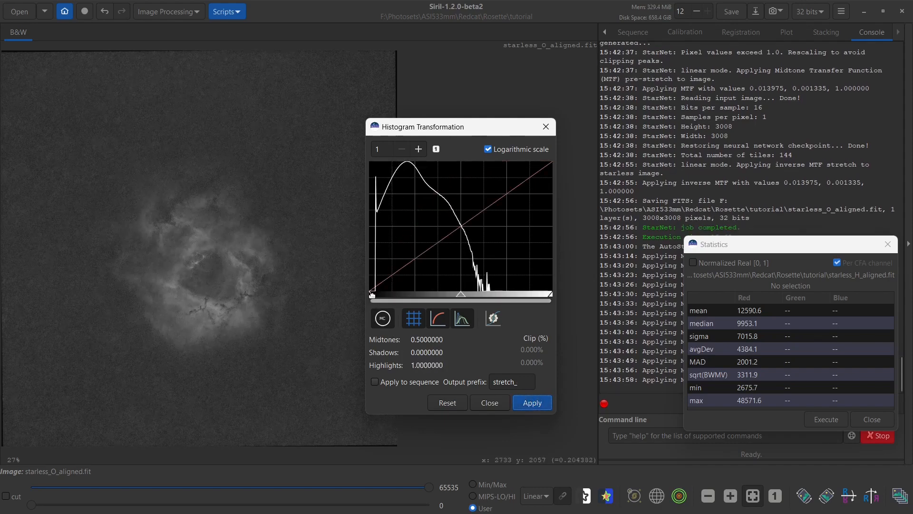
Try shadows at 0.0181347 with highlights at 0.8419689 and at 1.0 on the starless O image, recomputing the statistics for each
drag(372, 294, 374, 296)
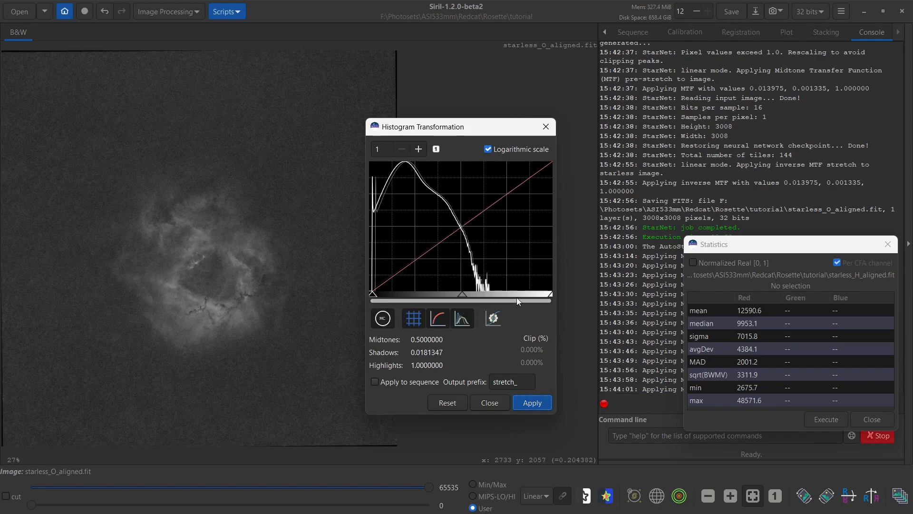
drag(551, 294, 524, 294)
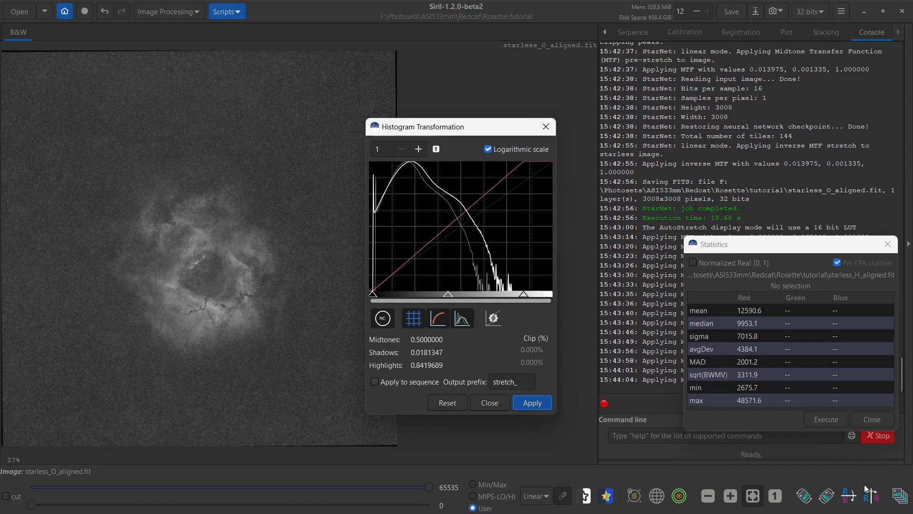
click(816, 418)
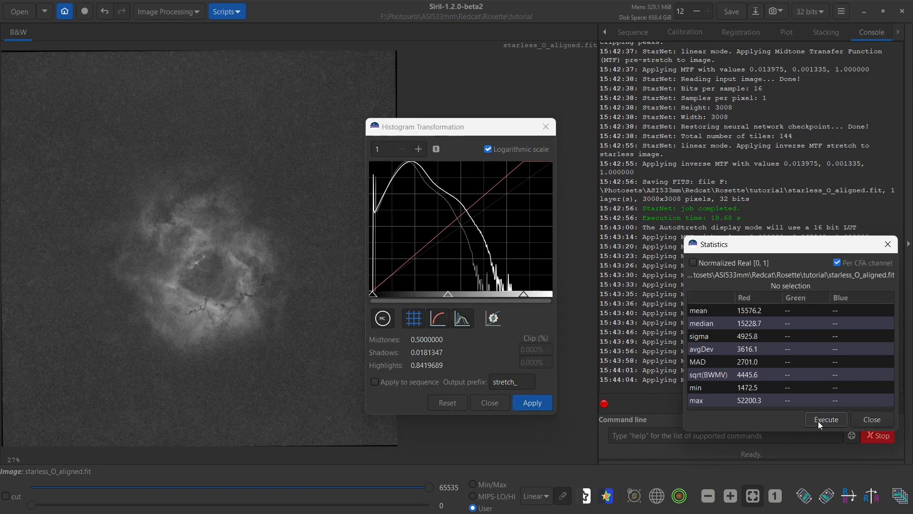
click(521, 292)
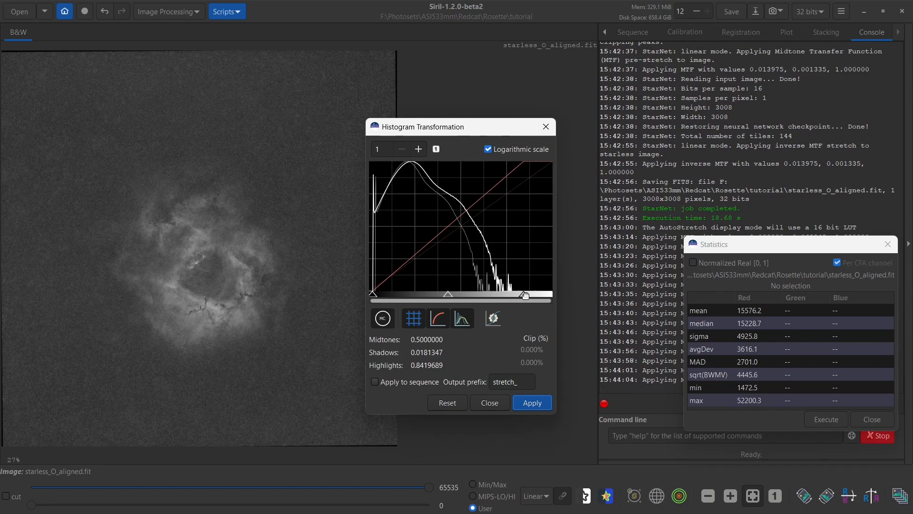
drag(525, 295, 552, 294)
click(824, 422)
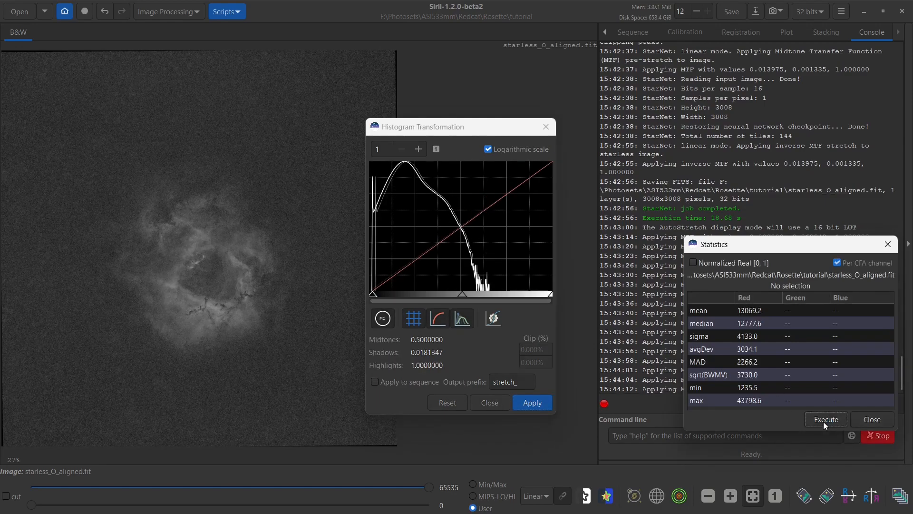
Try midtones at 0.5145119 and highlights at 0.8549223, recomputing the statistics after each change, and close the Histogram Transformation without applying
click(461, 293)
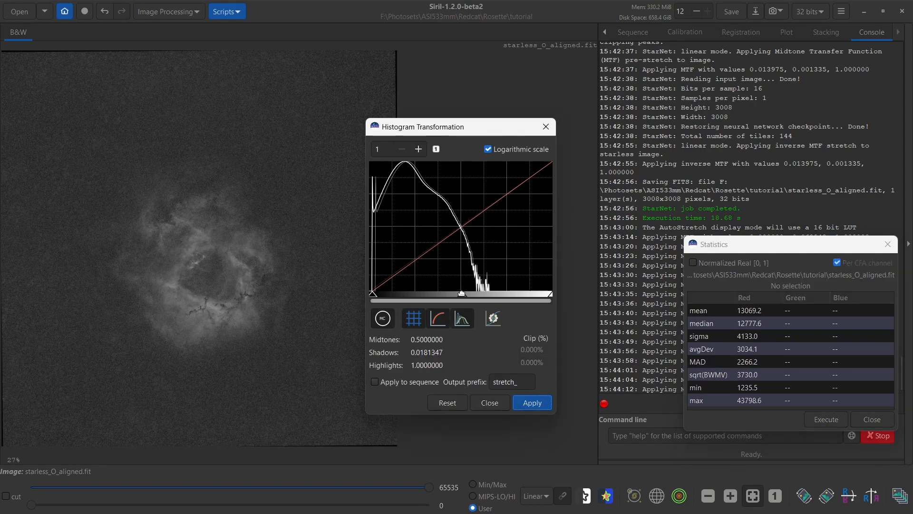
drag(462, 293, 465, 293)
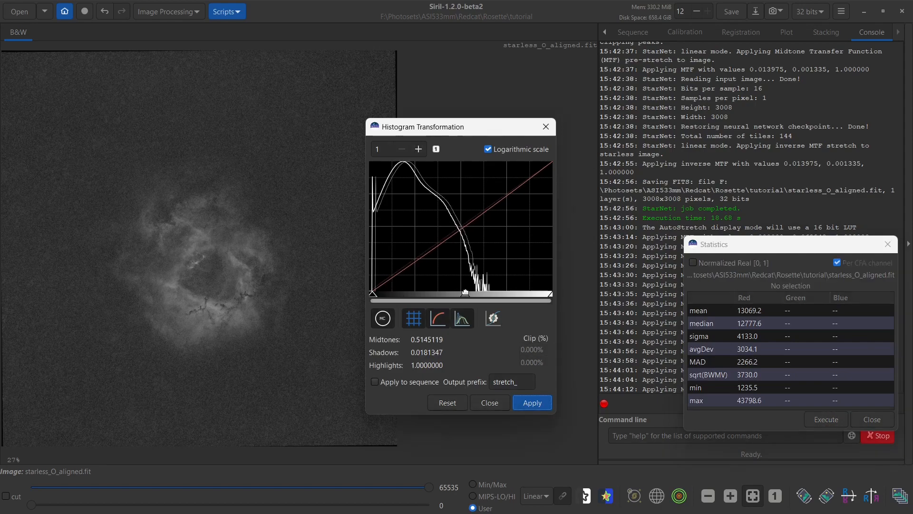
click(816, 421)
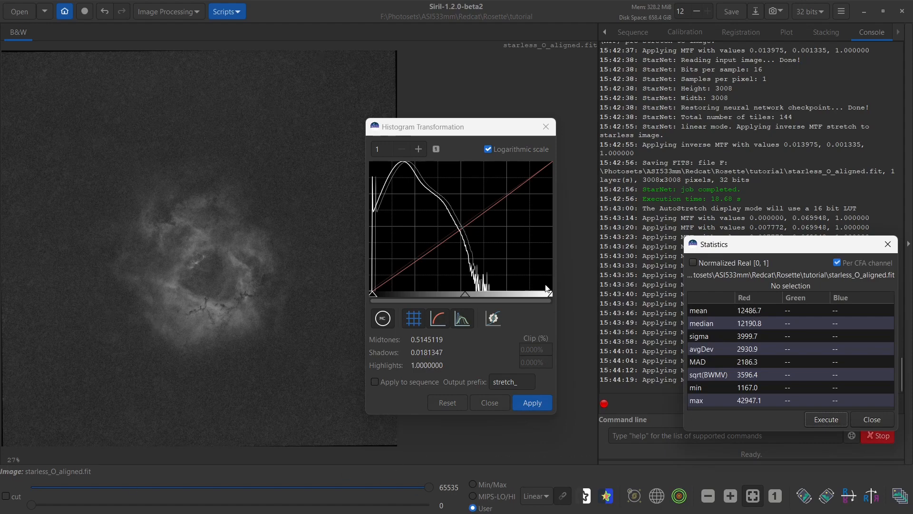
drag(552, 294, 526, 296)
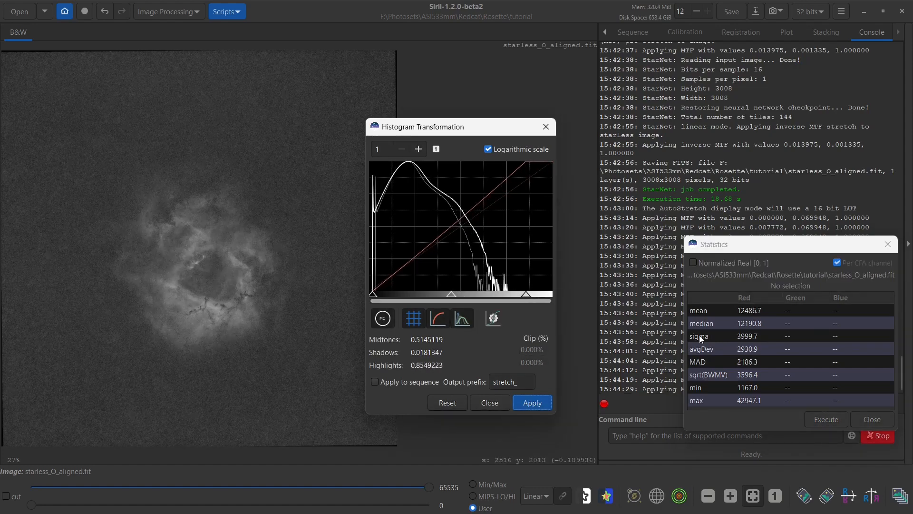
click(827, 420)
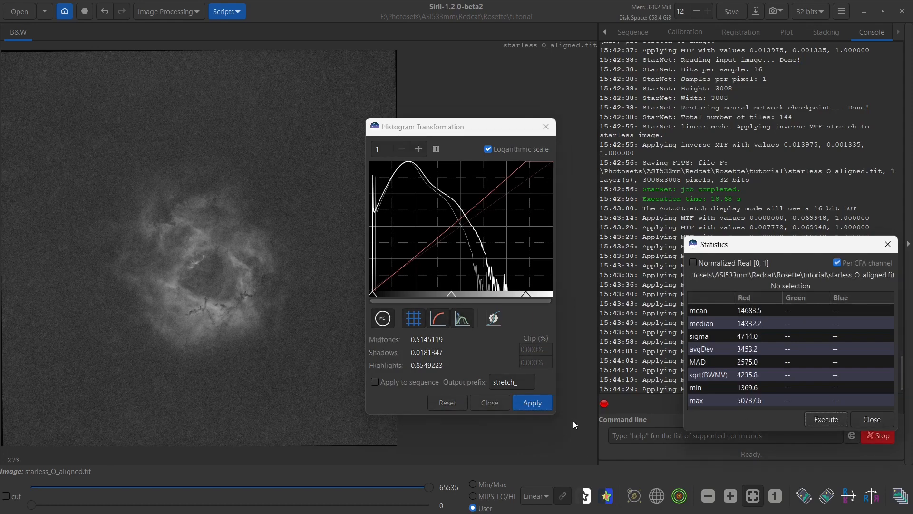
click(492, 405)
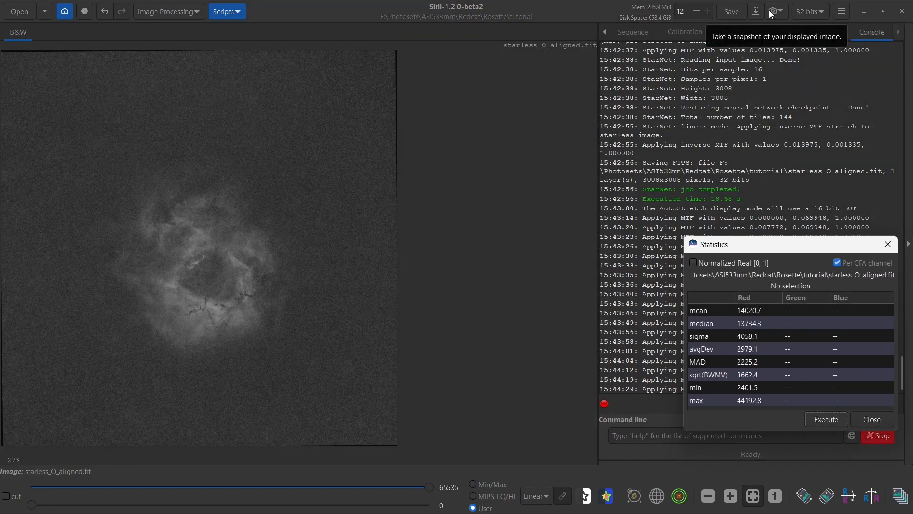
Save the stretched starless O image and open S_aligned.fit from the tutorial folder
click(732, 12)
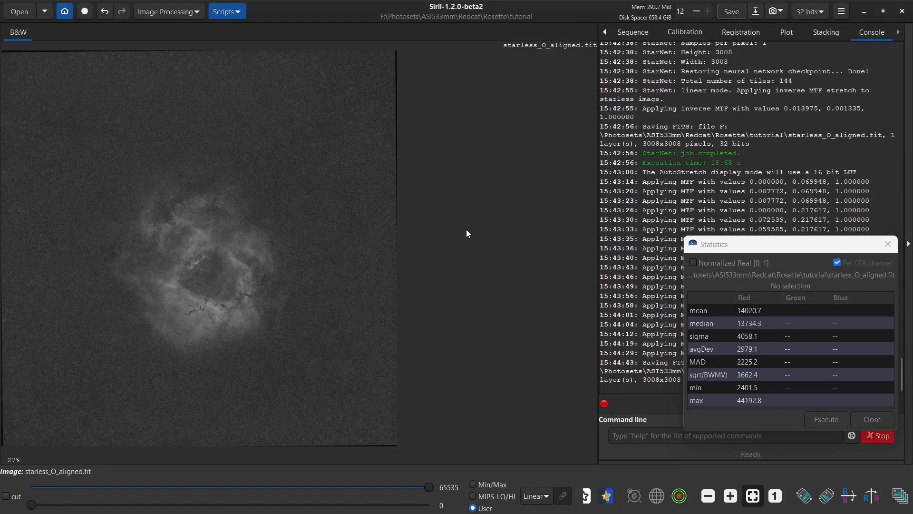
click(7, 9)
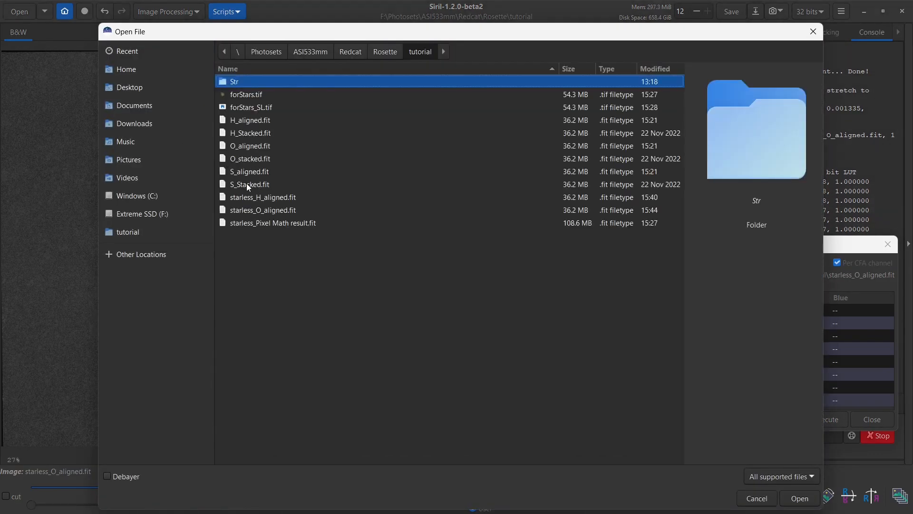
double_click(244, 173)
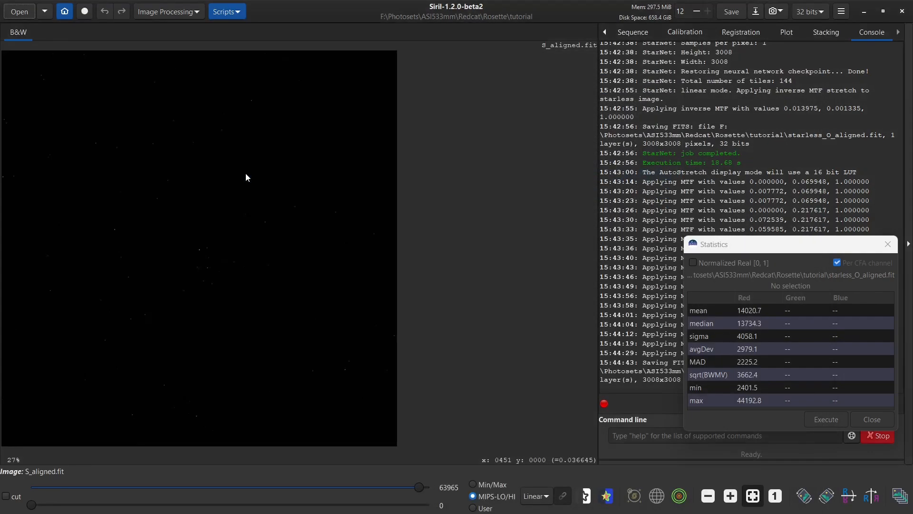
Remove the stars from S_aligned.fit with StarNet, pre-stretching the linear image and generating no star mask
click(167, 14)
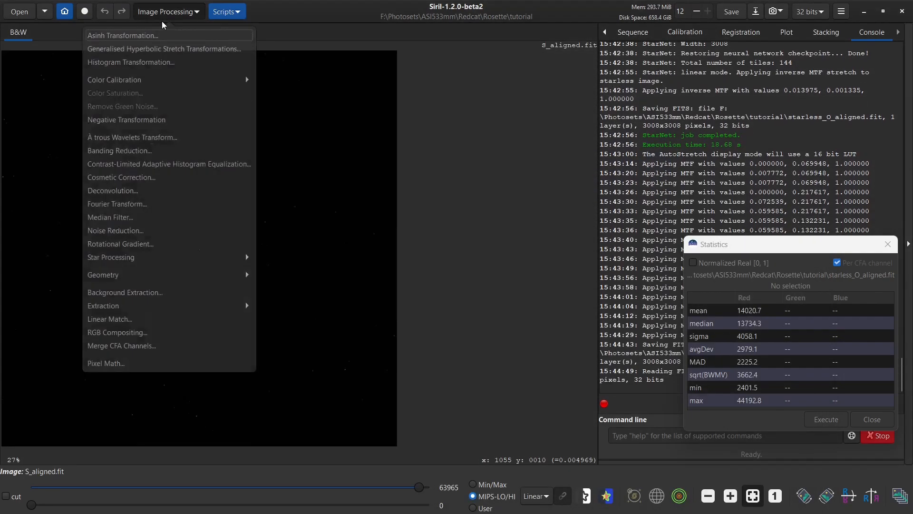
click(141, 261)
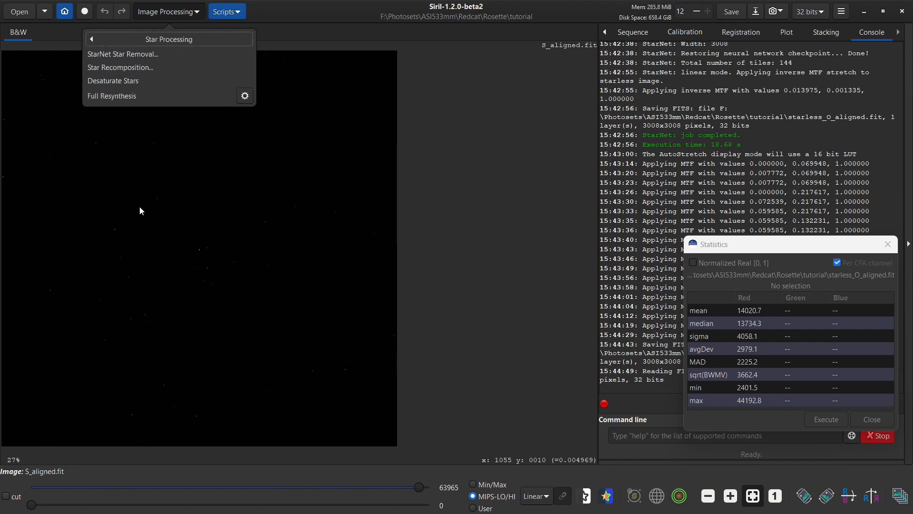
click(124, 53)
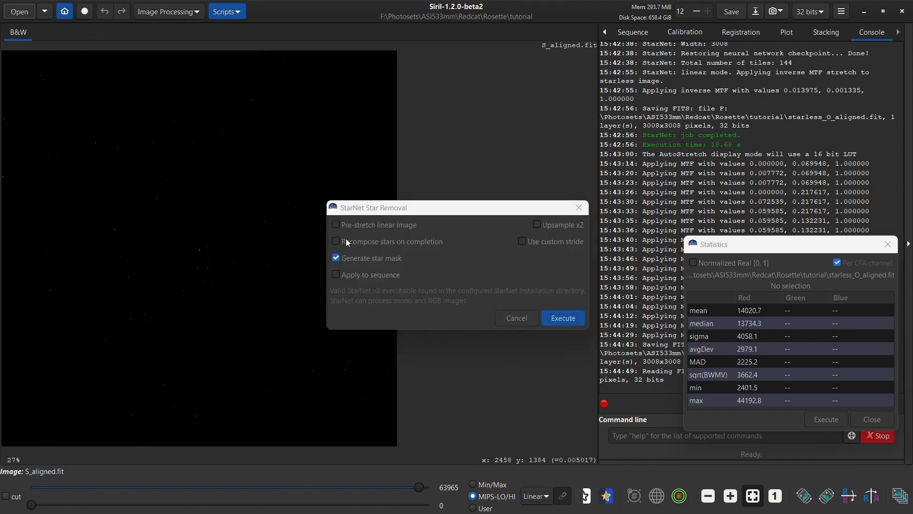
click(336, 224)
click(343, 258)
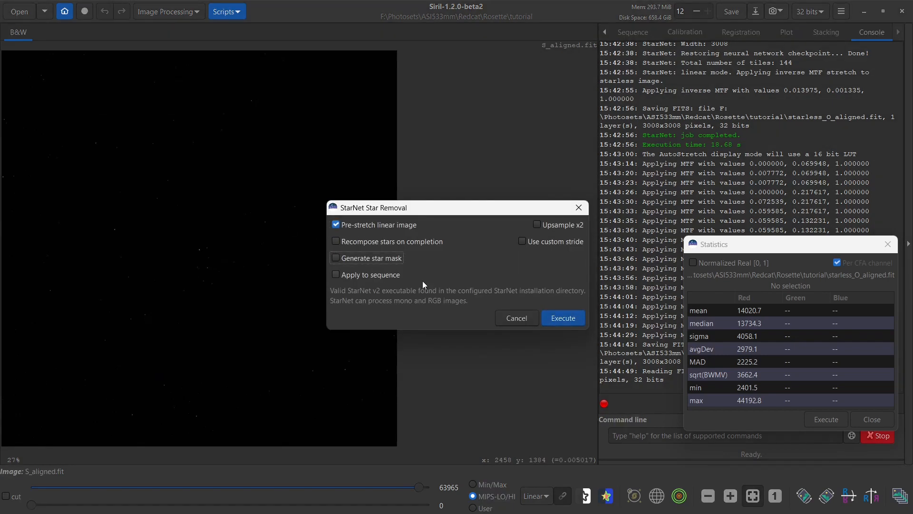
click(560, 318)
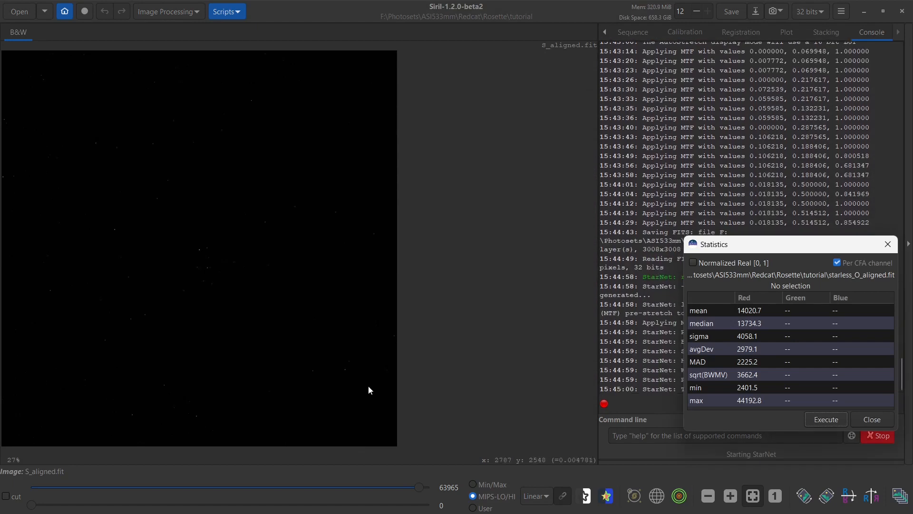
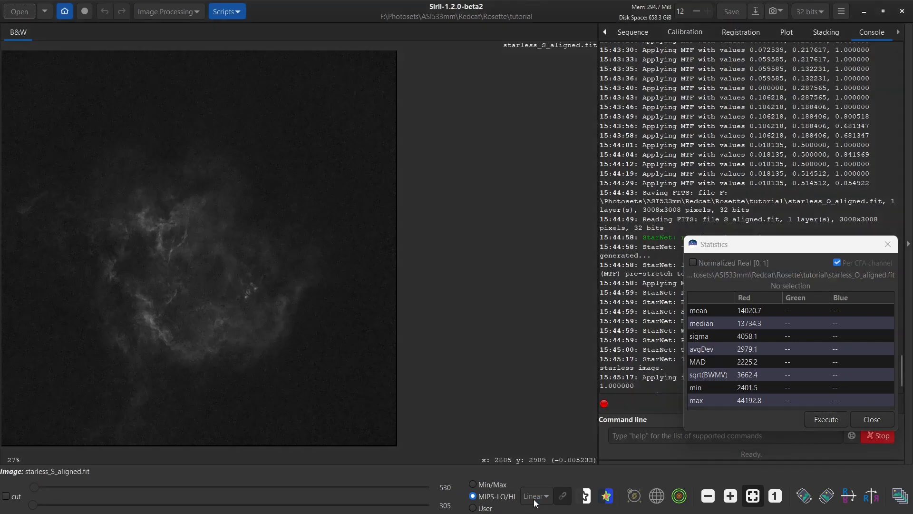
Preview the starless S image in the AutoStretch display mode and return the display to Linear
click(535, 498)
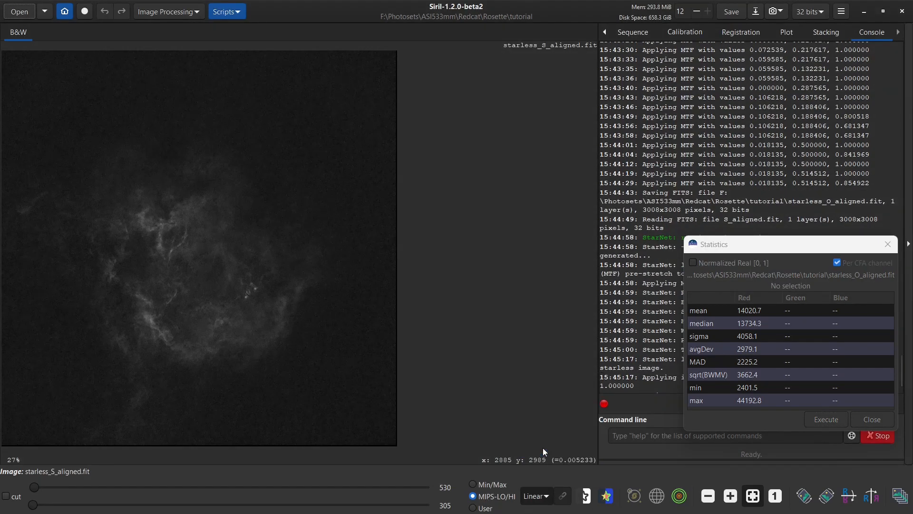
click(545, 452)
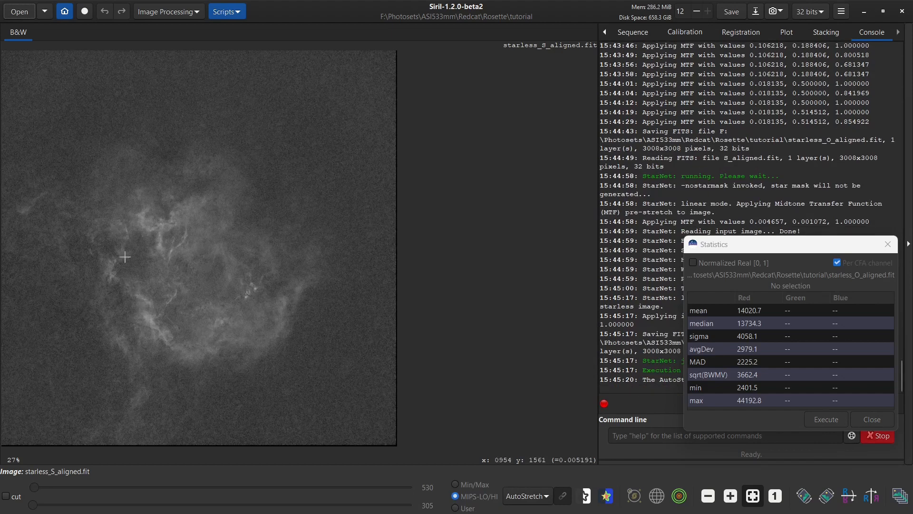
click(528, 497)
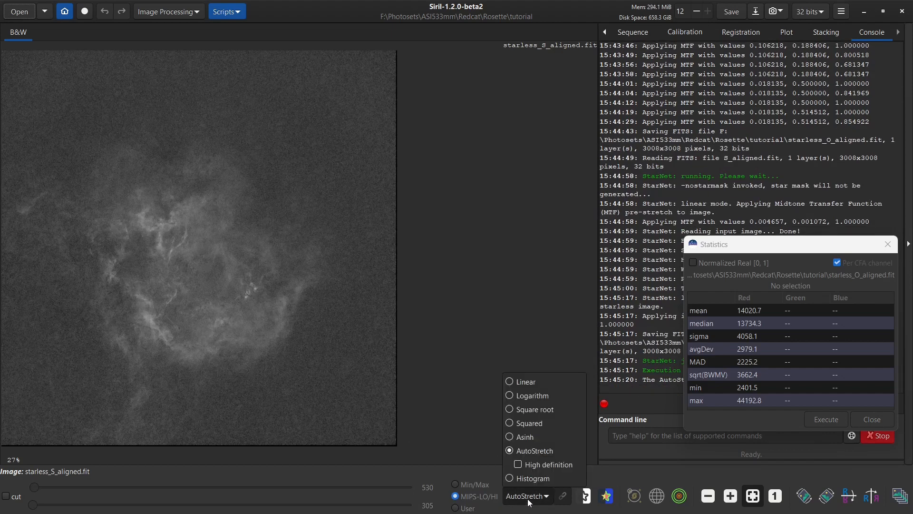
click(519, 381)
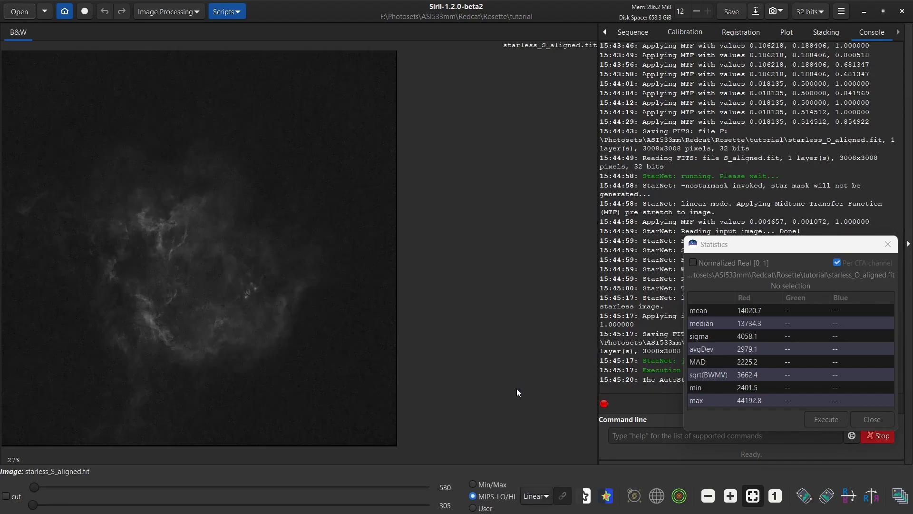
Apply two Histogram Transformations to the starless S image: midtones at about 0.09067, and midtones at about 0.17098 with shadows at about 0.03368
click(169, 12)
click(187, 64)
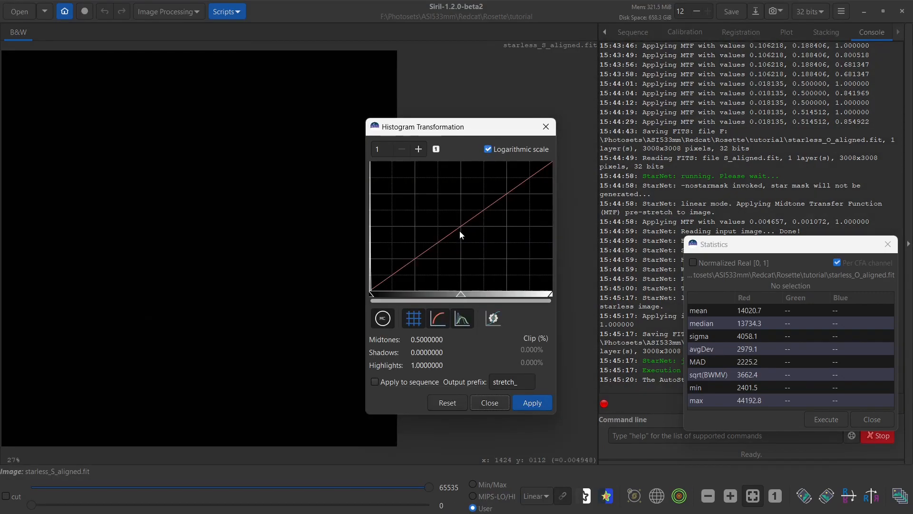
drag(459, 293, 386, 295)
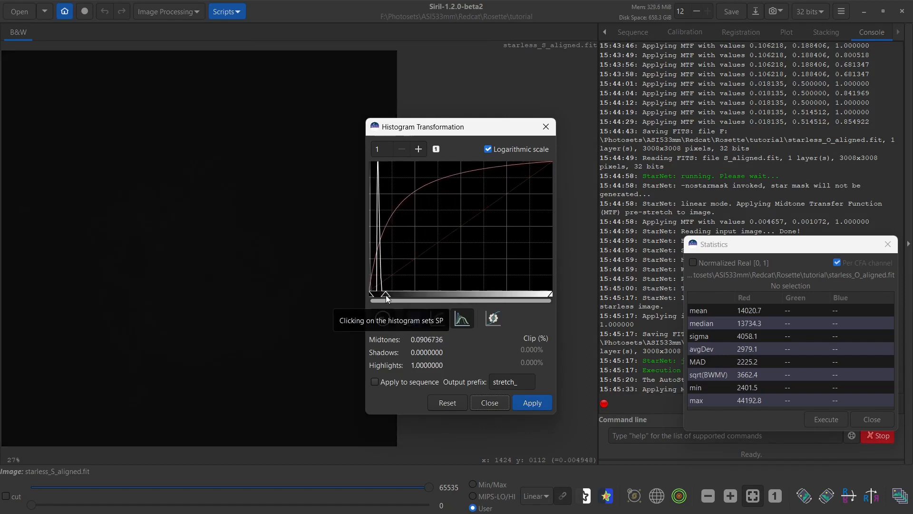
click(538, 401)
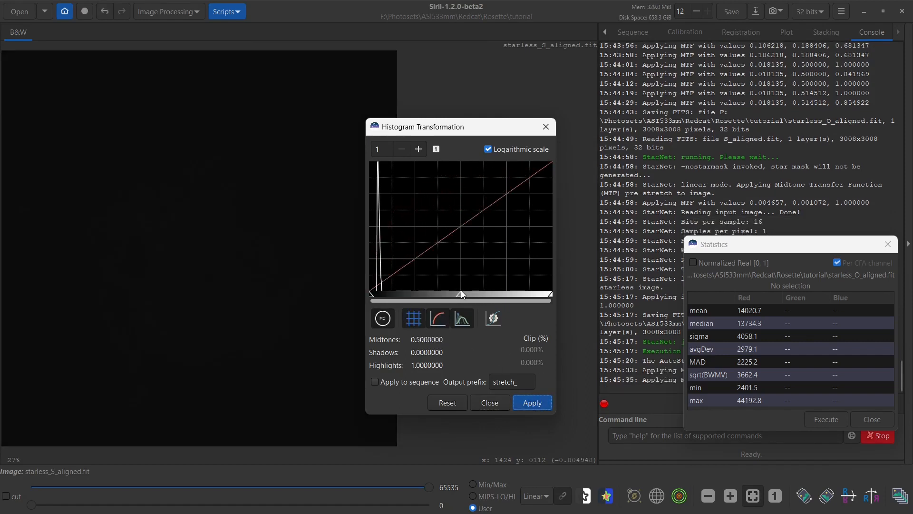
drag(460, 294, 375, 295)
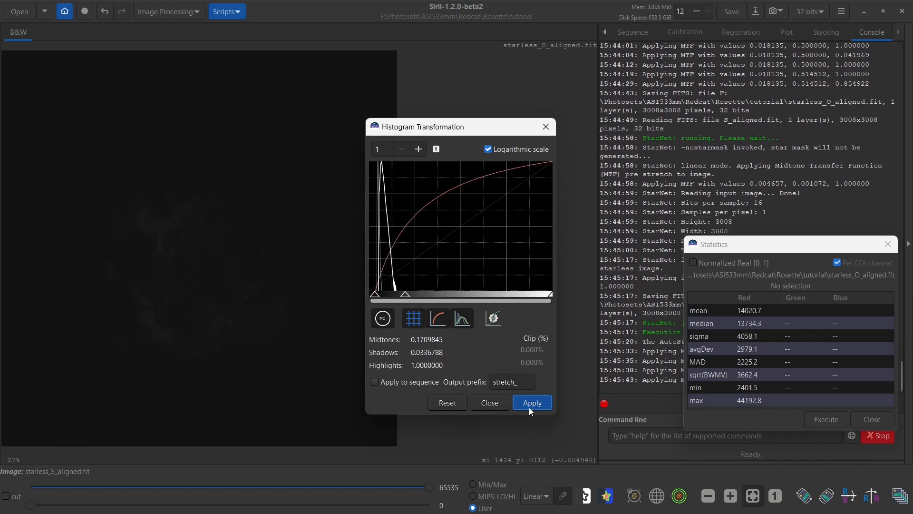
click(532, 404)
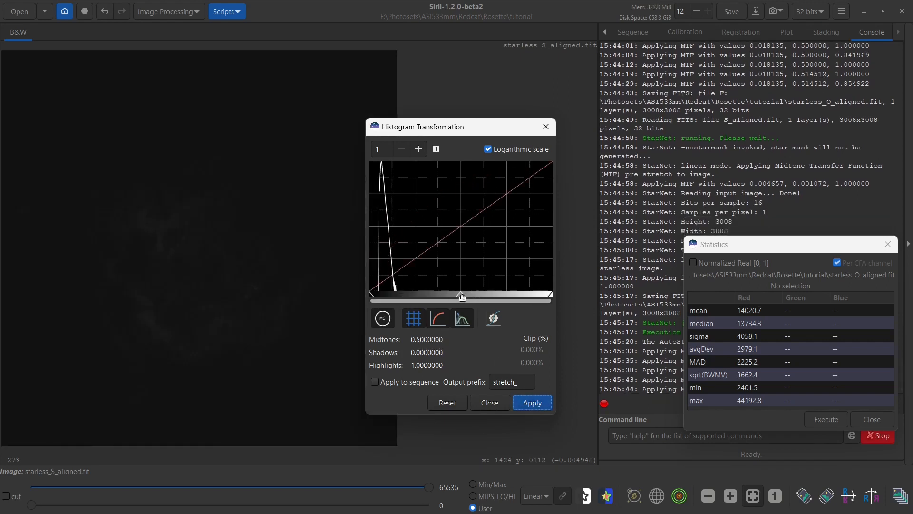
Apply a third Histogram Transformation to the starless S image with midtones about 0.16839, shadows about 0.04663 and highlights about 0.71762
drag(462, 297, 377, 298)
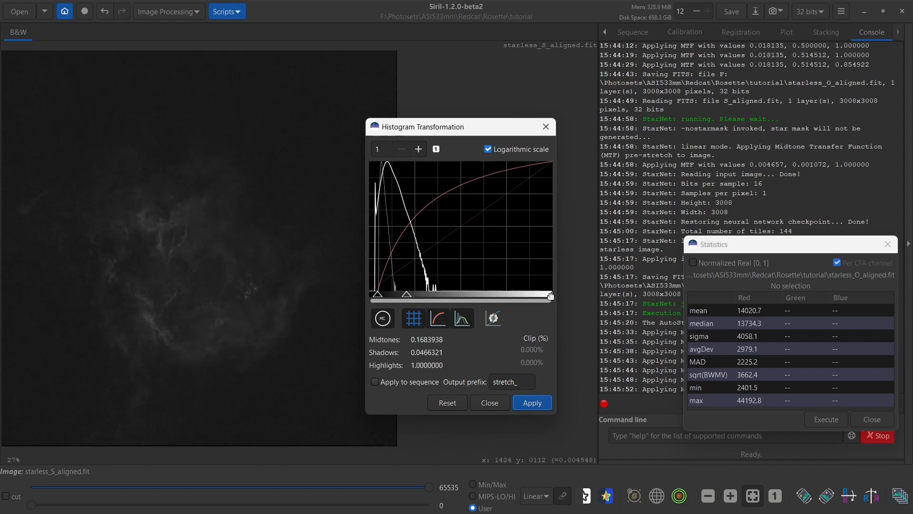
drag(551, 294, 501, 296)
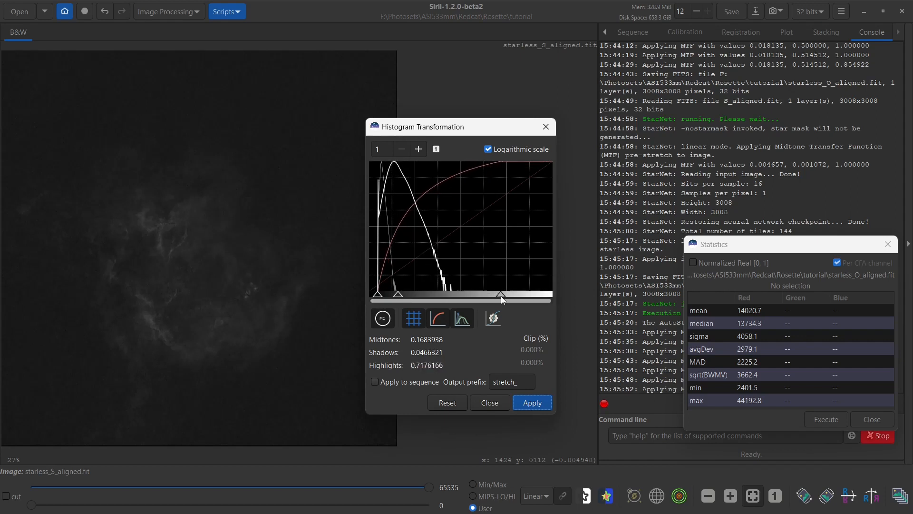
click(518, 409)
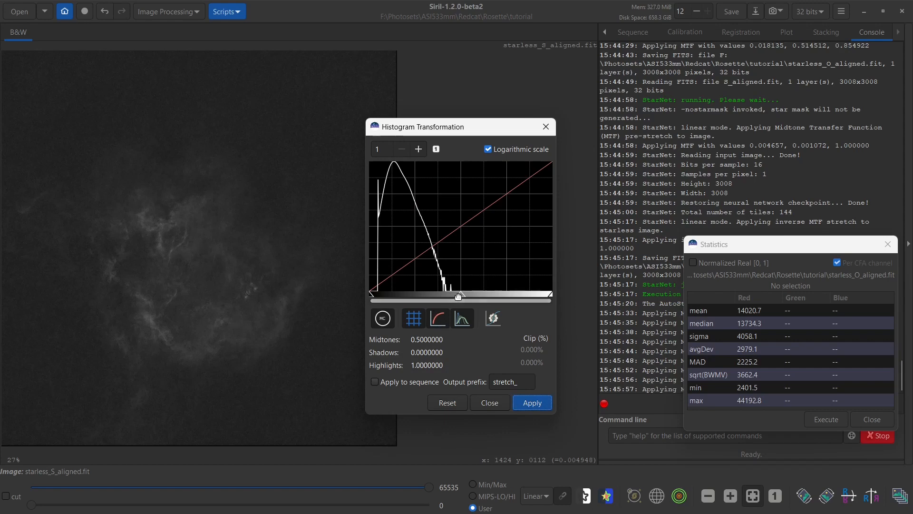
Set another histogram stretch to midtones about 0.33875, shadows about 0.04404 and highlights about 0.91969, recalculating the image statistics between adjustments
drag(459, 294, 377, 294)
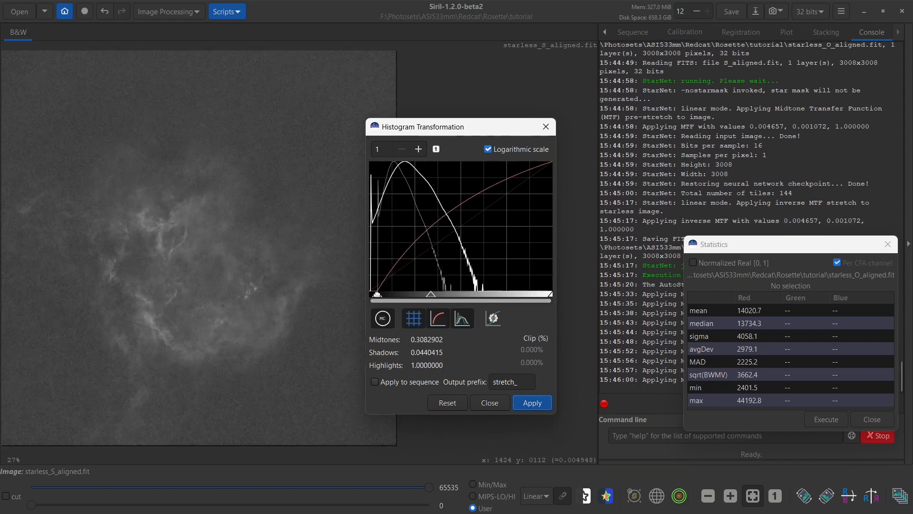
click(833, 416)
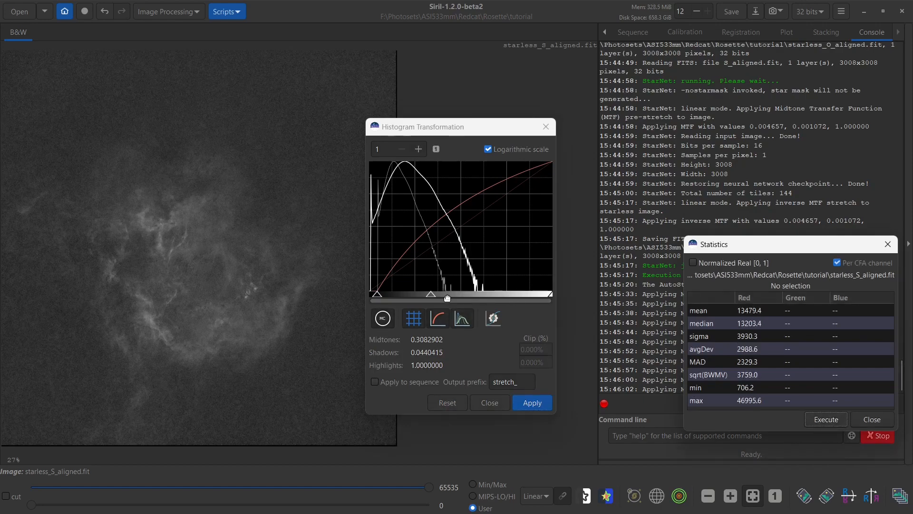
drag(430, 298, 437, 297)
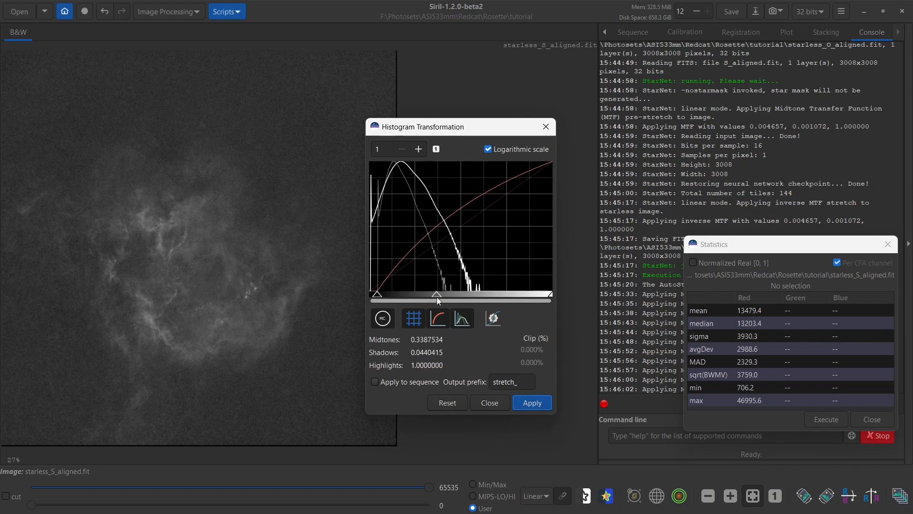
click(821, 417)
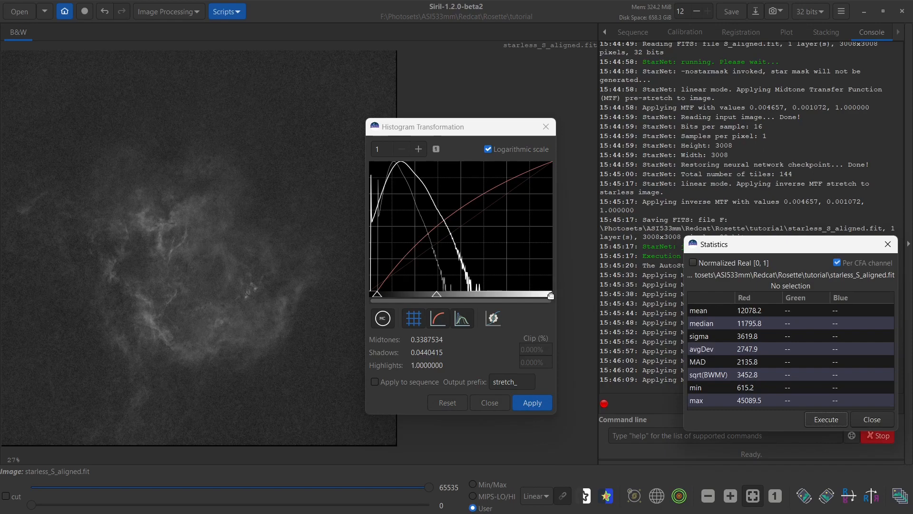
drag(552, 294, 538, 294)
click(830, 422)
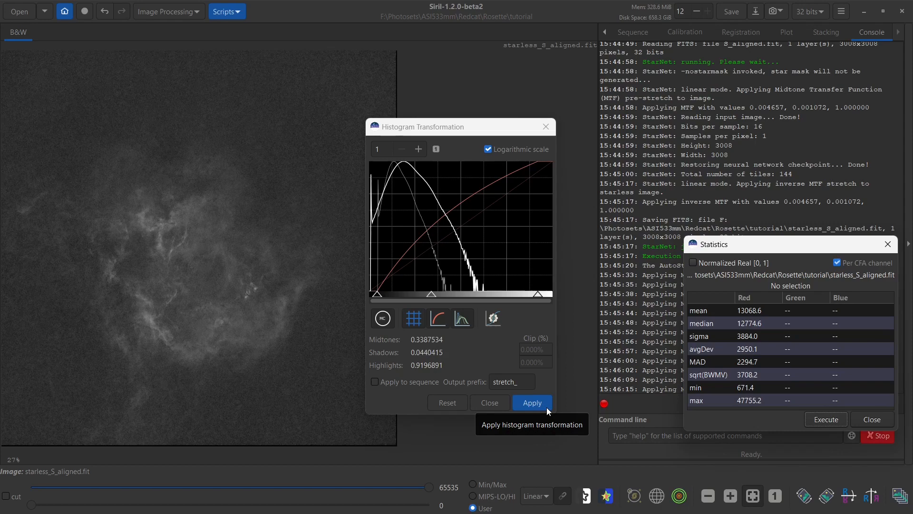
Apply the histogram transformation, save the stretched starless S image and close the Histogram Transformation and Statistics windows
click(532, 403)
click(489, 403)
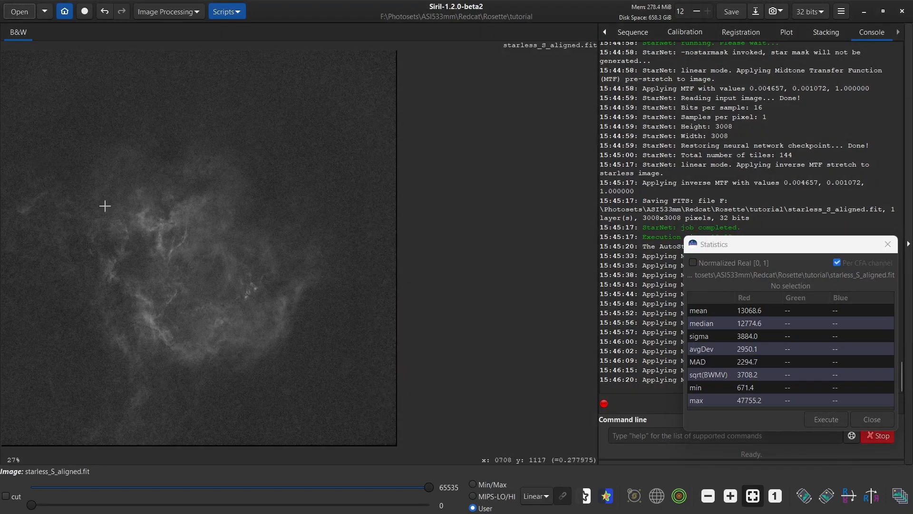
click(728, 10)
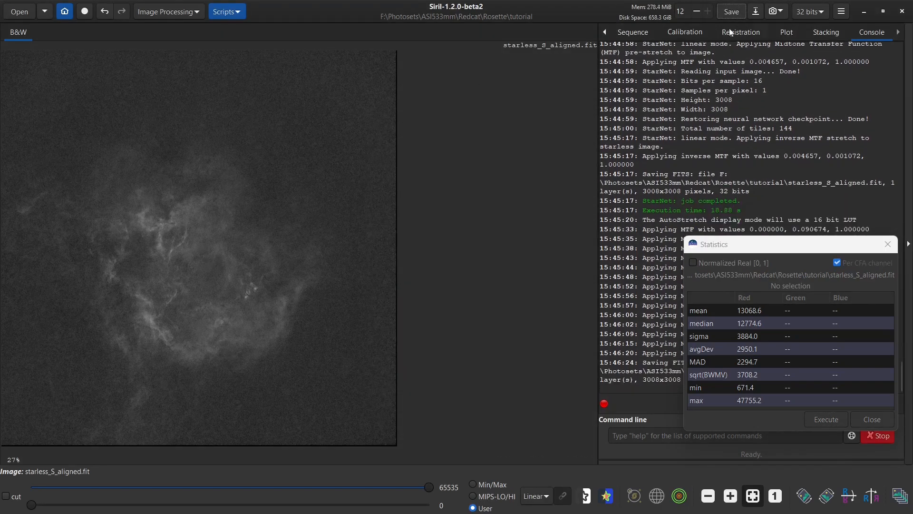
click(887, 244)
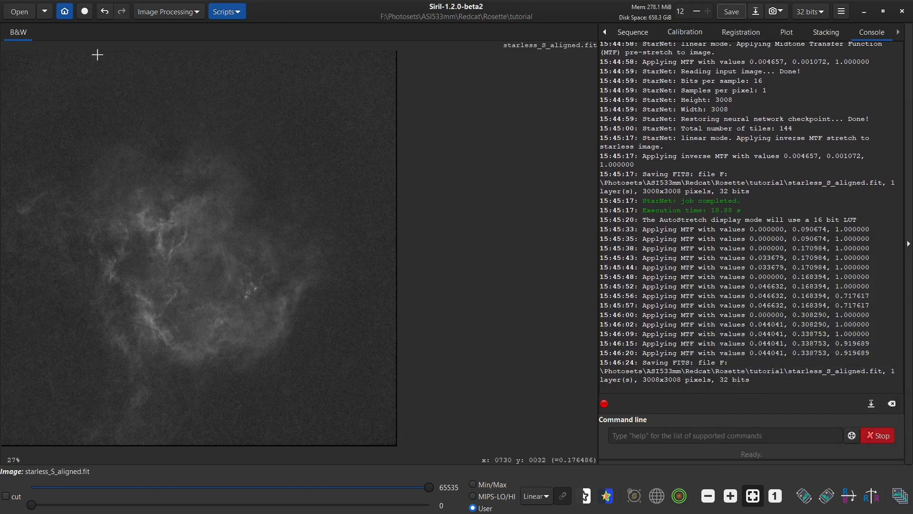
Export the starless S image as starless_S_aligned.tif in 16-bit unsigned integer format with an empty image description
click(756, 13)
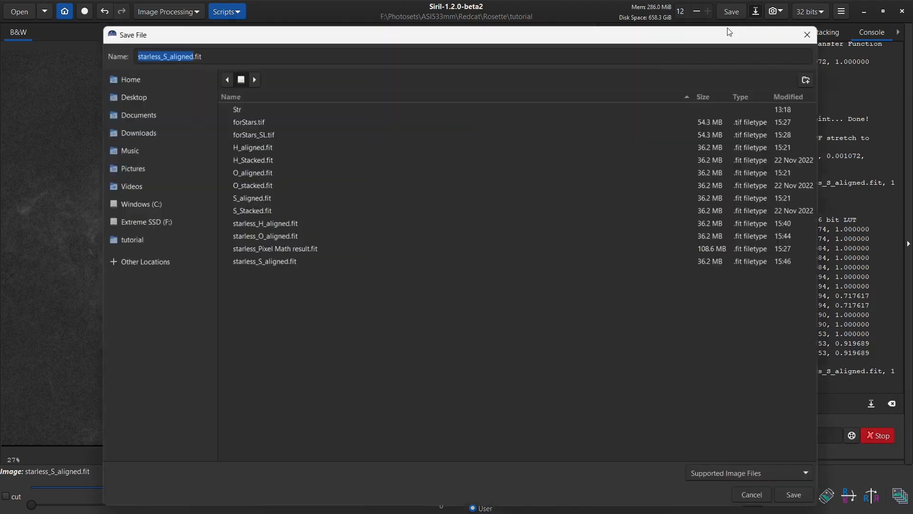
click(240, 49)
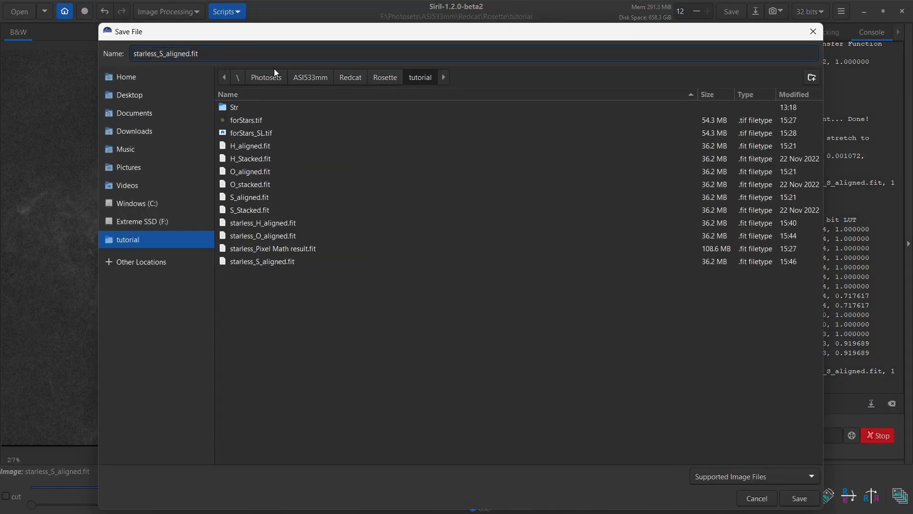
key(BackSpace)
key(BackSpace)
key(BackSpace)
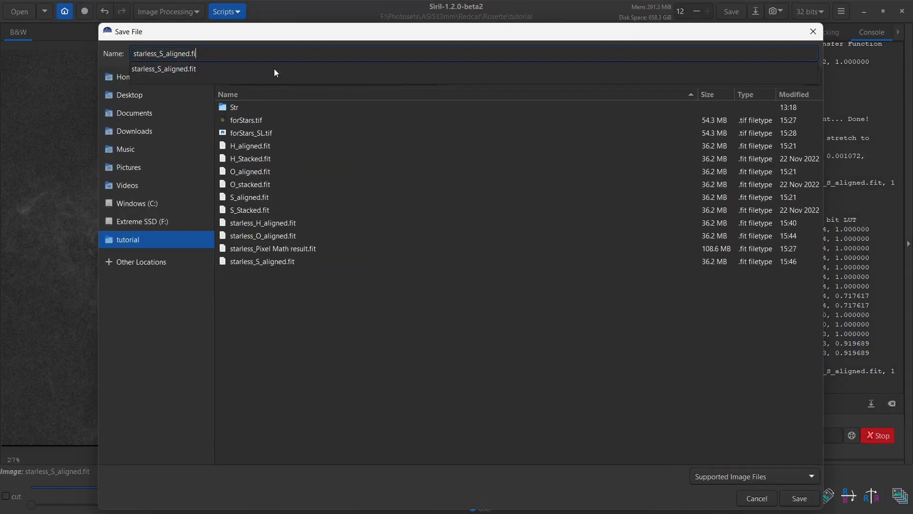
text(tif)
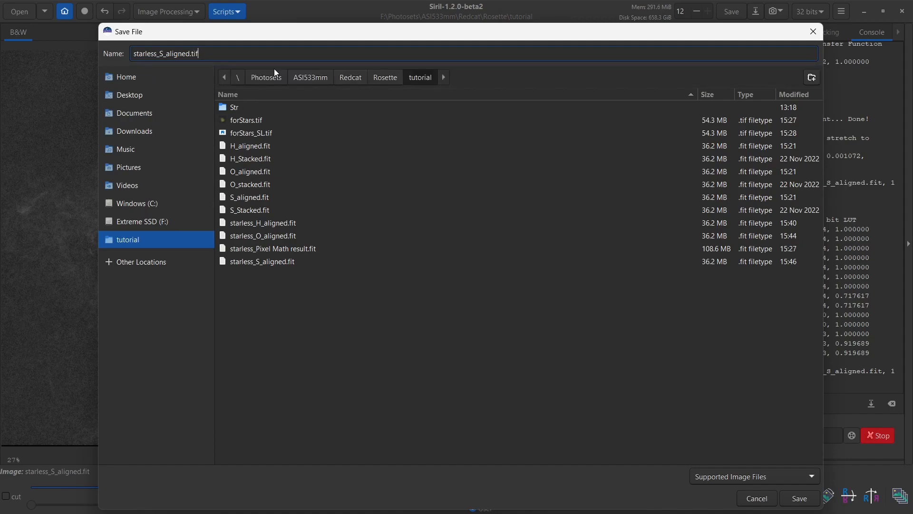
key(Return)
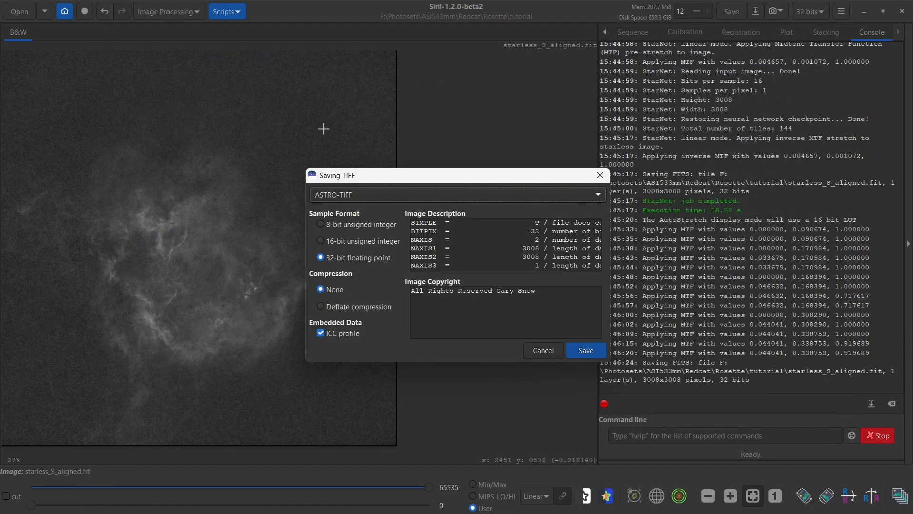
click(380, 242)
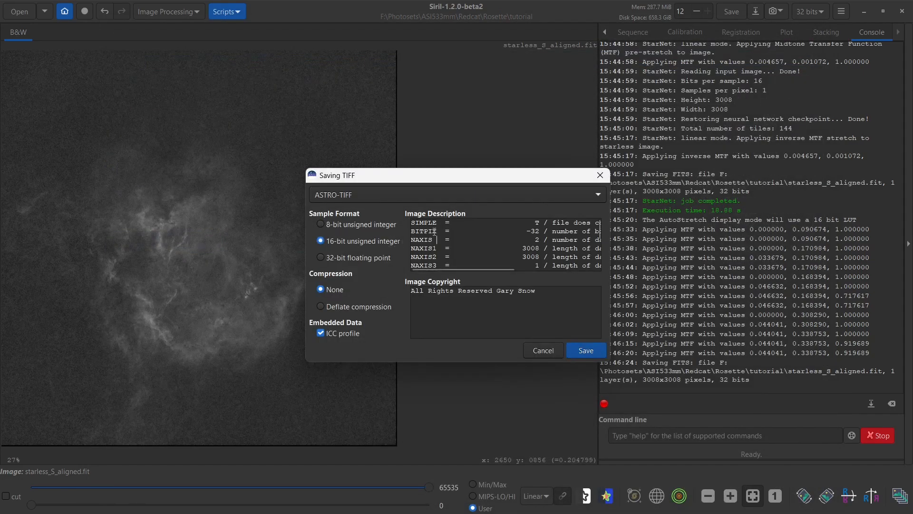
key(ctrl+a)
key(BackSpace)
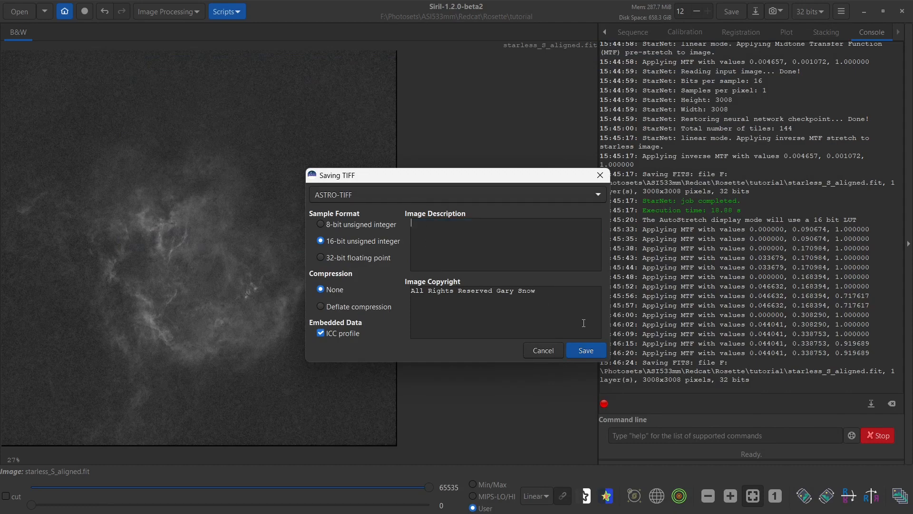
click(581, 351)
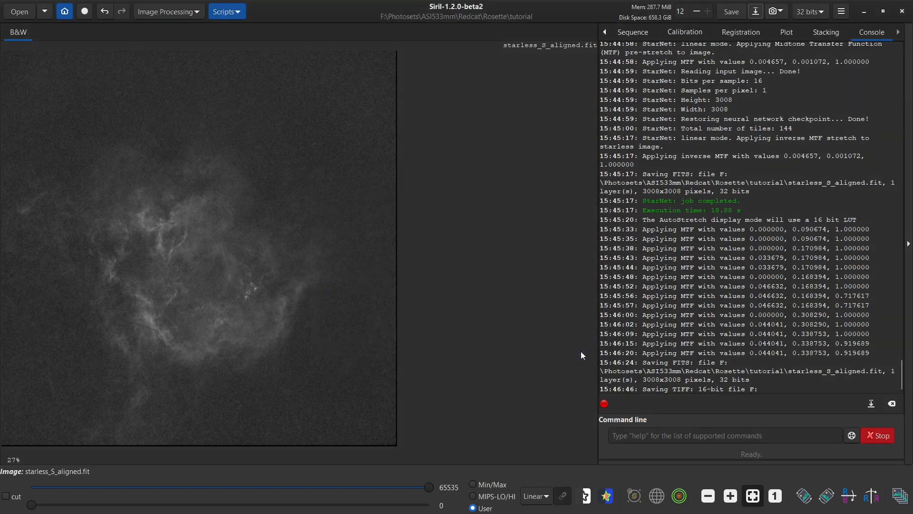
Open starless_O_aligned.fit from the tutorial folder
click(19, 12)
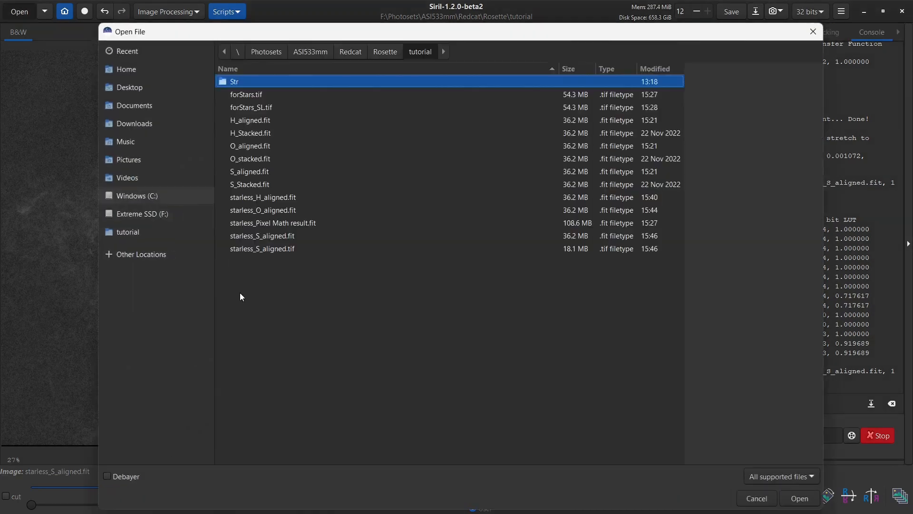
double_click(238, 146)
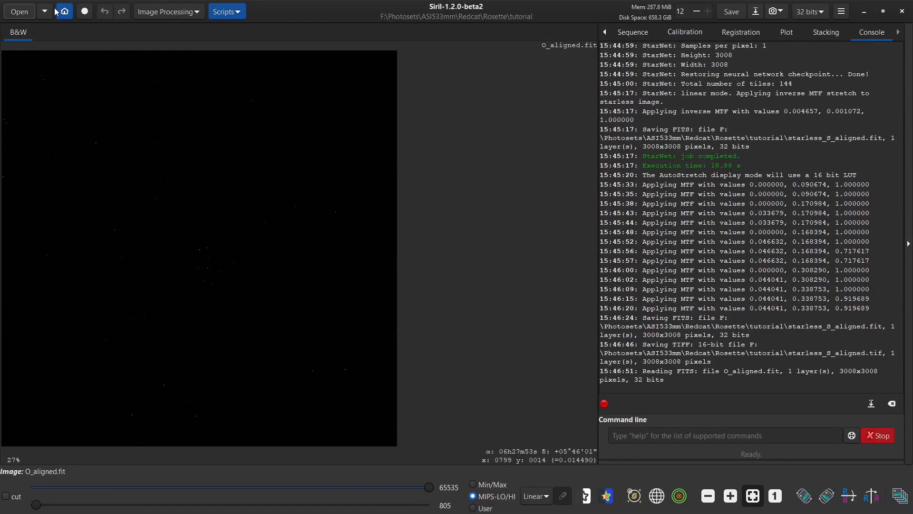
click(19, 11)
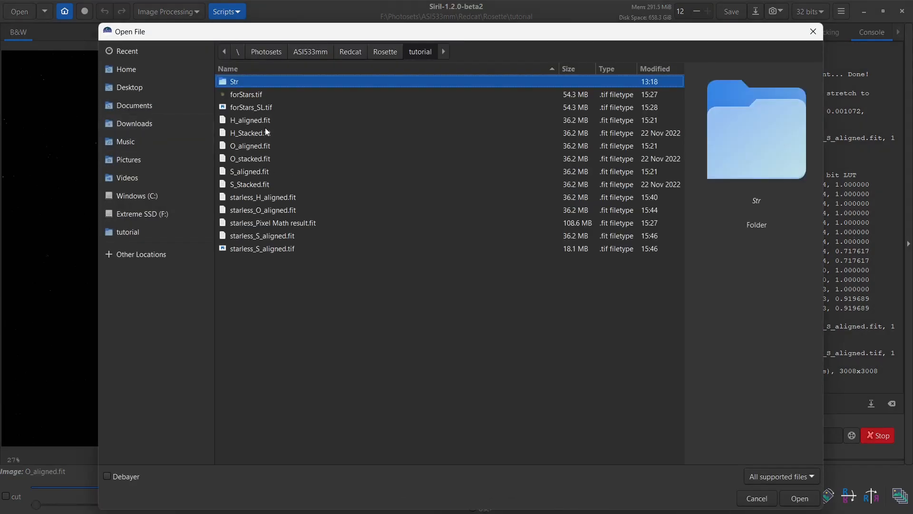
double_click(243, 212)
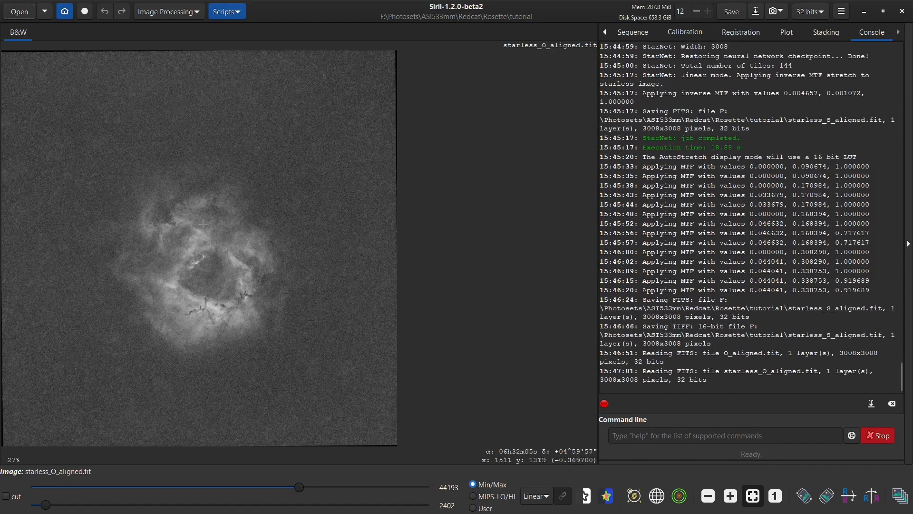
Export the starless O image as starless_O_aligned.tif in 16-bit unsigned integer format with an empty image description
click(756, 11)
click(239, 52)
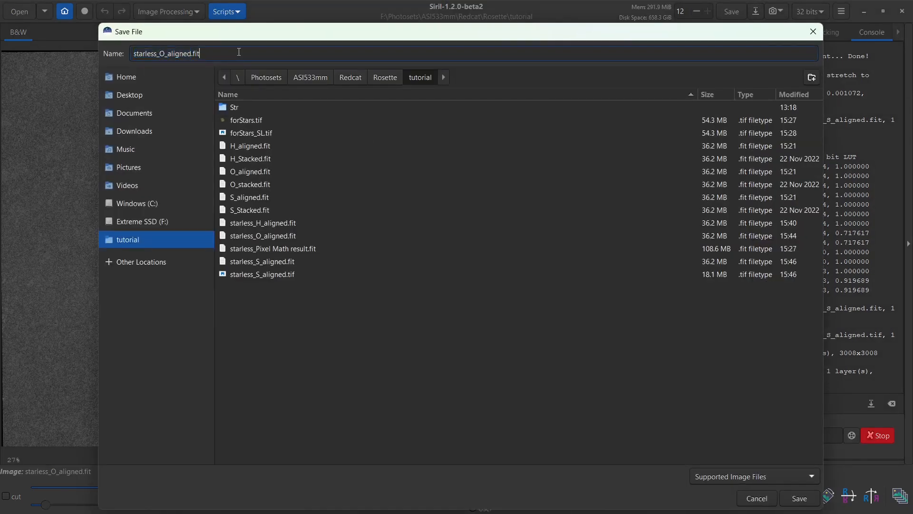
key(BackSpace)
key(BackSpace)
text(tif)
key(Return)
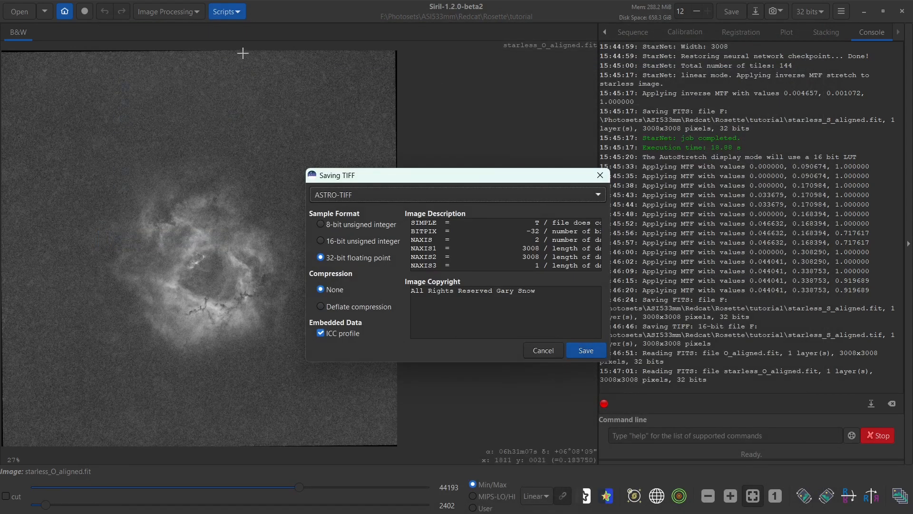
click(321, 242)
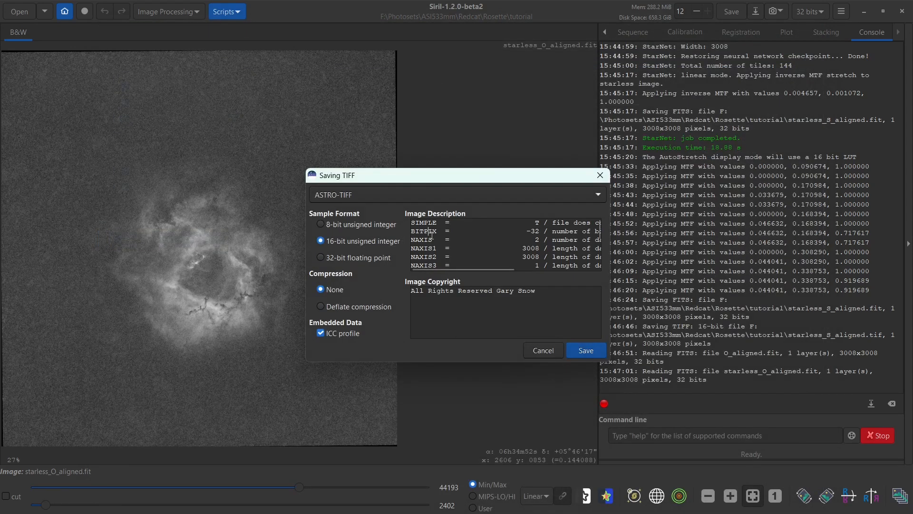
click(430, 232)
key(ctrl+a)
key(Delete)
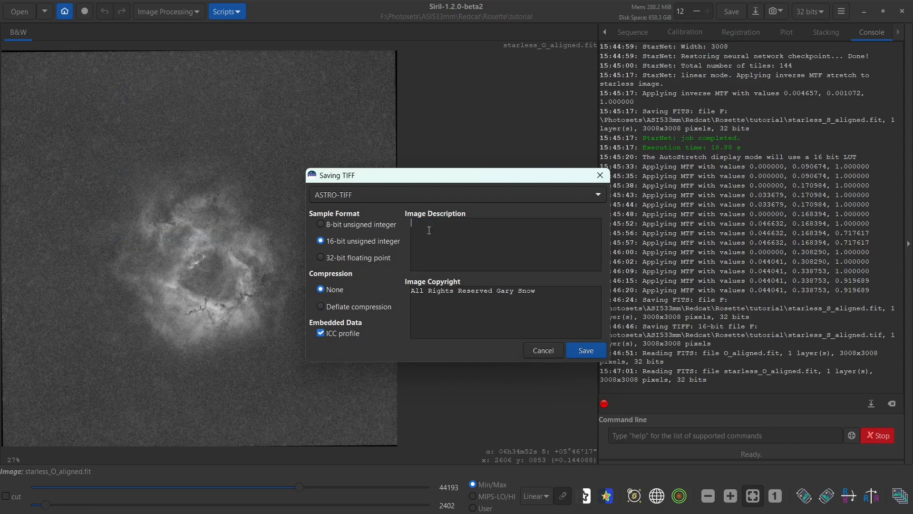
click(592, 352)
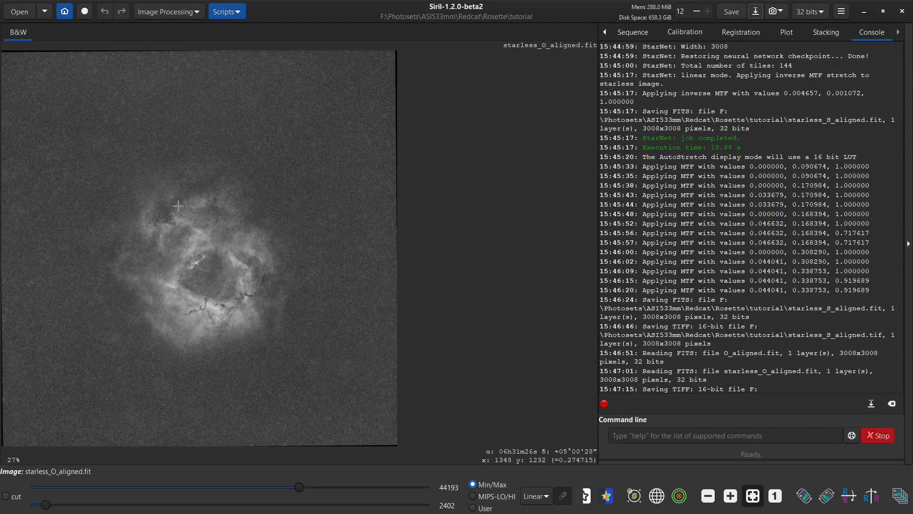
Open starless_H_aligned.fit and export it as starless_H_aligned.tif in 32-bit floating point format with an empty image description
click(17, 12)
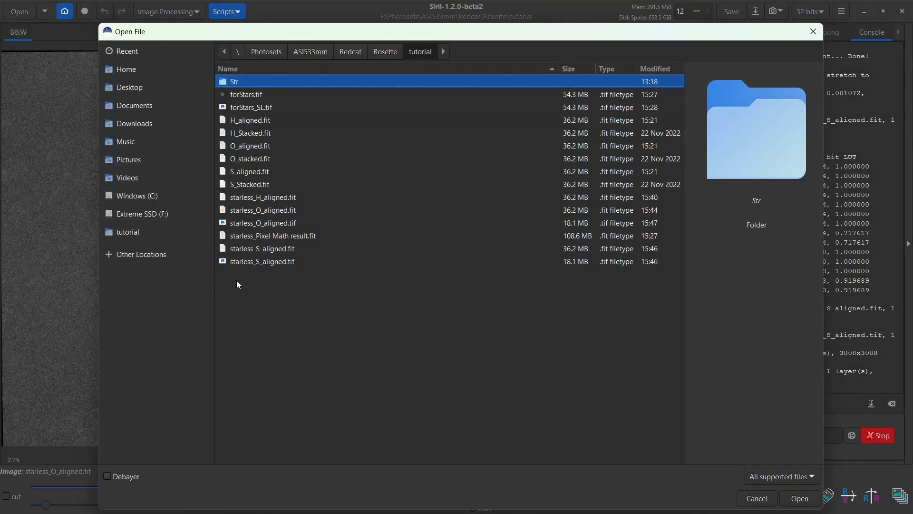
double_click(250, 198)
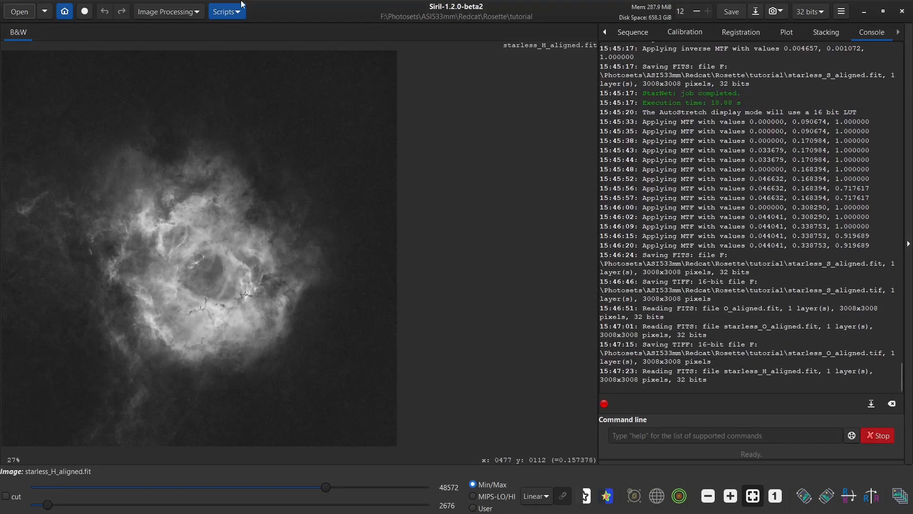
click(756, 10)
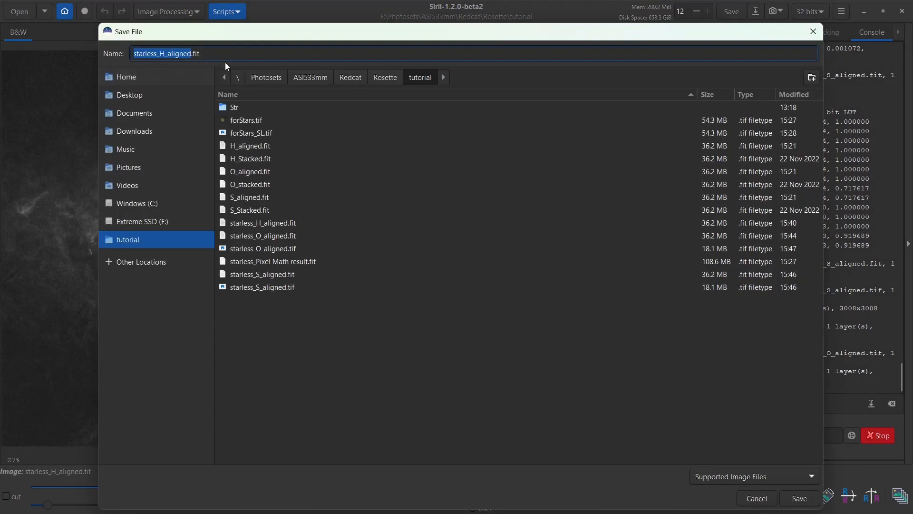
click(218, 57)
key(BackSpace)
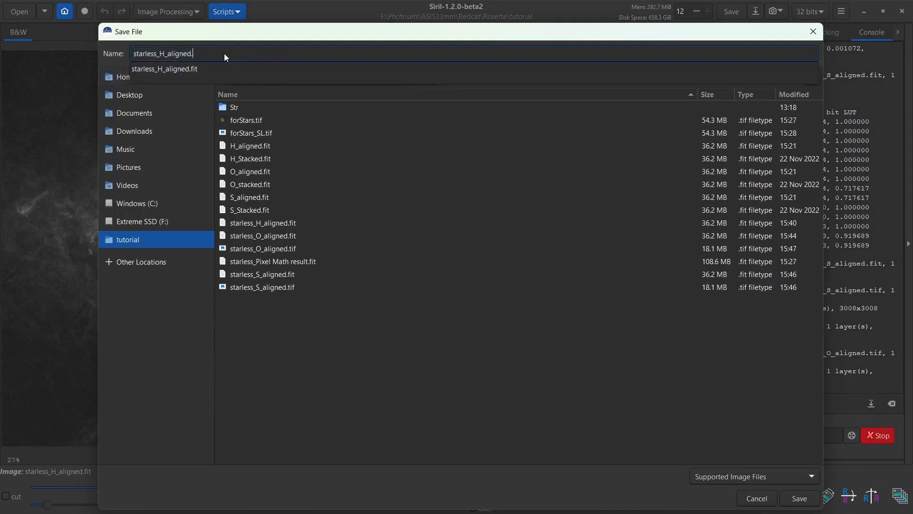
key(BackSpace)
text(.tif)
key(Return)
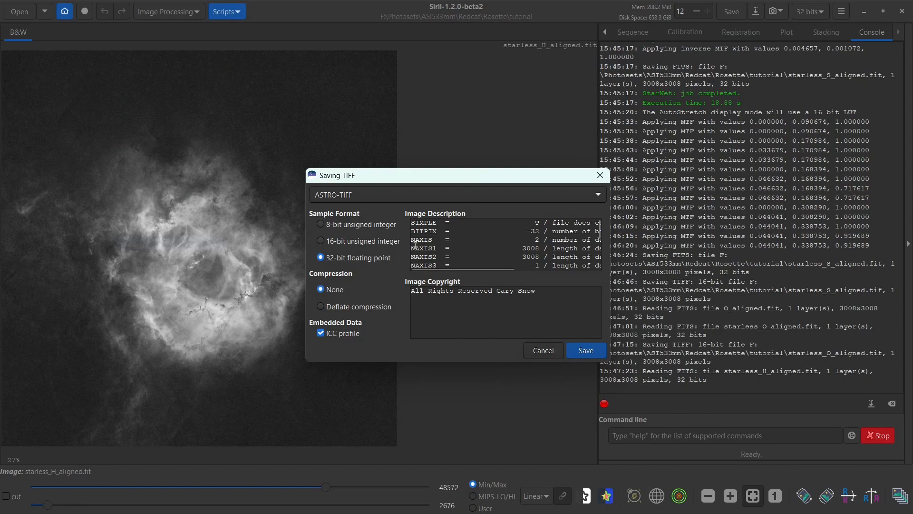
key(ctrl+a)
key(Delete)
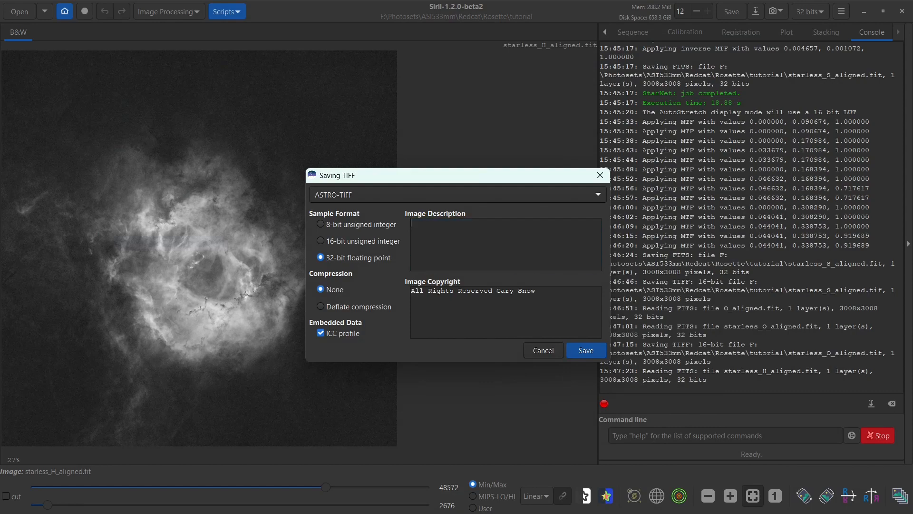
click(581, 348)
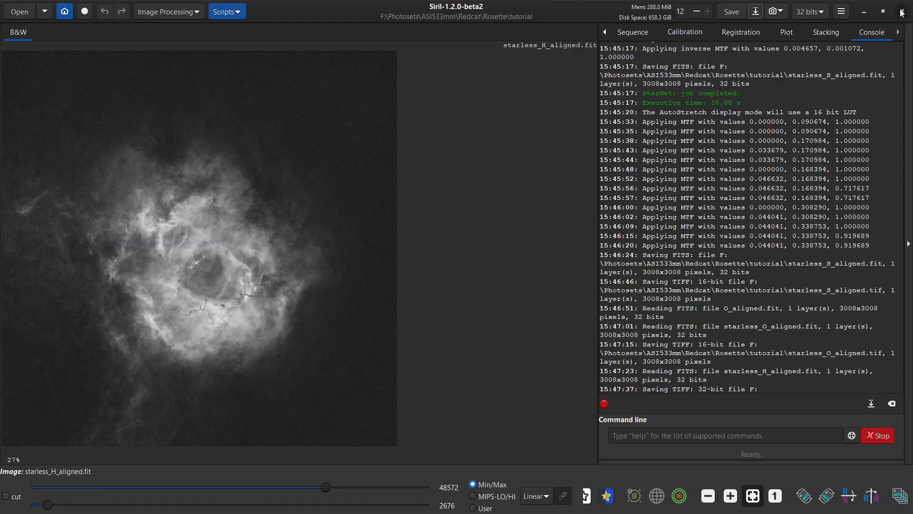
Close Siril, switch to GIMP and open starless_H_aligned.tif as a new layer in ColorizedSHO.xcf
click(901, 12)
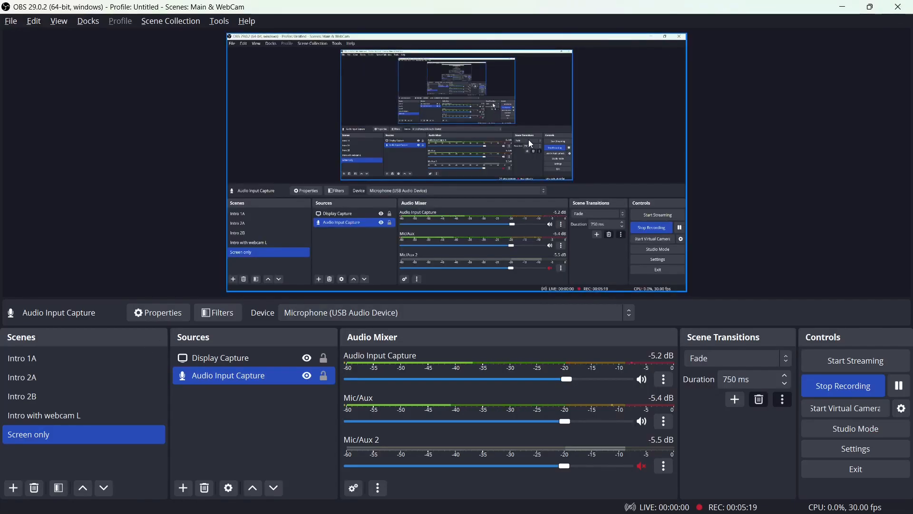
key(alt+Tab)
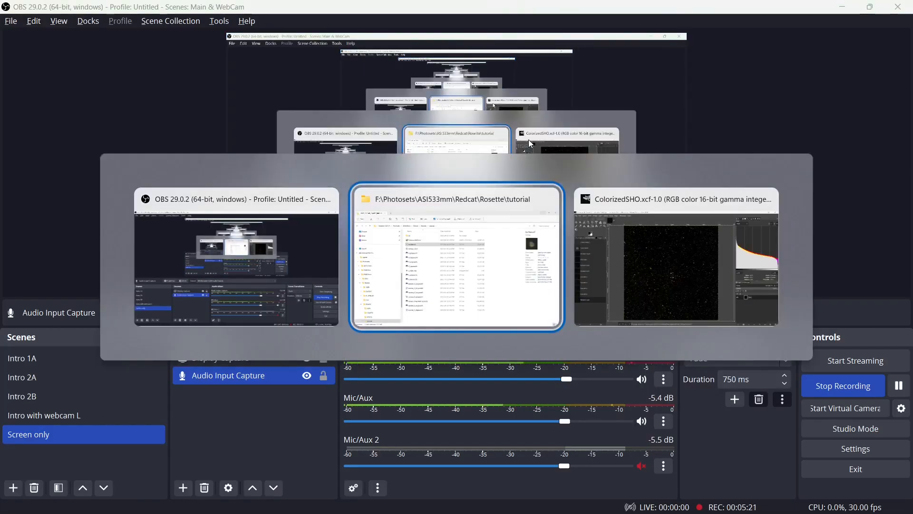
key(alt+Tab)
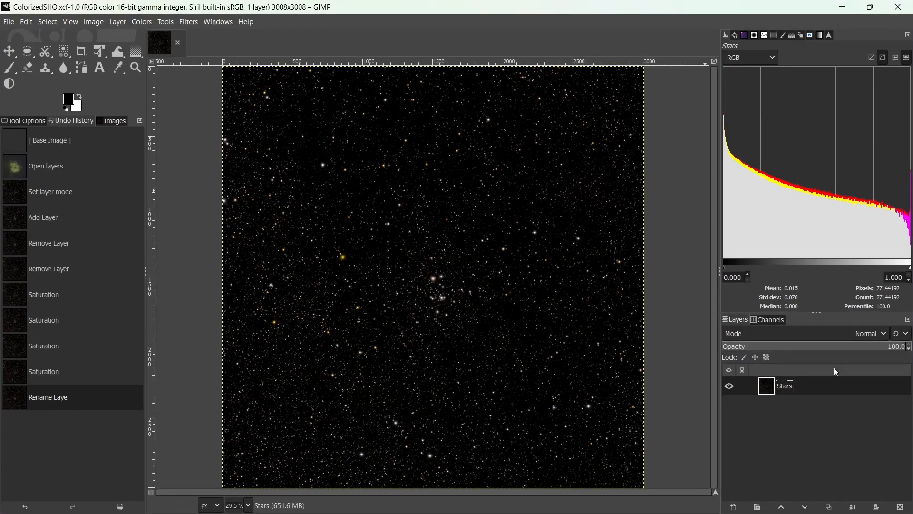
click(8, 22)
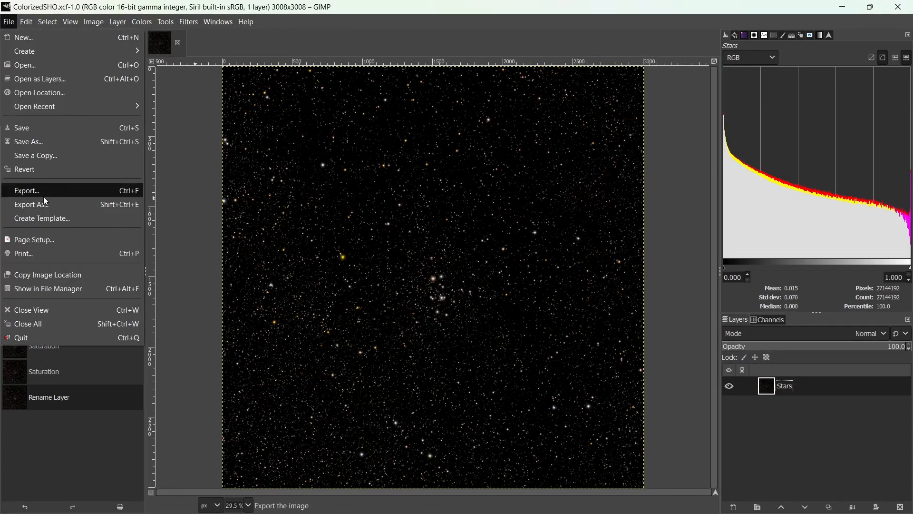
click(34, 79)
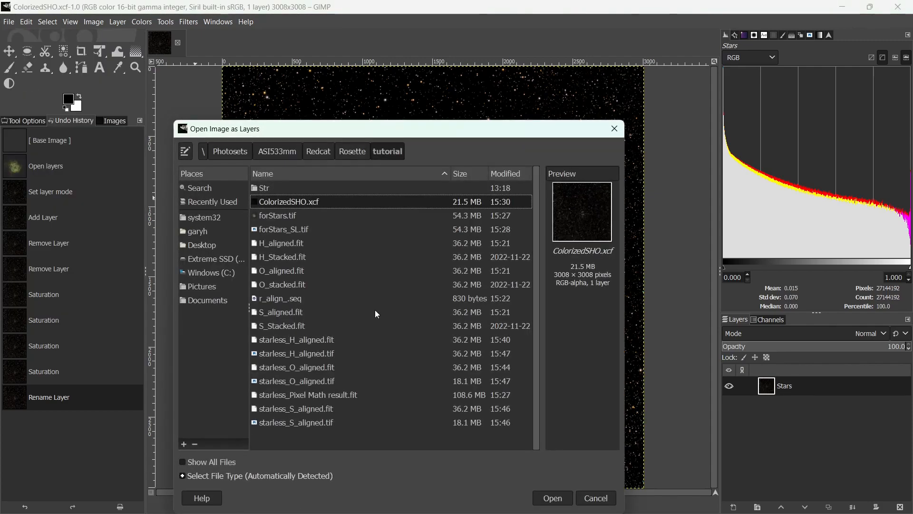
double_click(296, 356)
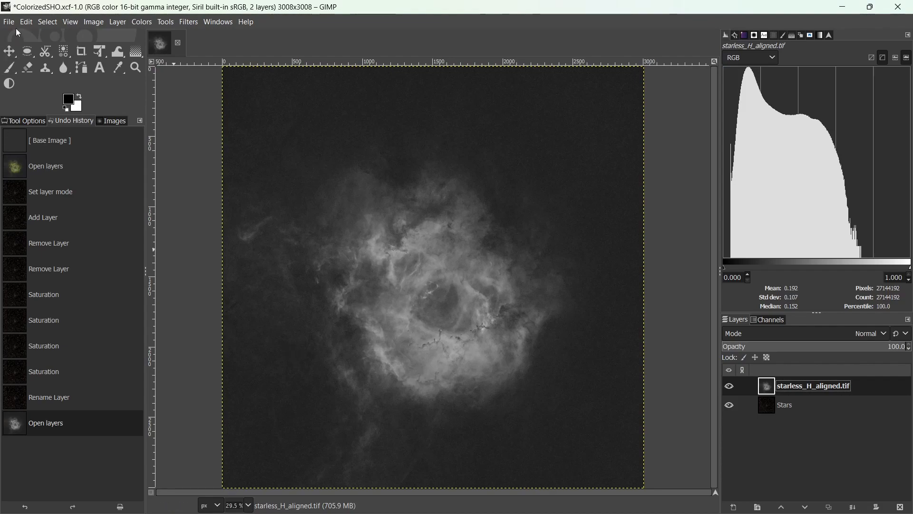
Open starless_O_aligned.tif and starless_S_aligned.tif from the tutorial folder as new layers above the H layer
click(11, 23)
click(33, 79)
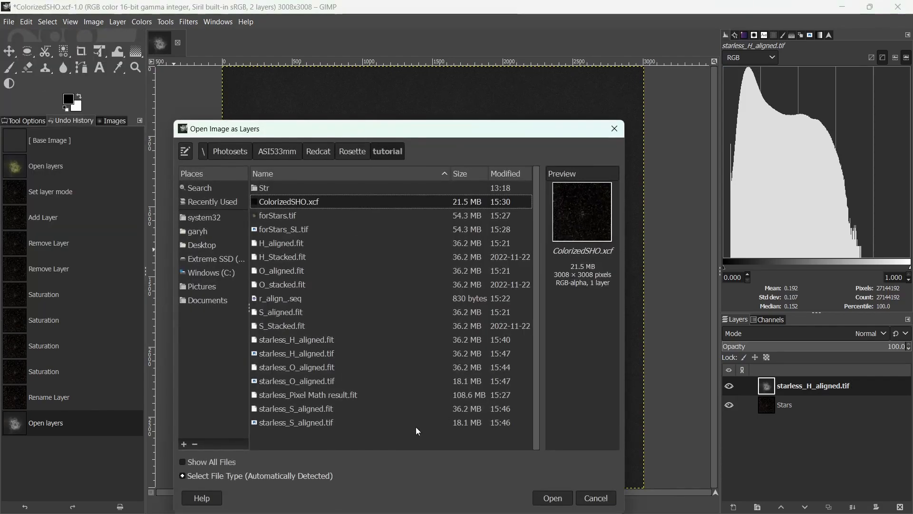
double_click(298, 379)
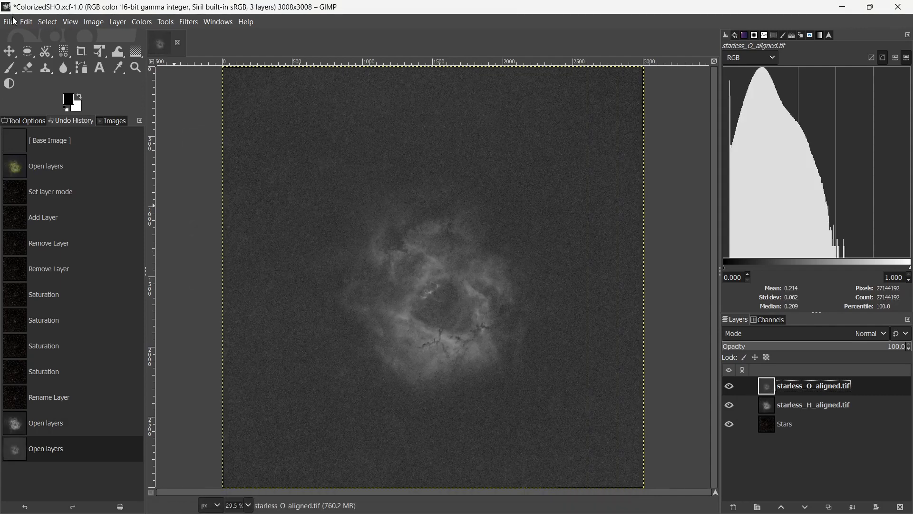
click(15, 22)
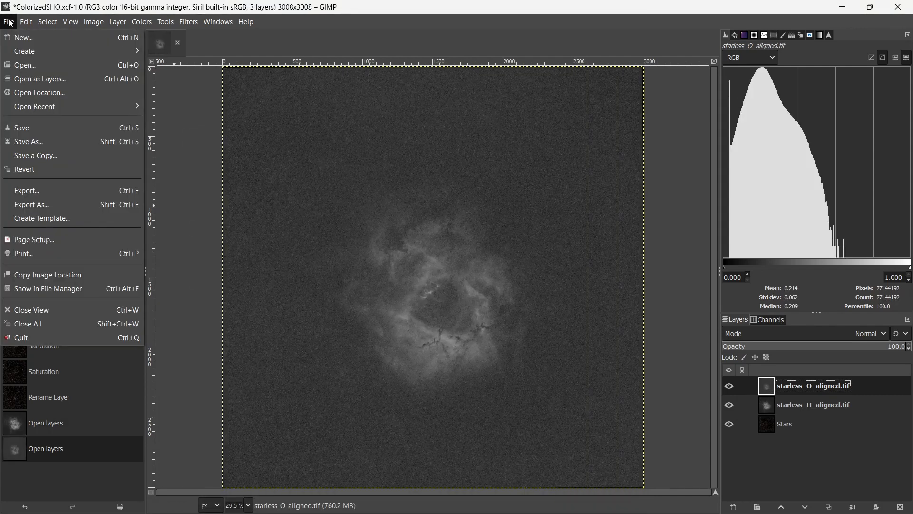
click(32, 80)
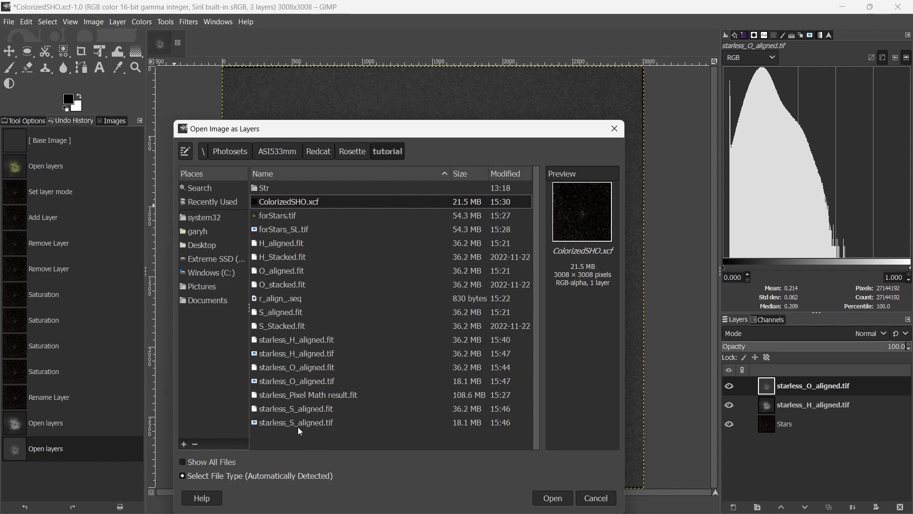
double_click(297, 422)
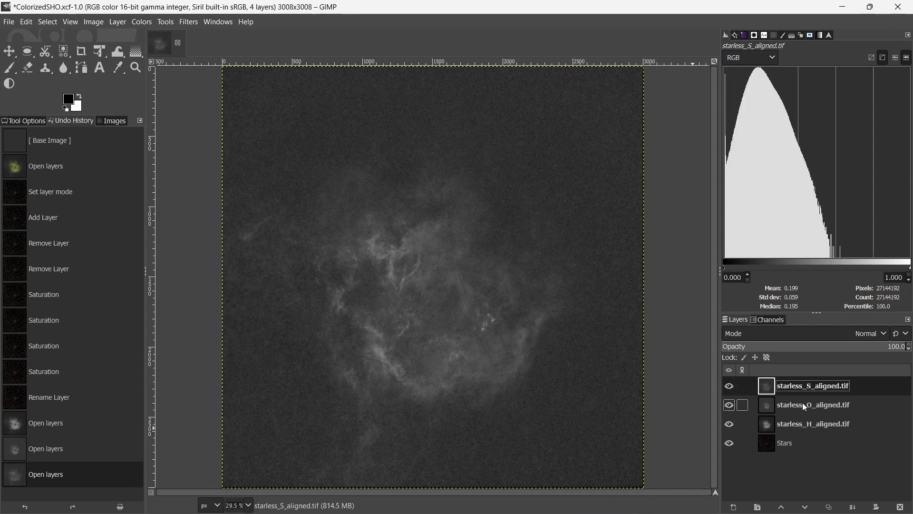
Hide the starless_O_aligned.tif and starless_S_aligned.tif layers so the H layer shows
click(786, 444)
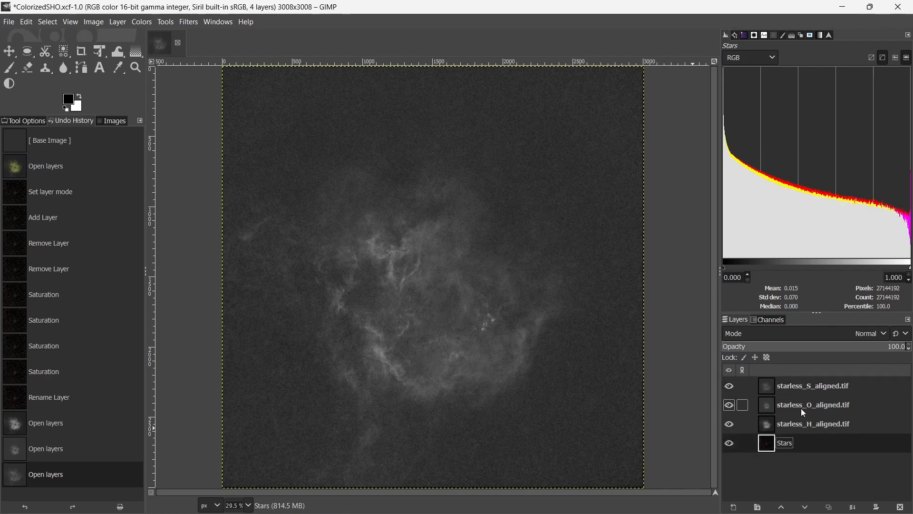
click(729, 405)
click(730, 386)
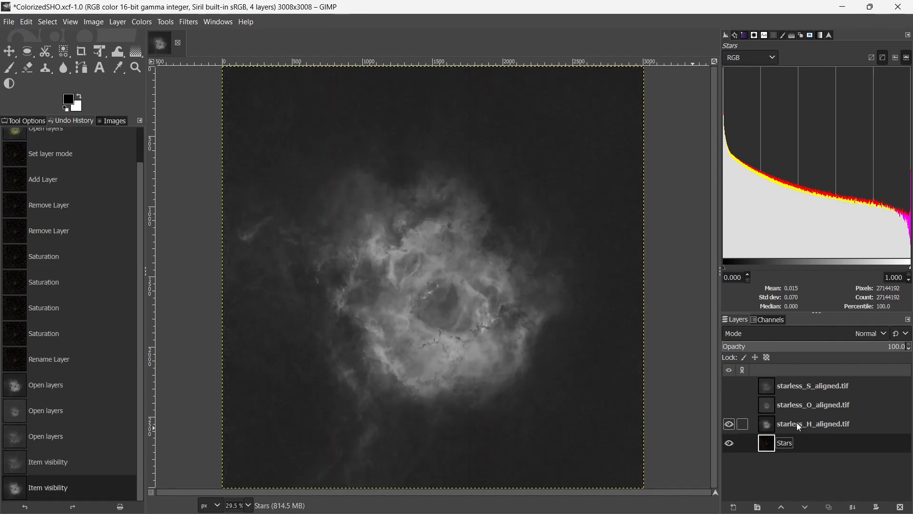
click(799, 425)
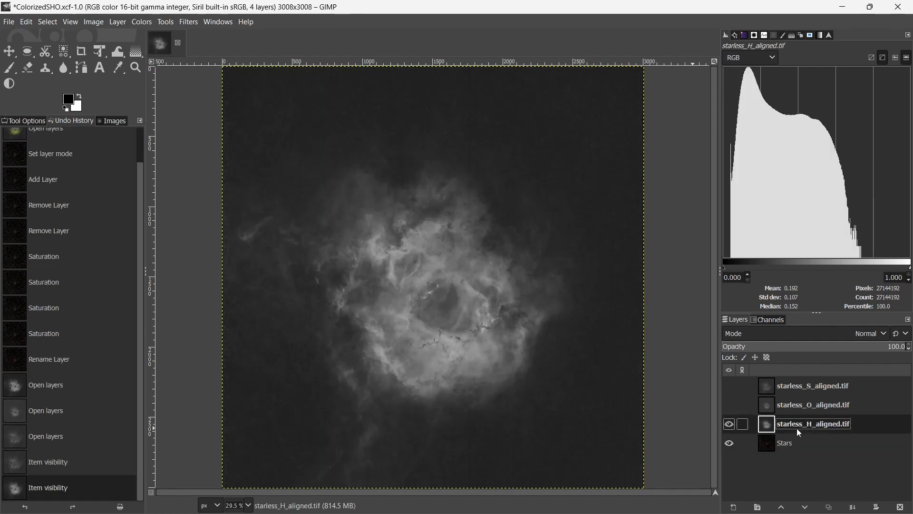
click(189, 25)
click(213, 370)
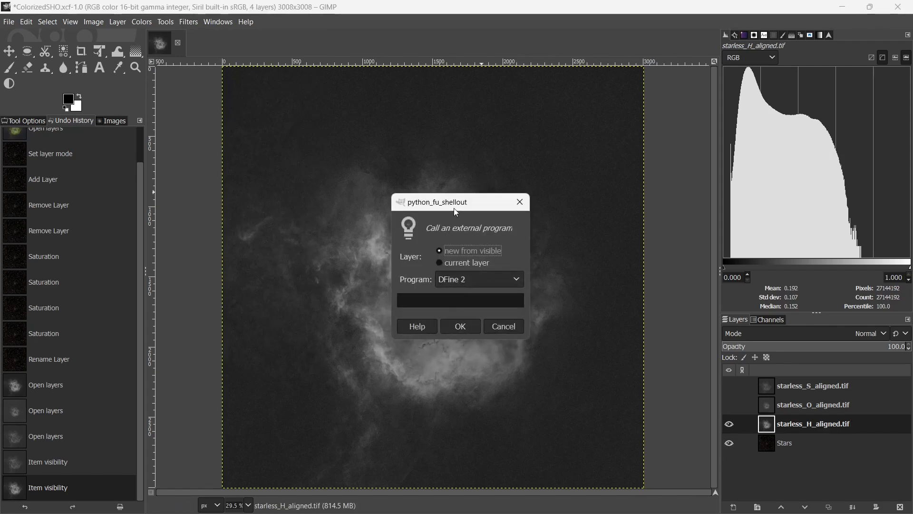
click(464, 328)
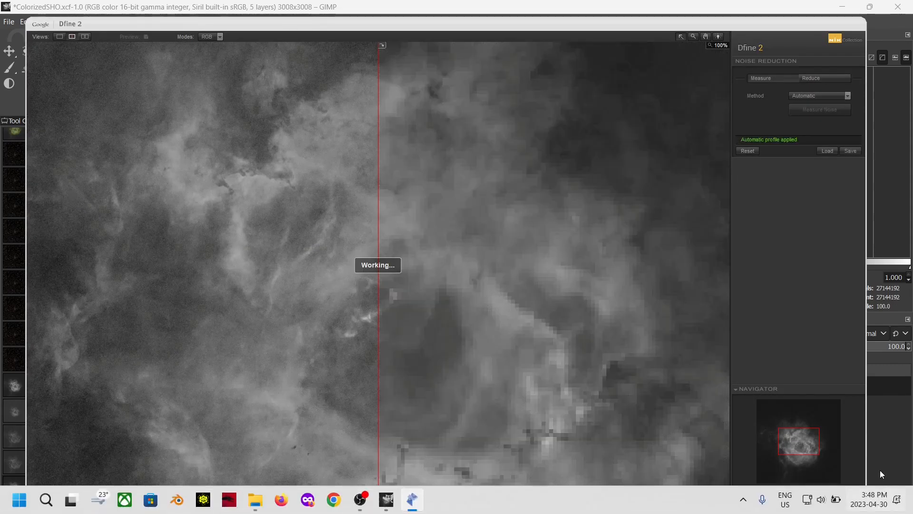
click(782, 497)
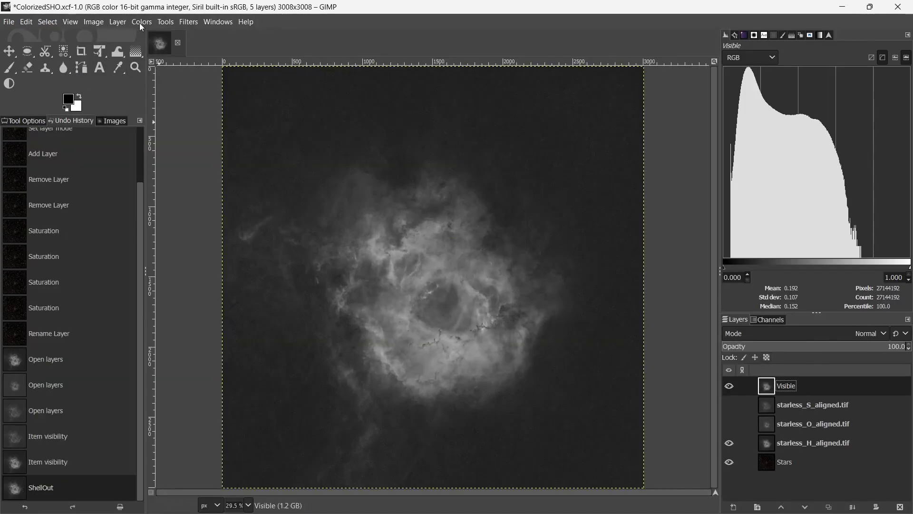
click(94, 20)
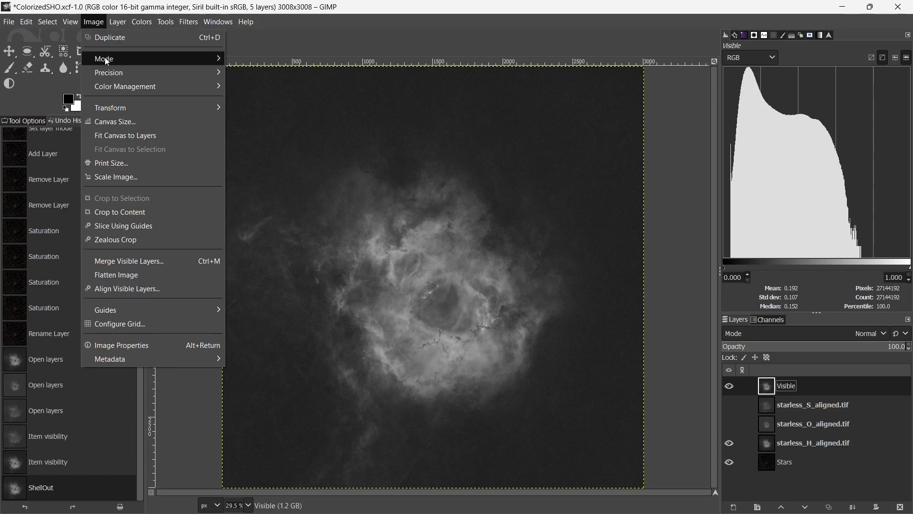
mouse_move(101, 59)
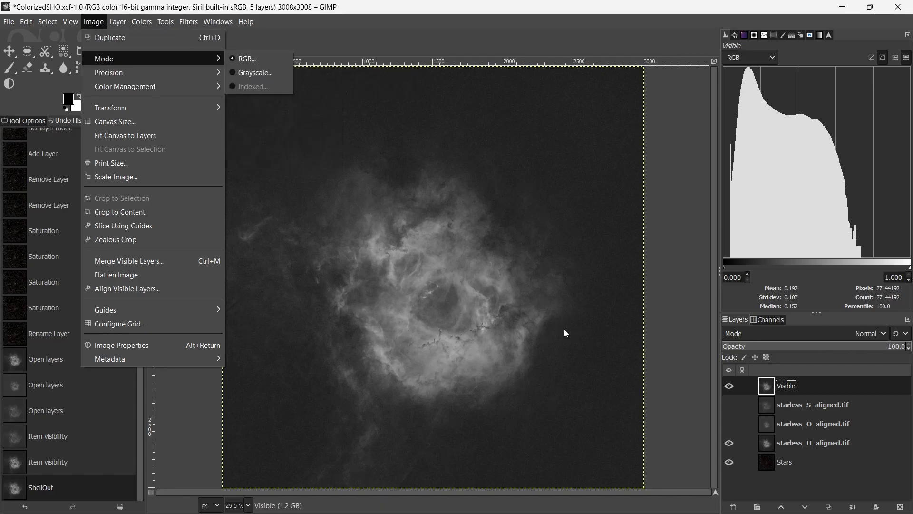
click(365, 154)
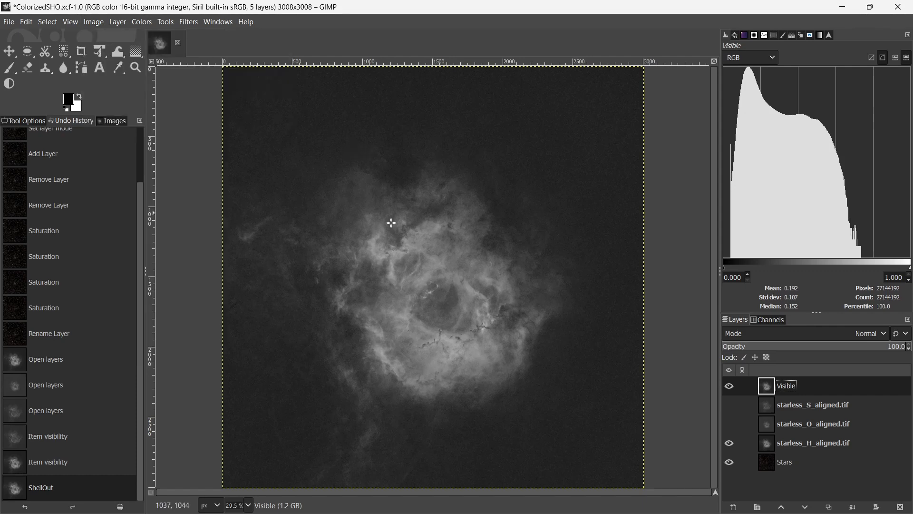
right_click(795, 387)
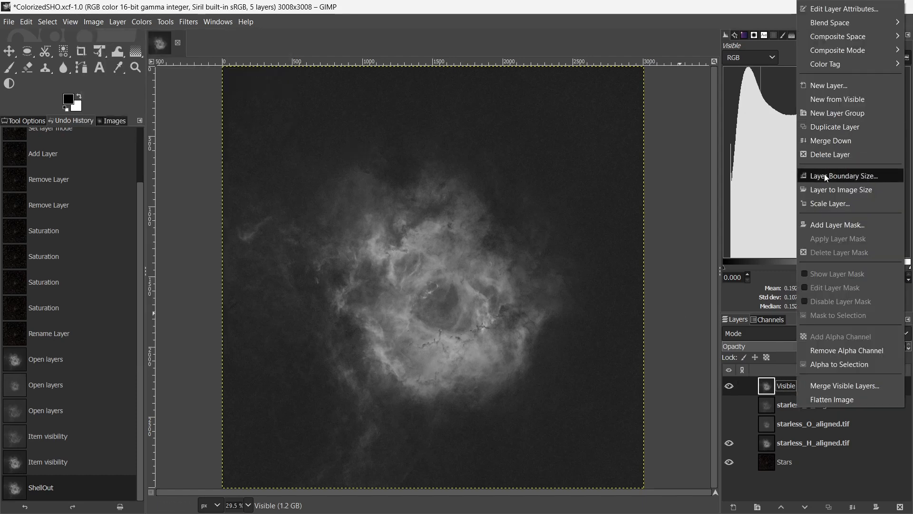
click(818, 157)
Denoise the visible H image in Dfine 2 with the automatic profile, check the before/after preview, and save it as a new layer
click(188, 22)
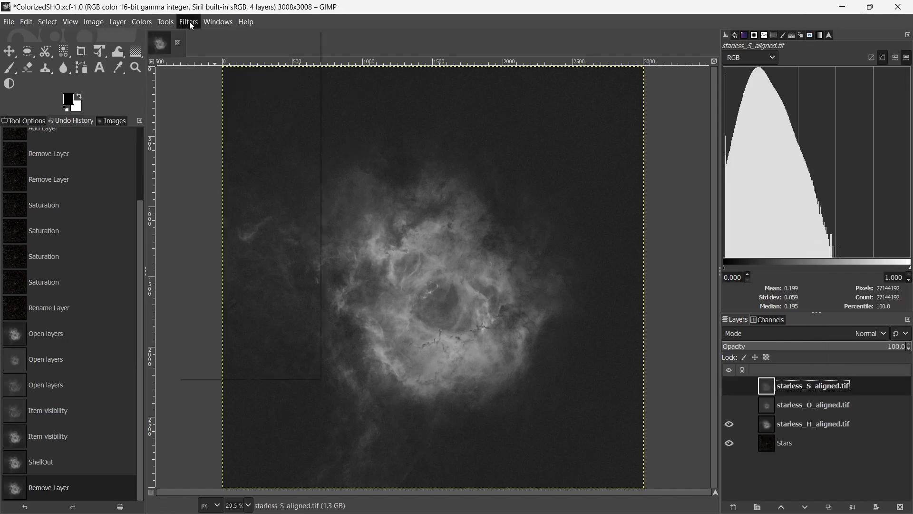
click(267, 368)
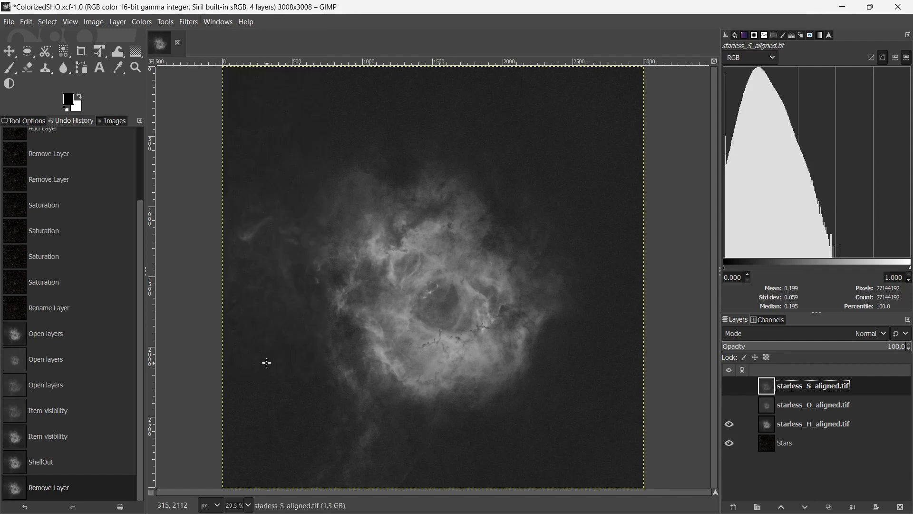
click(460, 324)
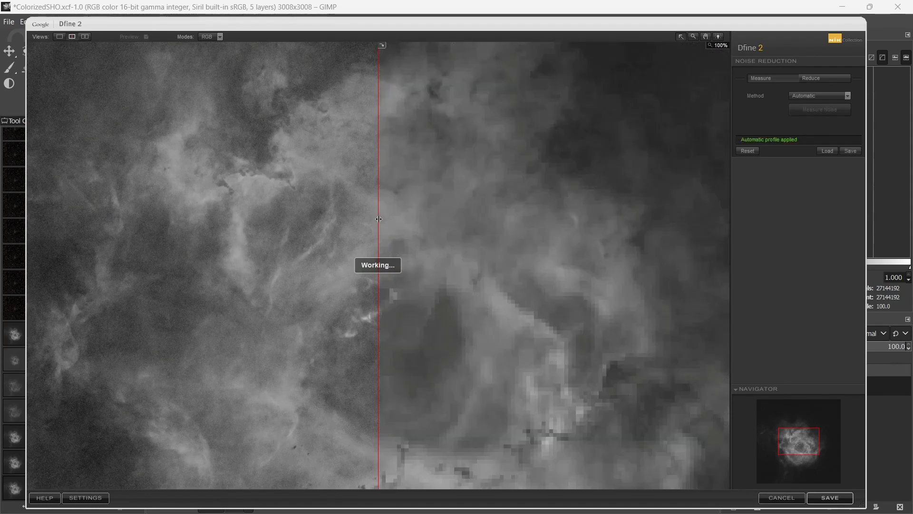
click(547, 374)
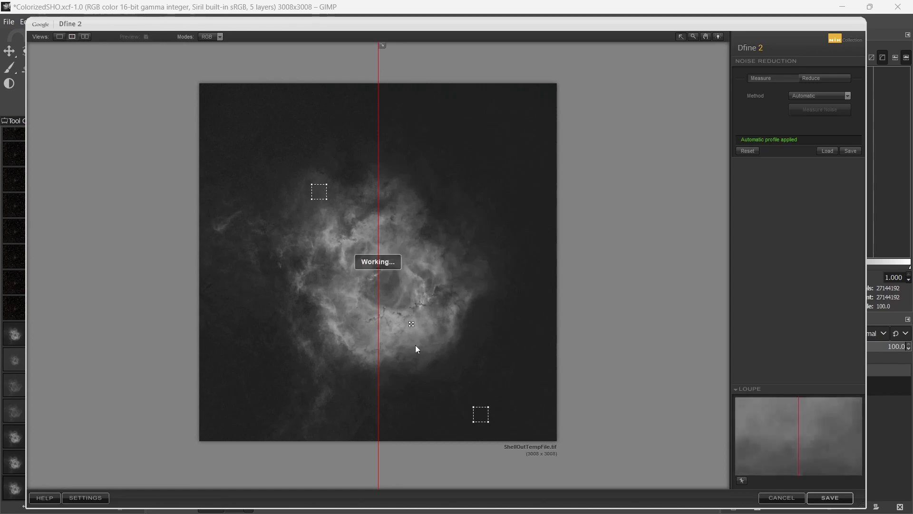
click(402, 213)
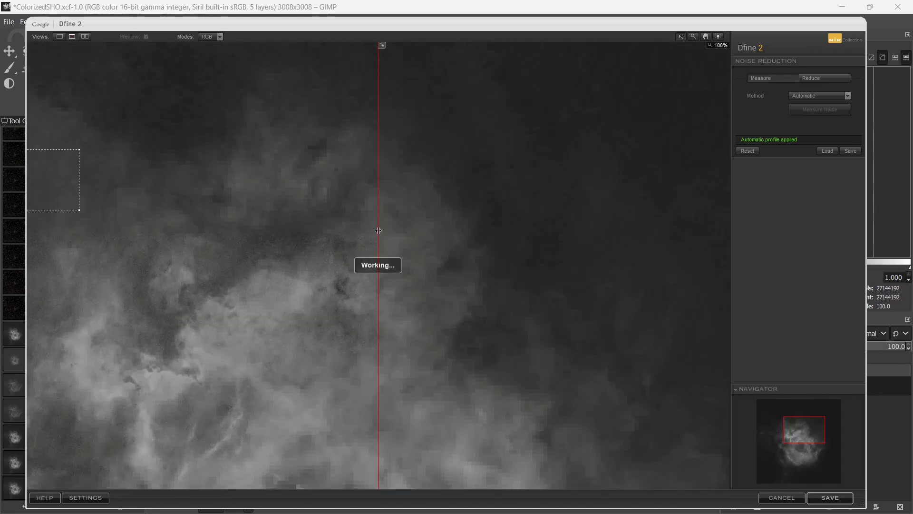
drag(378, 230, 38, 219)
click(830, 498)
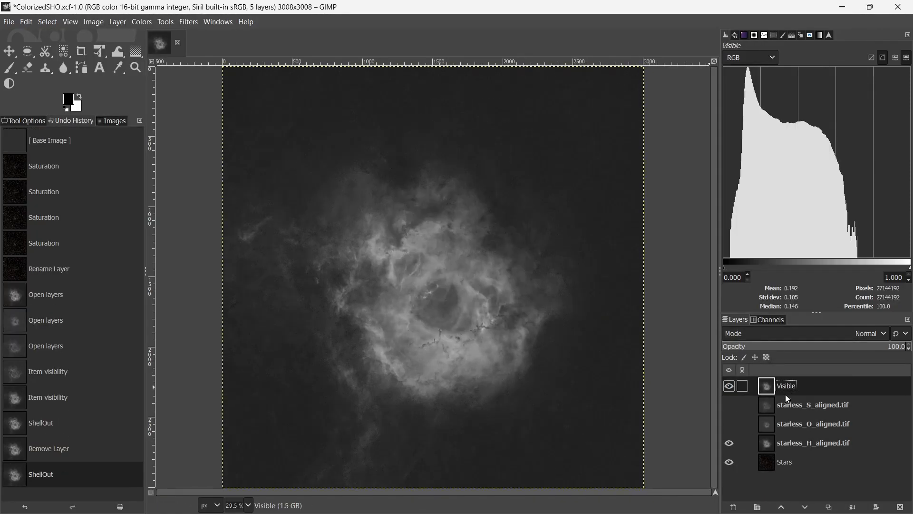
Copy the original starless_H_aligned.tif layer's name and delete that layer after renaming it Layer
click(789, 442)
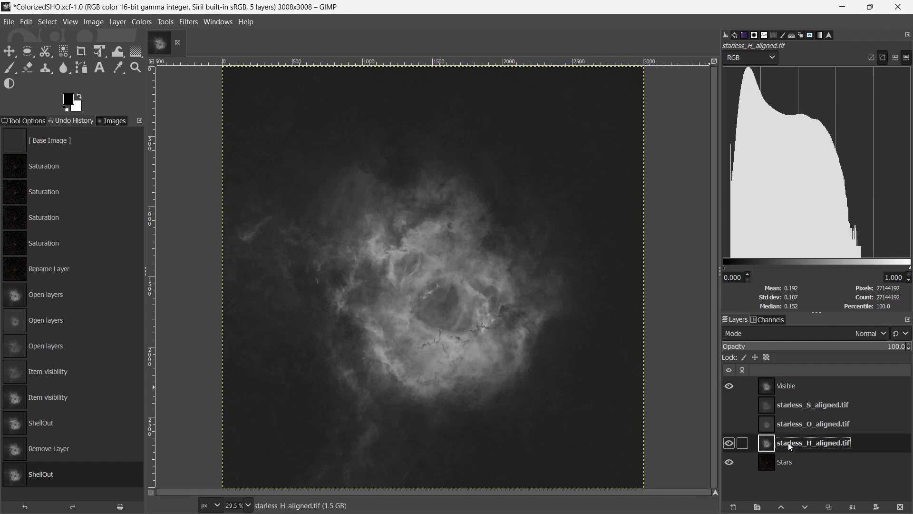
double_click(815, 443)
key(ctrl+c)
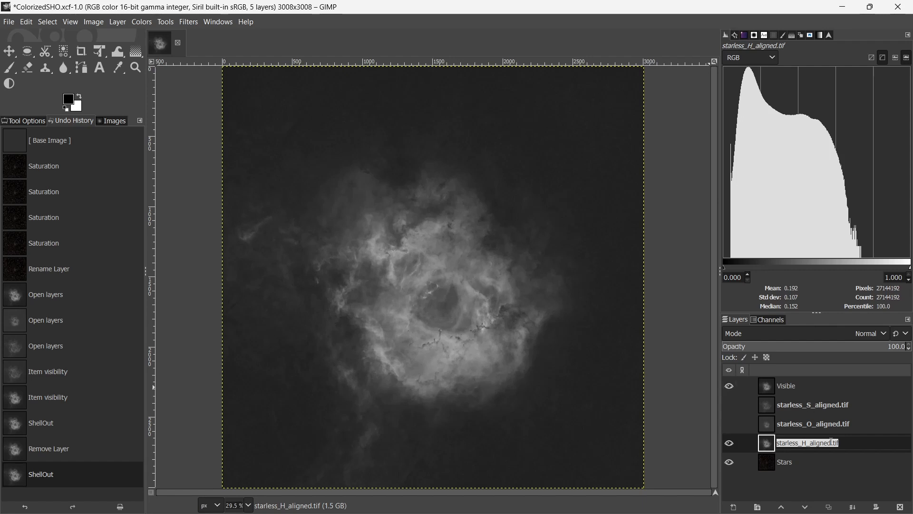
right_click(846, 444)
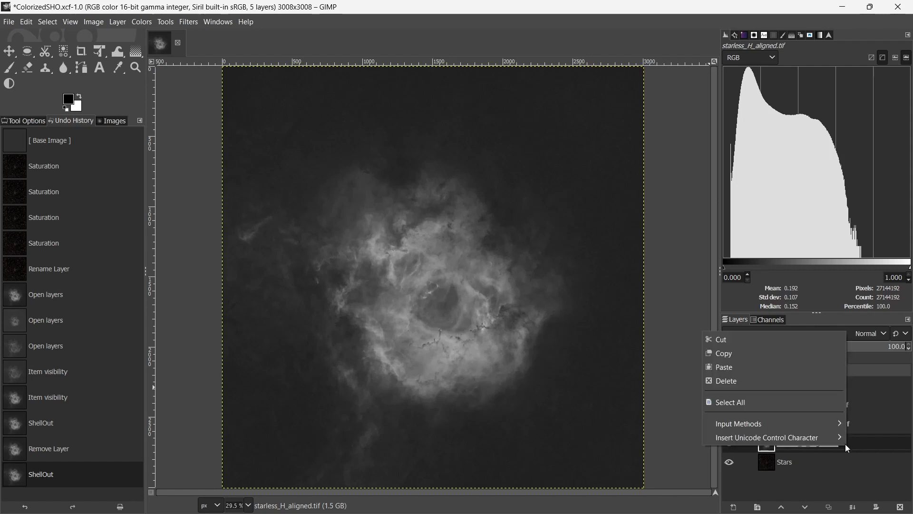
click(721, 381)
text(Layer)
key(Return)
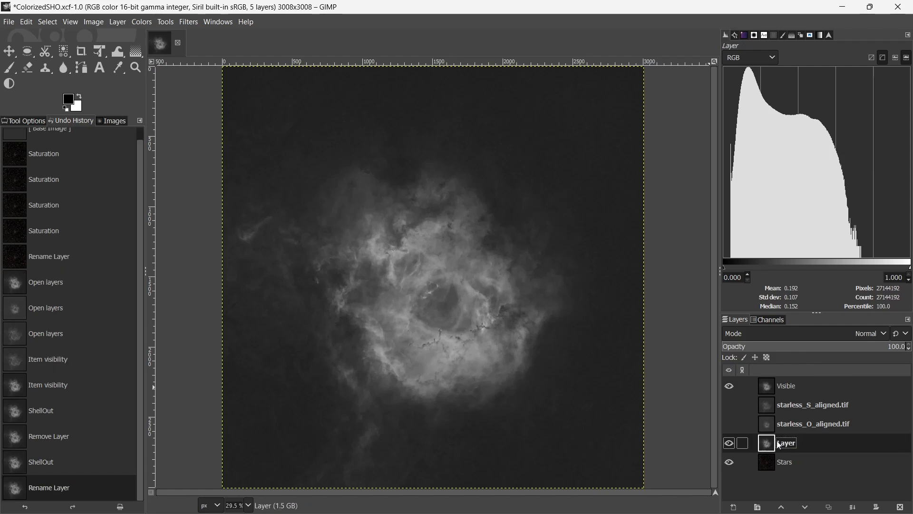
right_click(798, 441)
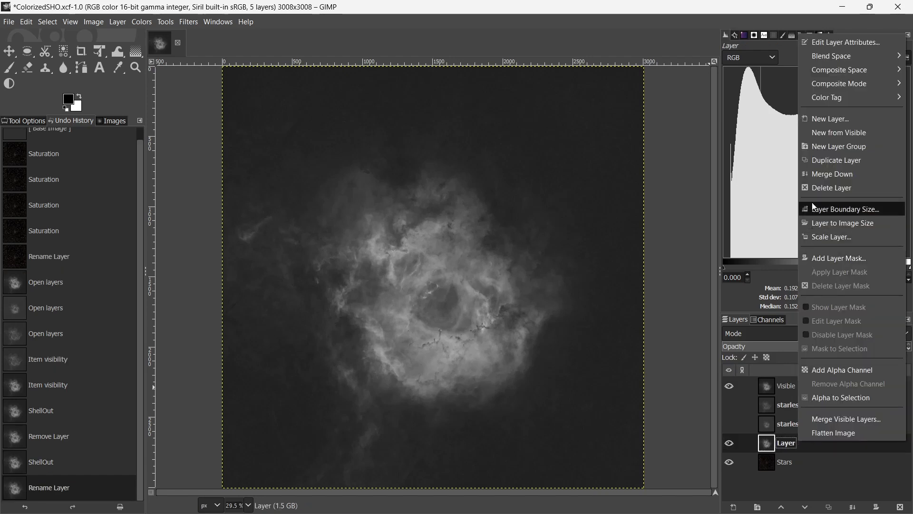
click(812, 189)
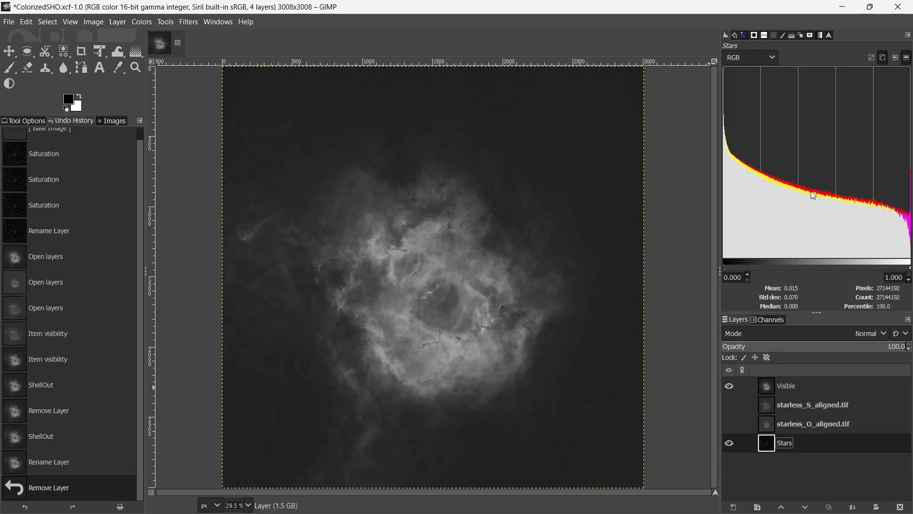
Rename the denoised Visible layer starless_H_aligned.tif and move it directly above the Stars layer
double_click(795, 384)
key(ctrl+v)
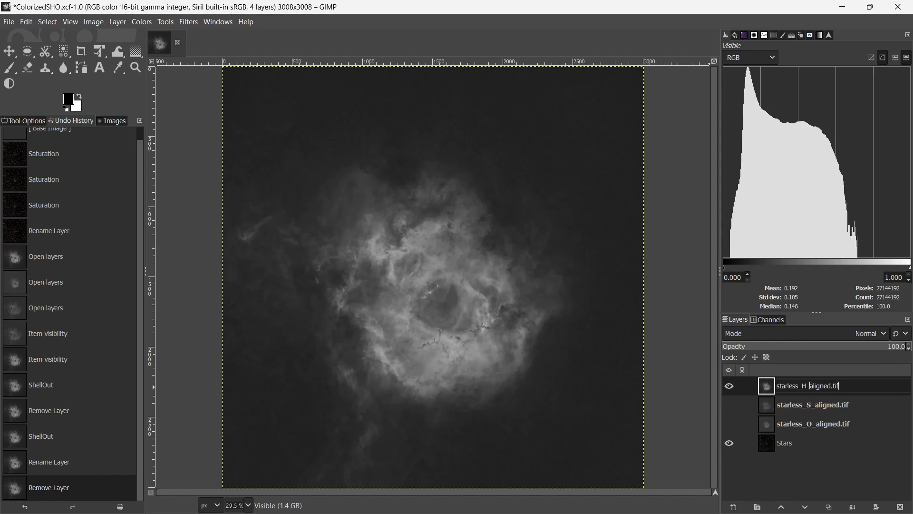
key(Return)
drag(794, 386, 771, 421)
click(796, 405)
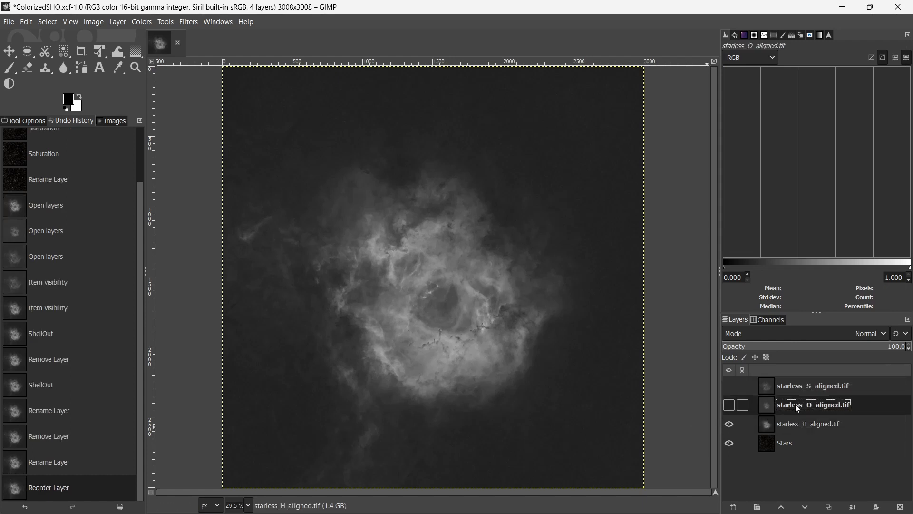
Show the starless_O_aligned.tif layer and send it to DFine 2 through ShellOut as the current layer
click(730, 406)
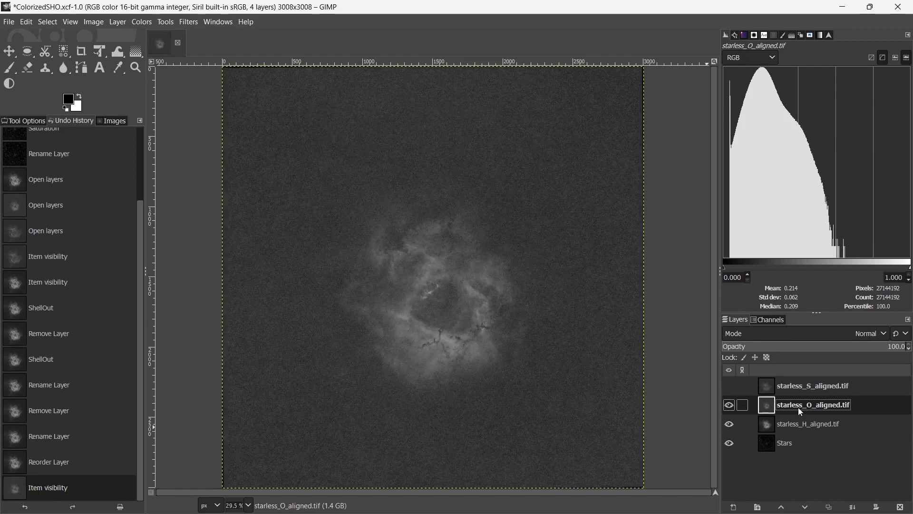
click(194, 22)
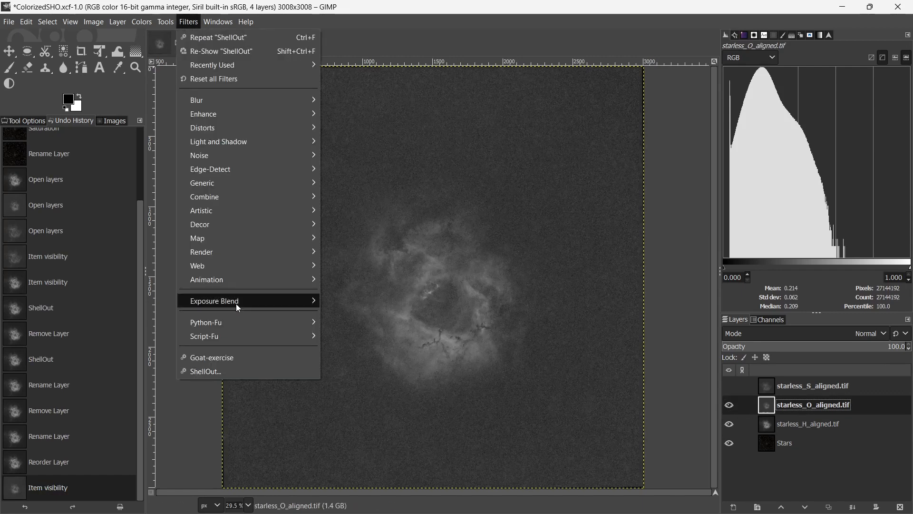
click(236, 373)
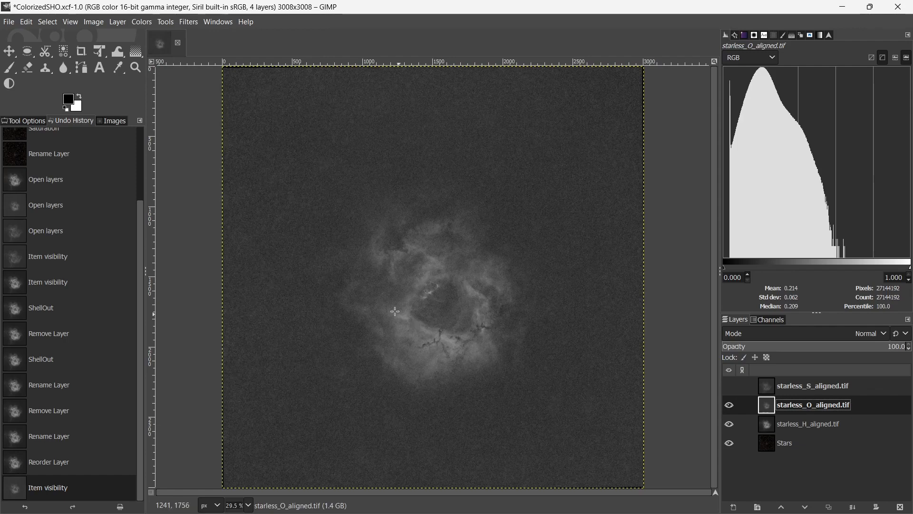
click(439, 265)
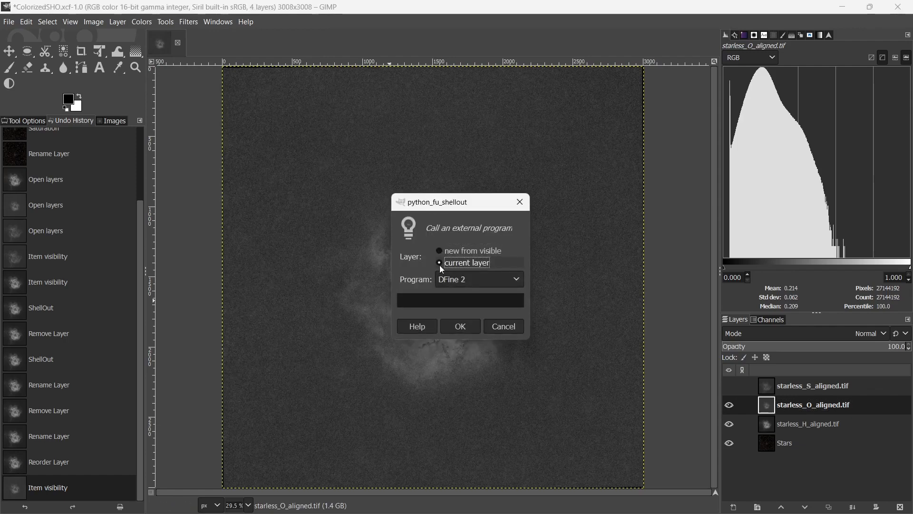
click(465, 325)
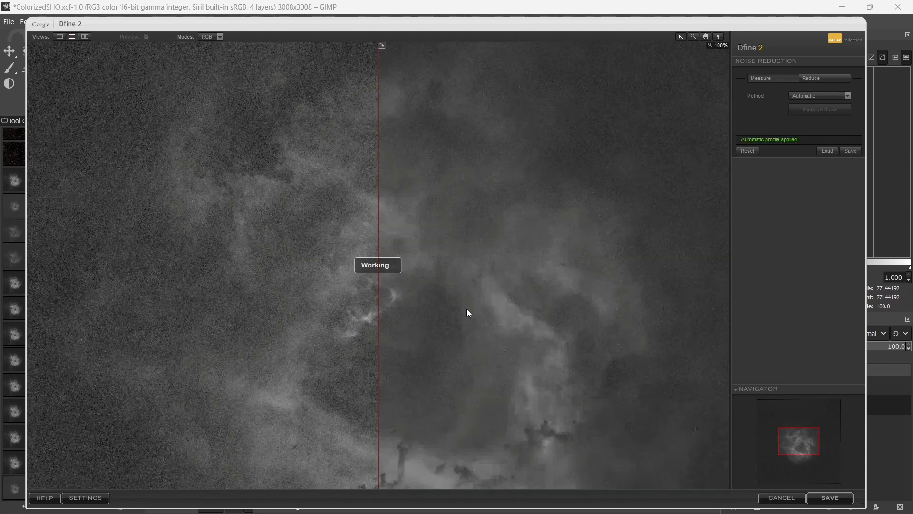
Move the noise sample near the O image's upper-right edge off the black border and remeasure the noise with the Manual method
scroll(466, 309, down, 1)
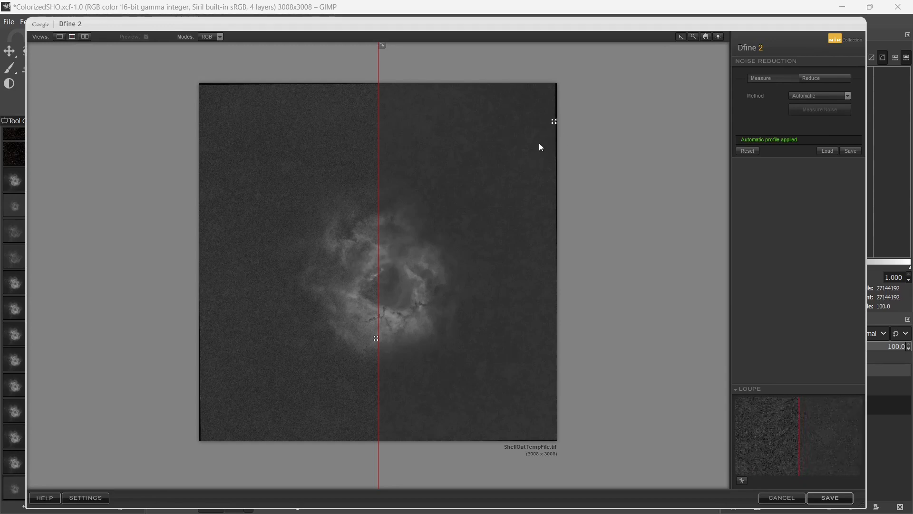
scroll(541, 145, up, 1)
drag(719, 182, 693, 184)
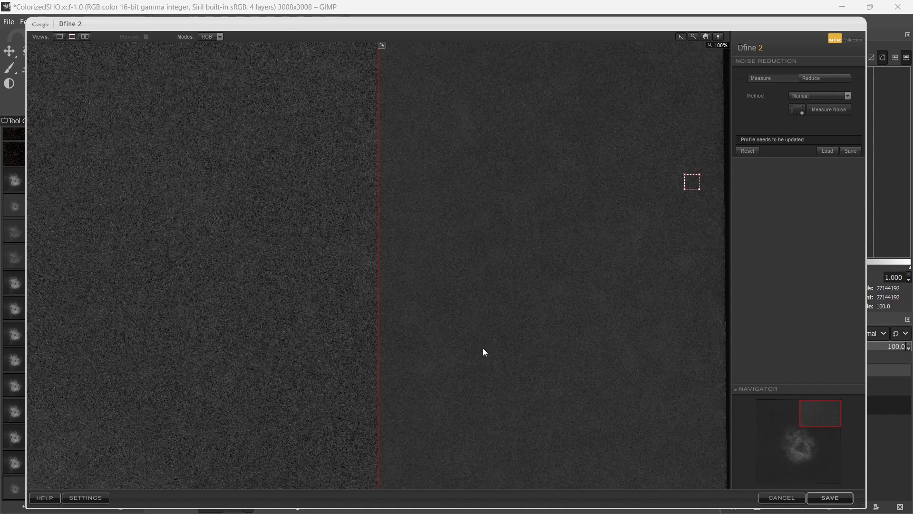
scroll(457, 365, down, 1)
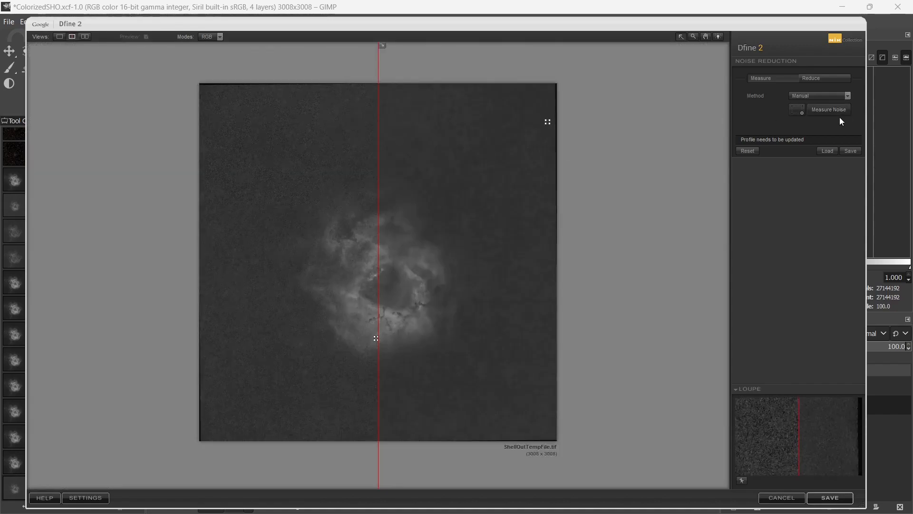
click(827, 109)
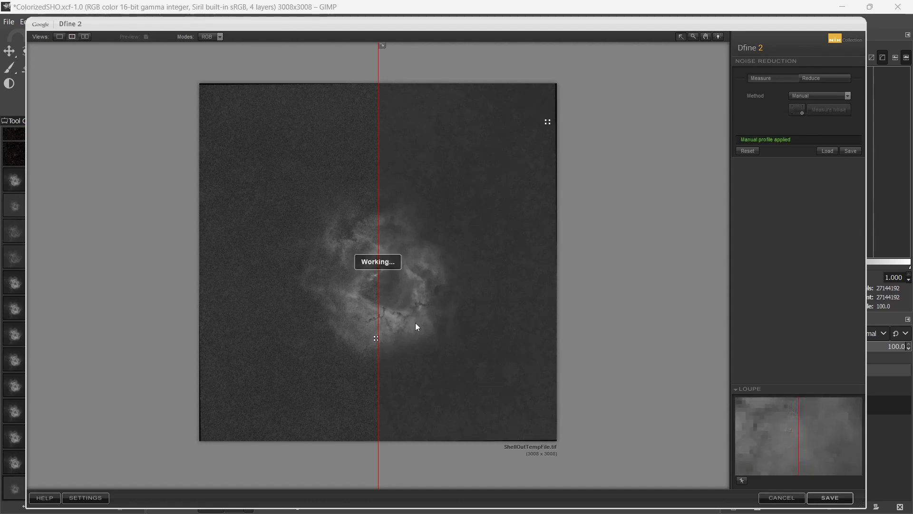
Compare the O nebula before and after noise reduction at 100% and save the denoised result back to its layer
click(406, 222)
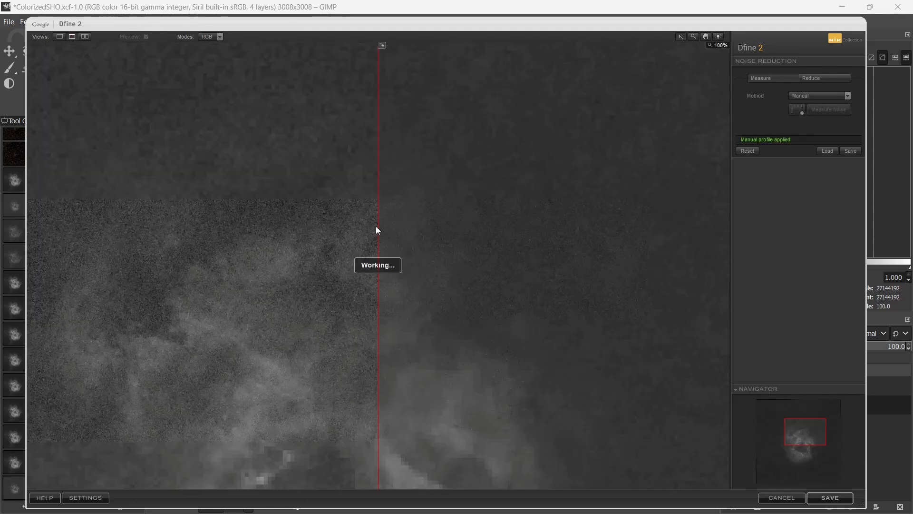
drag(378, 229, 72, 267)
drag(816, 423, 809, 434)
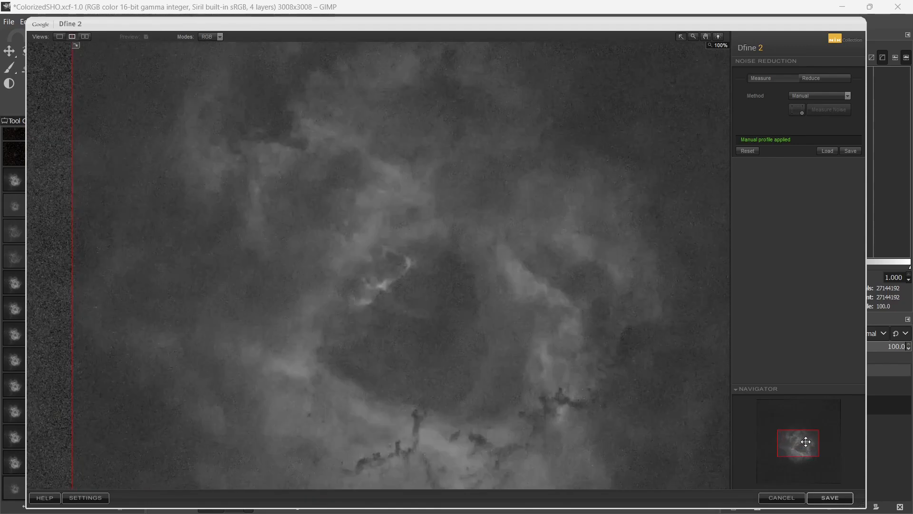
click(830, 497)
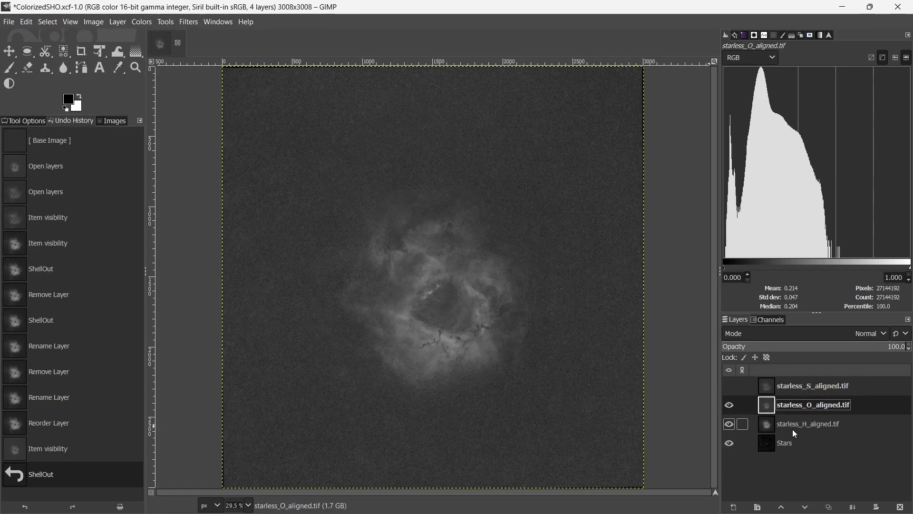
Select and show the starless_S_aligned.tif layer, and send it as the current layer to DFine 2
click(791, 380)
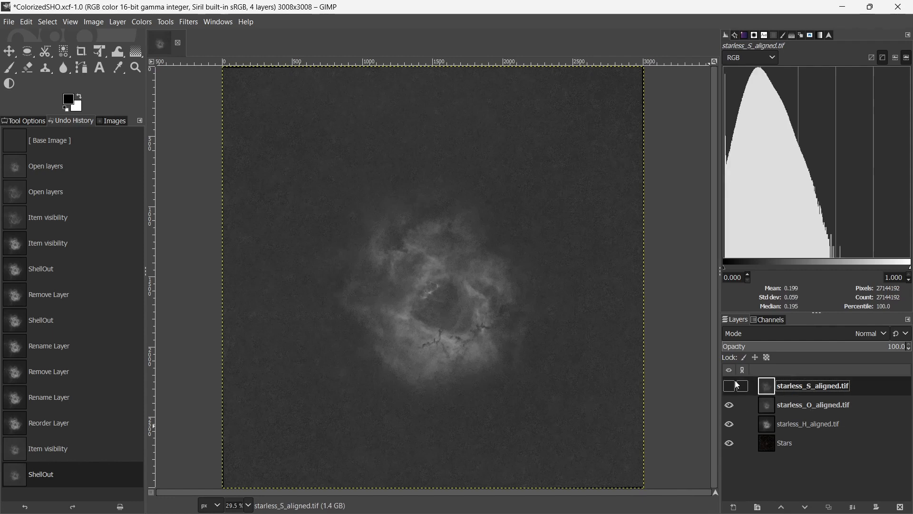
click(730, 386)
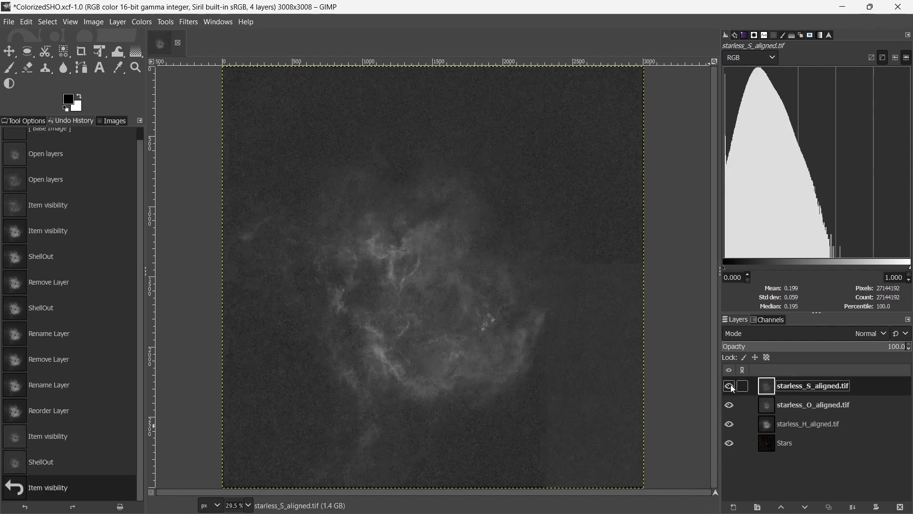
click(191, 22)
click(223, 372)
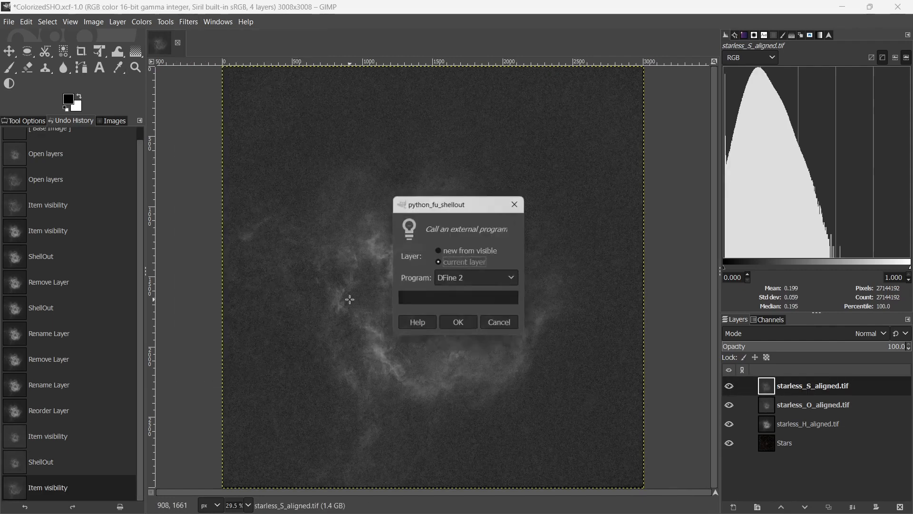
click(460, 326)
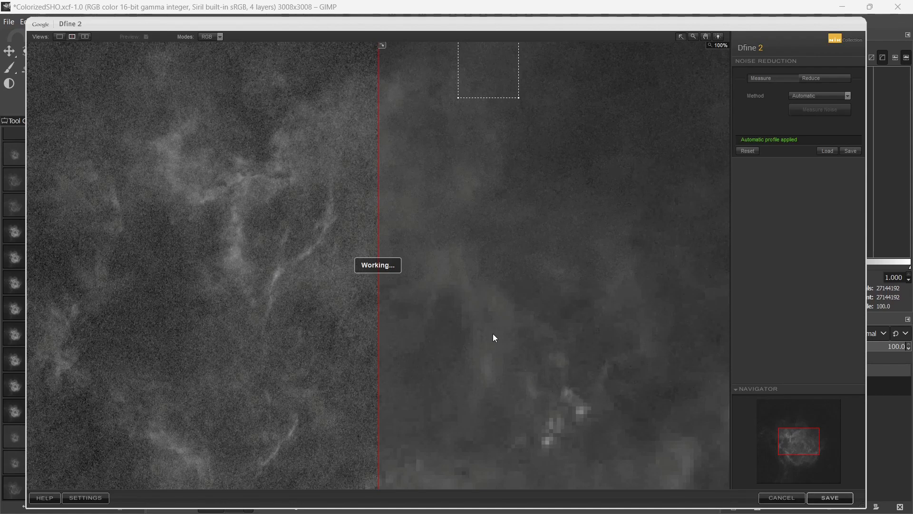
Move the S image's lower-right noise sample inward from the black border and remeasure the noise manually
key(space)
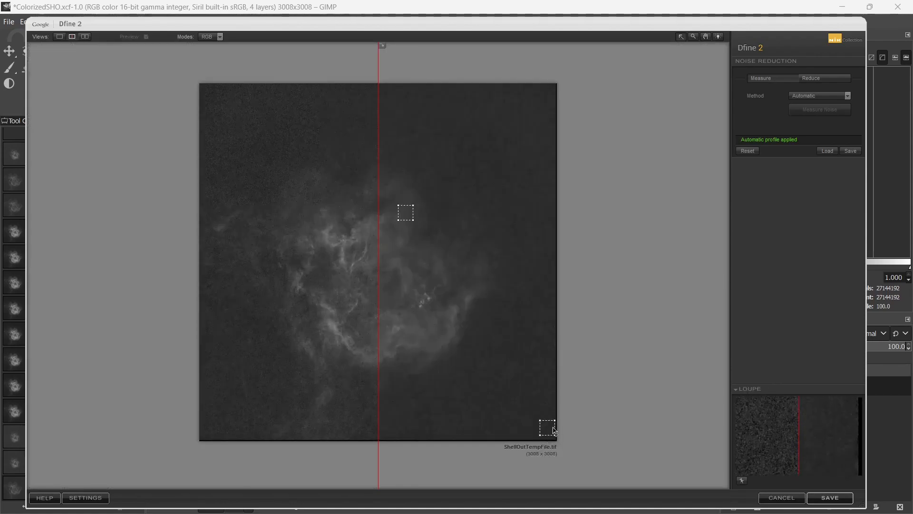
click(504, 433)
drag(666, 426, 629, 417)
click(828, 110)
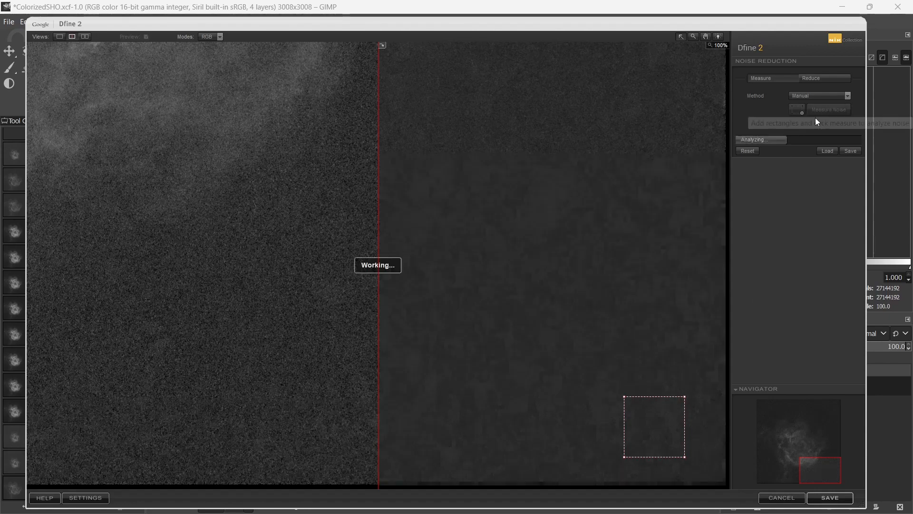
Compare the S nebula's core before and after noise reduction and save the denoised result back to its layer
drag(825, 473, 795, 445)
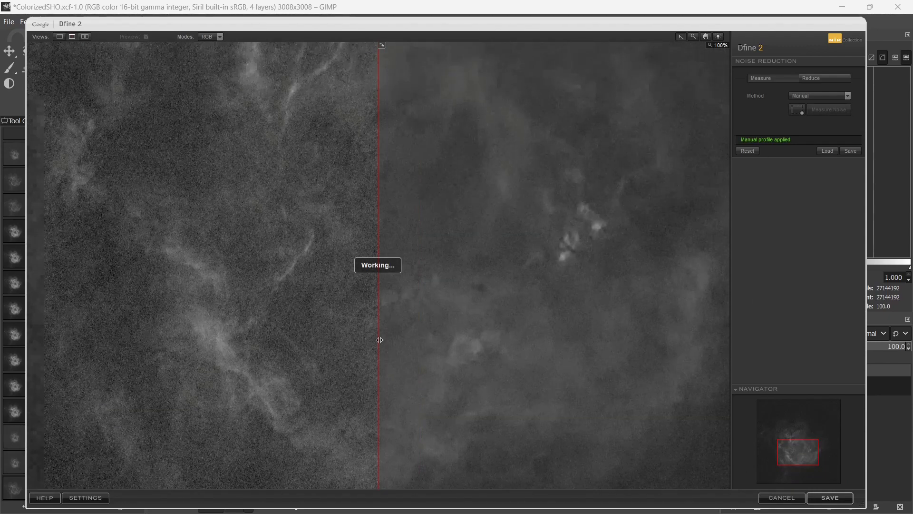
drag(378, 357, 46, 307)
click(818, 499)
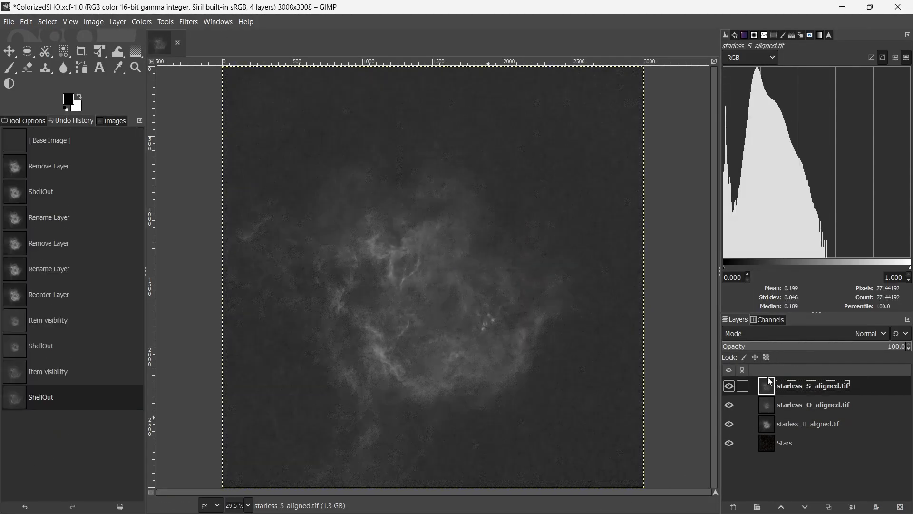
Hide the starless_S_aligned.tif and starless_O_aligned.tif layers and select the starless_H_aligned.tif layer
click(730, 386)
click(730, 405)
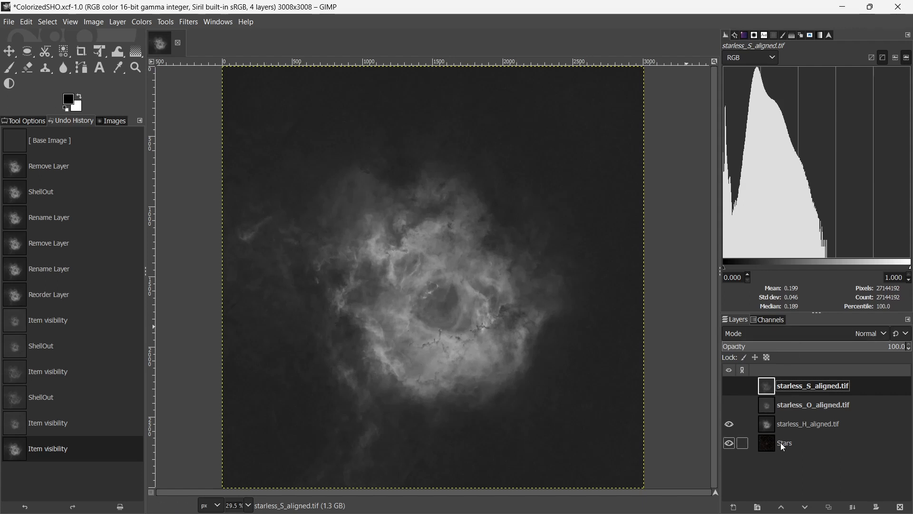
click(801, 425)
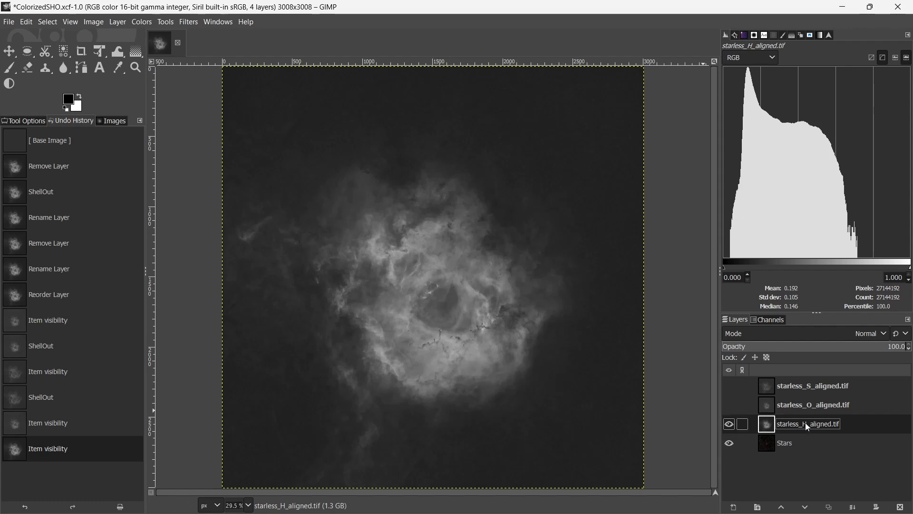
Try flattening the H layer's contrast in Curves with points at input 16.83, output 21.37 and input 65.93, output 56.46
click(140, 23)
click(156, 162)
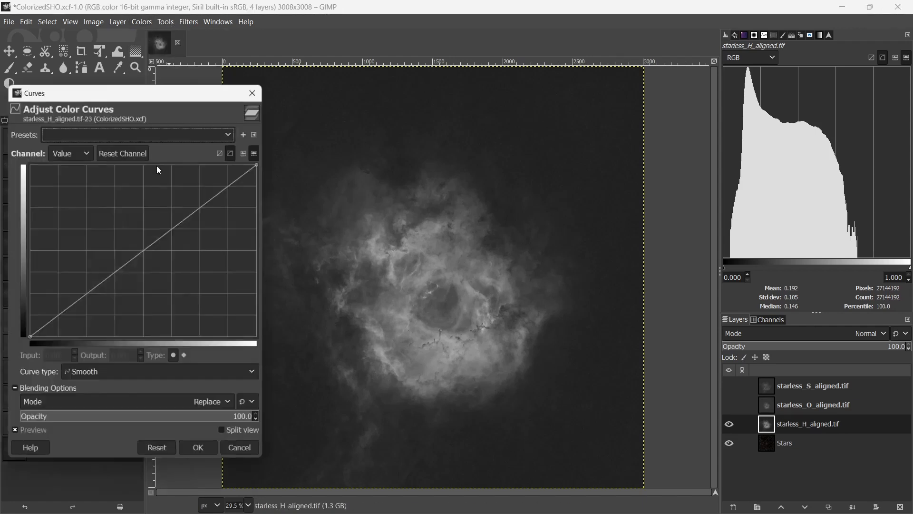
click(249, 149)
click(261, 149)
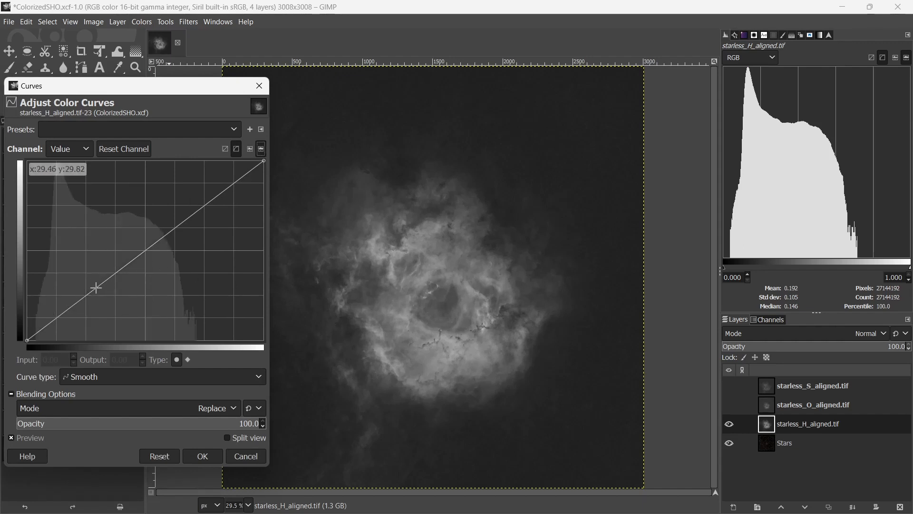
drag(74, 305, 67, 302)
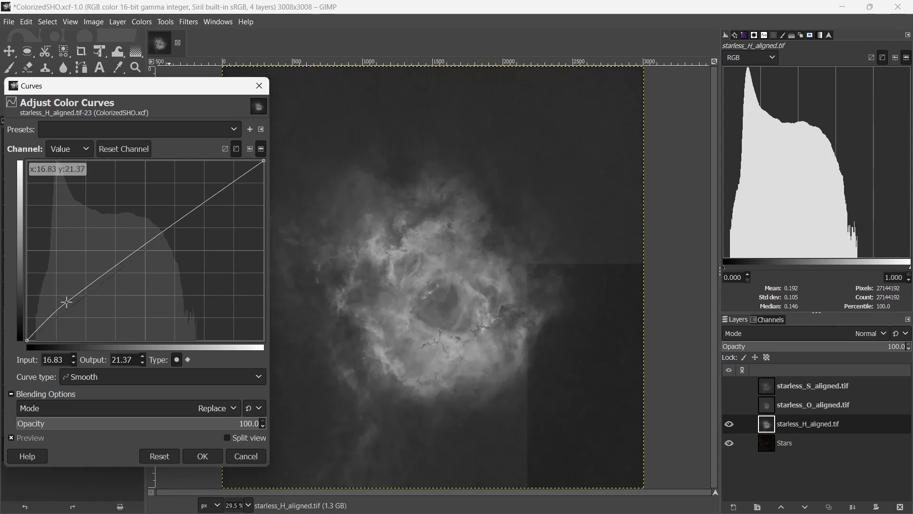
drag(175, 228, 183, 239)
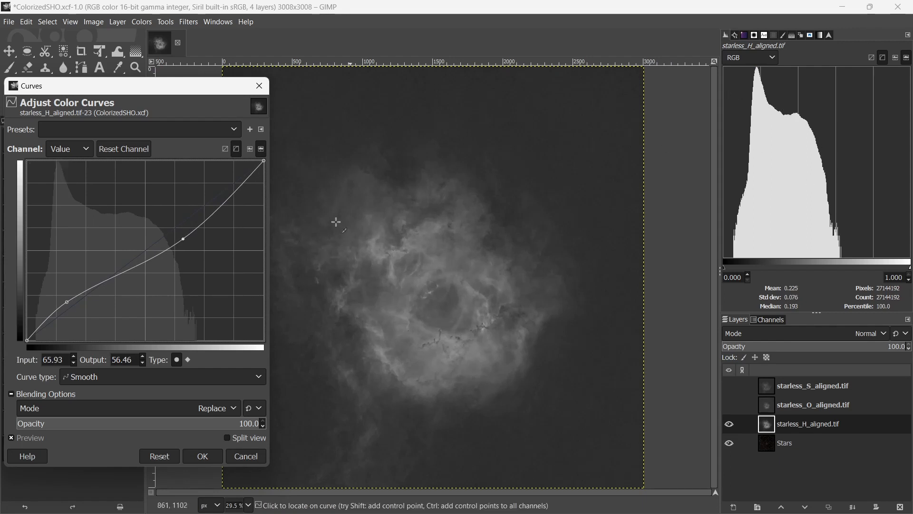
Reset the H curve, try a white point at input 83.57 and a shadow point at 13.03/11.35, and discard the Curves adjustment
click(160, 457)
drag(263, 161, 222, 152)
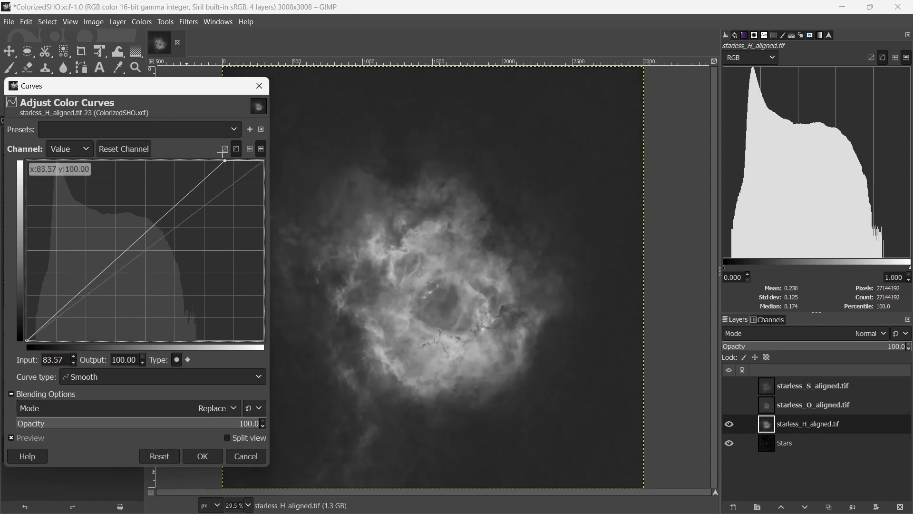
drag(119, 256, 125, 260)
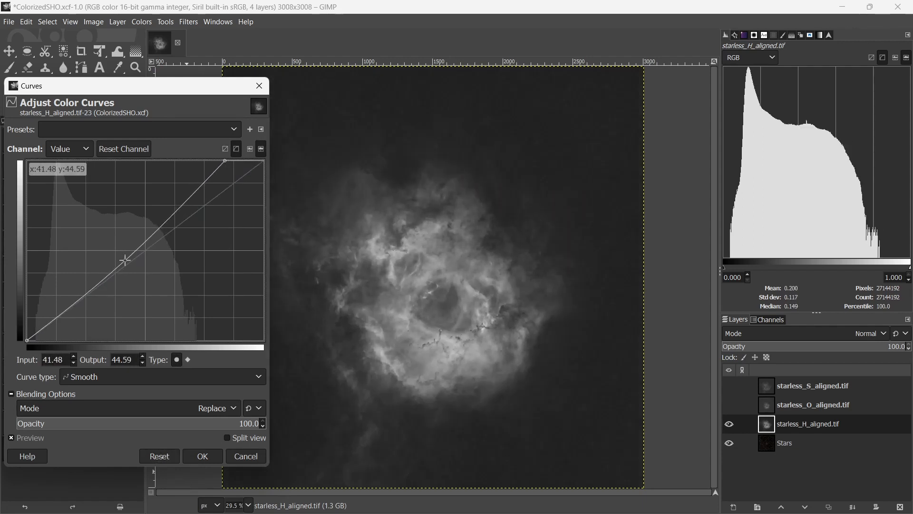
drag(809, 131, 848, 151)
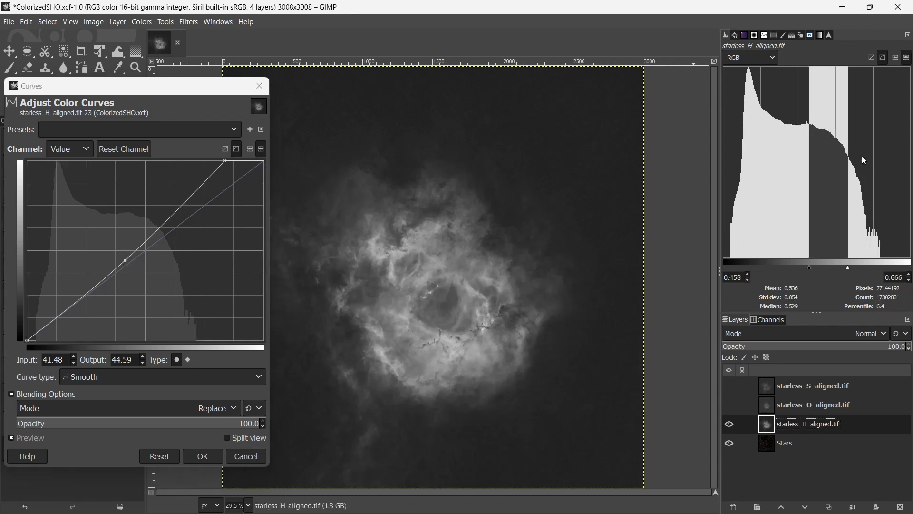
click(834, 153)
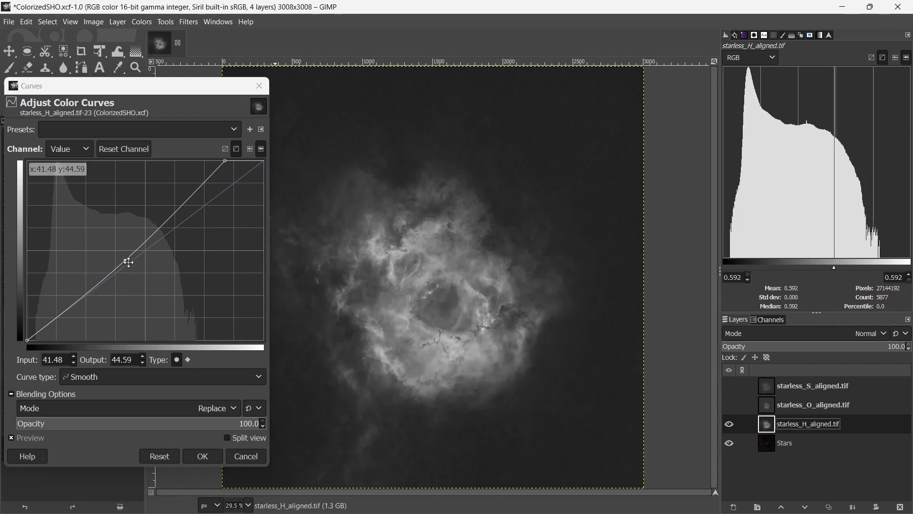
drag(125, 259, 51, 322)
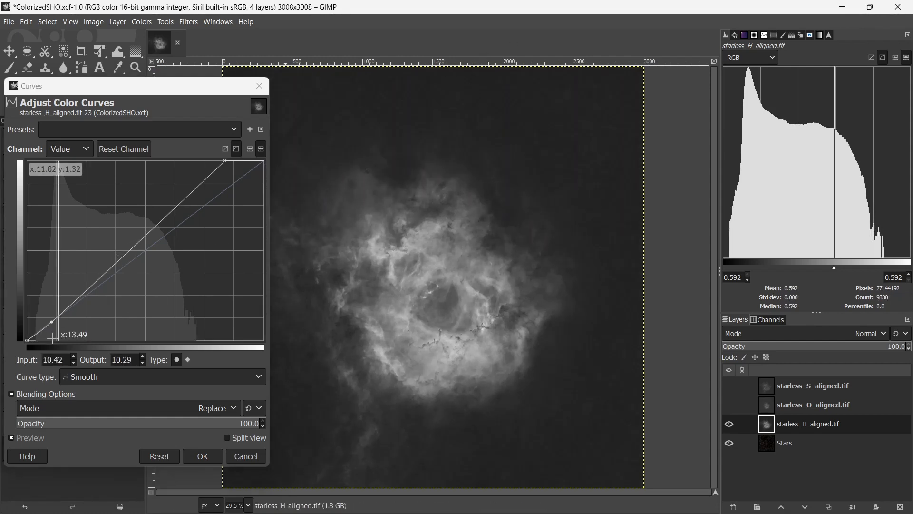
drag(52, 322, 57, 321)
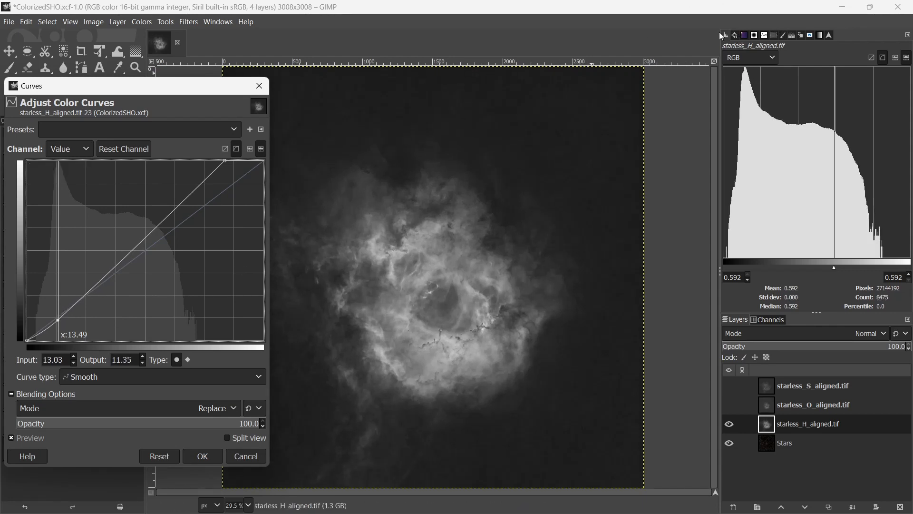
click(245, 456)
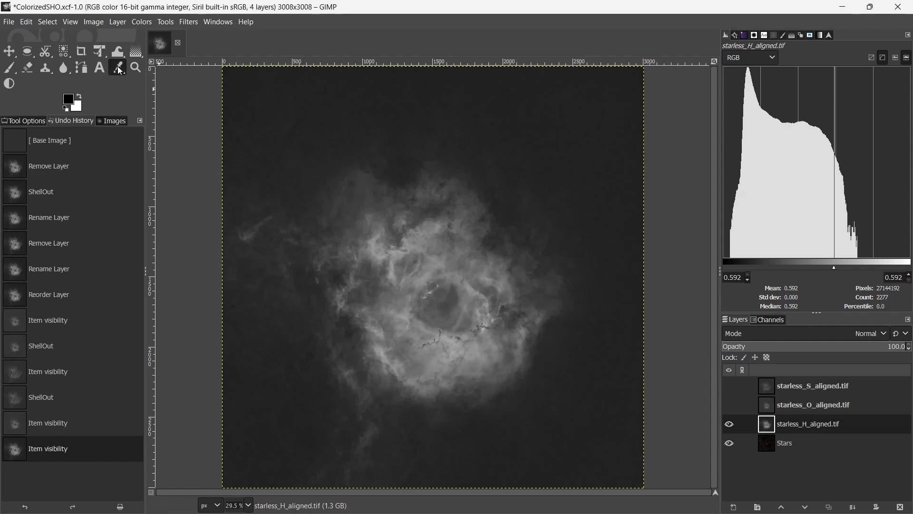
Sample the H layer's dark sky background near its upper edge with the Color Picker and close the color readout
click(116, 73)
click(523, 94)
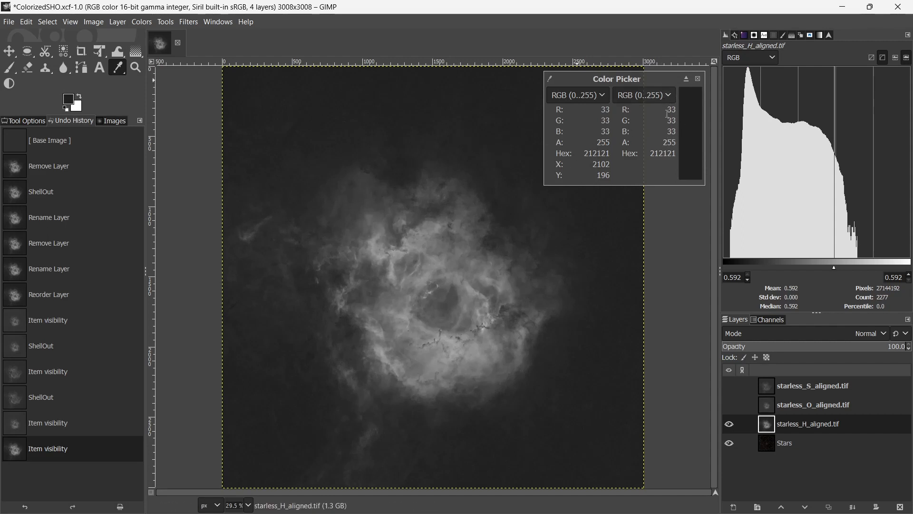
click(699, 79)
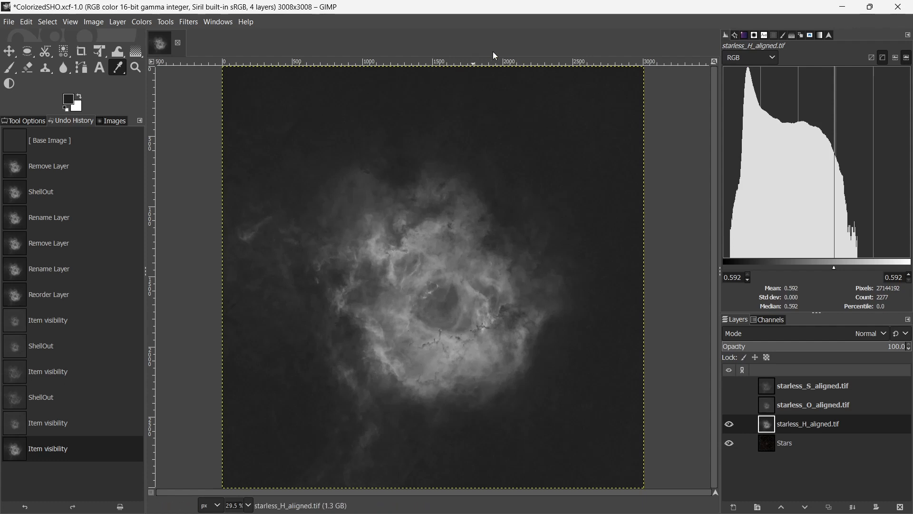
Place a sample point in the dark sky above the nebula at about X 2228, Y 291 and display its values as RGB (0..255)
drag(484, 58, 535, 107)
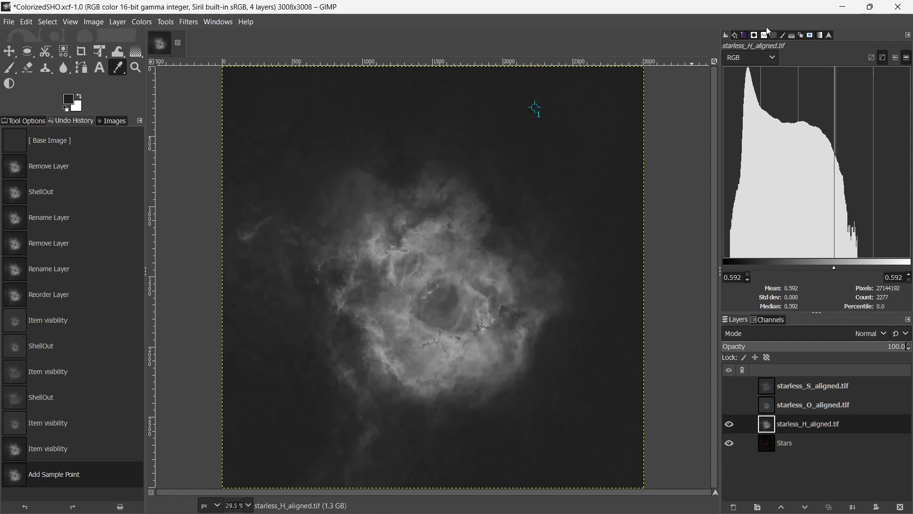
click(734, 35)
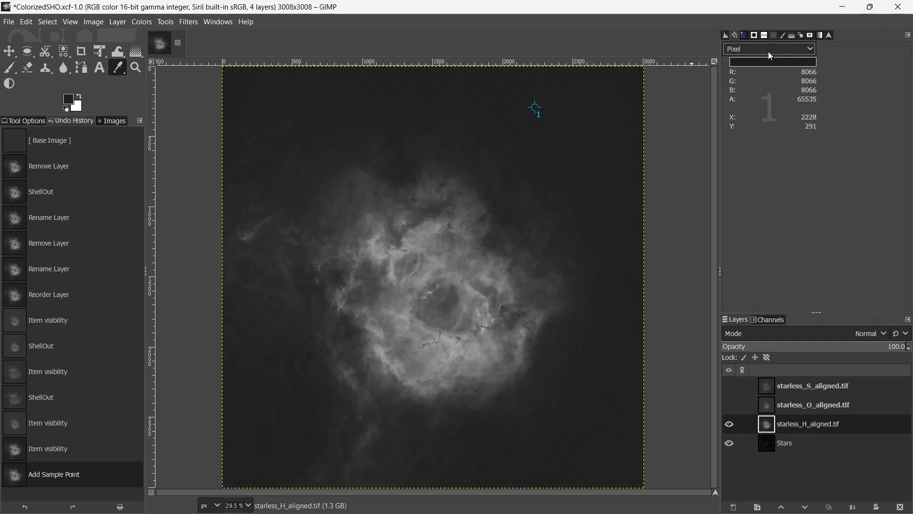
click(769, 53)
click(750, 90)
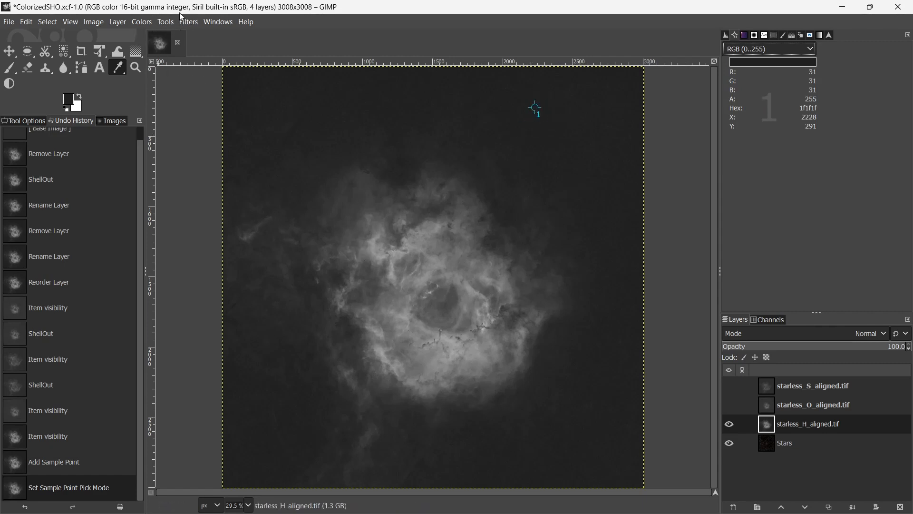
Apply Curves to starless_H_aligned.tif with the white point at input 81.76, midtones raised to about 41.68/58.31 and shadows at about 13.43/12.93
click(141, 22)
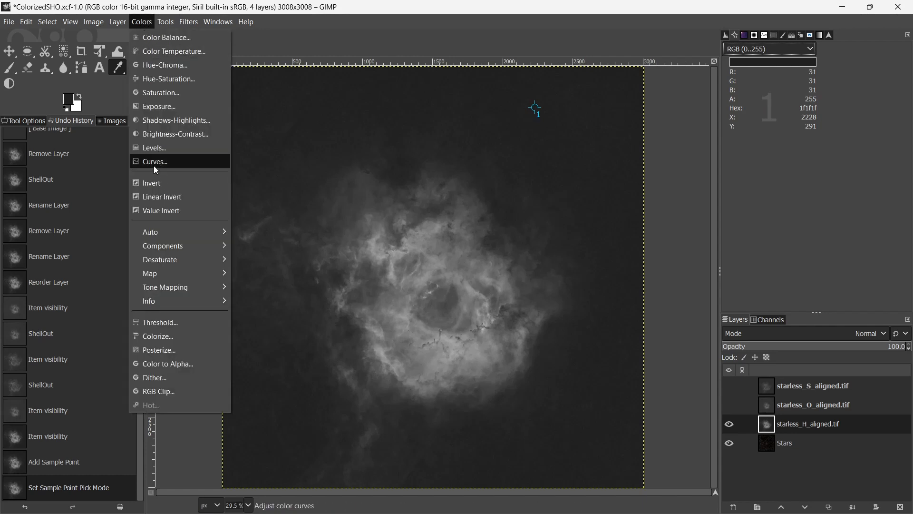
click(153, 167)
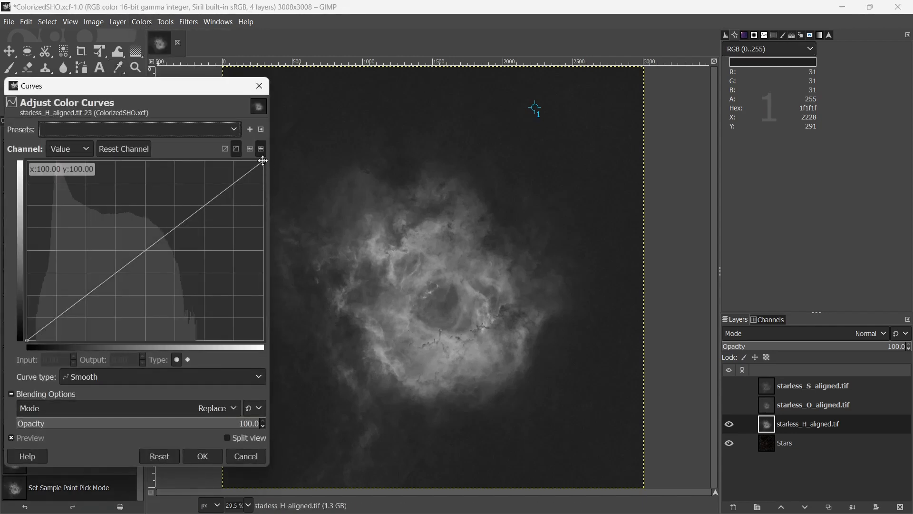
drag(264, 161, 220, 150)
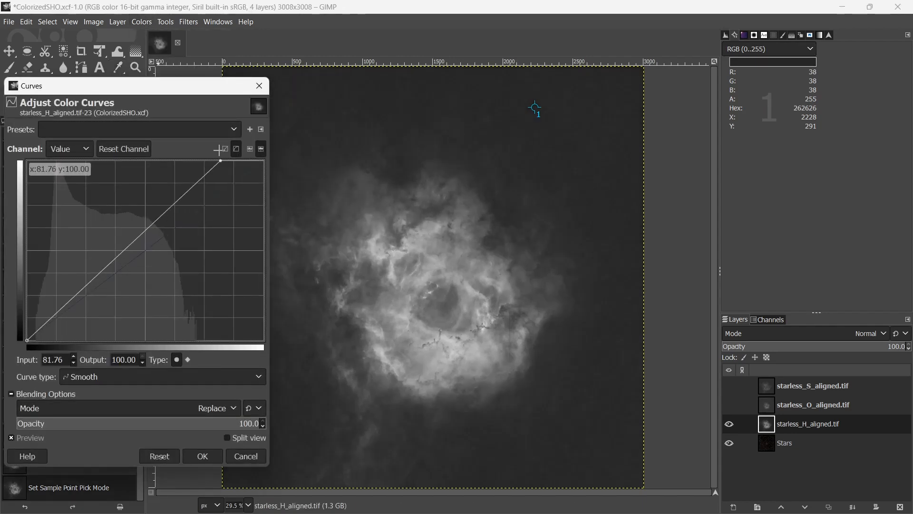
click(125, 235)
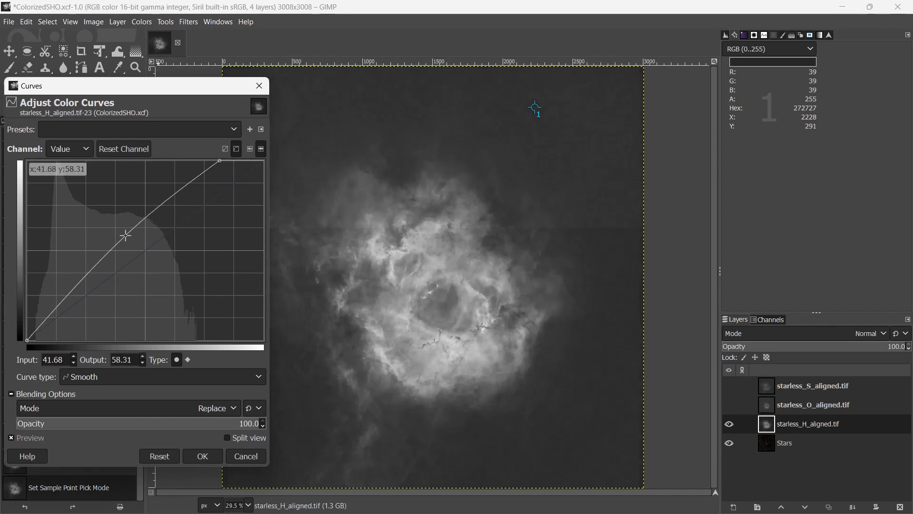
drag(56, 310, 59, 315)
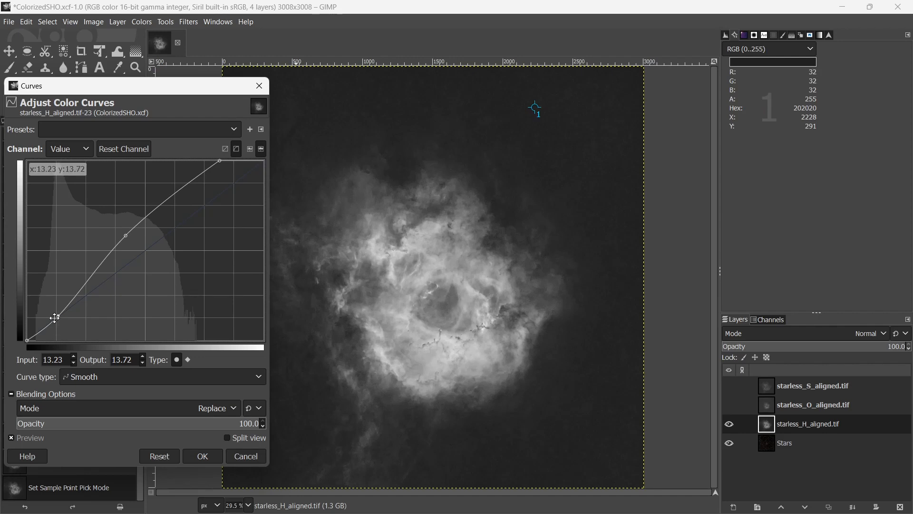
drag(55, 318, 56, 319)
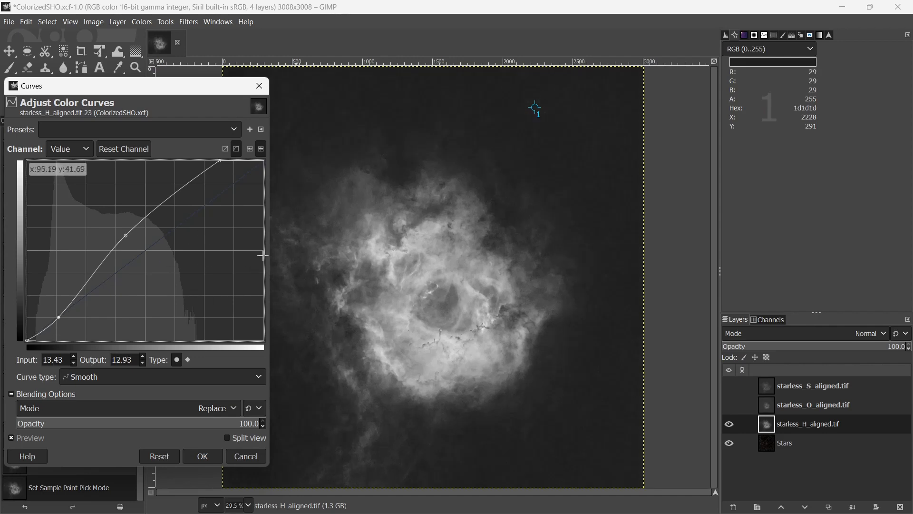
click(202, 456)
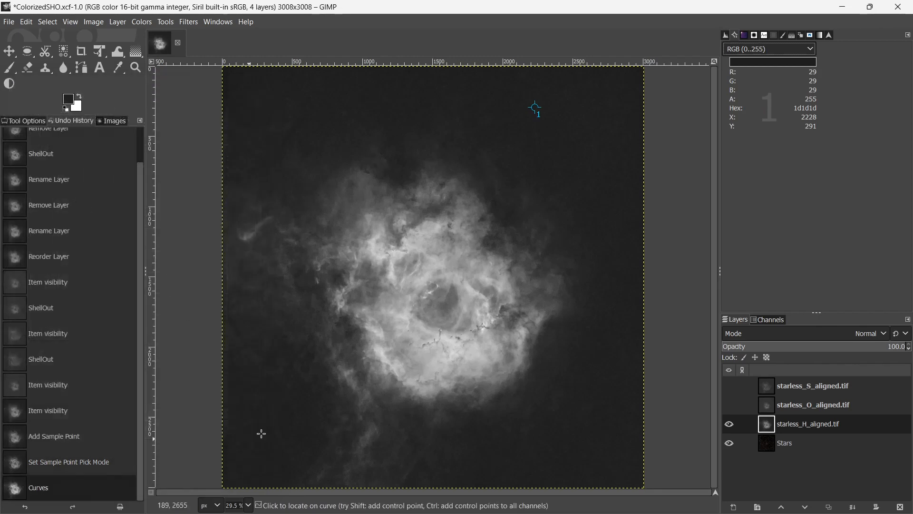
Add a white (full opacity) layer mask to starless_H_aligned.tif and paste a full copy of the layer into the mask, anchoring it
click(793, 425)
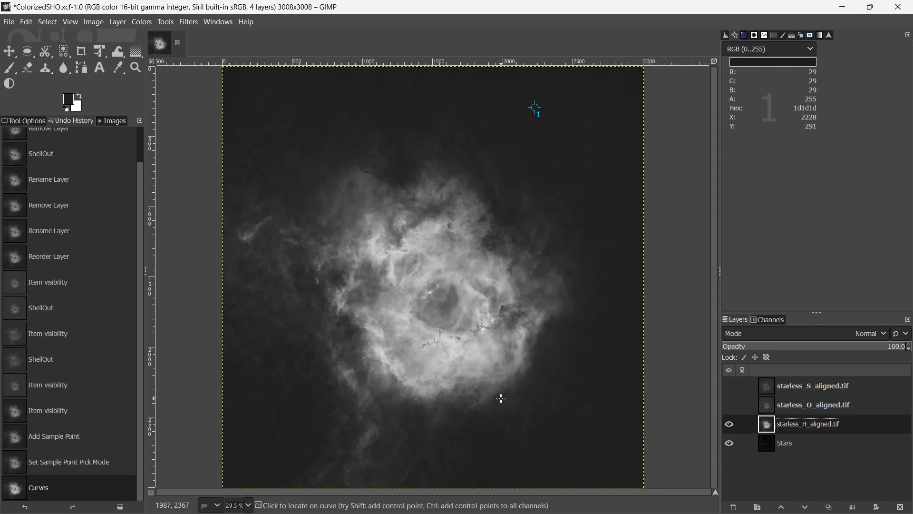
key(ctrl+a)
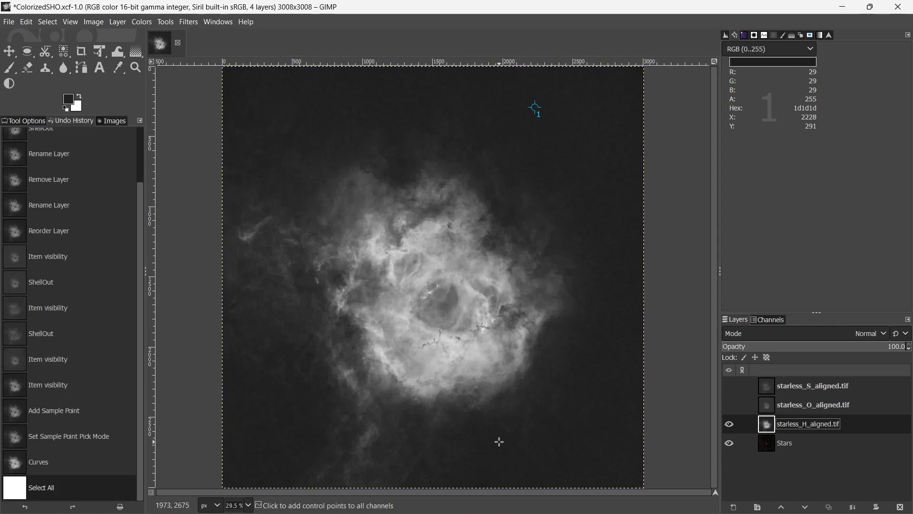
key(ctrl+a)
key(ctrl+c)
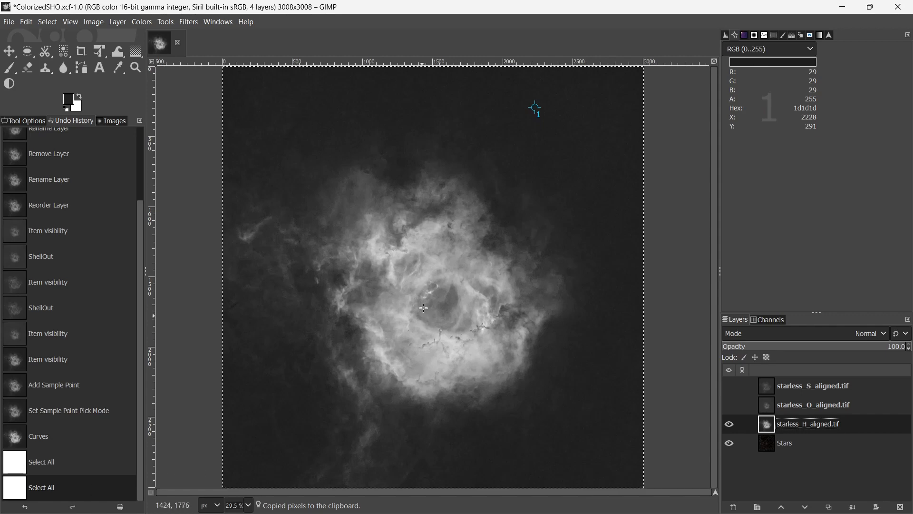
click(877, 506)
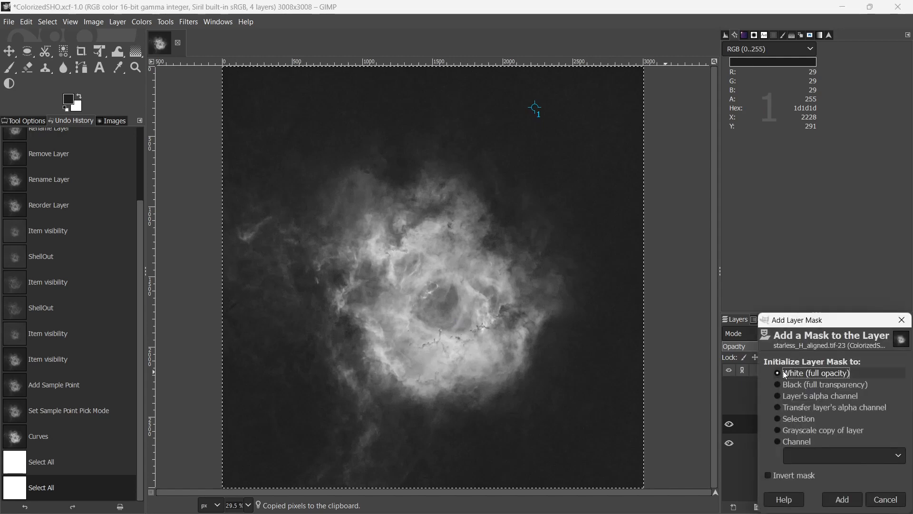
click(851, 503)
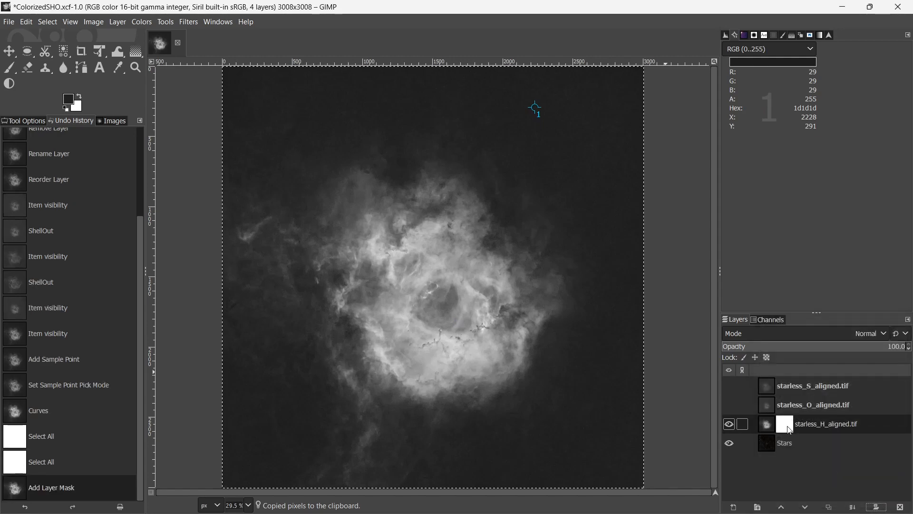
key(ctrl+v)
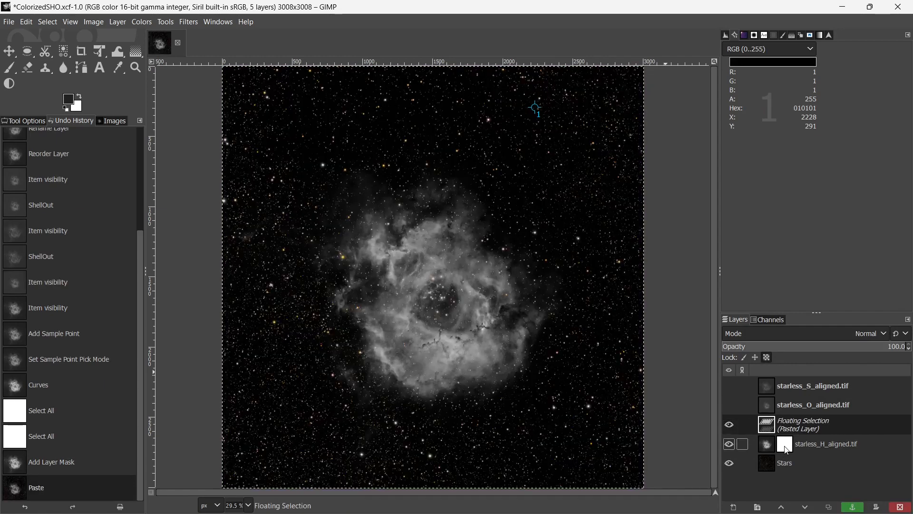
click(852, 508)
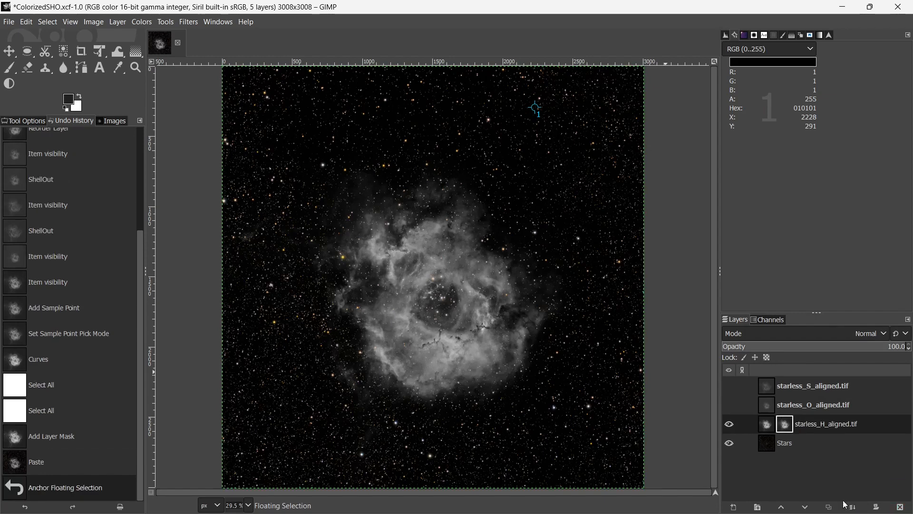
Inspect the starless_H_aligned.tif layer mask by switching the canvas between the mask and the masked composite
alt+click(786, 427)
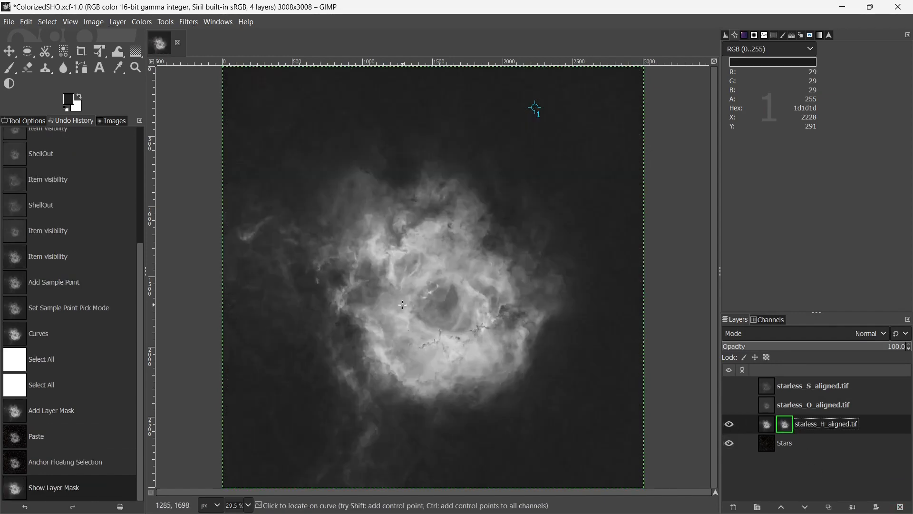
alt+click(787, 426)
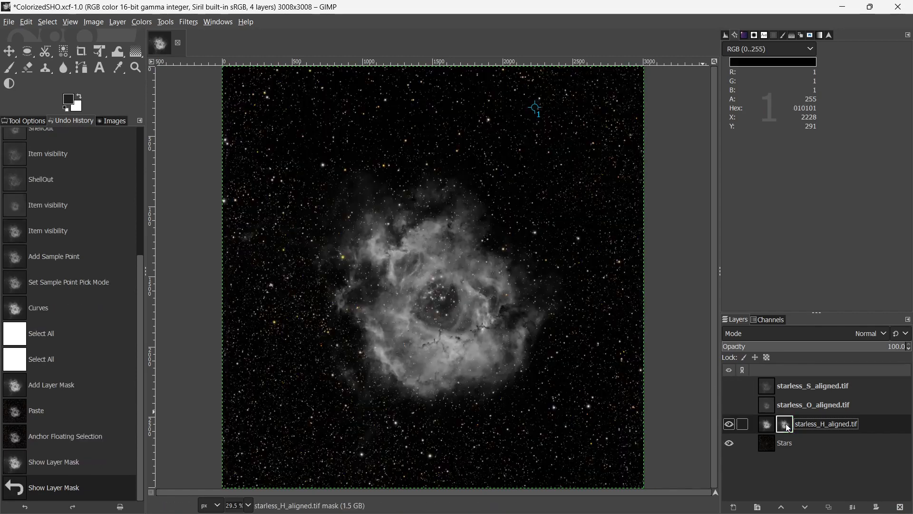
alt+click(788, 426)
alt+click(786, 426)
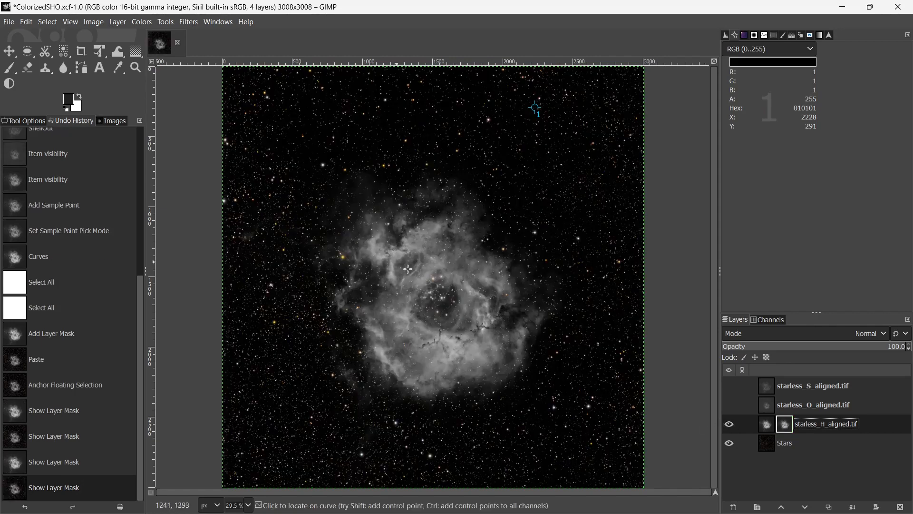
Hide the Stars layer and make the image of starless_H_aligned.tif, rather than its mask, the active target
click(730, 443)
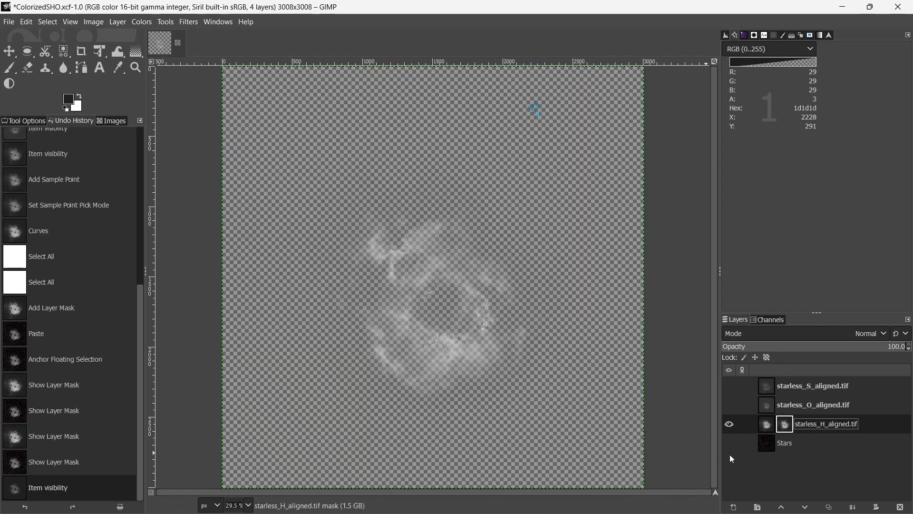
click(729, 443)
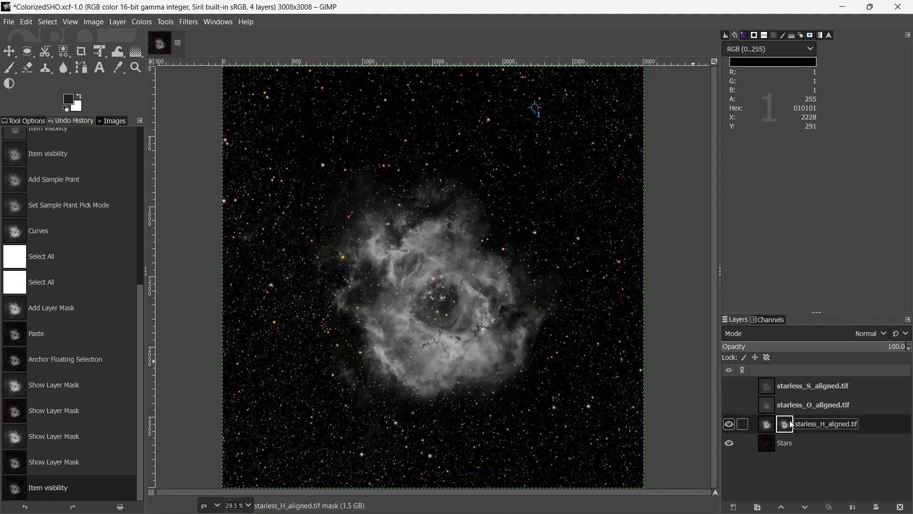
click(771, 426)
click(726, 444)
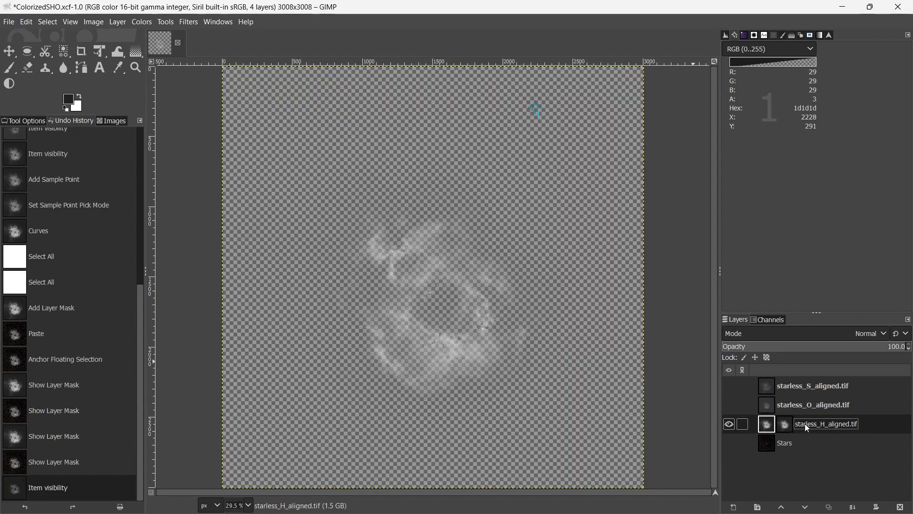
Create a new layer named bg filled with the foreground color and place it directly below starless_H_aligned.tif, comparing the view with and without it
click(733, 507)
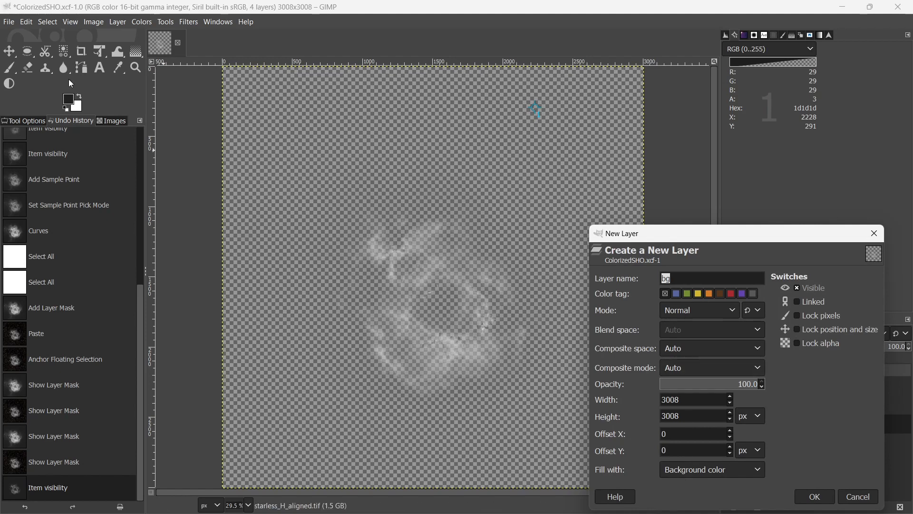
click(690, 467)
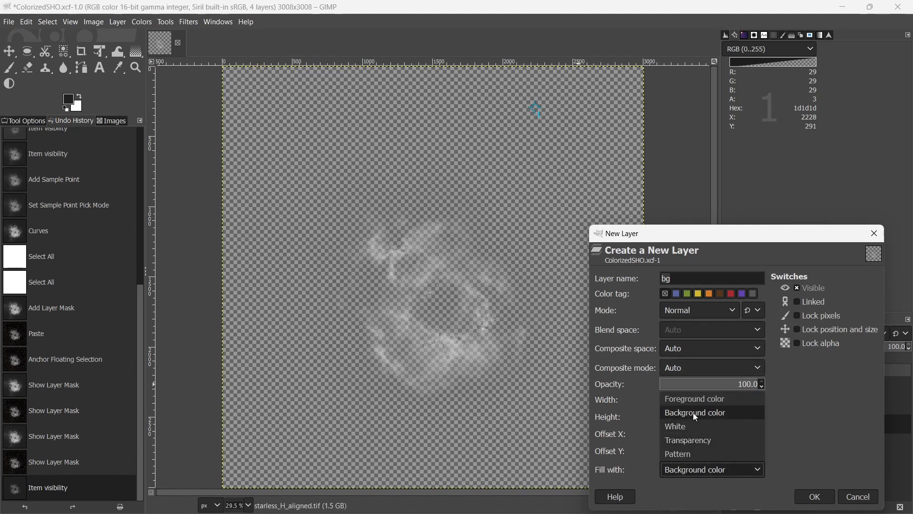
click(693, 398)
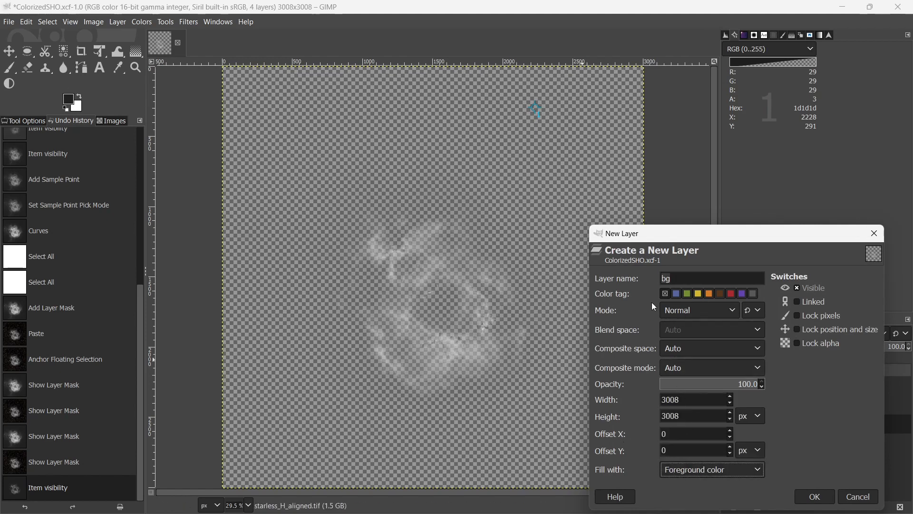
click(816, 496)
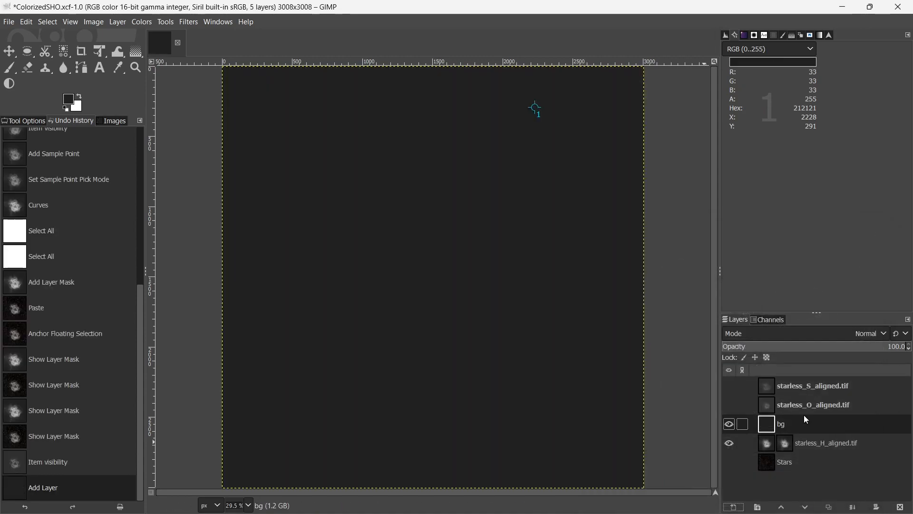
drag(815, 425, 808, 450)
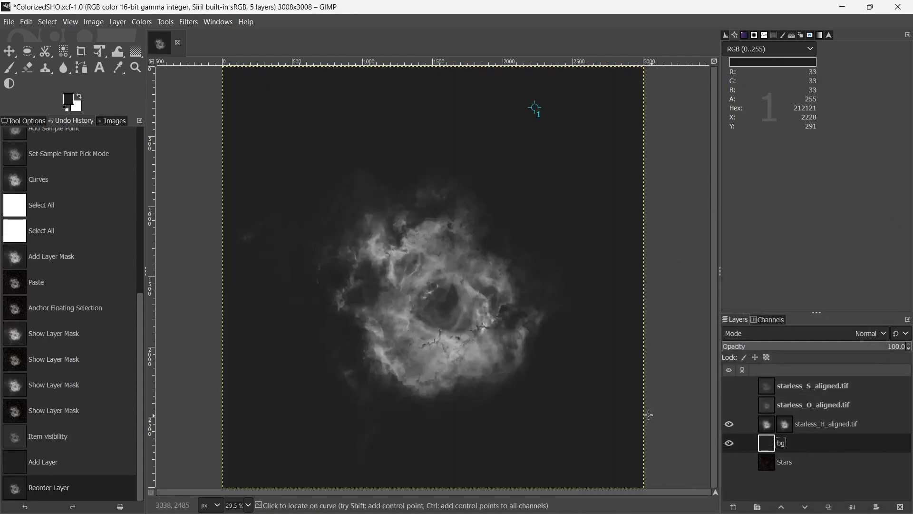
click(730, 445)
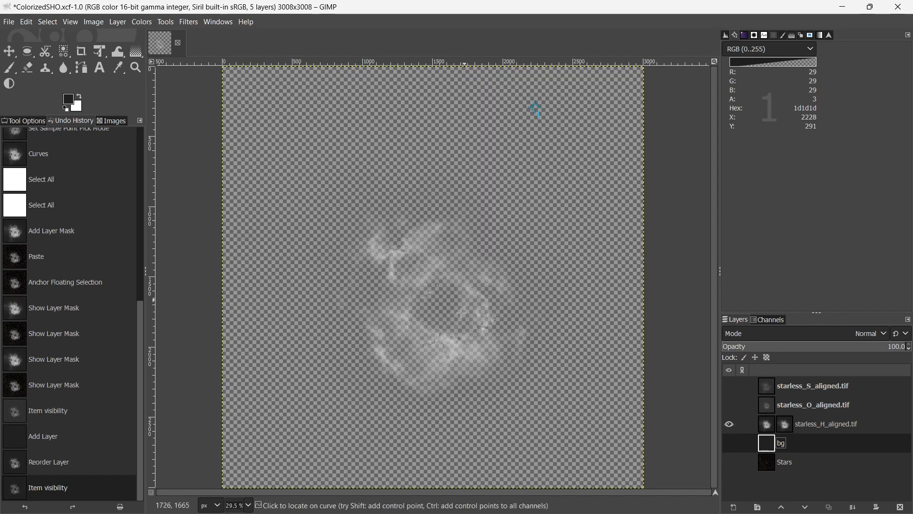
click(729, 444)
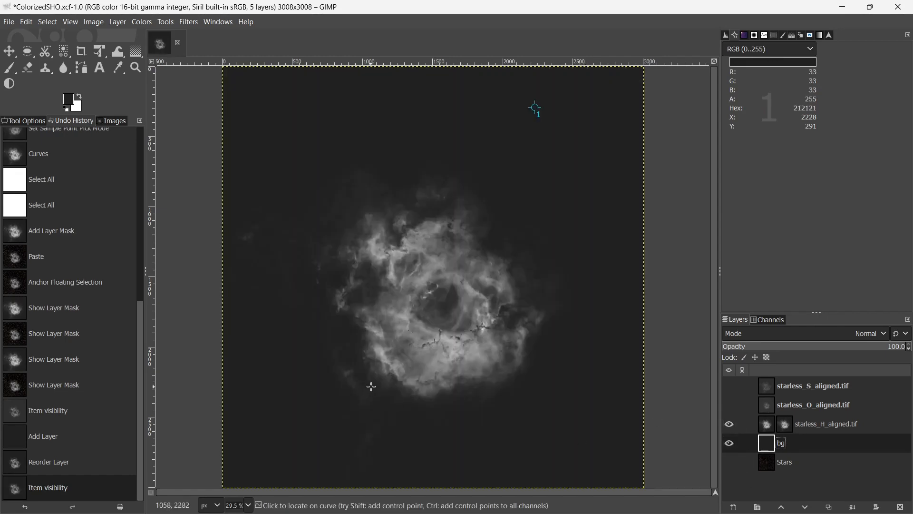
Start Colorize on the image of starless_H_aligned.tif and try orange, red, green and yellow hues, ending on an orange hue of 0.0785
click(770, 425)
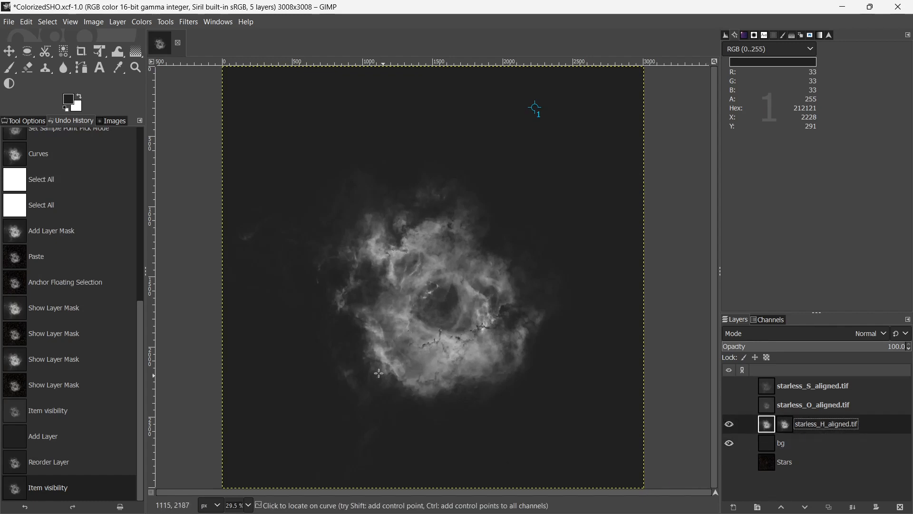
click(139, 22)
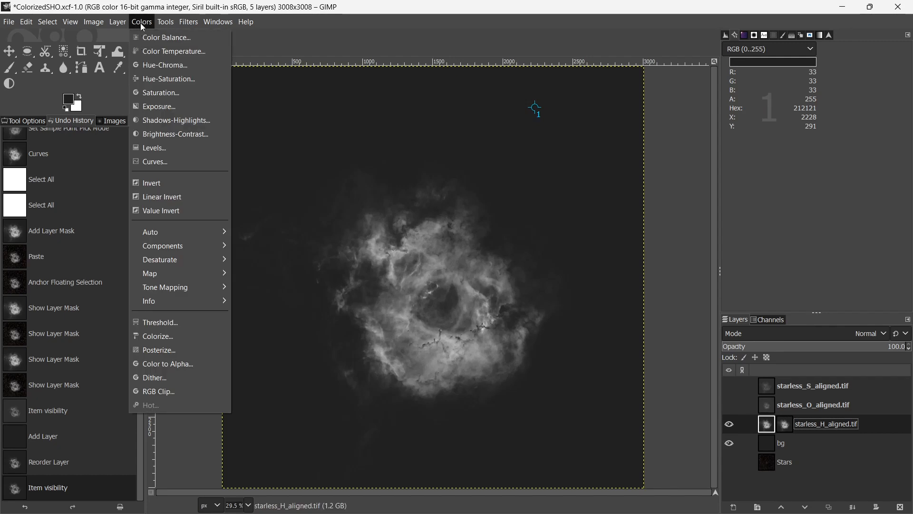
click(159, 336)
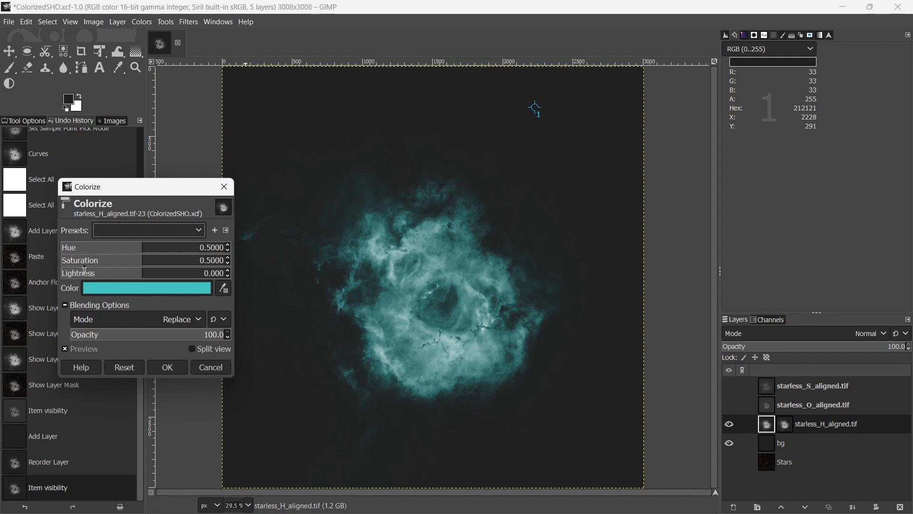
click(68, 248)
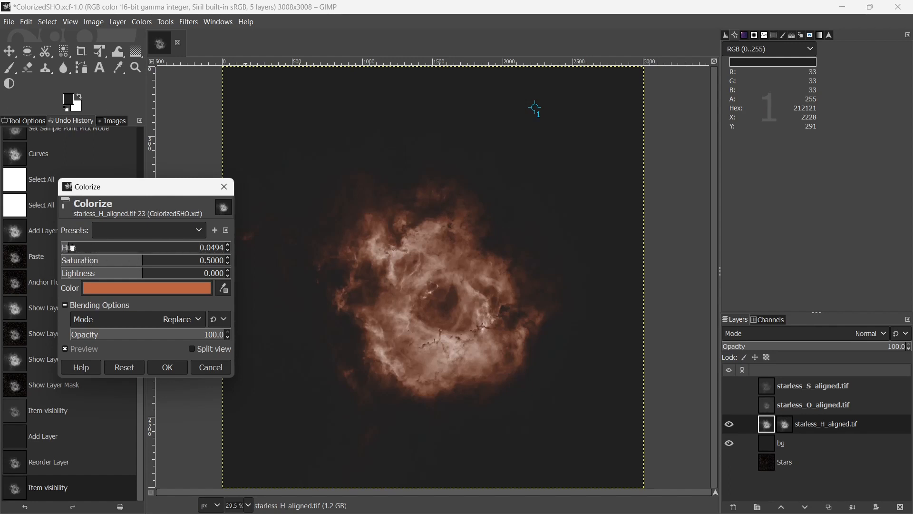
click(72, 248)
drag(72, 248, 62, 248)
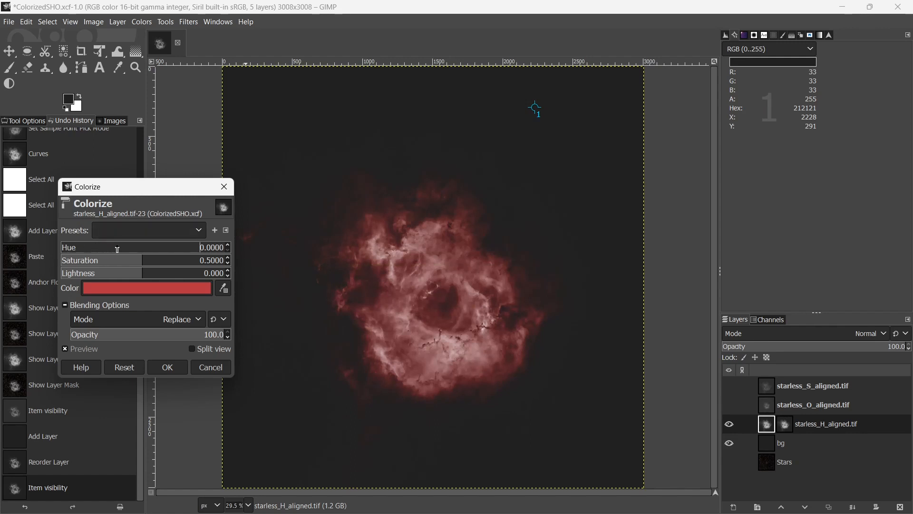
click(117, 248)
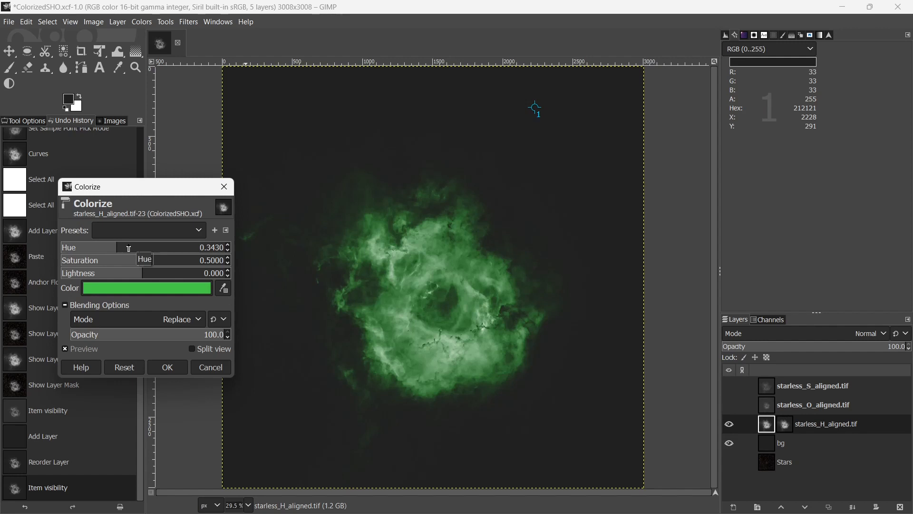
click(81, 247)
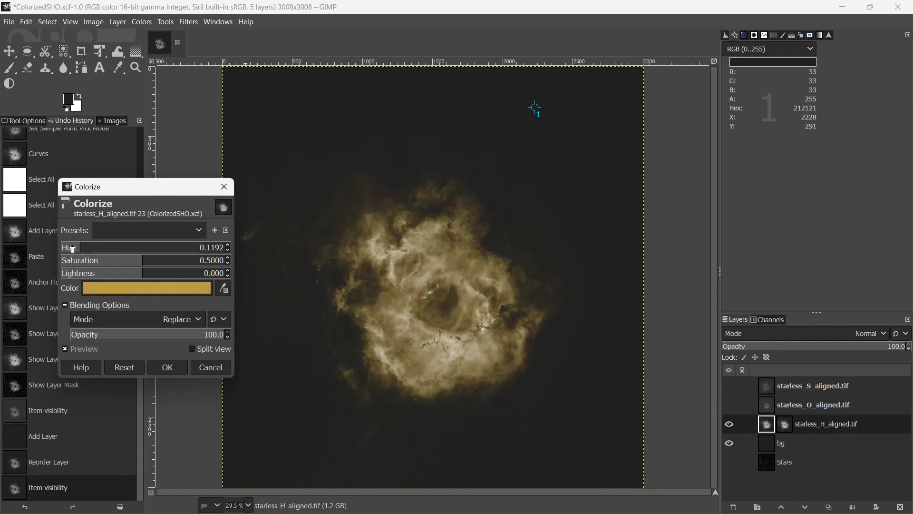
click(72, 248)
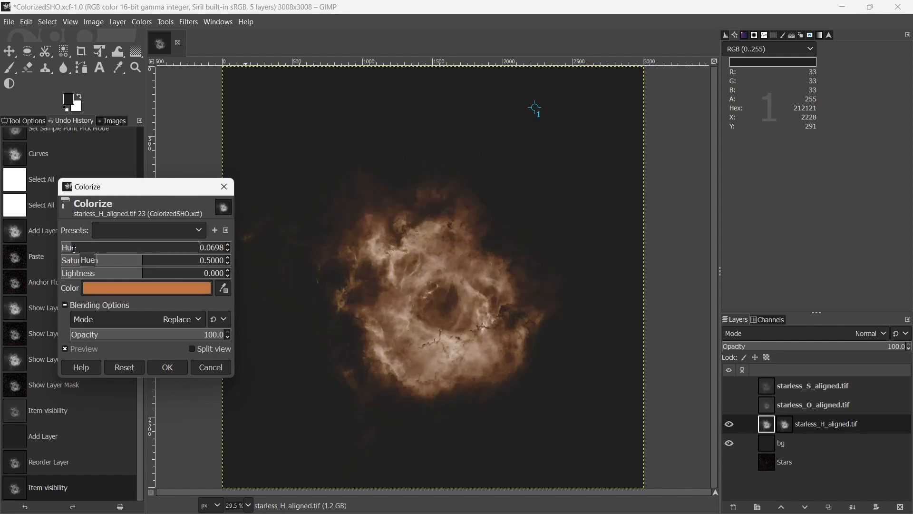
click(76, 248)
Apply Colorize with saturation 1.0 and hue 0.0843 to starless_H_aligned.tif, and undo it
click(186, 263)
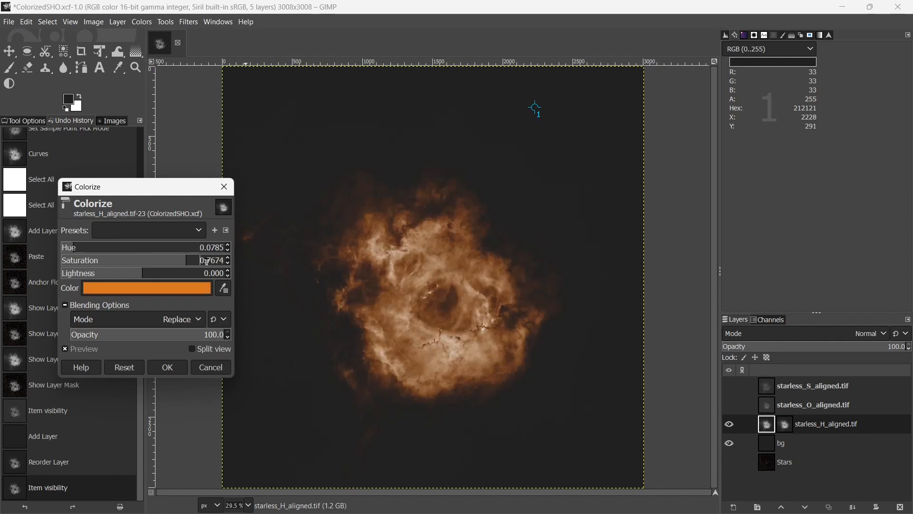
click(207, 262)
drag(208, 260, 232, 259)
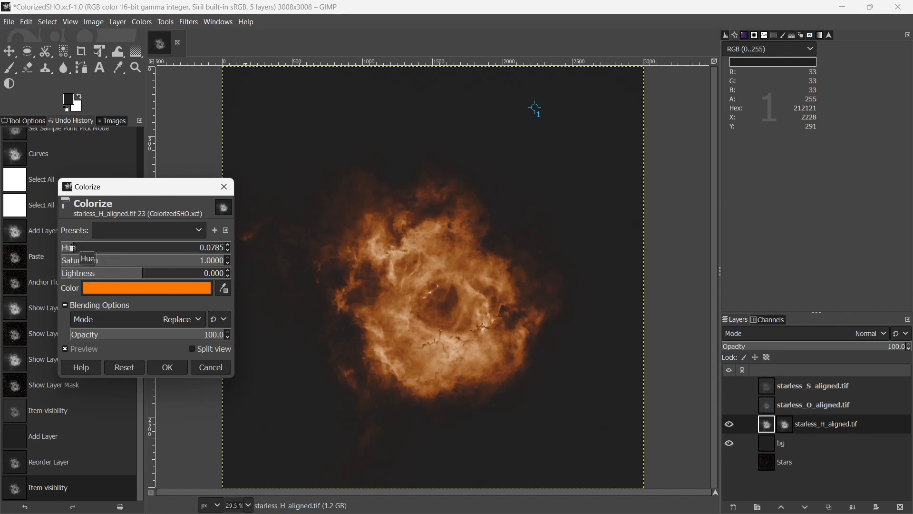
drag(73, 248, 75, 247)
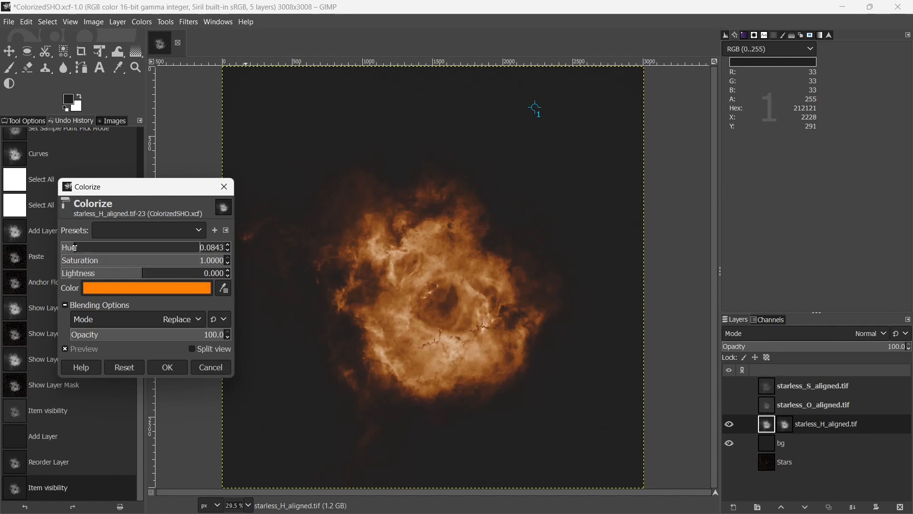
click(167, 367)
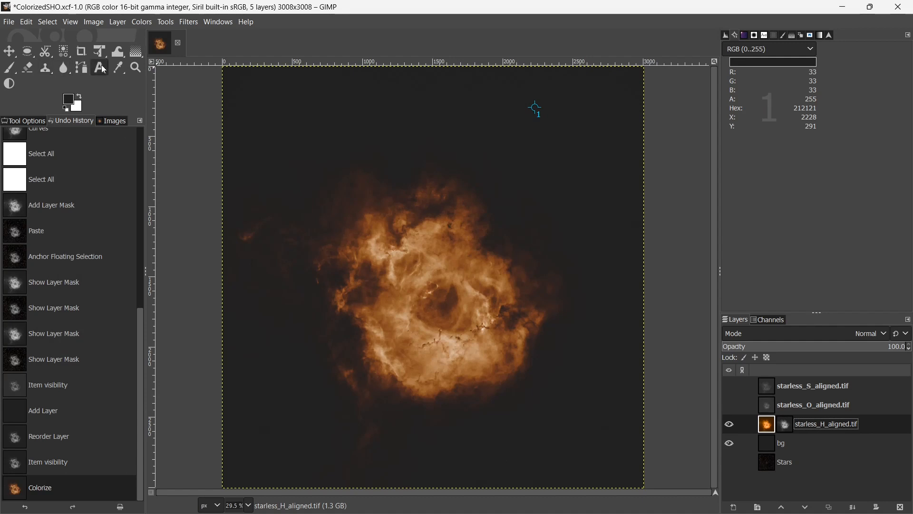
key(ctrl+z)
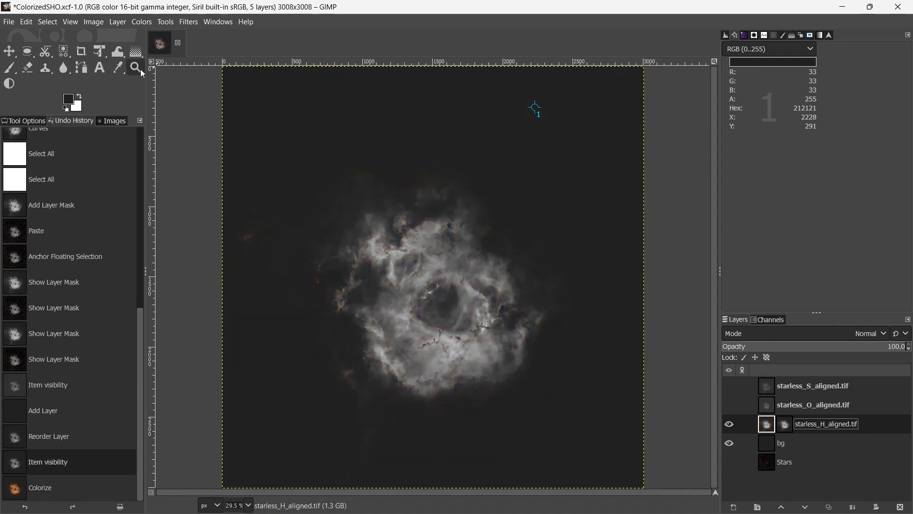
Open Curves on starless_H_aligned.tif and raise the Red channel with a point at input 31.86, output 58.05
click(139, 22)
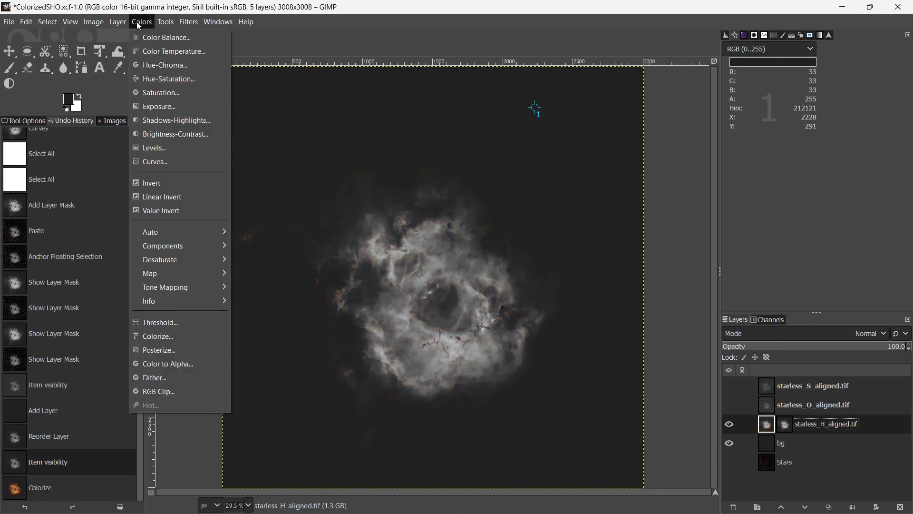
click(151, 163)
click(65, 149)
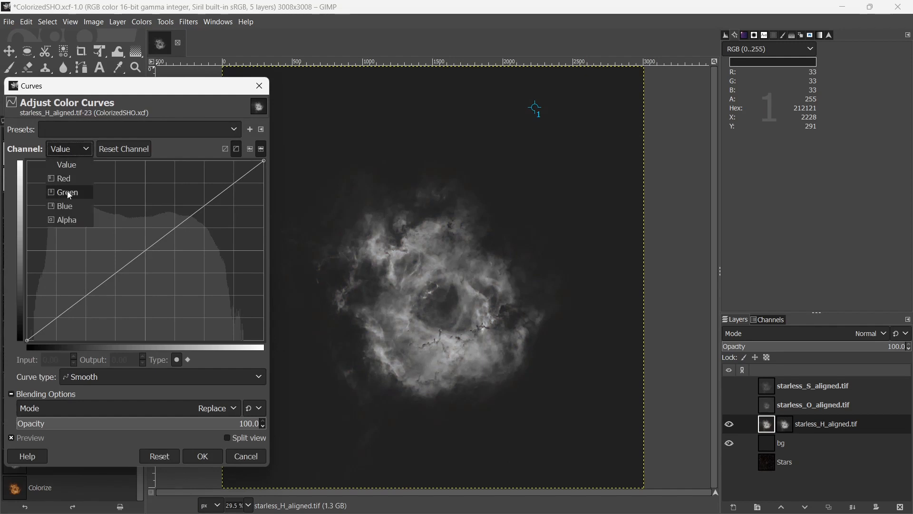
click(63, 183)
drag(138, 259, 102, 235)
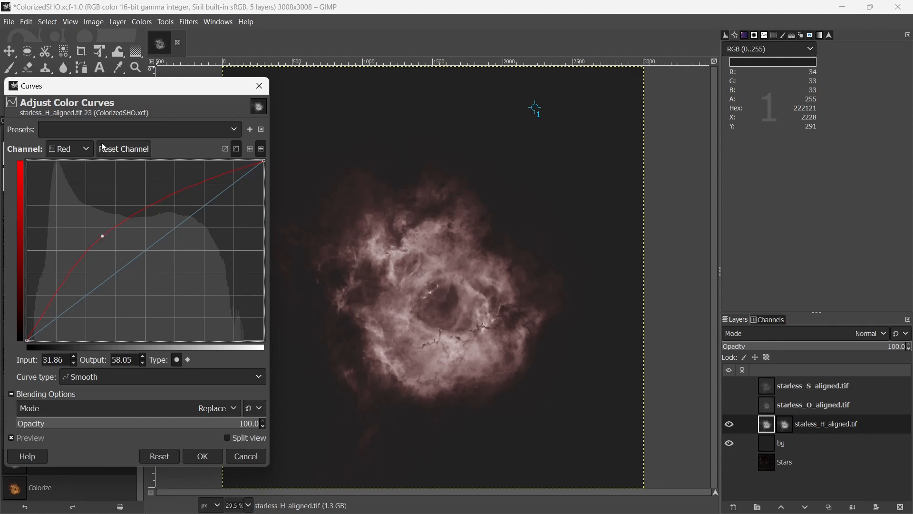
Show the layer's histogram and pull the Blue channel curve down with a point at input 66.13, output 23.75
click(70, 149)
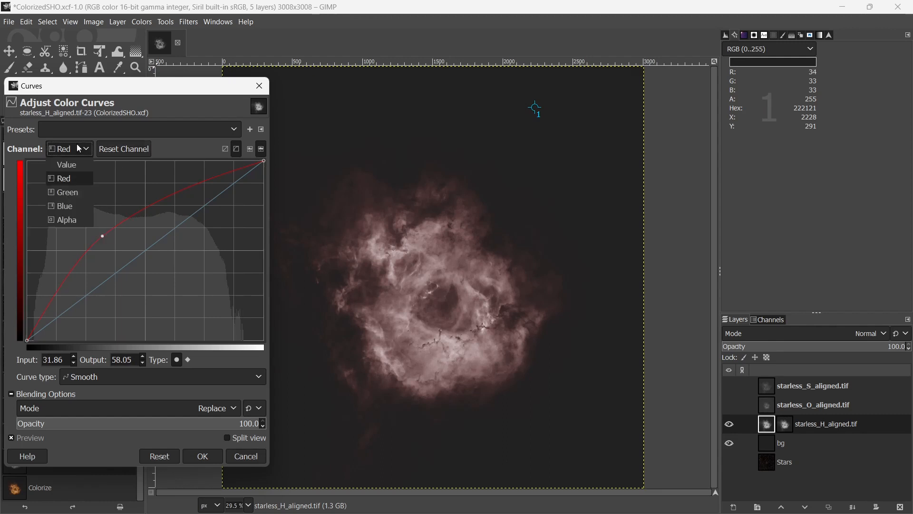
click(70, 206)
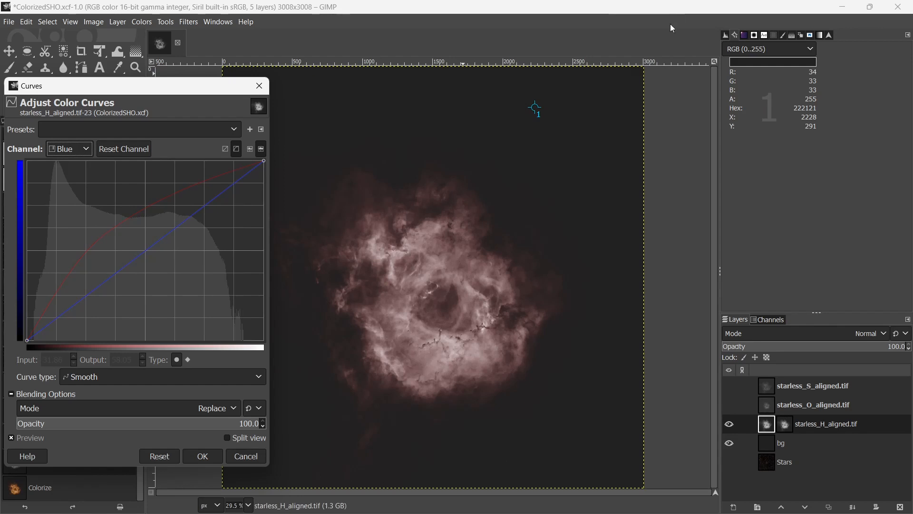
click(725, 37)
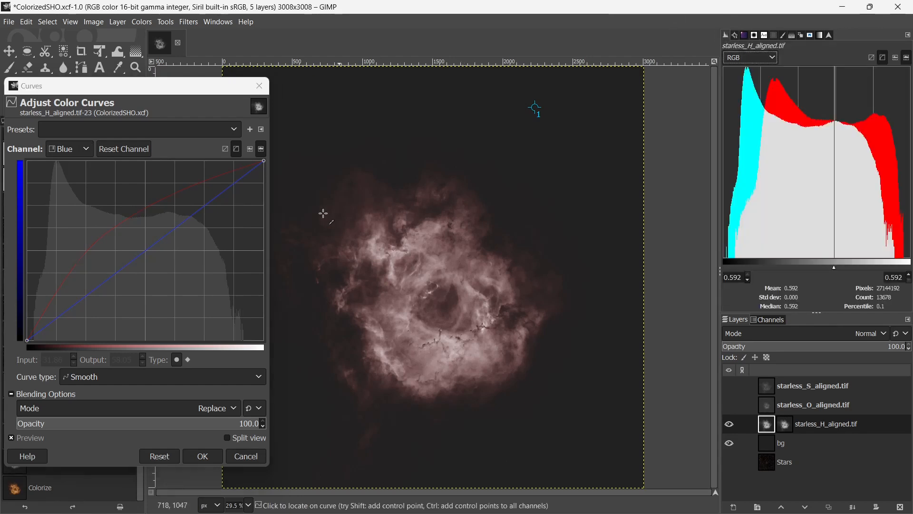
click(142, 252)
drag(141, 252, 184, 298)
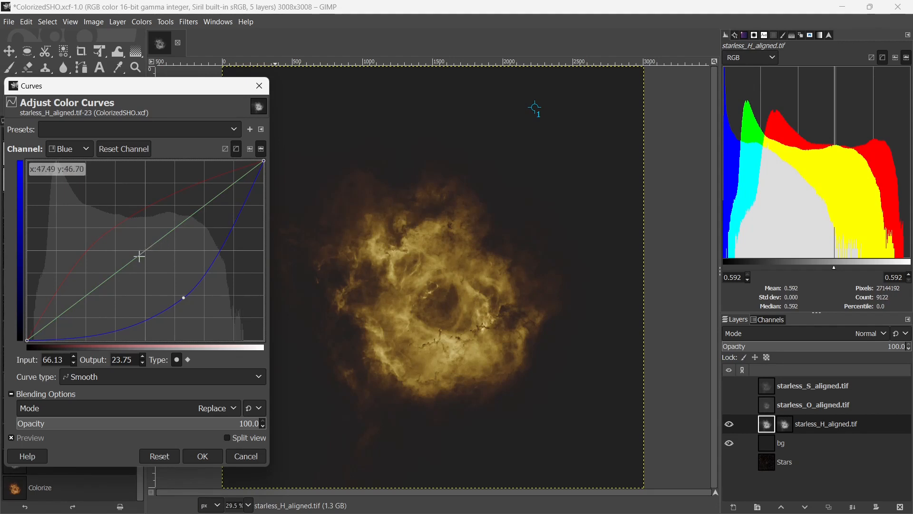
drag(139, 256, 315, 274)
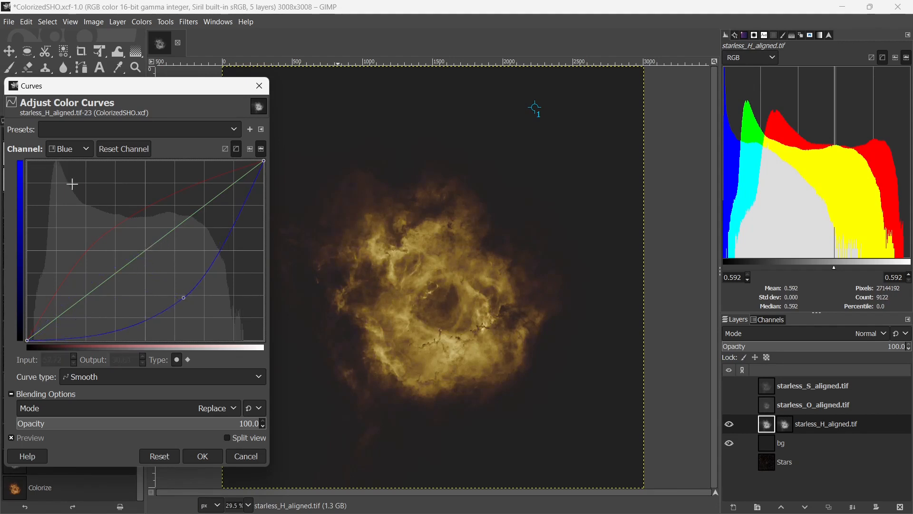
Shape the Green channel into a slight S-curve with points at input 17.43, output 14.51 and input 65.13, output 69.66
click(74, 149)
click(73, 194)
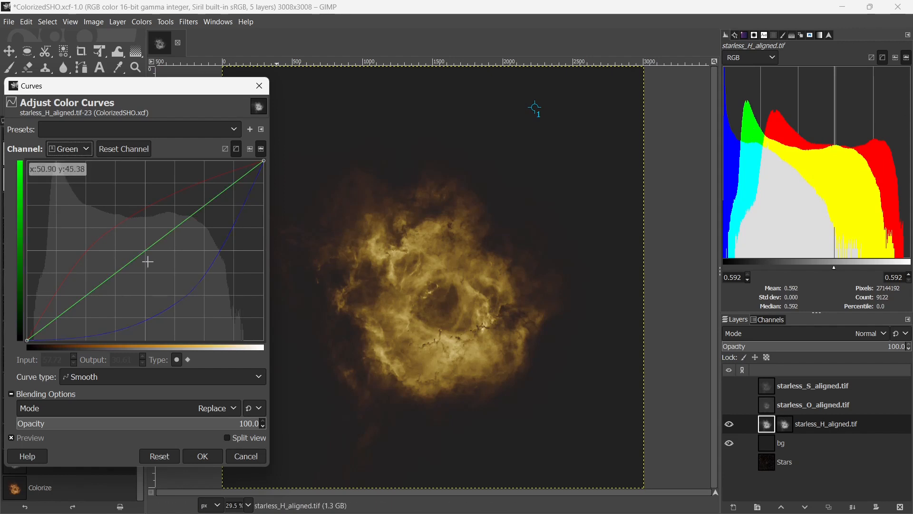
drag(134, 260, 126, 244)
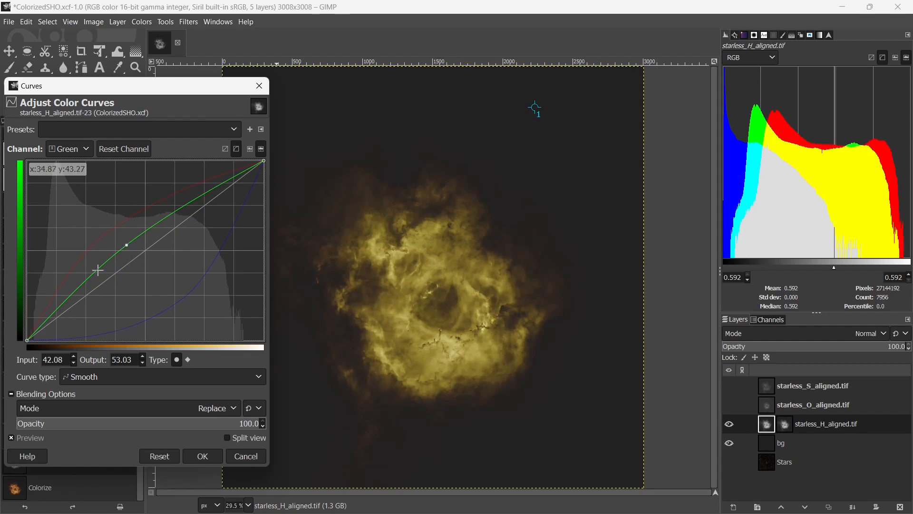
drag(62, 306, 69, 311)
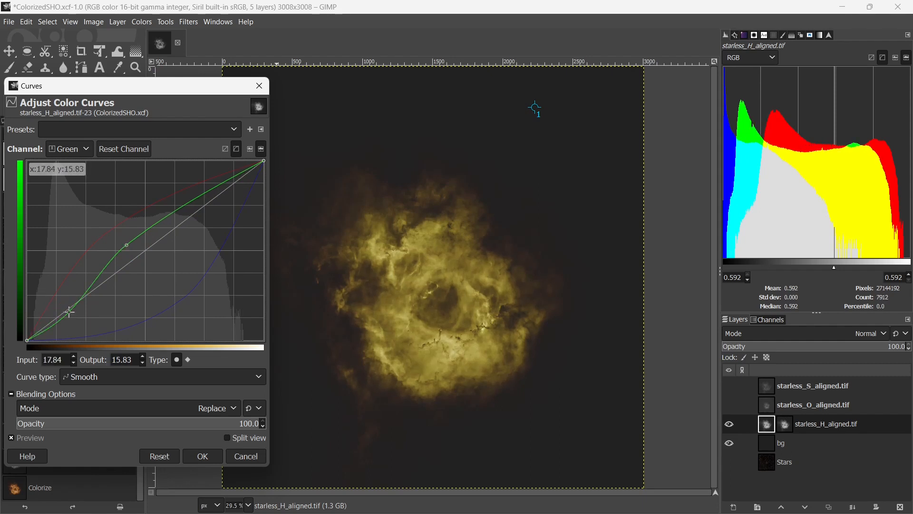
drag(127, 246, 181, 209)
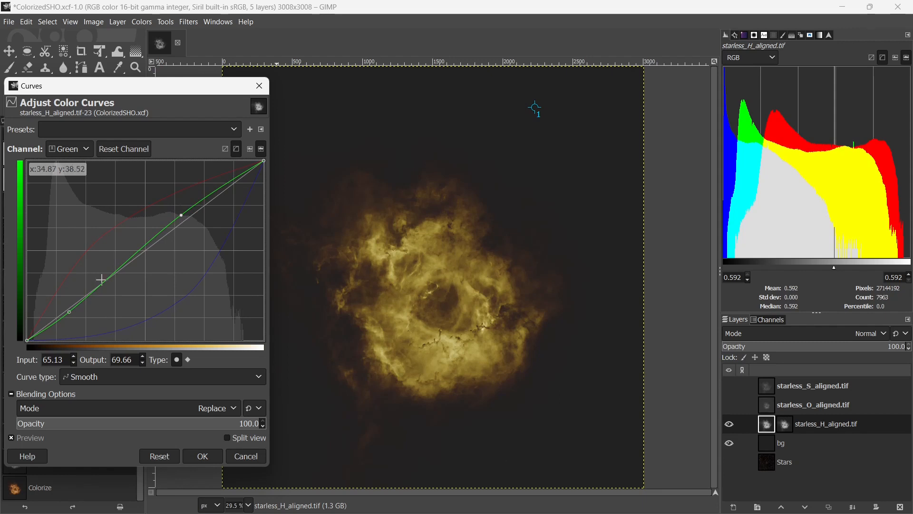
drag(69, 312, 66, 314)
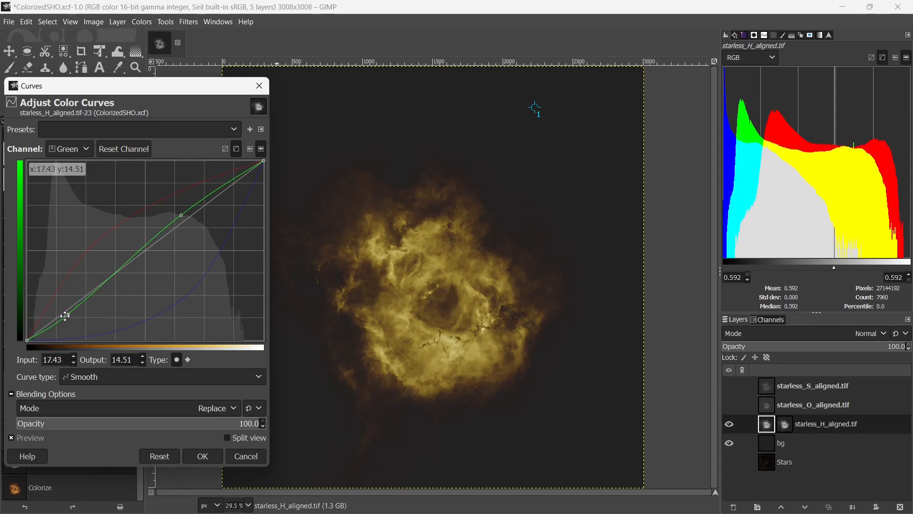
Raise the Red channel curve further by moving its point to input 28.46, output 65.17
click(81, 149)
click(84, 180)
mouse_move(99, 235)
mouse_down()
mouse_move(92, 215)
mouse_move(99, 225)
mouse_up()
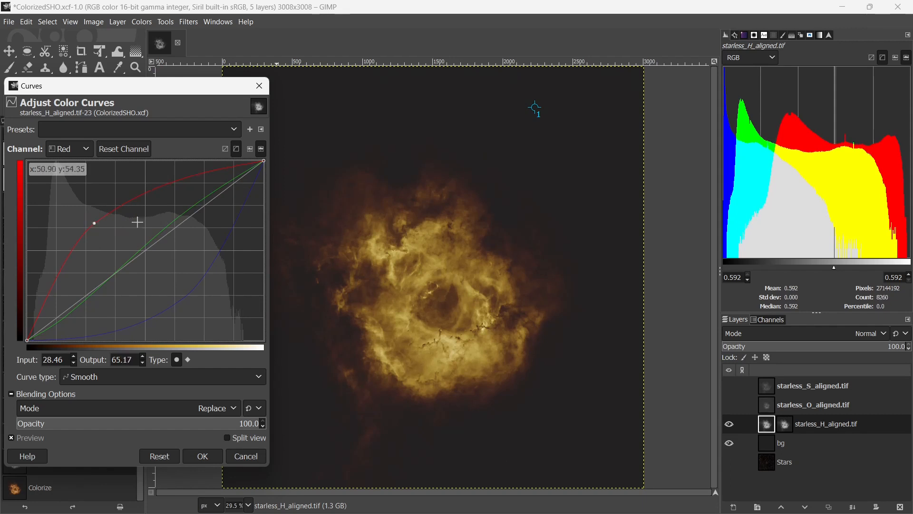
Move the highlight endpoint of the Value curve to input 97.19 while keeping output at 100
click(84, 149)
click(85, 165)
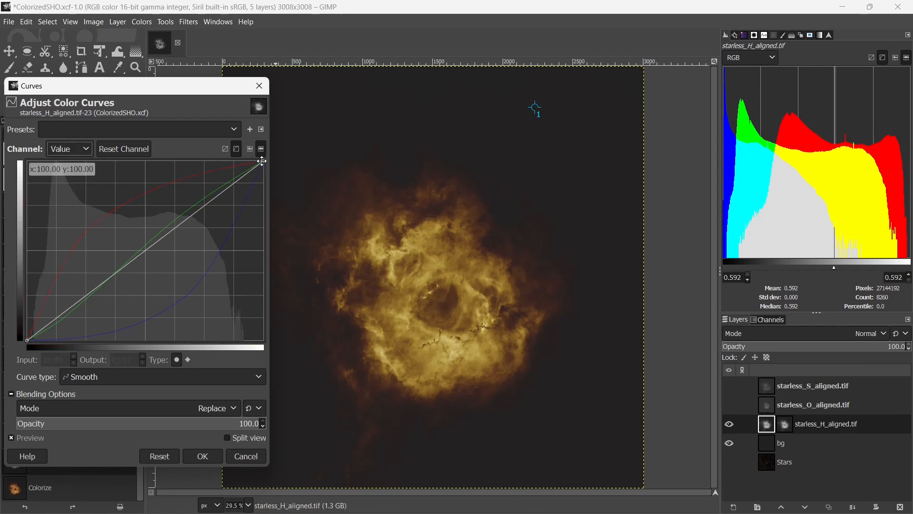
drag(262, 160, 248, 160)
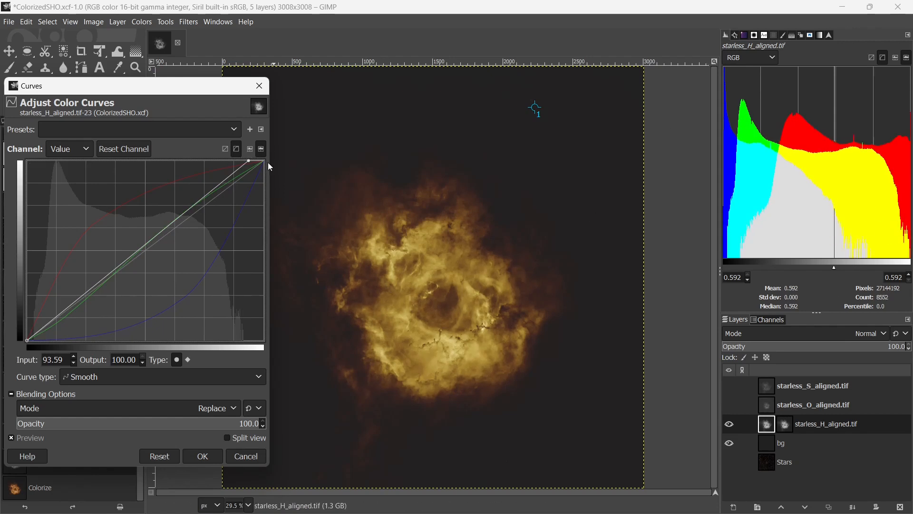
mouse_move(248, 161)
mouse_down()
mouse_move(285, 155)
mouse_move(257, 156)
mouse_up()
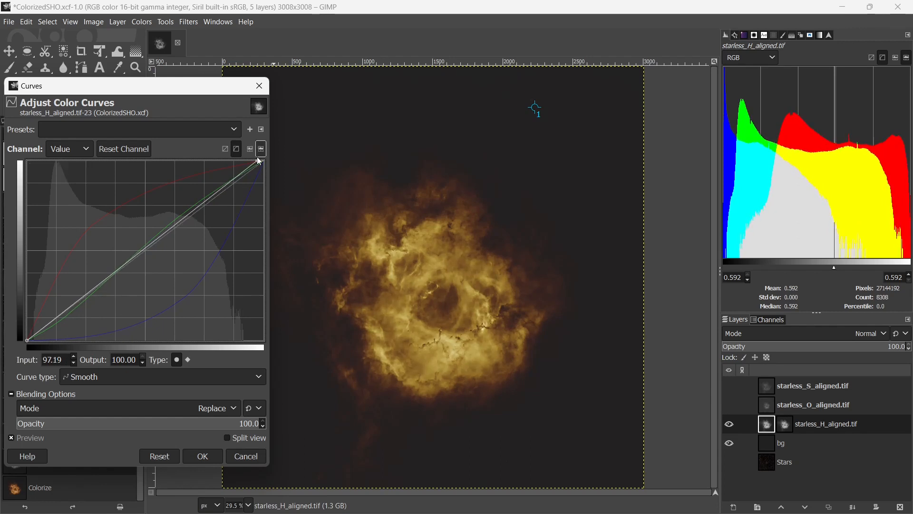
Brighten the Value curve with points at 45.69/60.95 and 14.63/33.51, and compare the image with the layer mask disabled and enabled
click(133, 248)
mouse_move(133, 248)
mouse_down()
mouse_move(127, 227)
mouse_move(135, 230)
mouse_up()
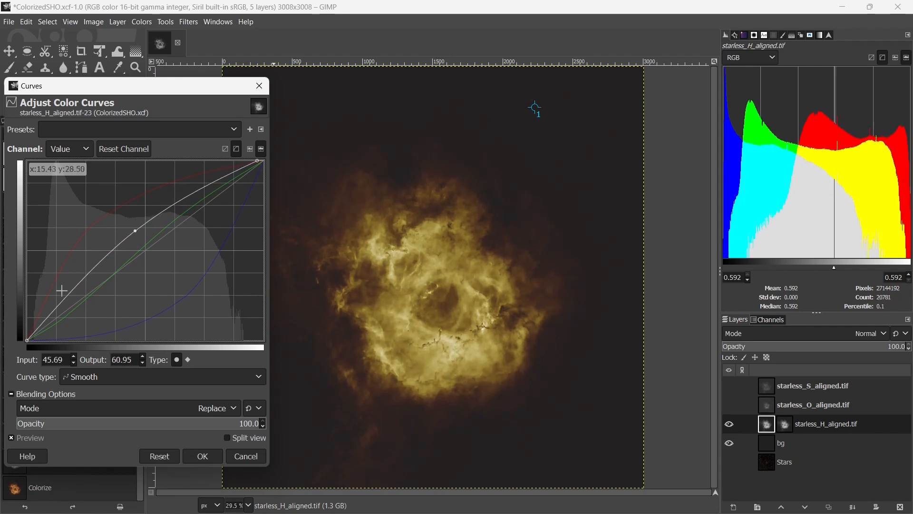
click(72, 300)
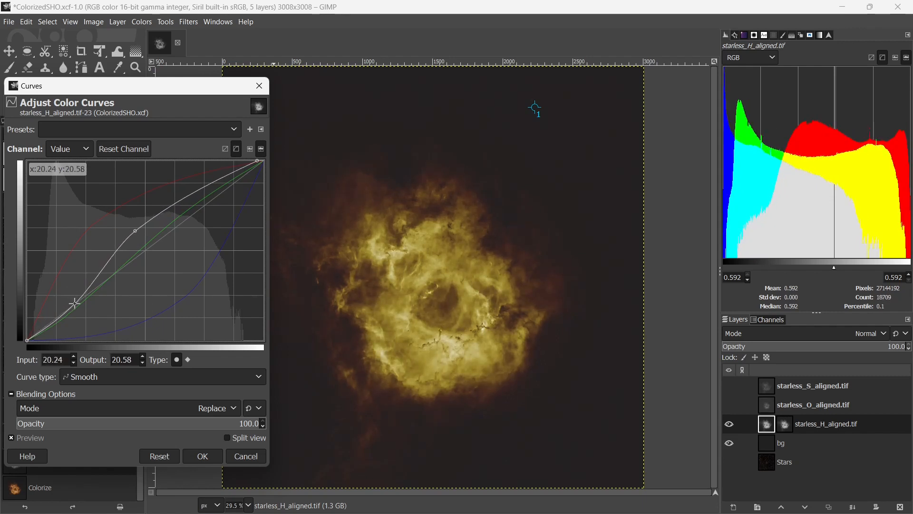
drag(71, 301, 59, 278)
drag(61, 280, 62, 281)
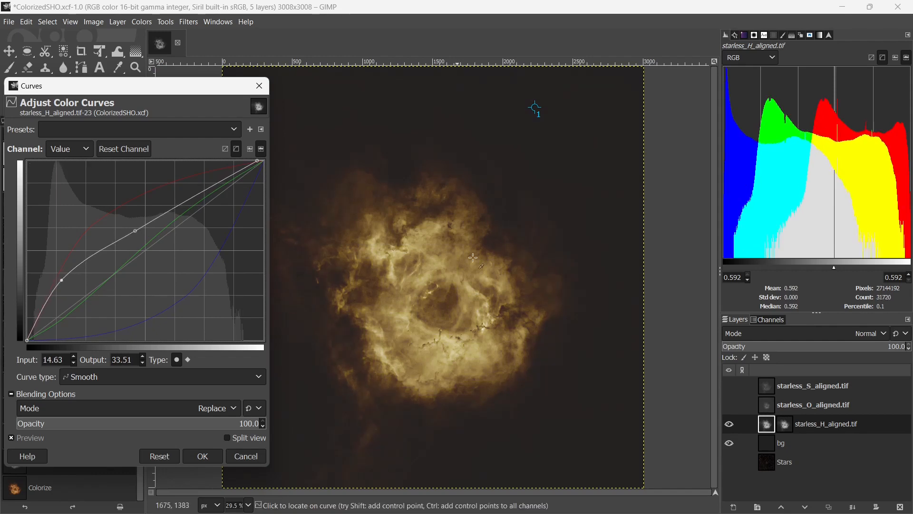
ctrl+click(785, 426)
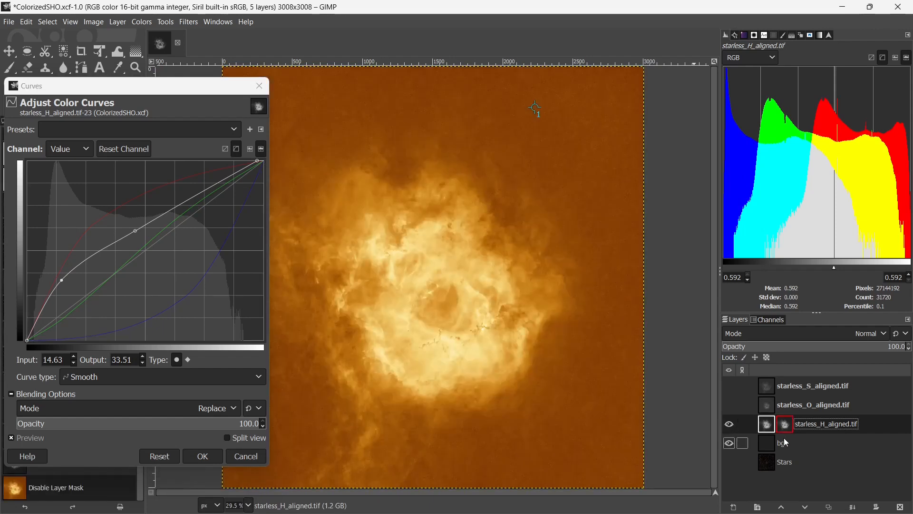
ctrl+click(784, 426)
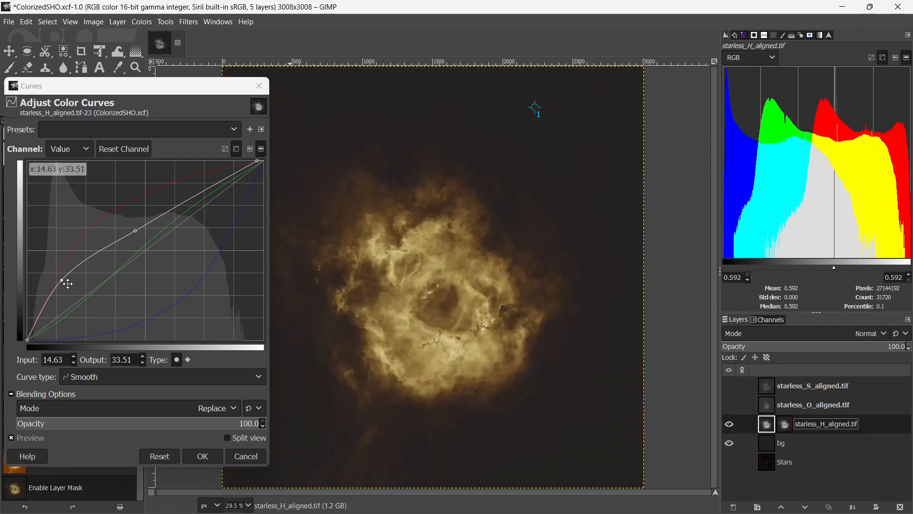
Refine the H layer's Value curve with points at input 45.49, output 66.49 and input 12.83, output 30.34, and apply the curves
drag(63, 282, 64, 284)
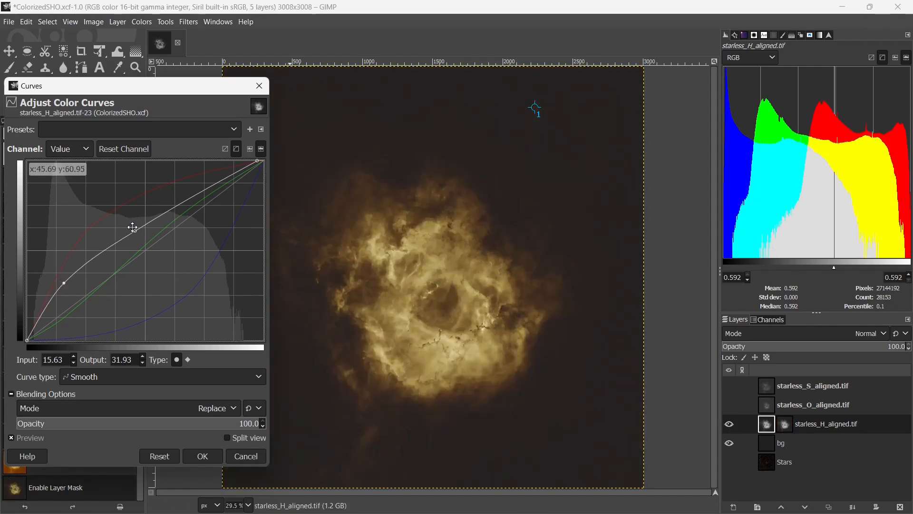
drag(134, 230, 134, 218)
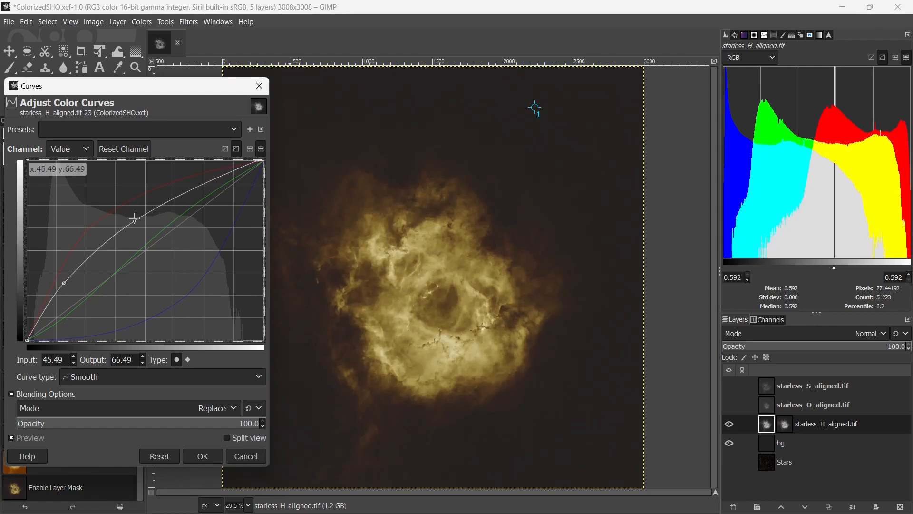
mouse_move(65, 283)
mouse_down()
mouse_move(81, 298)
mouse_move(57, 287)
mouse_up()
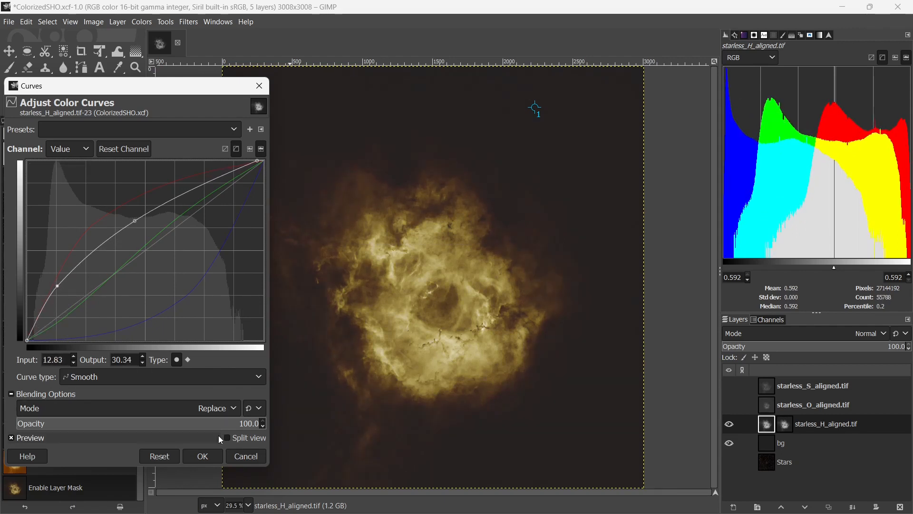
click(204, 457)
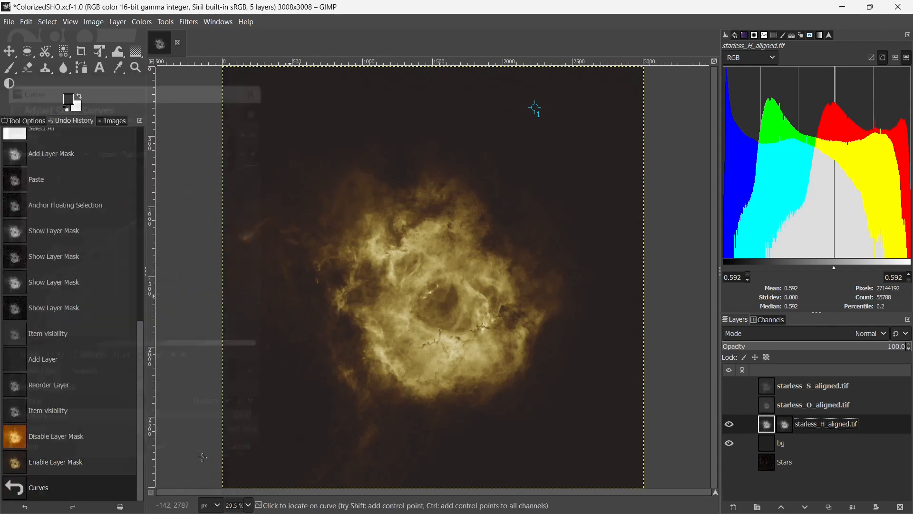
Show the starless_O layer, stretch its Value curve with endpoint 67.54/100 and shadow point 20.24/12.14, and check the background sample point
click(802, 404)
click(730, 404)
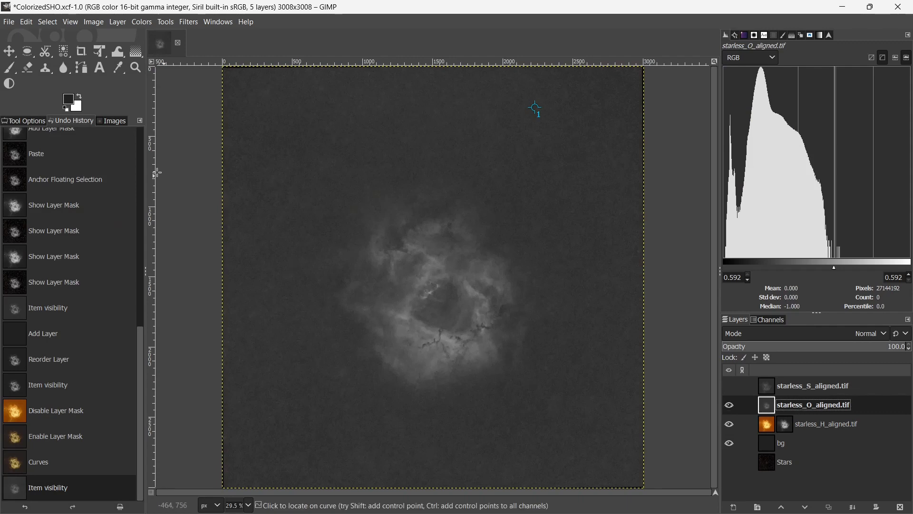
click(144, 22)
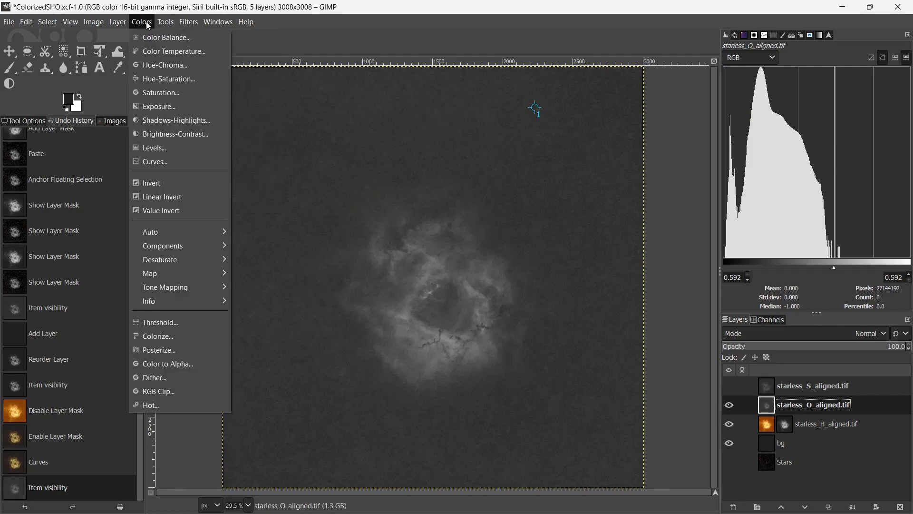
click(153, 162)
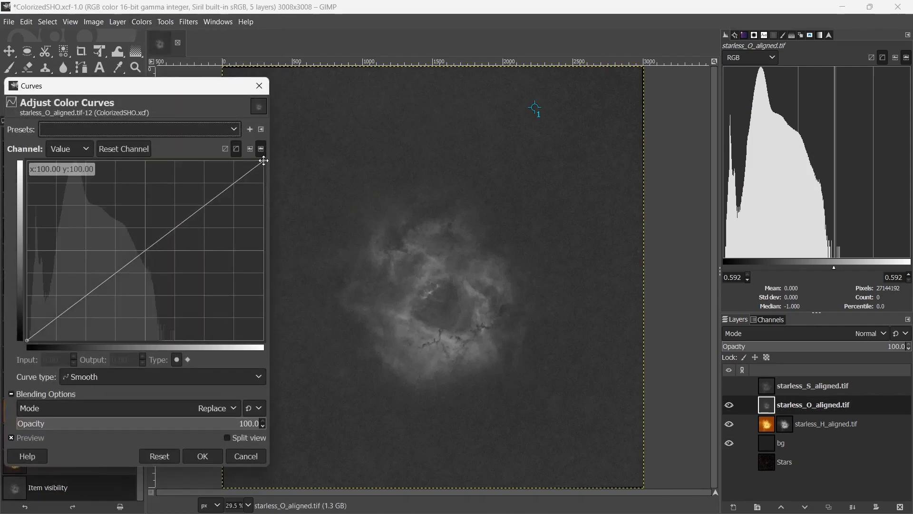
drag(265, 161, 188, 160)
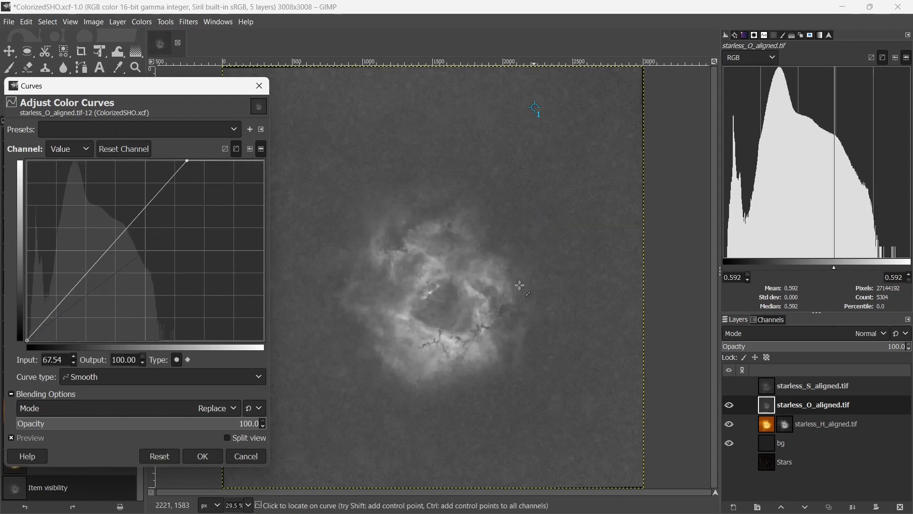
drag(42, 331, 76, 316)
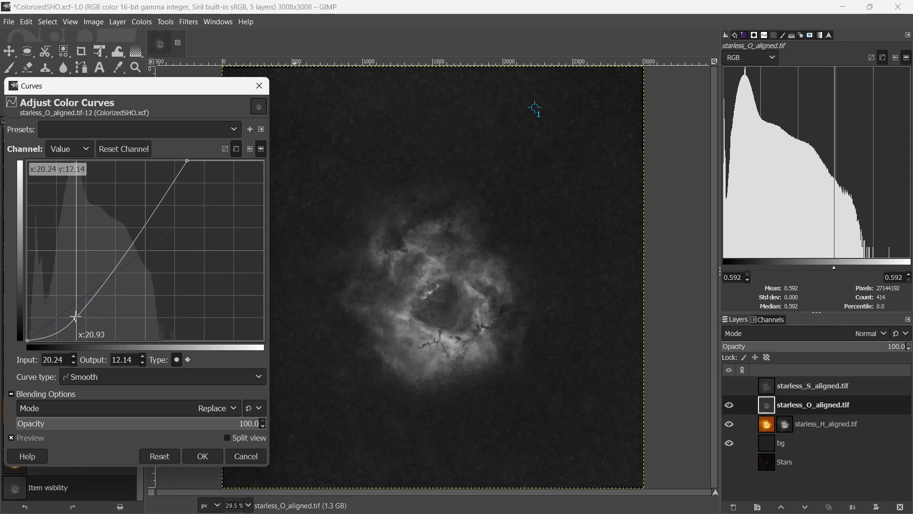
click(735, 35)
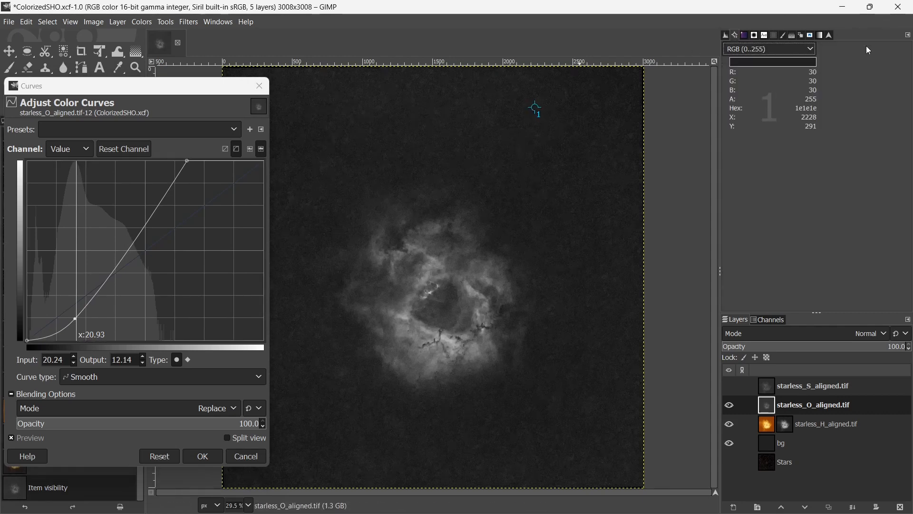
click(733, 37)
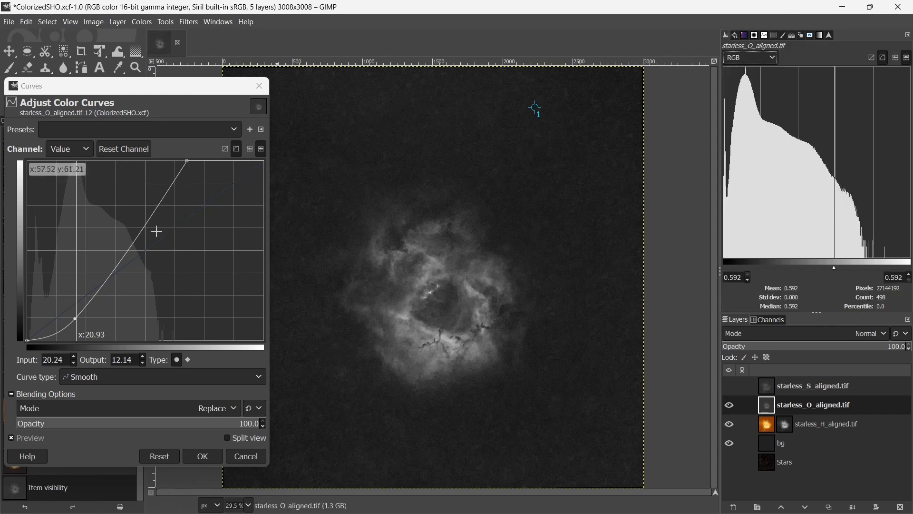
Add Value curve points at input 47.09, output 70.71 and input 29.06, output 31.13, and apply the curves to the O layer
click(138, 238)
drag(139, 238, 137, 218)
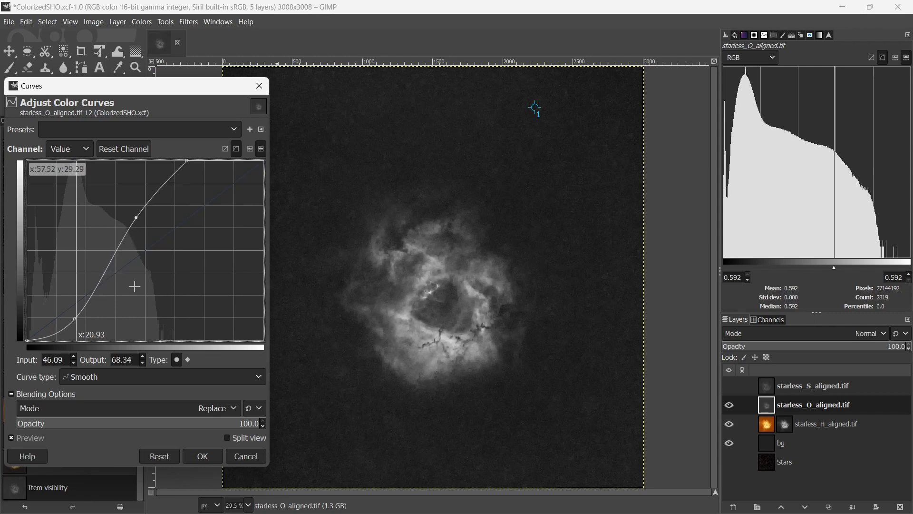
click(97, 287)
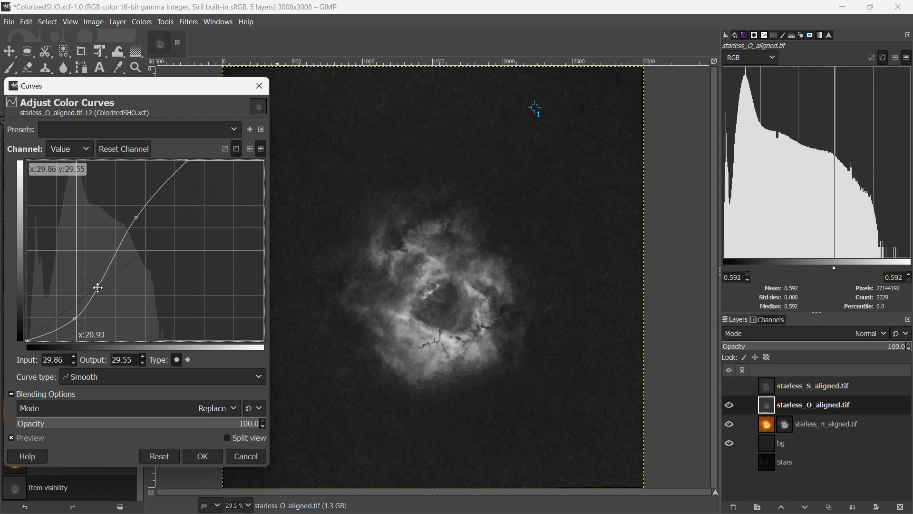
drag(95, 287, 96, 288)
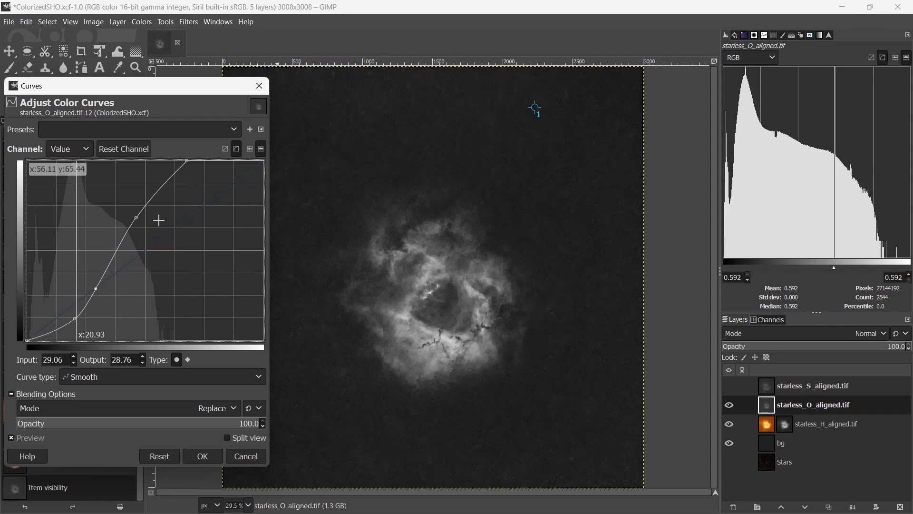
drag(133, 211, 137, 210)
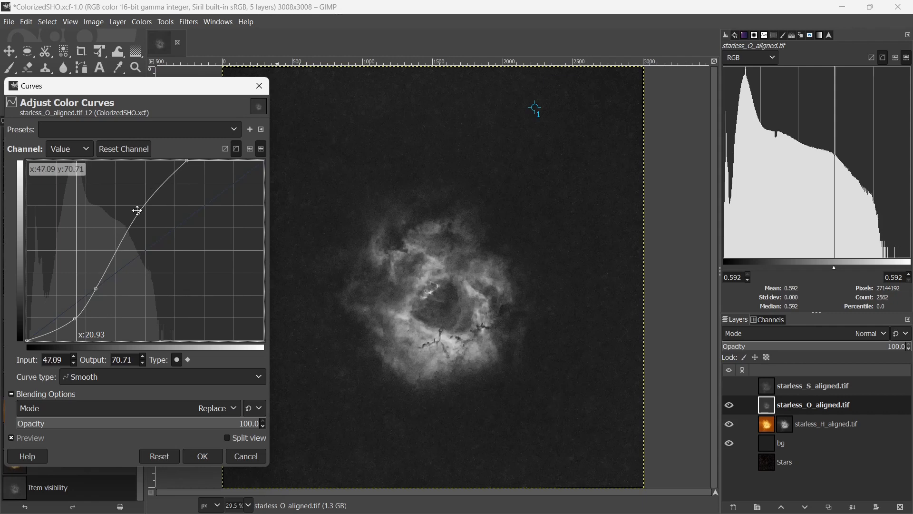
drag(96, 287, 96, 284)
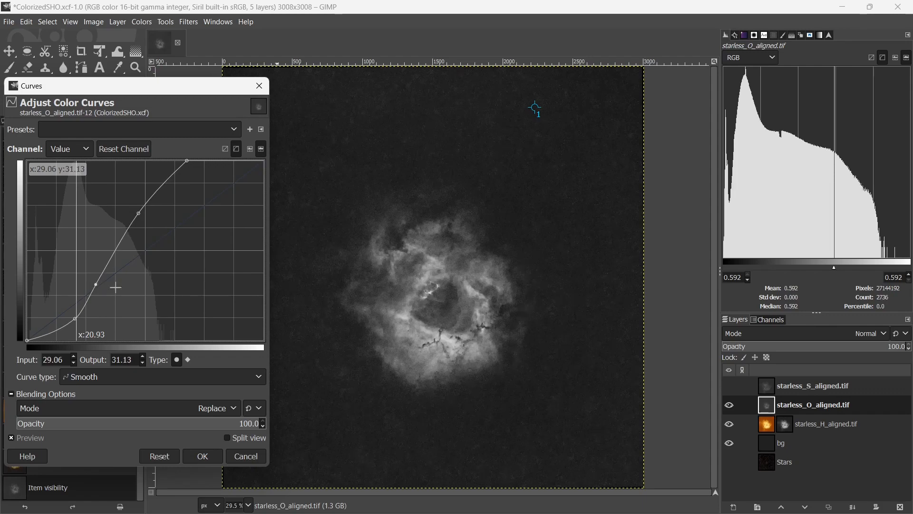
click(212, 456)
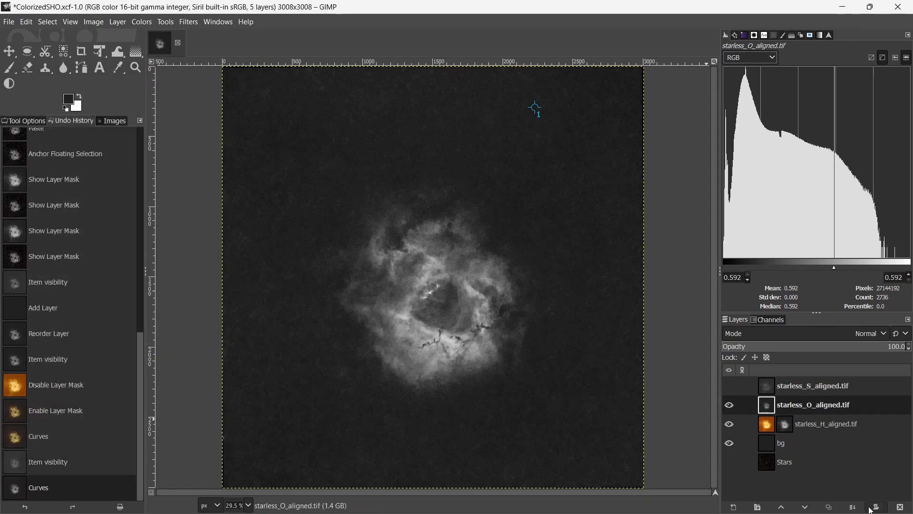
Copy the whole starless_O layer, add a white full-opacity mask to it, and paste and anchor the copy into the mask
key(ctrl+a)
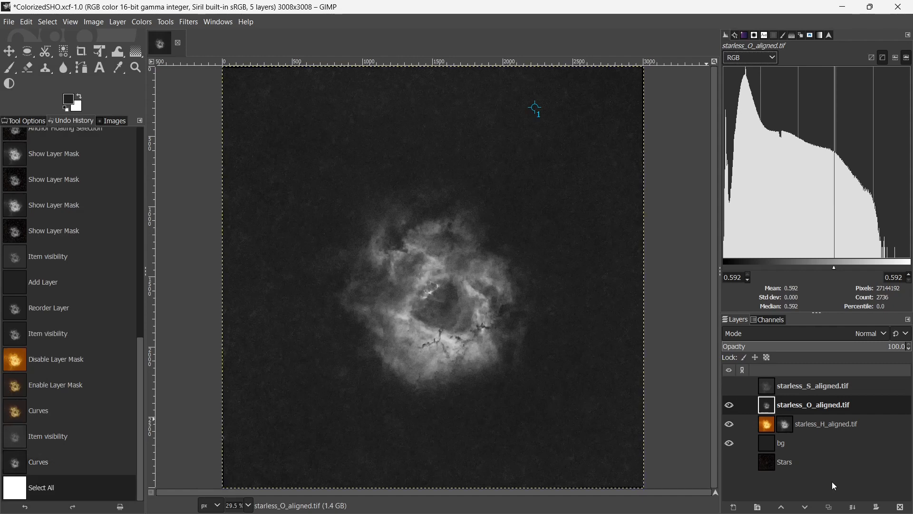
key(ctrl+c)
click(878, 507)
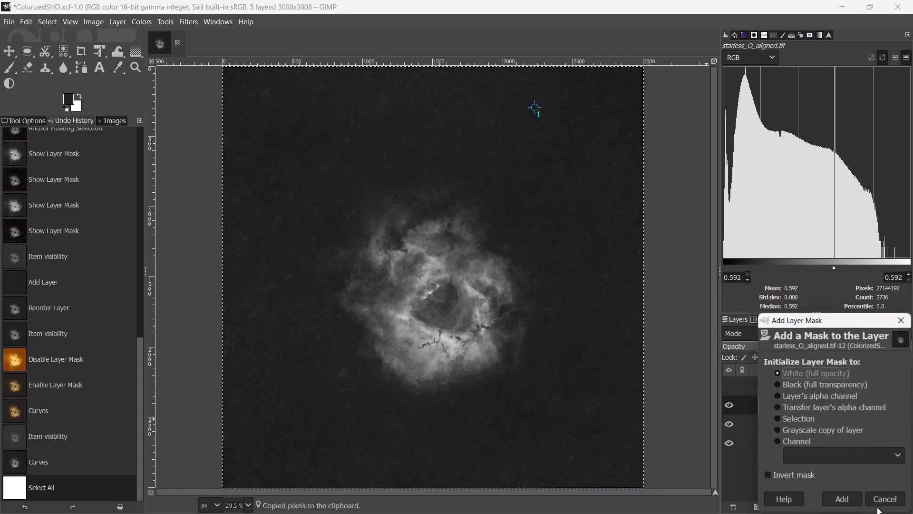
click(842, 499)
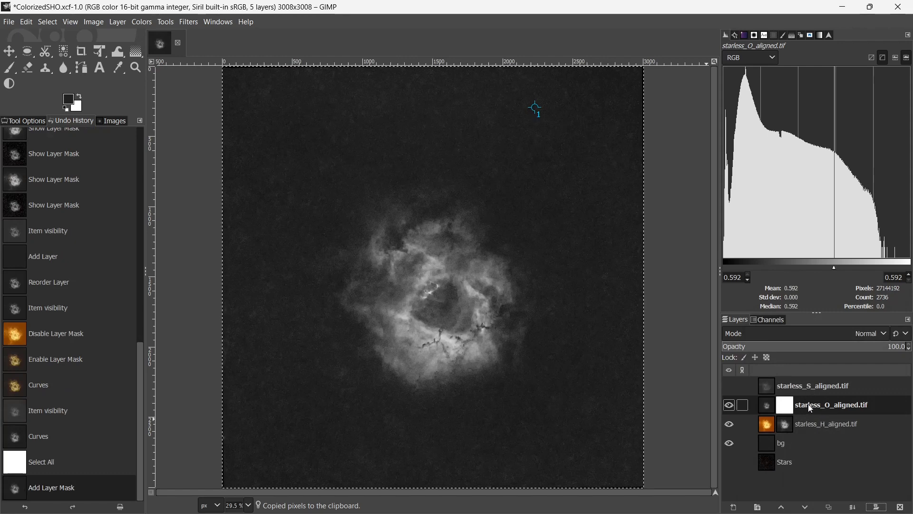
key(ctrl+v)
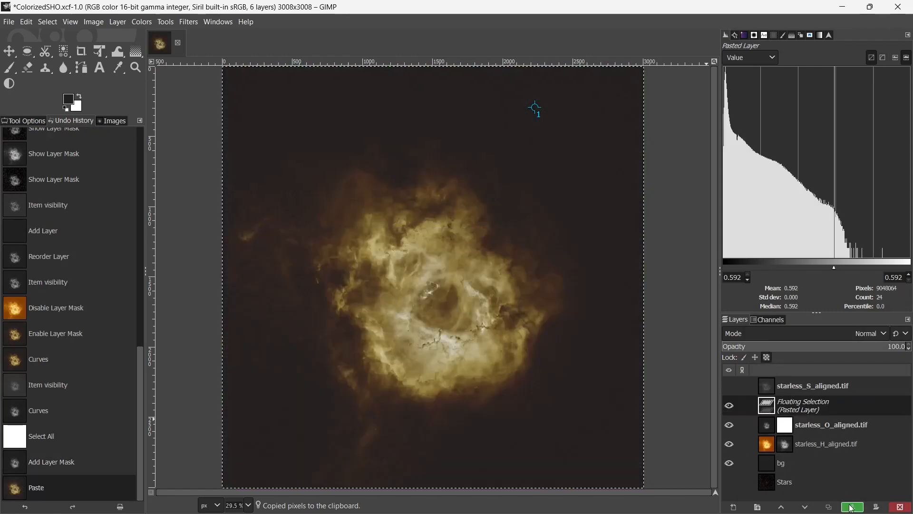
click(852, 508)
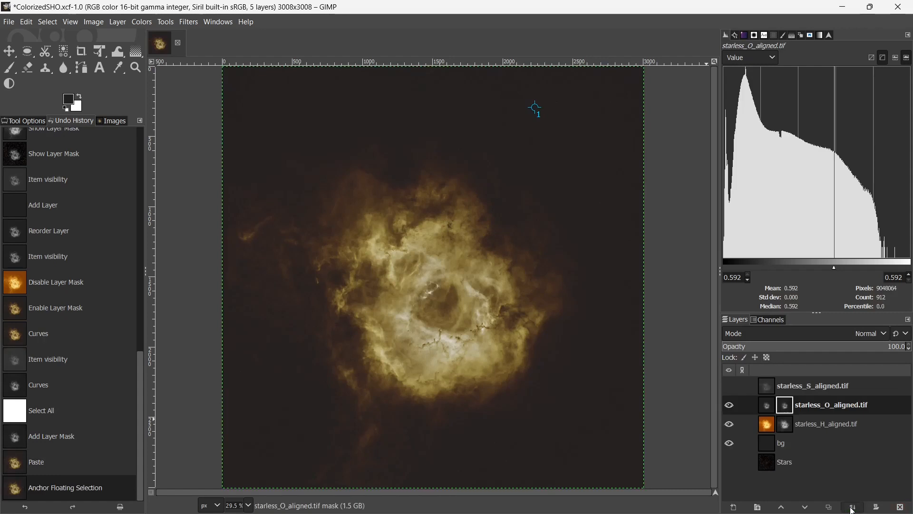
View the starless_O layer's mask on the canvas and return to the composite view
click(784, 408)
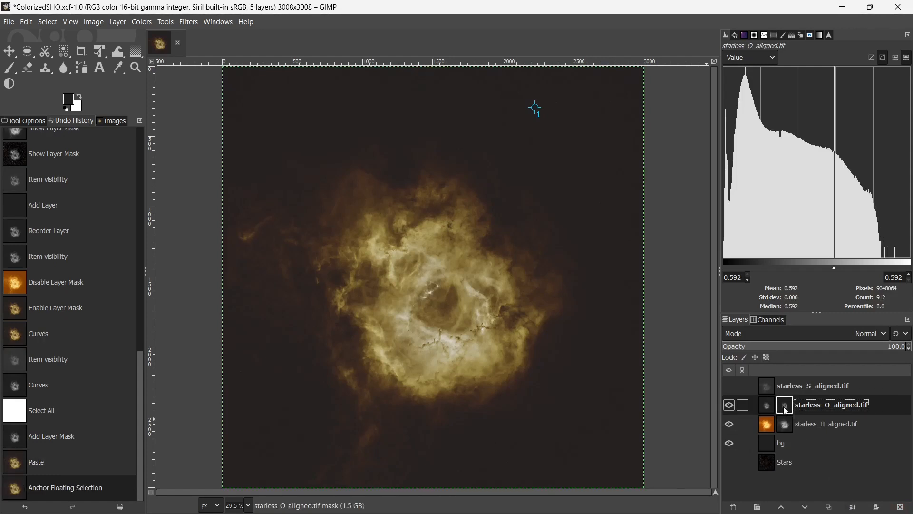
alt+click(785, 408)
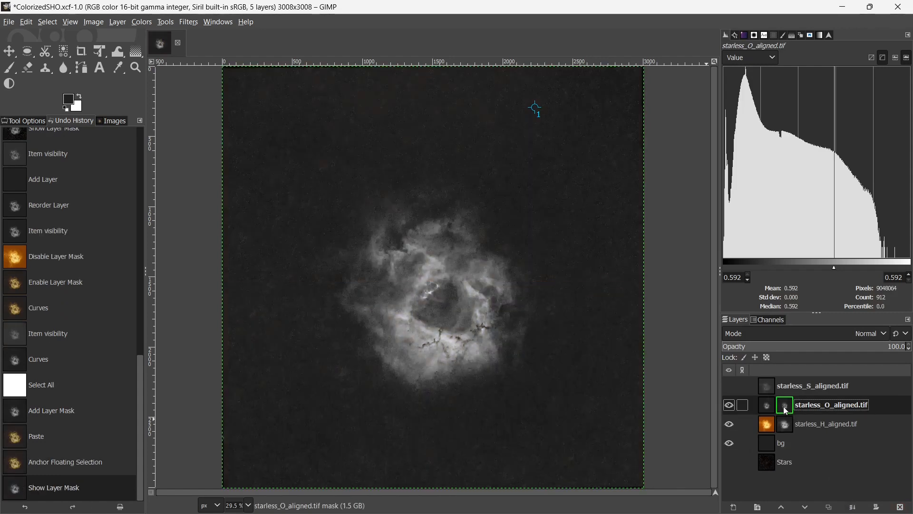
alt+click(785, 408)
Make the starless_O layer's image the edit target instead of its mask, and hide the starless_H layer
click(771, 409)
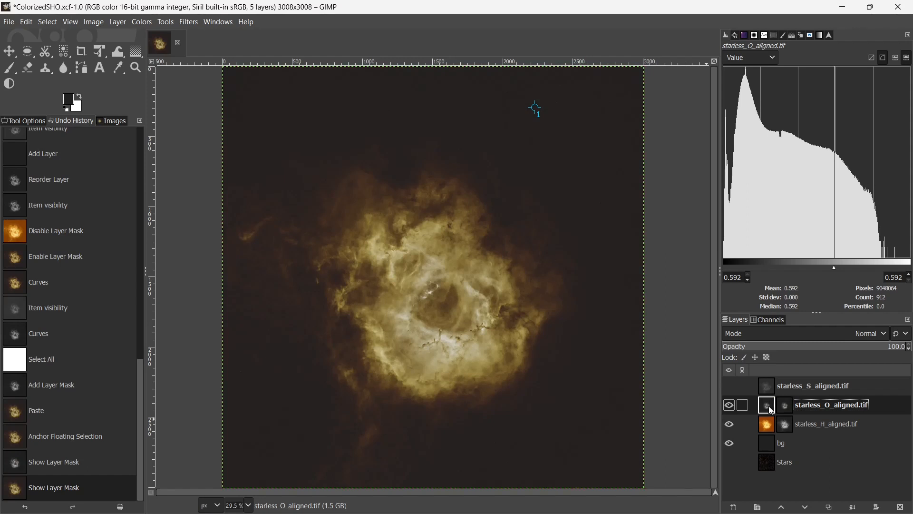
click(730, 405)
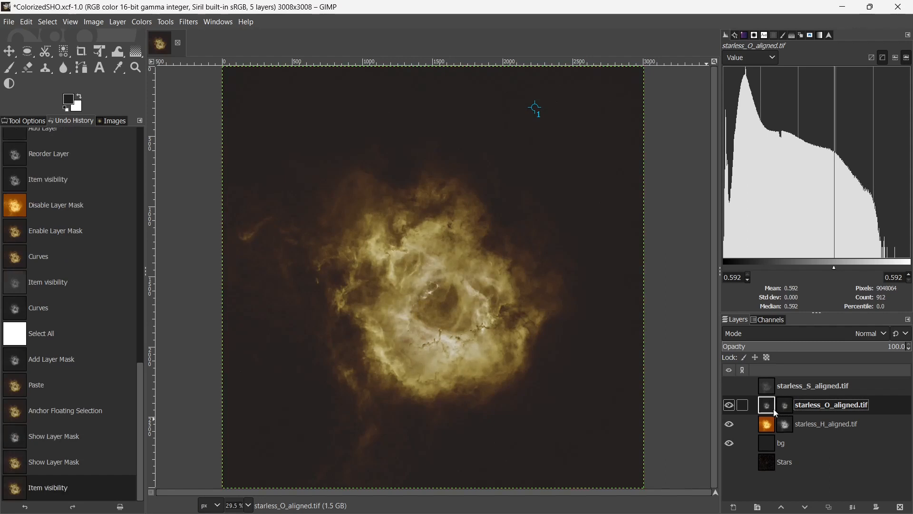
click(730, 425)
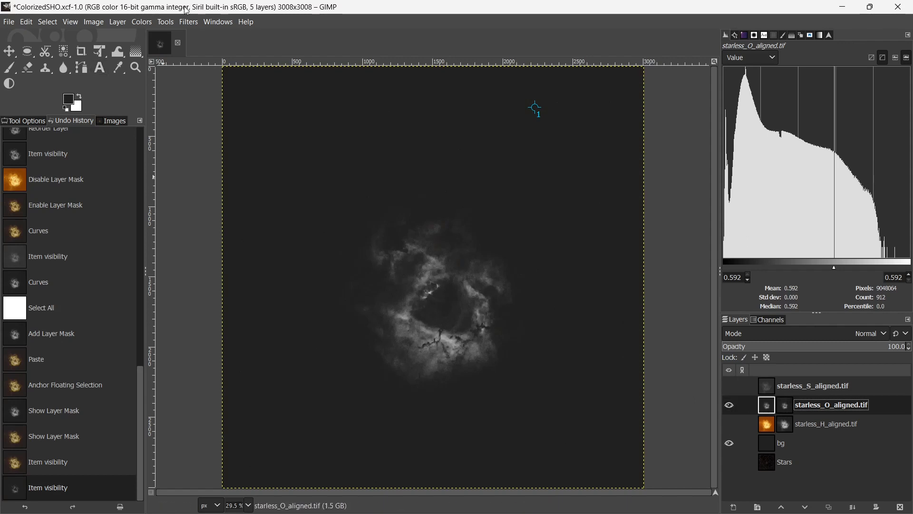
Start Colorize on the starless_O layer with a blue hue of 0.6628 and saturation 1.0
click(141, 22)
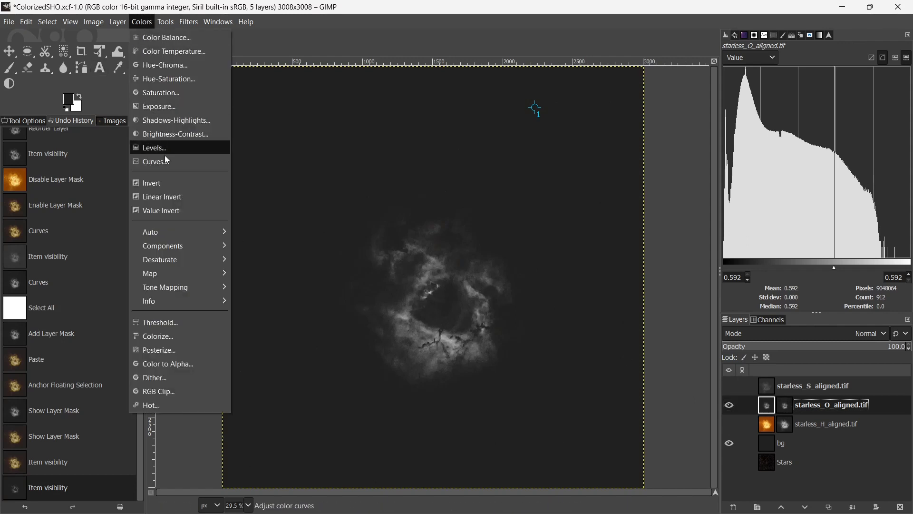
click(165, 337)
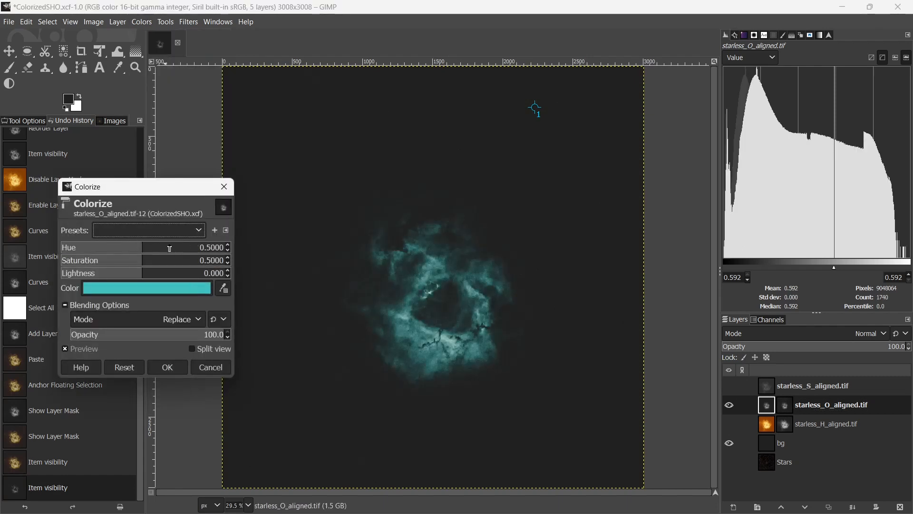
click(170, 248)
drag(134, 262, 196, 256)
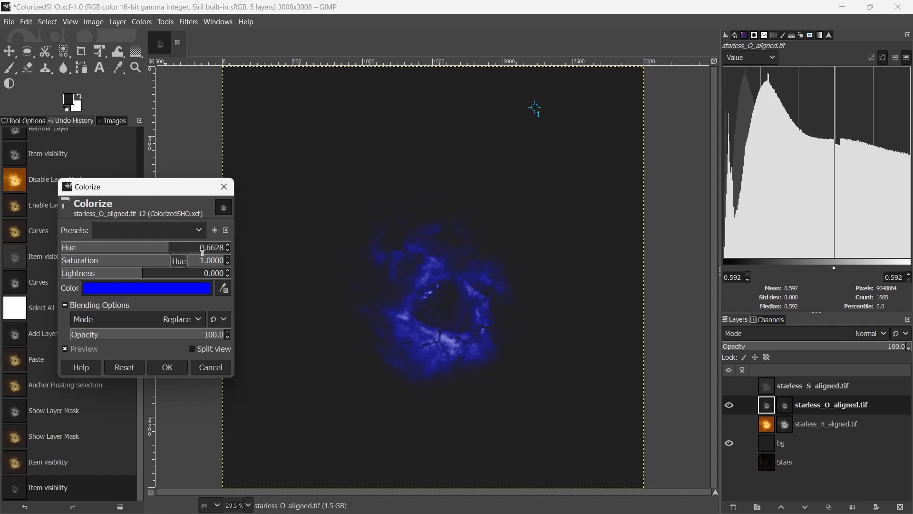
Try other Colorize hues, settle on hue 0.6279, and set the lightness to 0.023
click(110, 248)
click(167, 247)
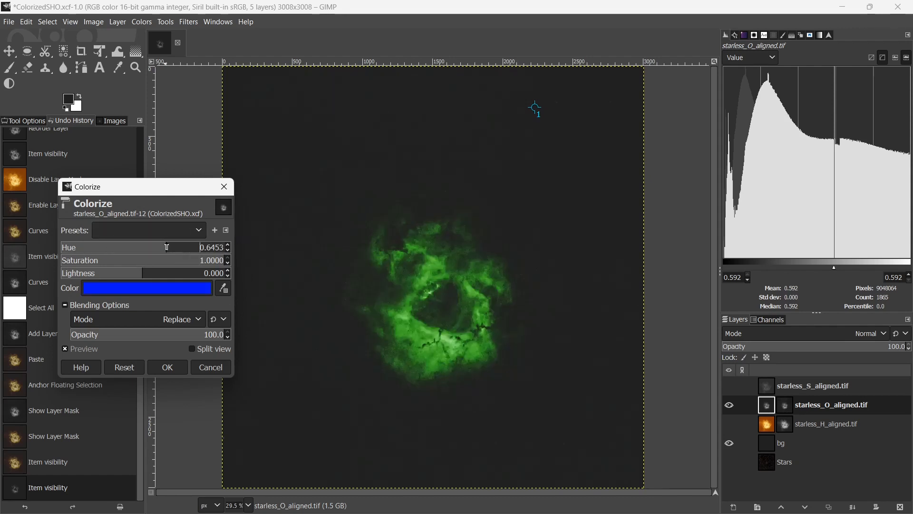
click(169, 247)
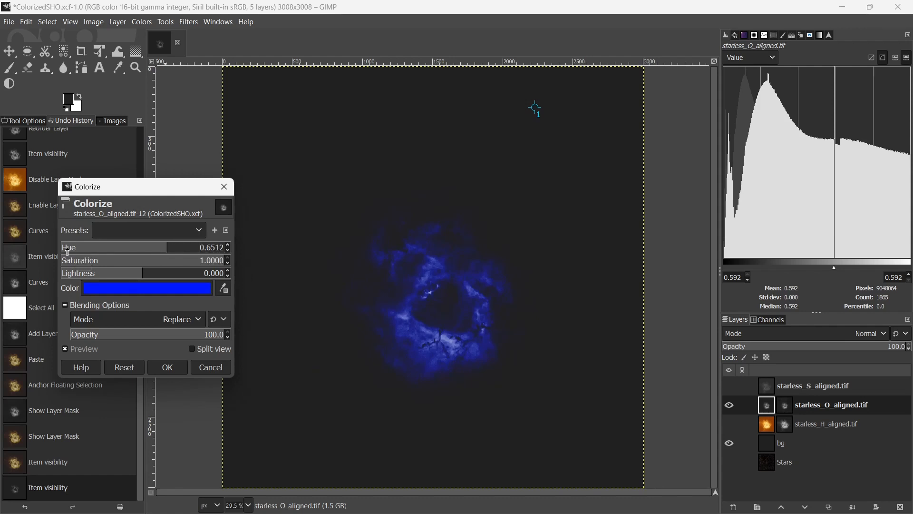
drag(68, 250, 164, 250)
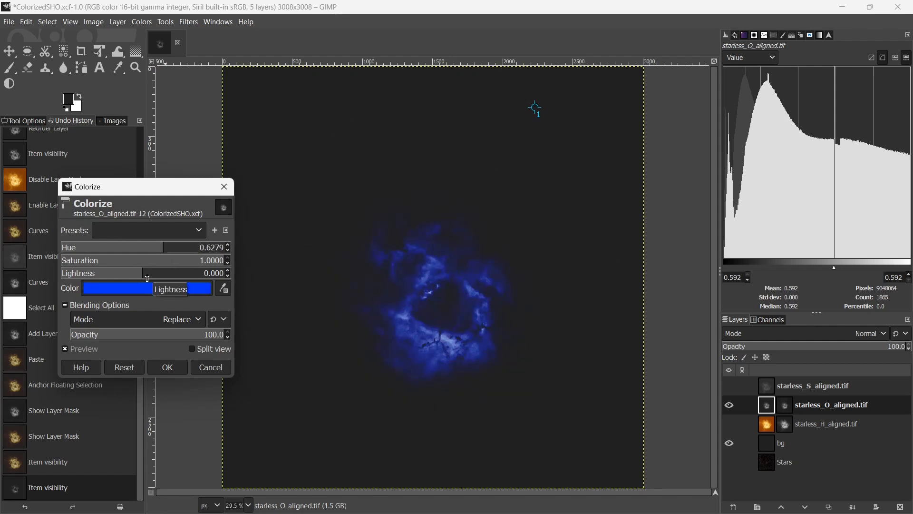
drag(147, 279, 151, 274)
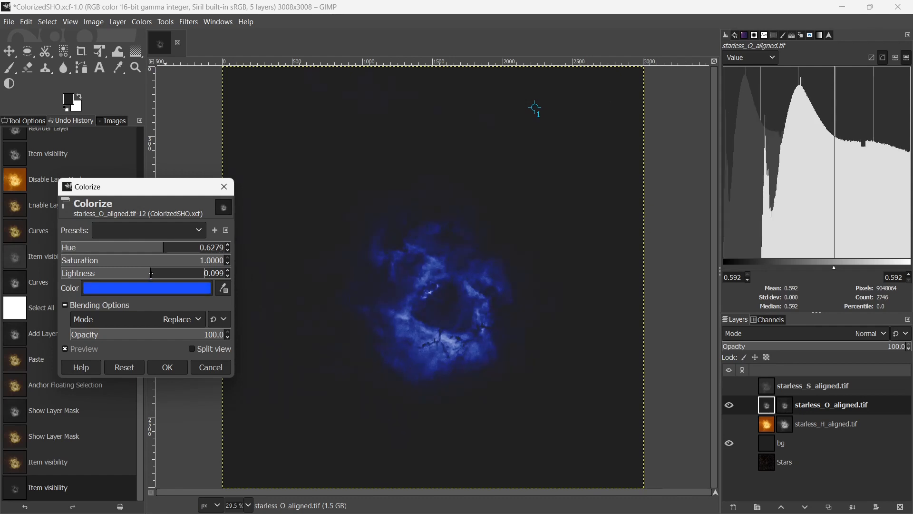
click(146, 276)
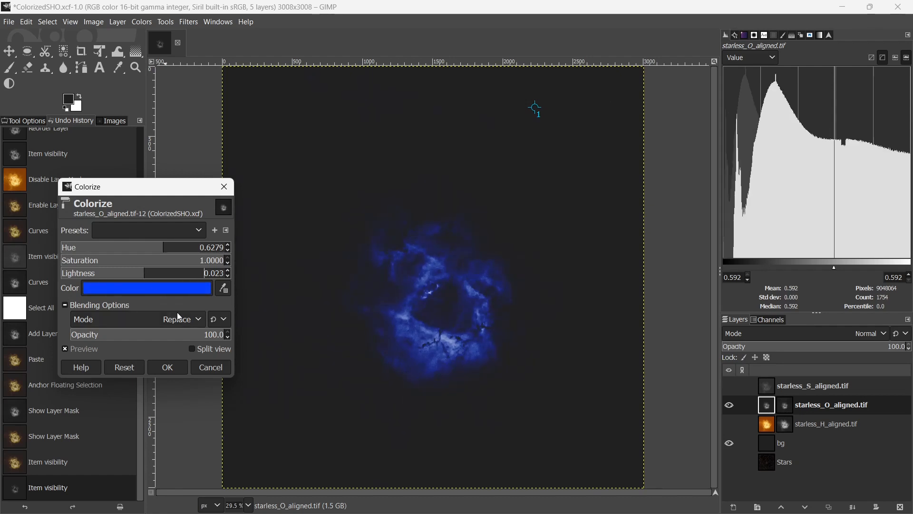
Reset Colorize, apply it to the starless_O layer with hue 0.6221 and saturation 1.0, and re-enable the layer's mask
click(122, 367)
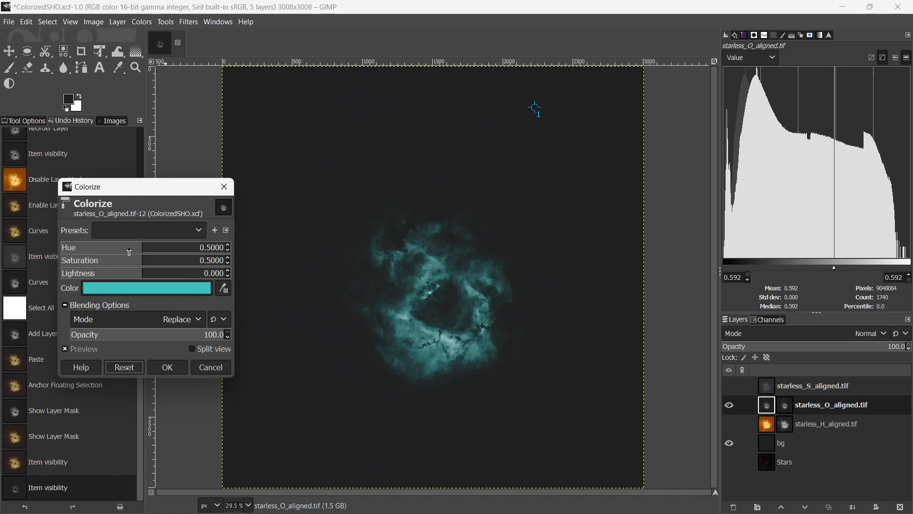
drag(135, 261, 228, 261)
click(159, 248)
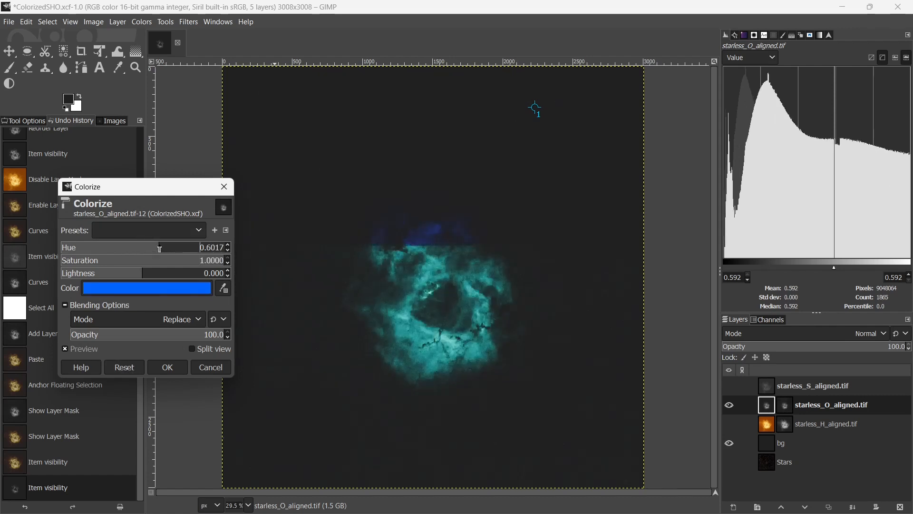
drag(161, 248, 163, 248)
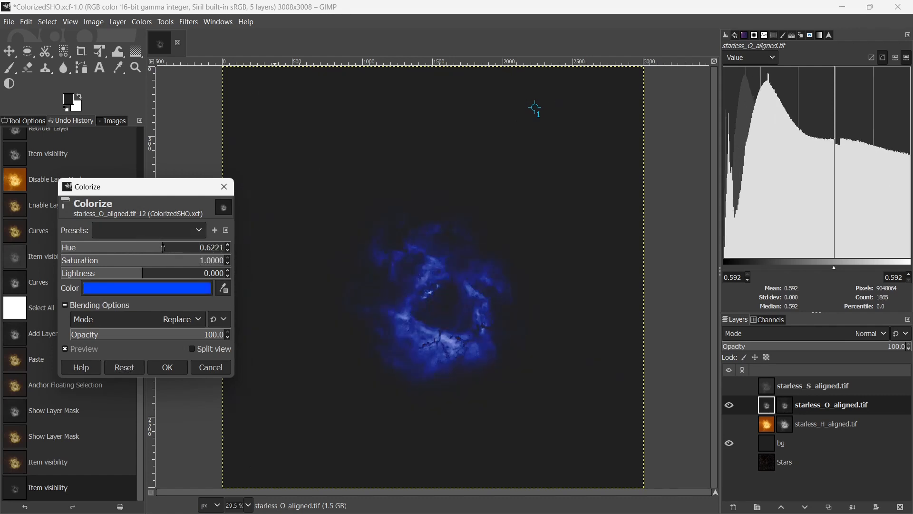
click(165, 368)
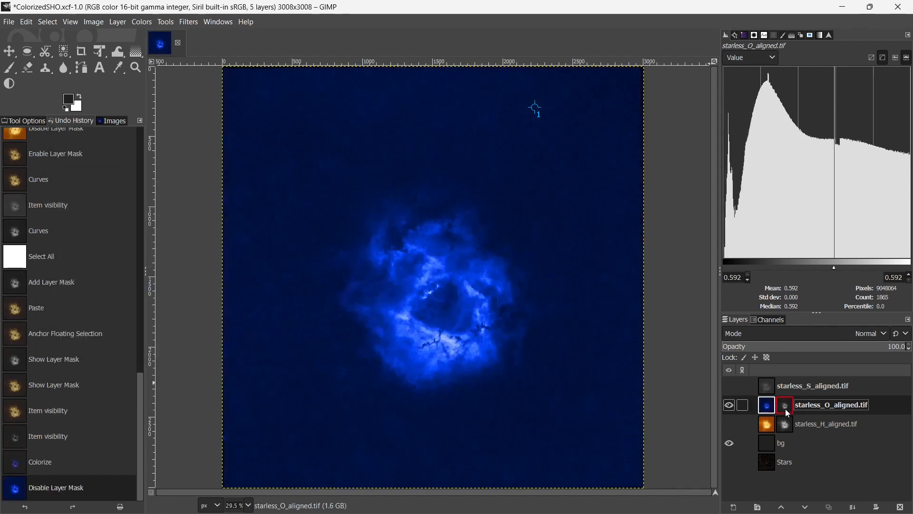
ctrl+click(785, 409)
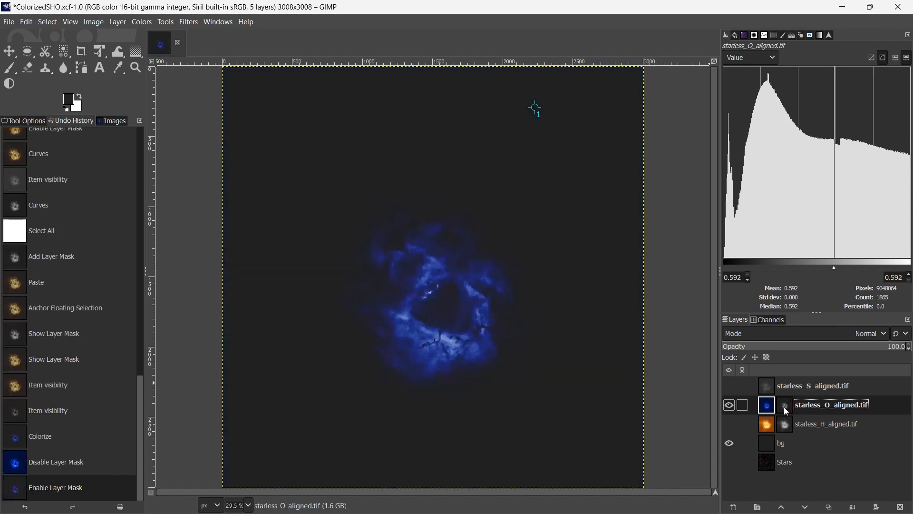
Start a Curves adjustment on the starless_O layer's image and switch the histogram display to RGB
click(771, 405)
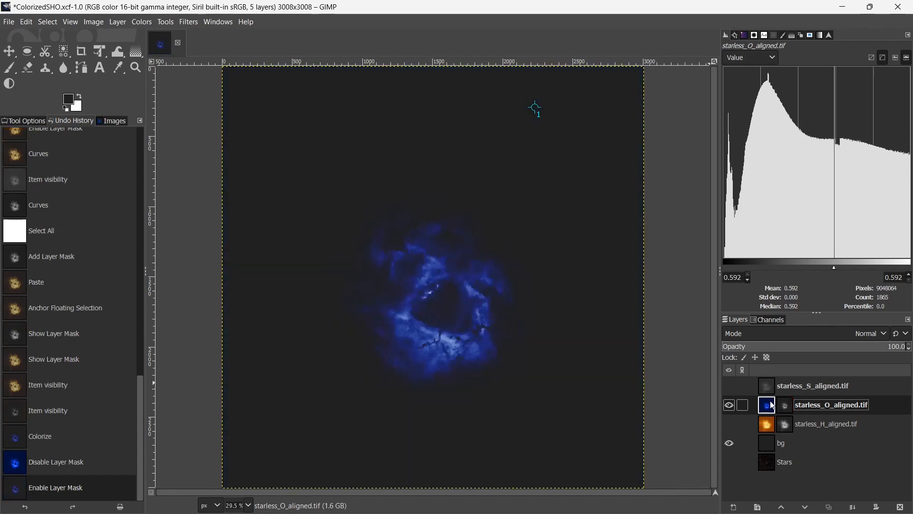
click(143, 21)
click(155, 161)
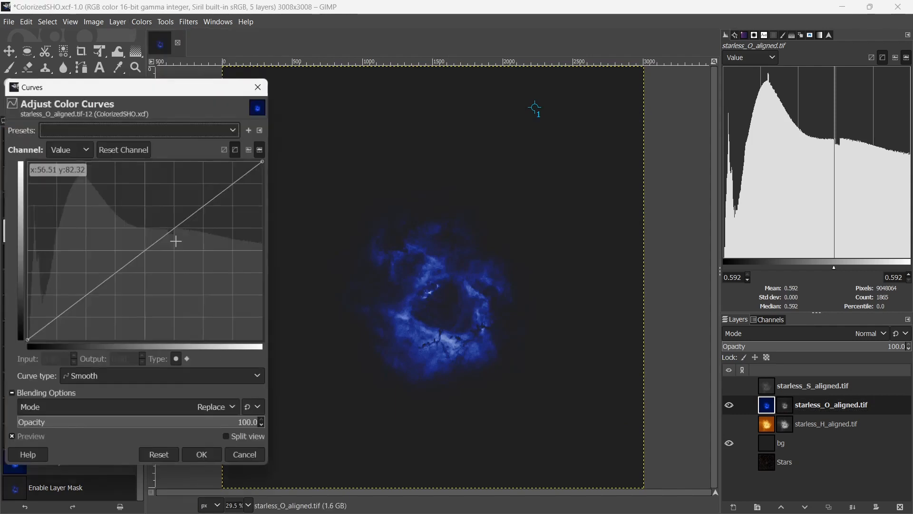
click(64, 149)
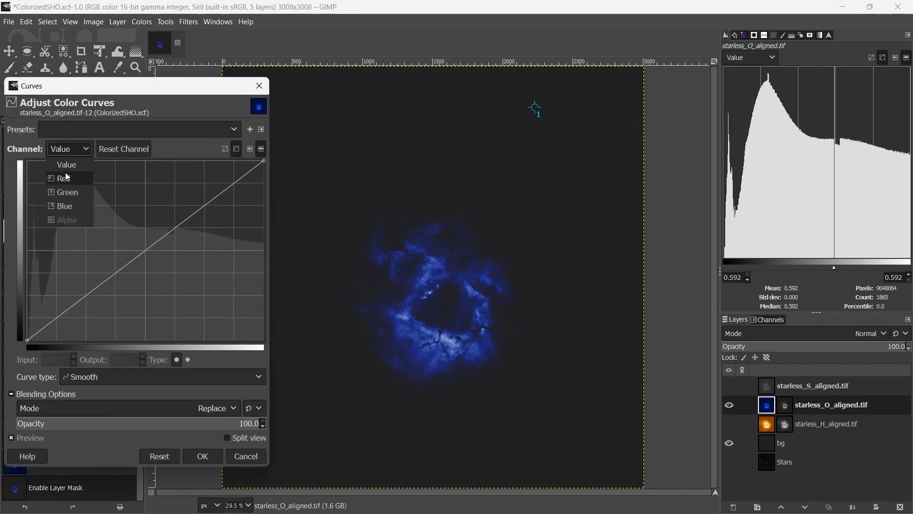
click(65, 177)
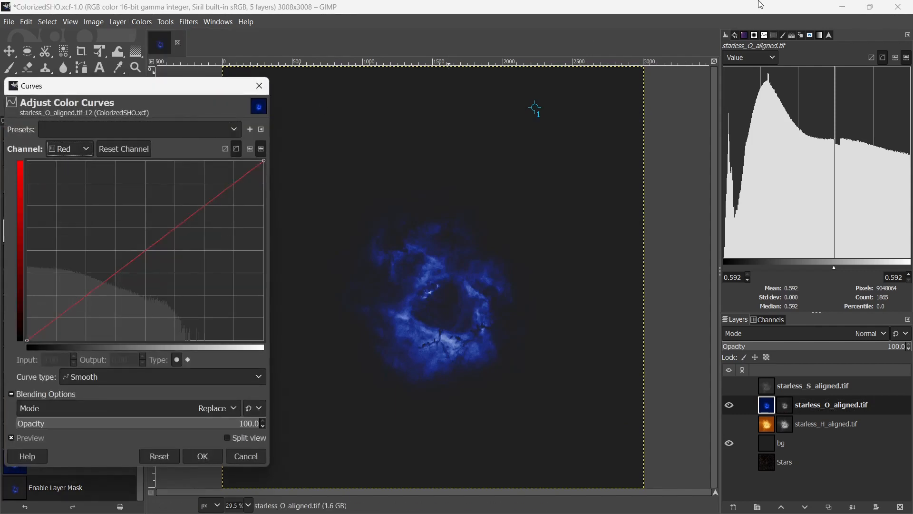
click(730, 61)
click(749, 159)
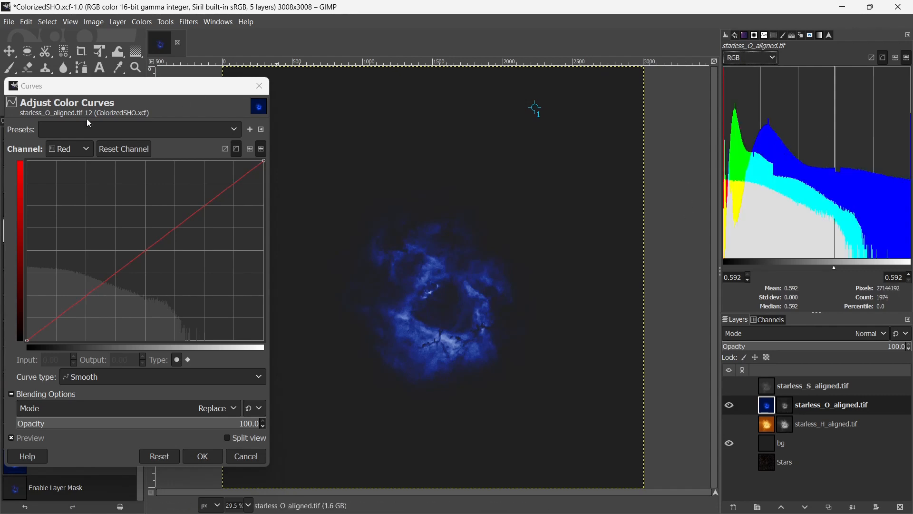
Raise the green curve of starless_O with points at input 29.86, output 52.51 and input 11.02, output 34.83
click(71, 151)
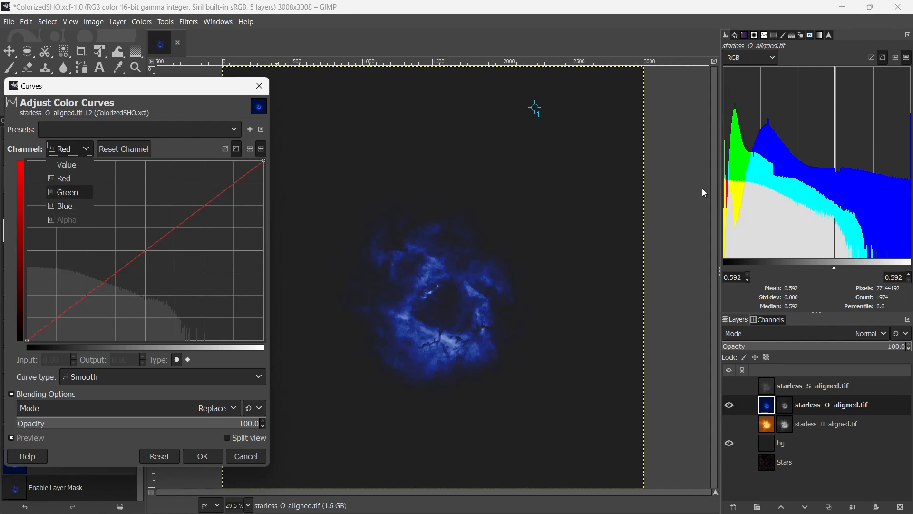
click(59, 196)
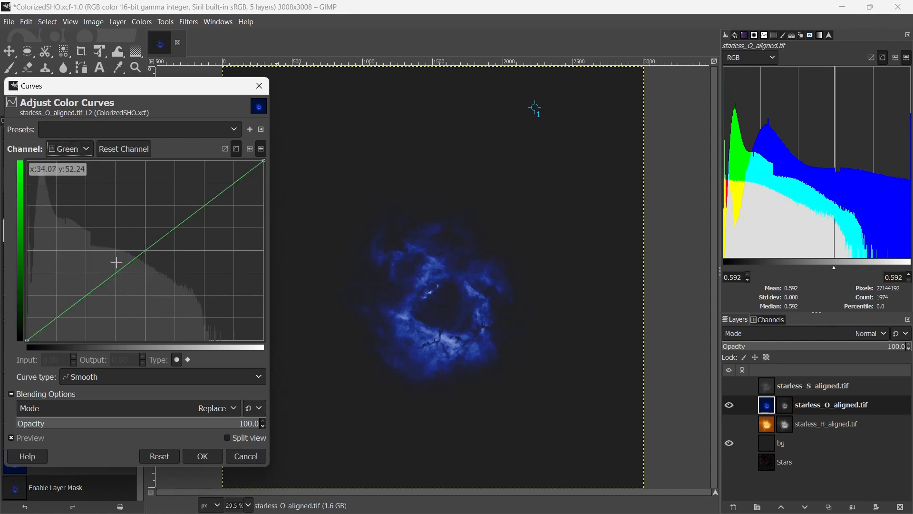
drag(131, 258, 98, 246)
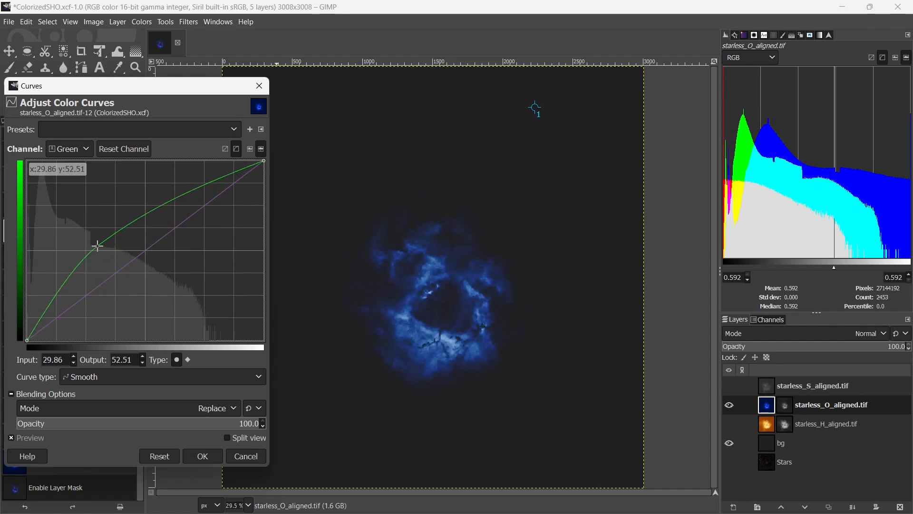
click(51, 312)
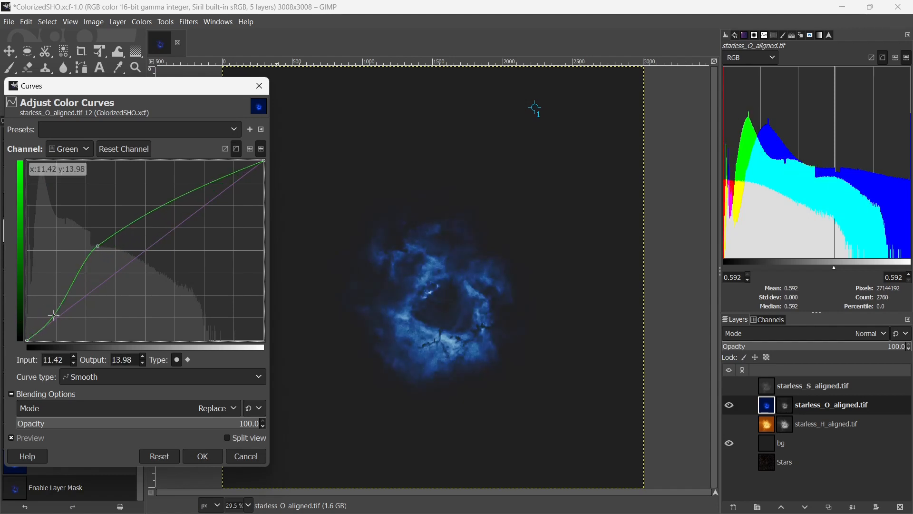
drag(51, 312, 53, 277)
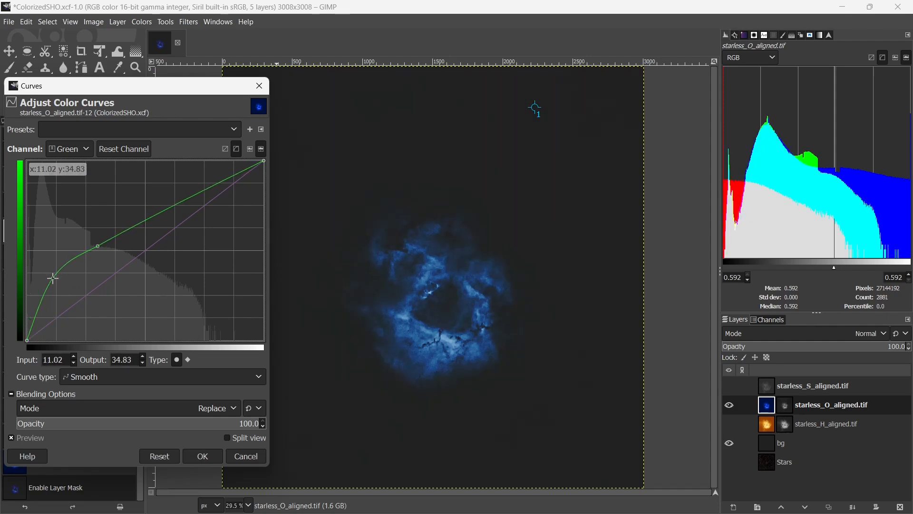
Remove red from starless_O by lowering the red curve's white end to output 0
click(64, 149)
click(64, 178)
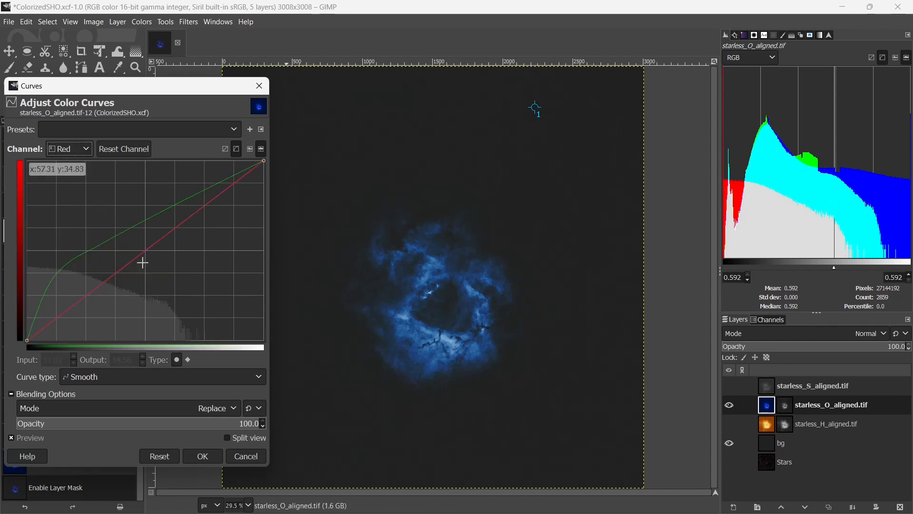
drag(175, 232, 363, 218)
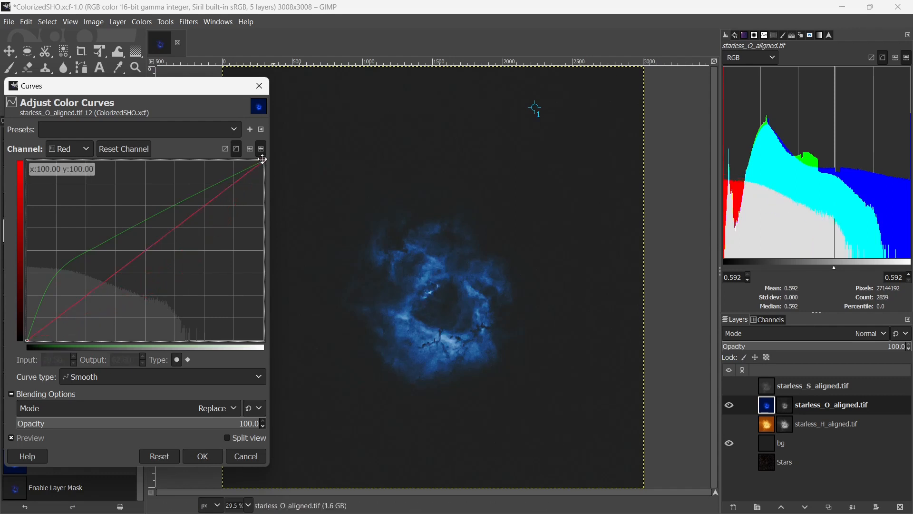
drag(265, 162, 312, 364)
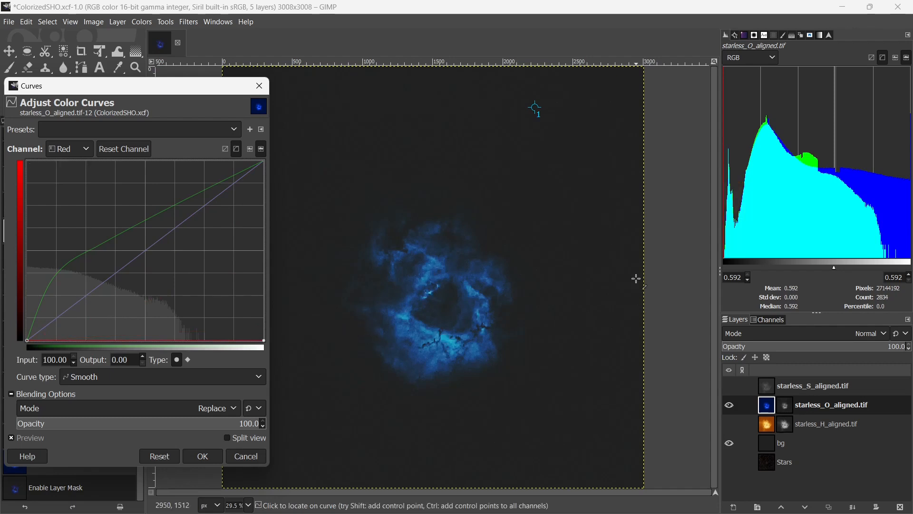
Raise the blue curve of starless_O with points at input 15.23, output 39.84 and input 68.94, output 77.84
click(91, 148)
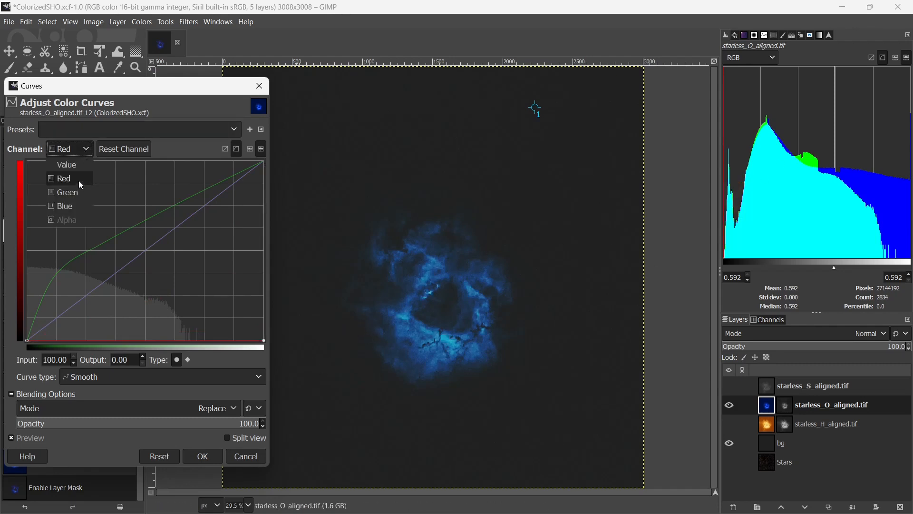
click(84, 204)
drag(147, 248, 62, 267)
drag(68, 270, 62, 269)
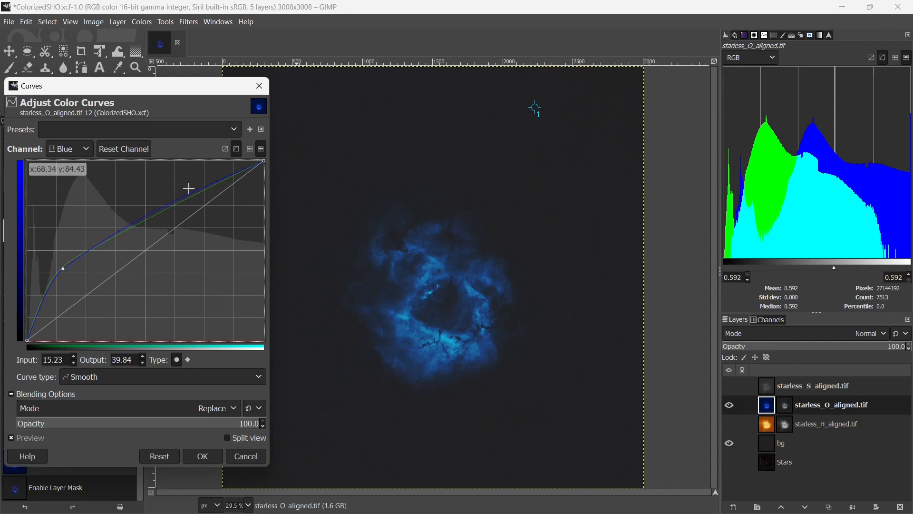
mouse_move(192, 194)
mouse_down()
mouse_move(198, 202)
mouse_move(190, 200)
mouse_up()
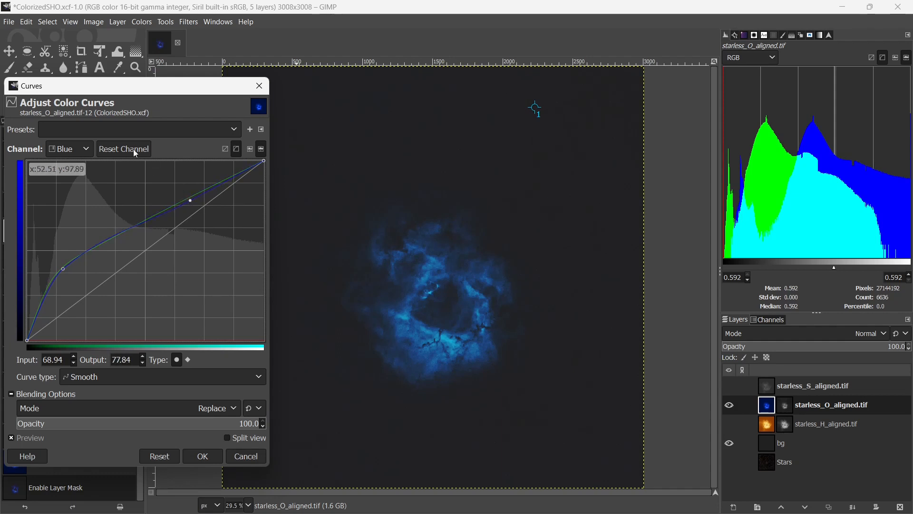
Move the green curve's upper midpoint to input 28.26, output 61.48, and apply the Curves adjustment to starless_O
click(69, 153)
click(79, 191)
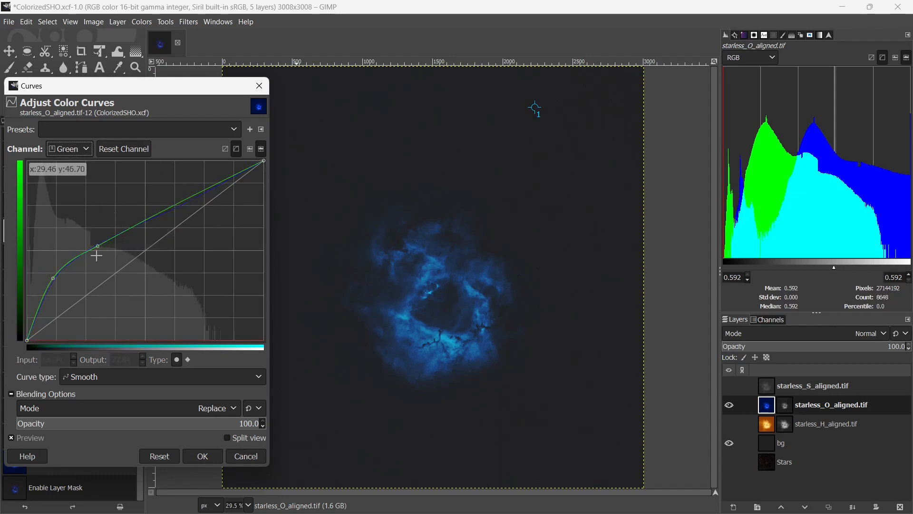
drag(98, 246, 96, 230)
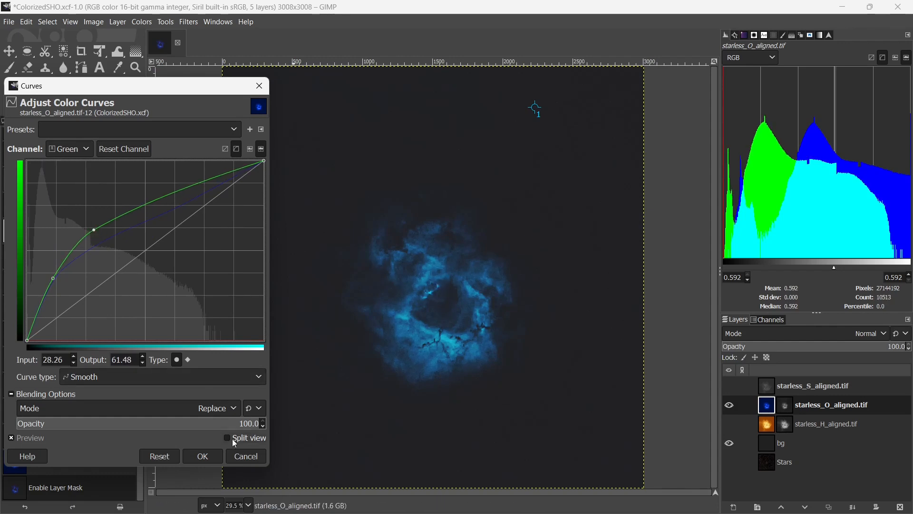
click(195, 457)
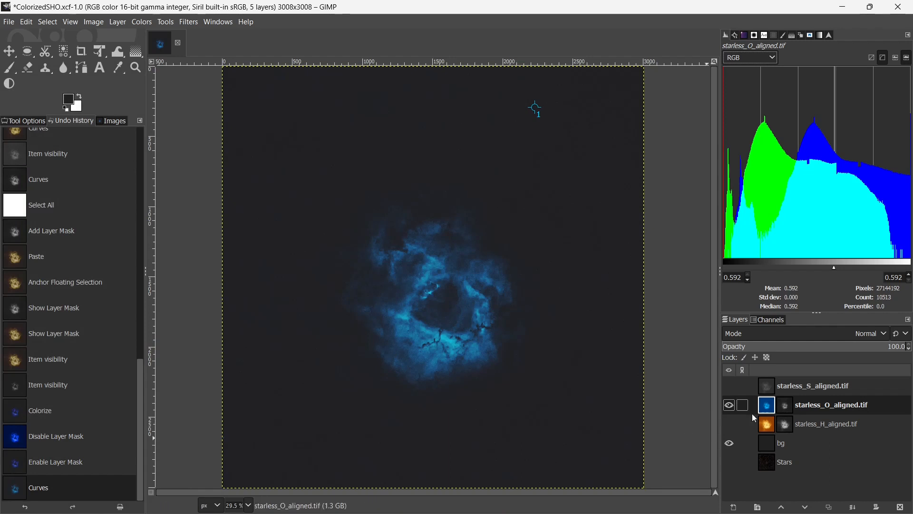
Show the starless_H layer again and set the starless_O layer's blend mode to Addition
click(730, 425)
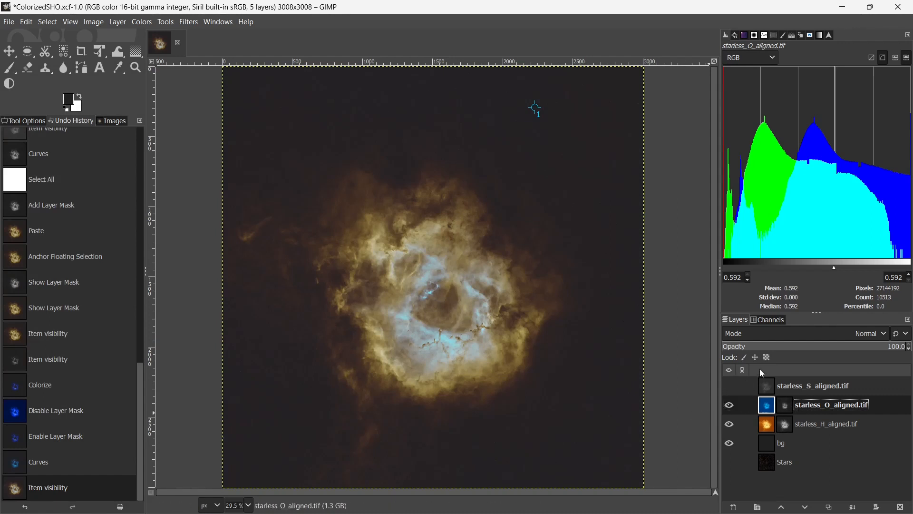
click(795, 334)
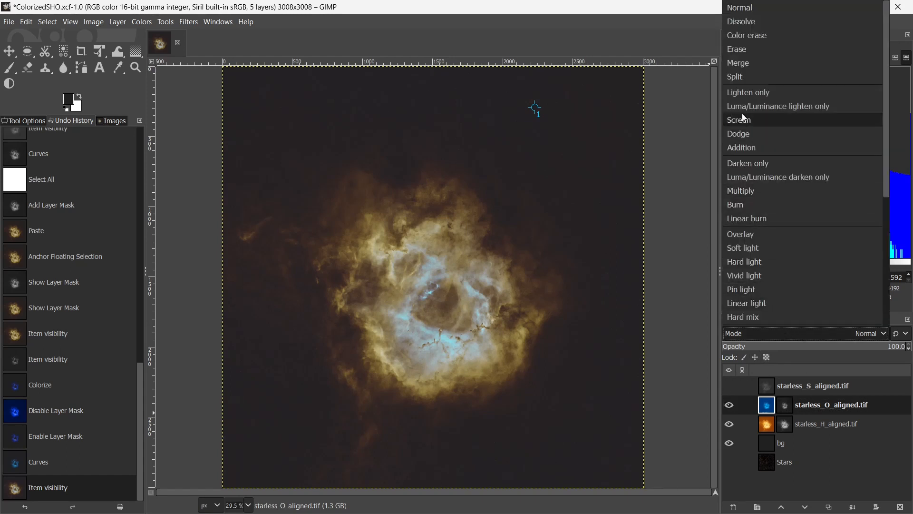
click(753, 147)
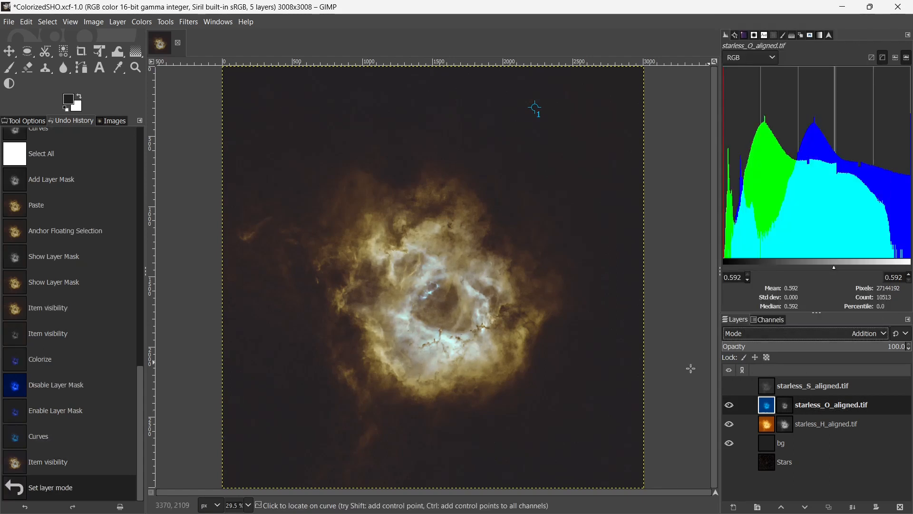
Compare the blend by toggling the visibility of the starless_O and starless_H layers off and on
click(726, 408)
click(726, 408)
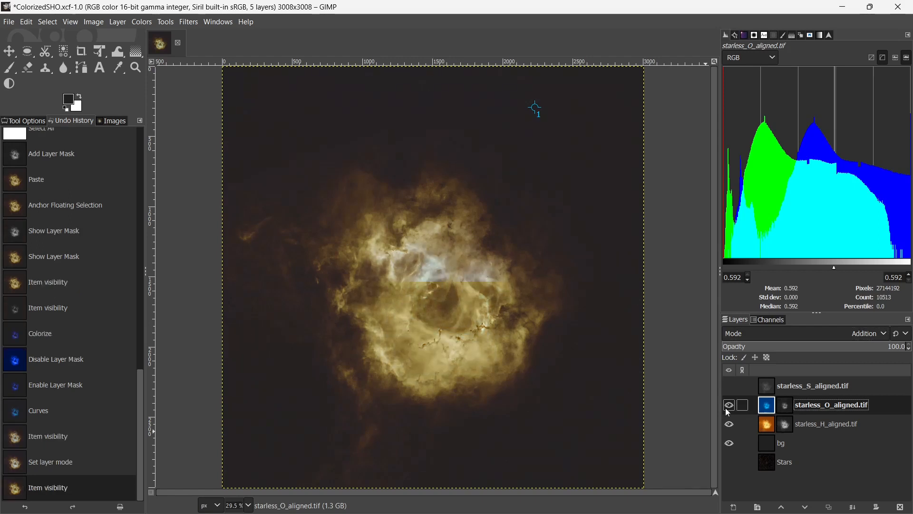
click(723, 428)
click(723, 429)
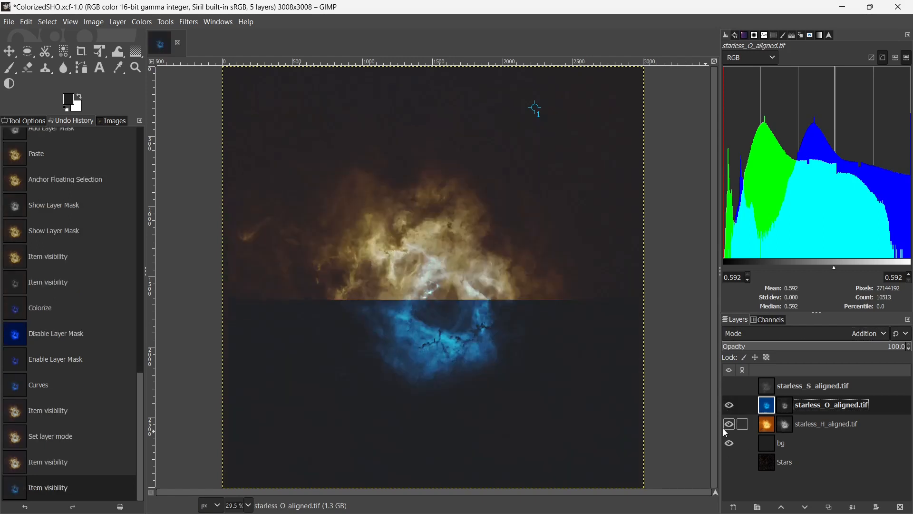
click(730, 407)
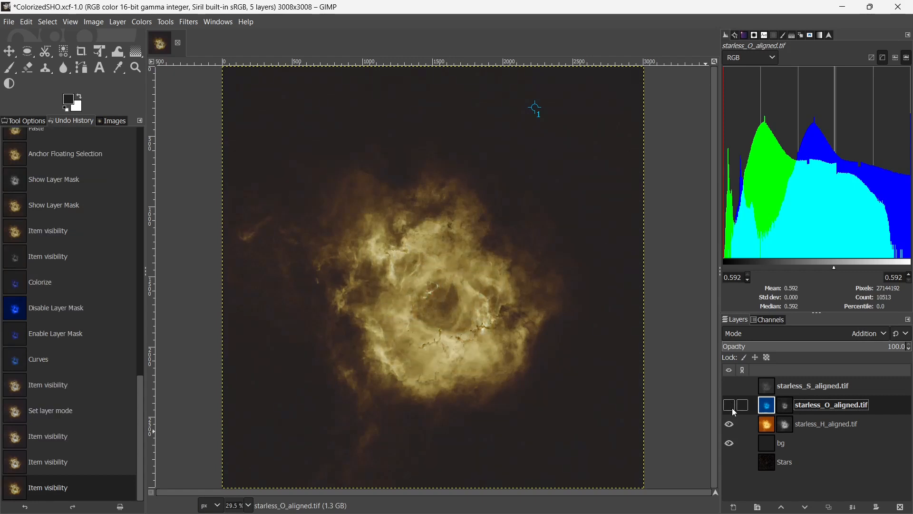
click(731, 407)
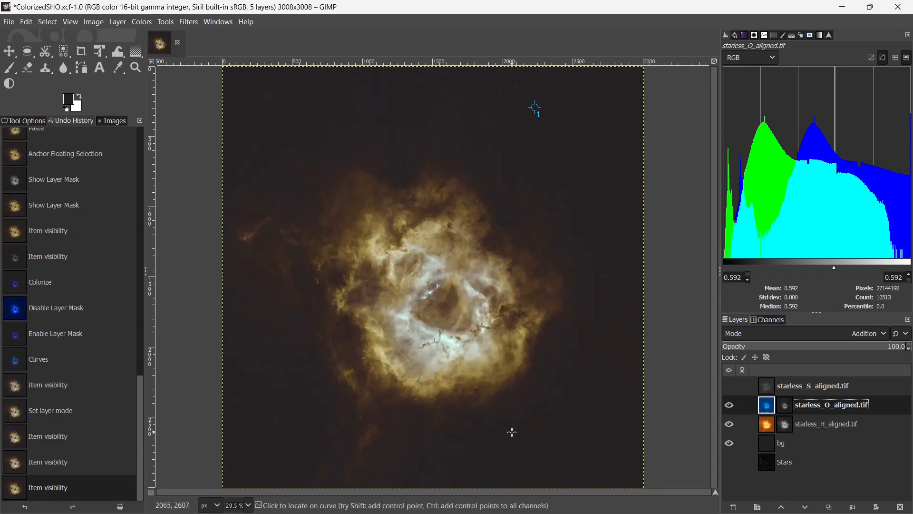
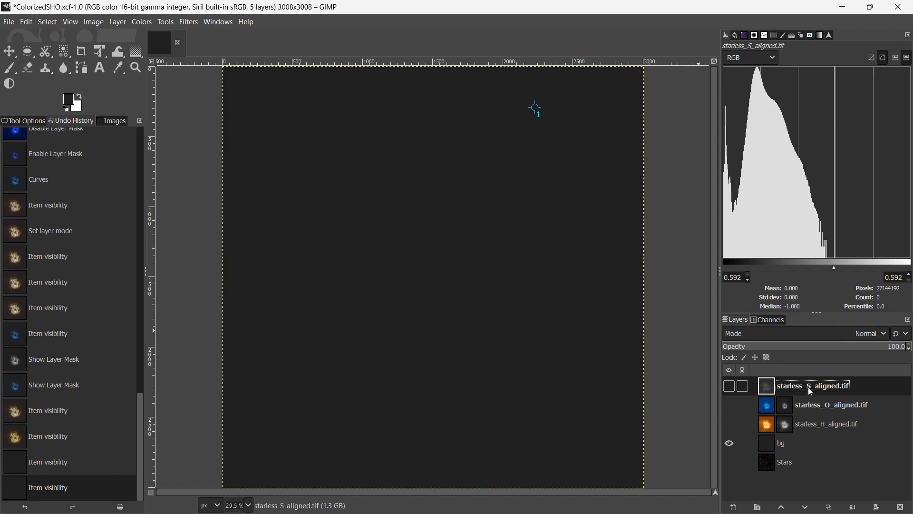
Show starless_S and shape its value curve through input/output points 12.22/7.39, 22.24/24.54 and 42.08/62.27, with the white point at input 68.34
click(731, 386)
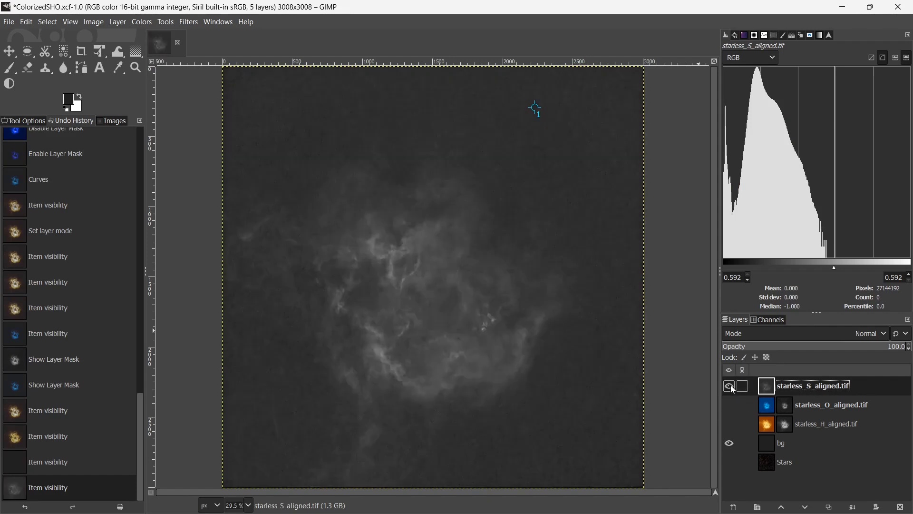
click(142, 21)
click(167, 161)
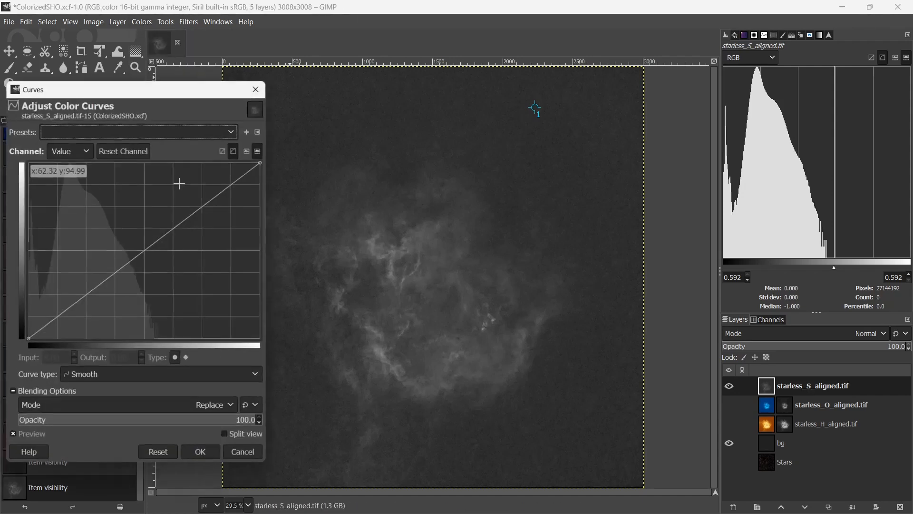
click(56, 327)
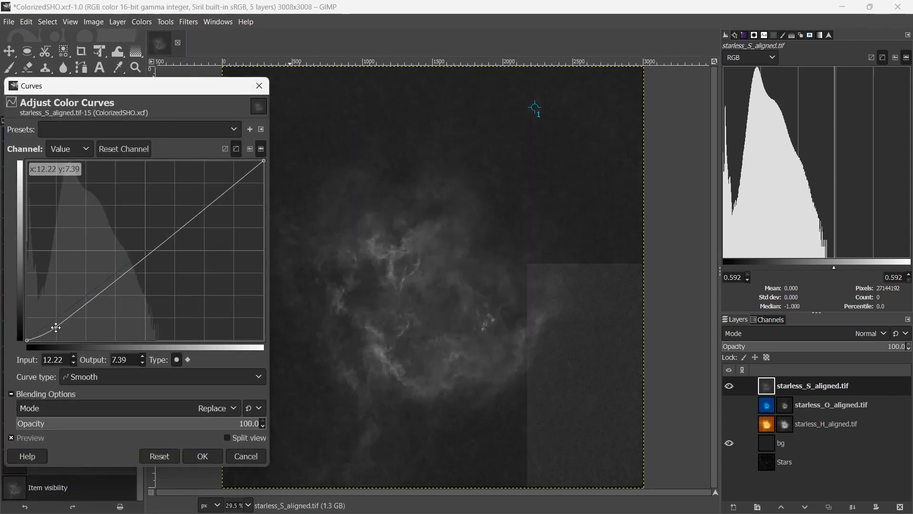
drag(263, 161, 186, 156)
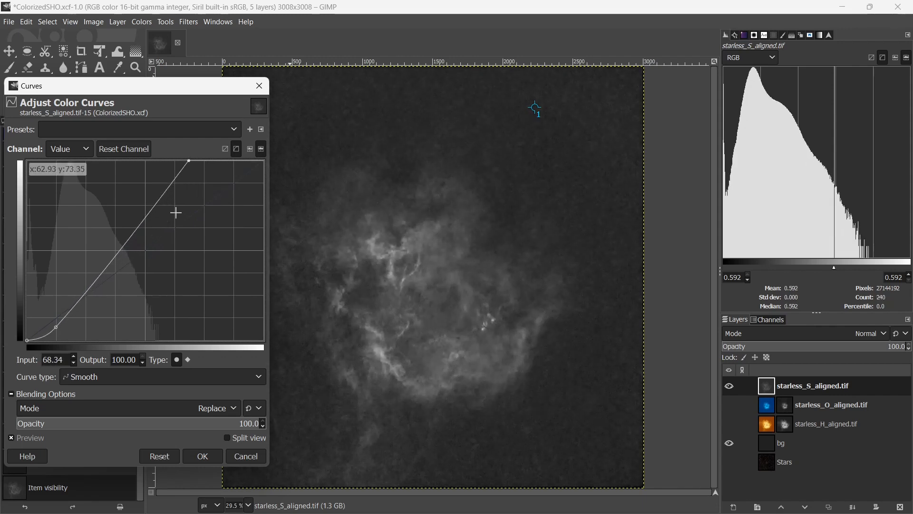
drag(146, 234, 127, 229)
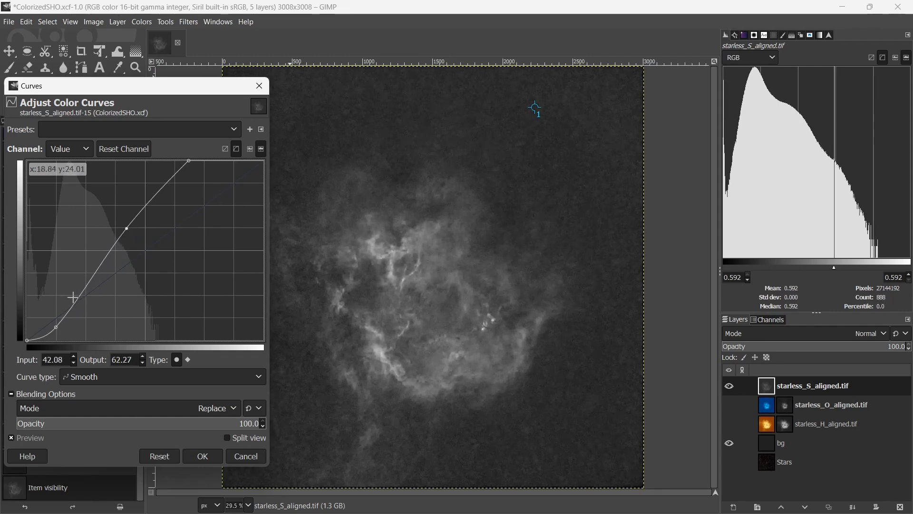
drag(79, 295, 79, 296)
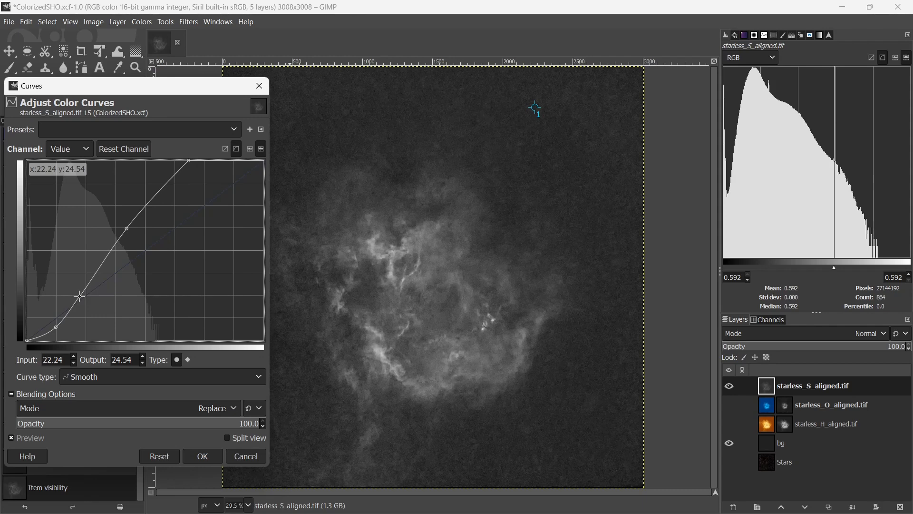
Reshape the value curve to points 17.23/9.76 and 36.67/58.58 without the point between them, set the white point's input to 64.73, and apply Curves
click(741, 36)
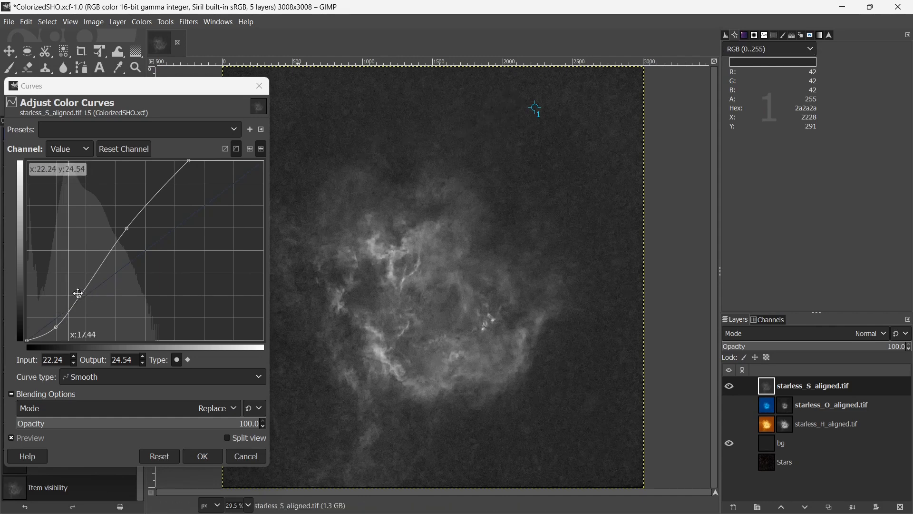
drag(56, 328, 66, 322)
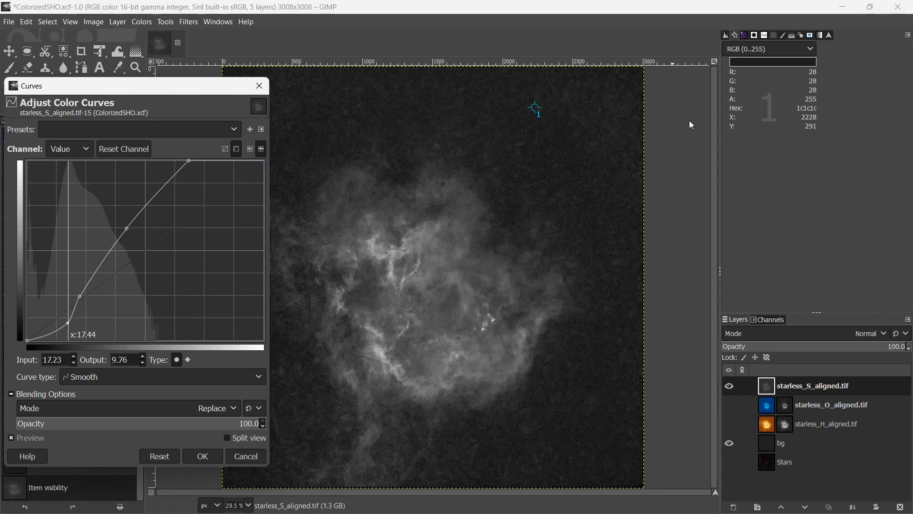
drag(80, 297, 93, 285)
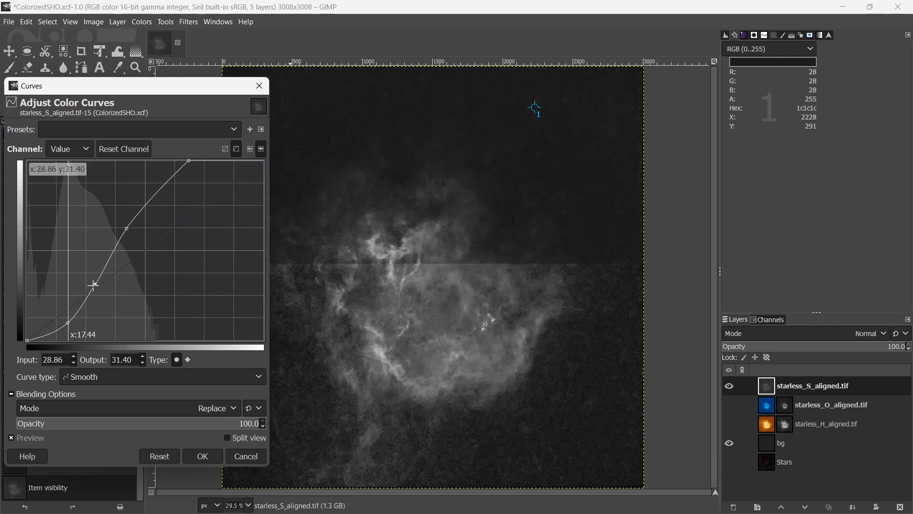
drag(126, 228, 112, 237)
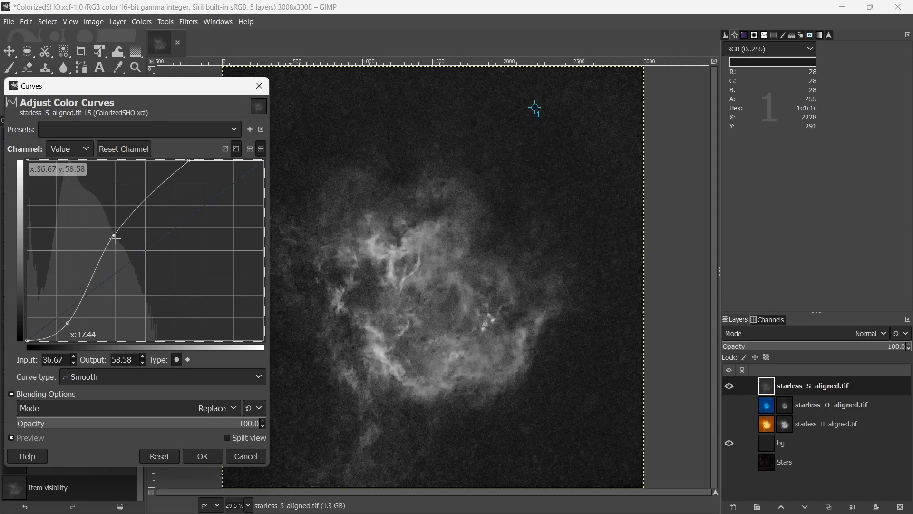
click(190, 164)
drag(190, 166, 180, 161)
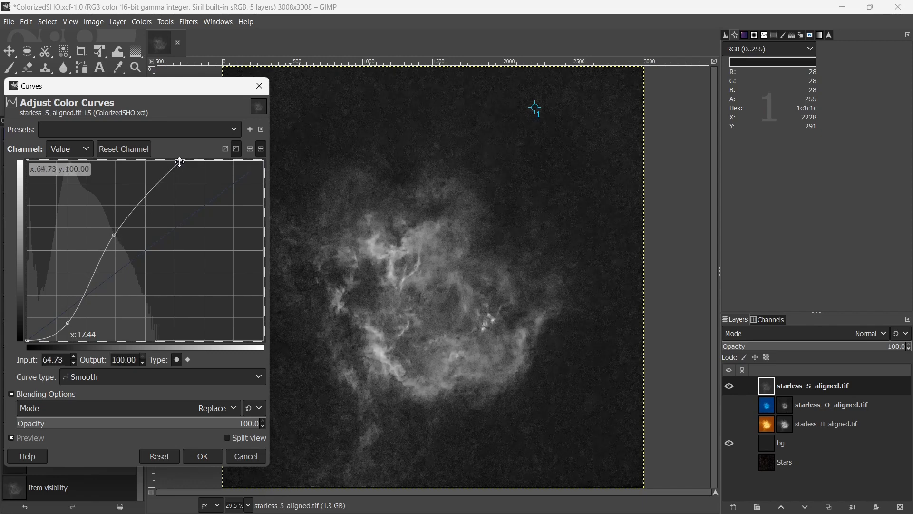
click(726, 33)
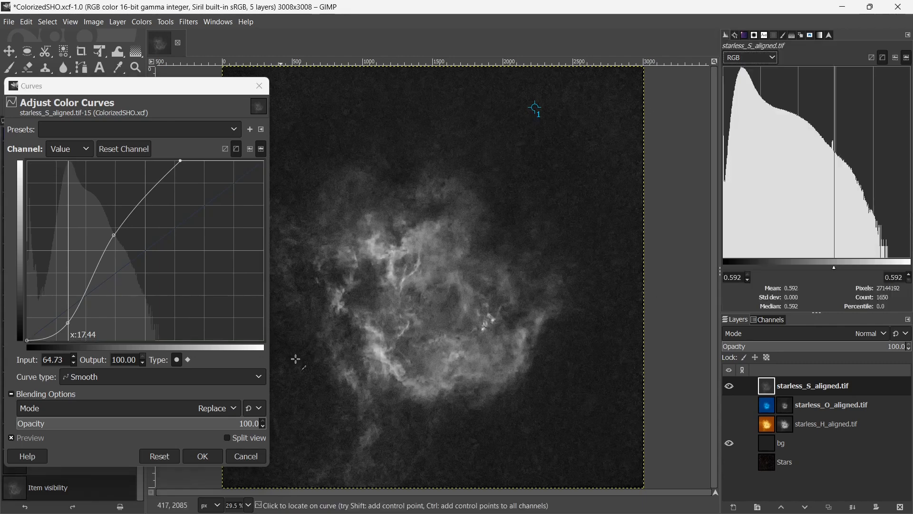
click(204, 459)
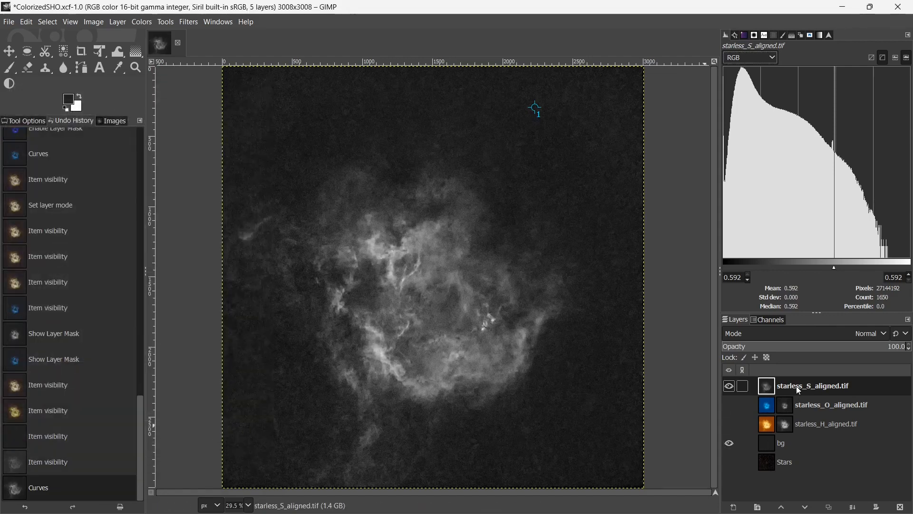
Copy all of starless_S, add a white layer mask to it, and paste and anchor the copy into that mask
key(ctrl+a)
key(ctrl+c)
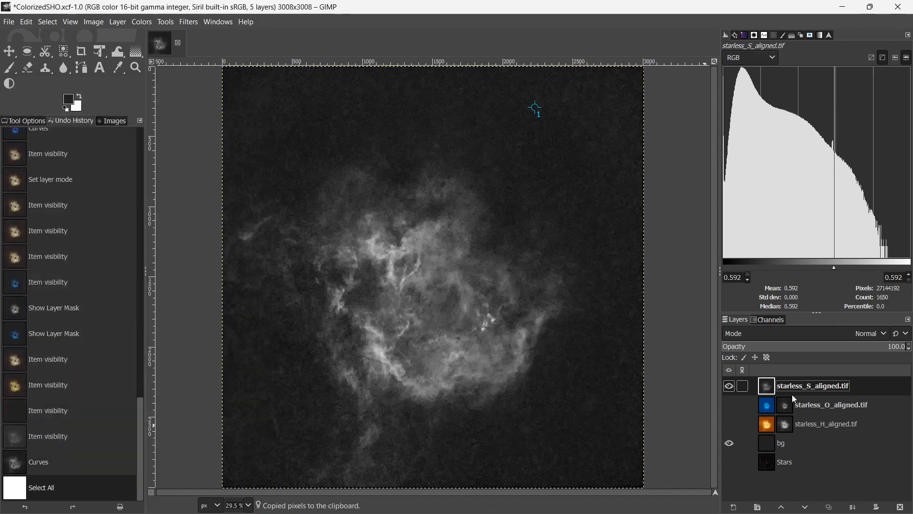
click(877, 508)
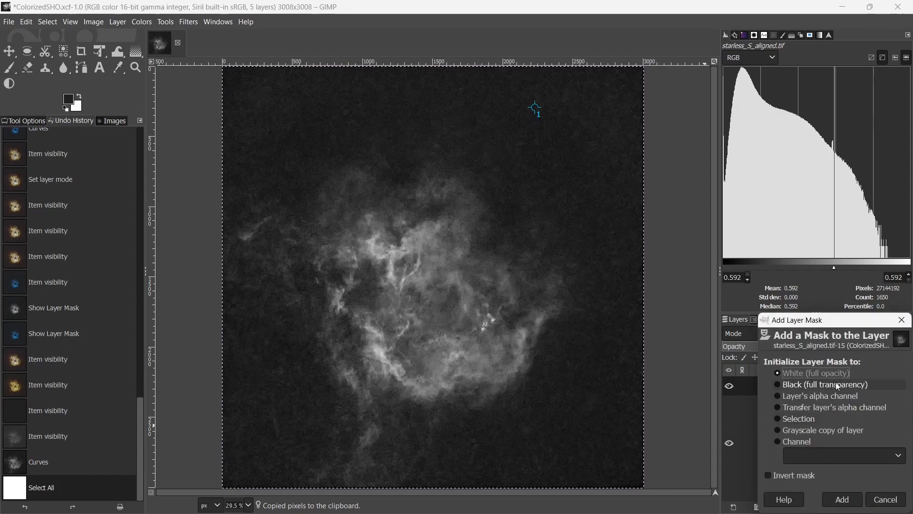
click(843, 499)
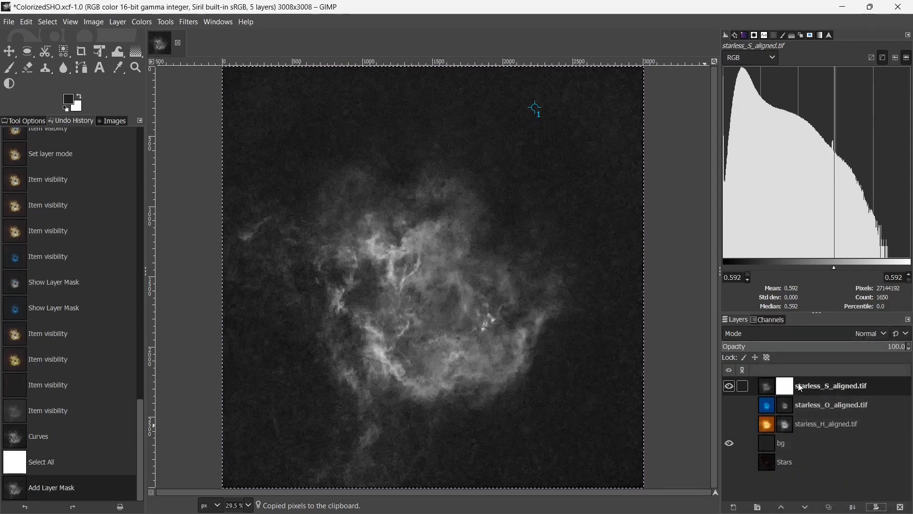
key(ctrl+v)
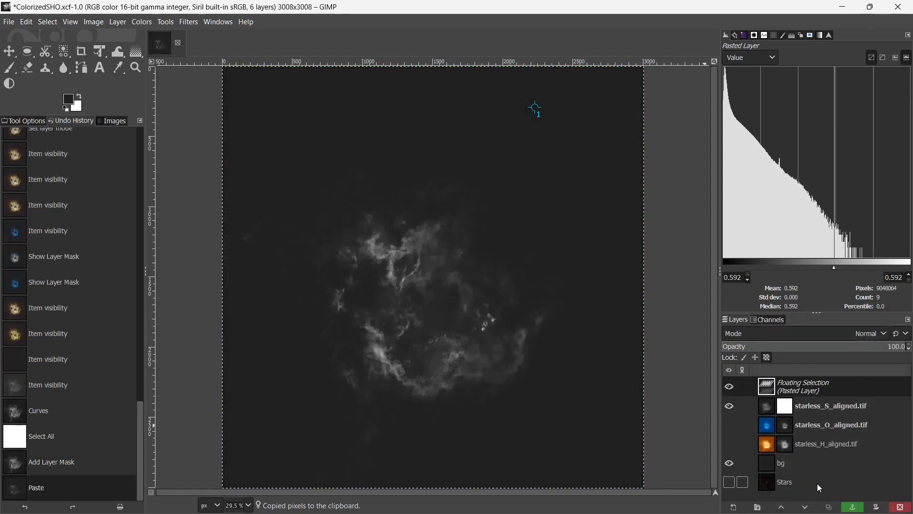
click(853, 508)
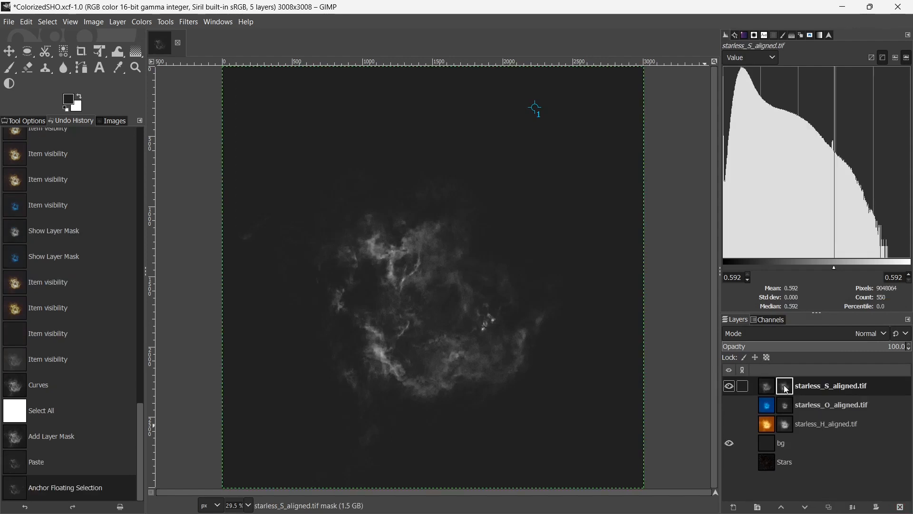
Check the starless_S mask on the canvas, make the layer itself active for editing, and set the histogram to RGB
alt+click(785, 388)
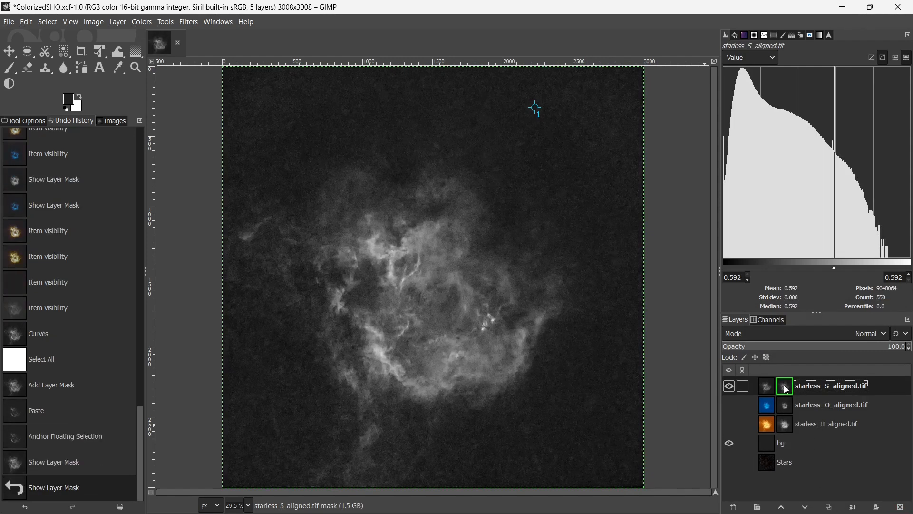
alt+click(786, 388)
click(768, 389)
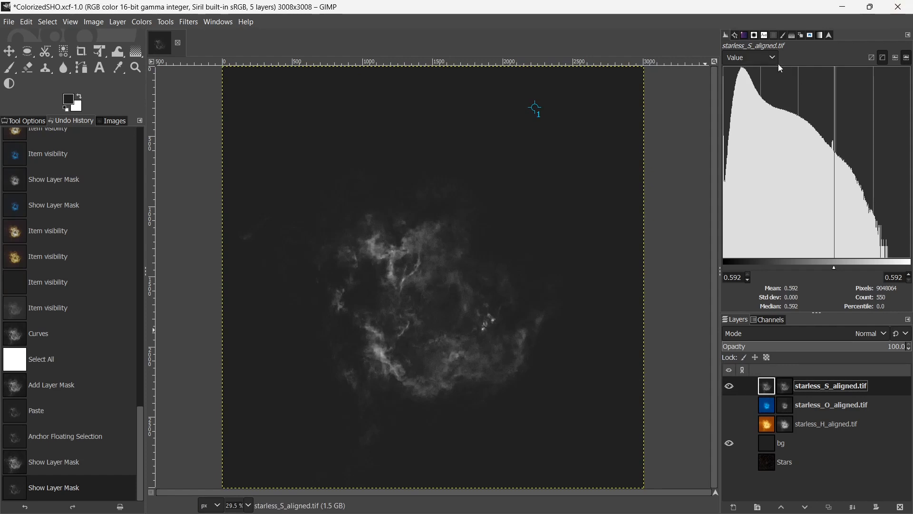
click(753, 57)
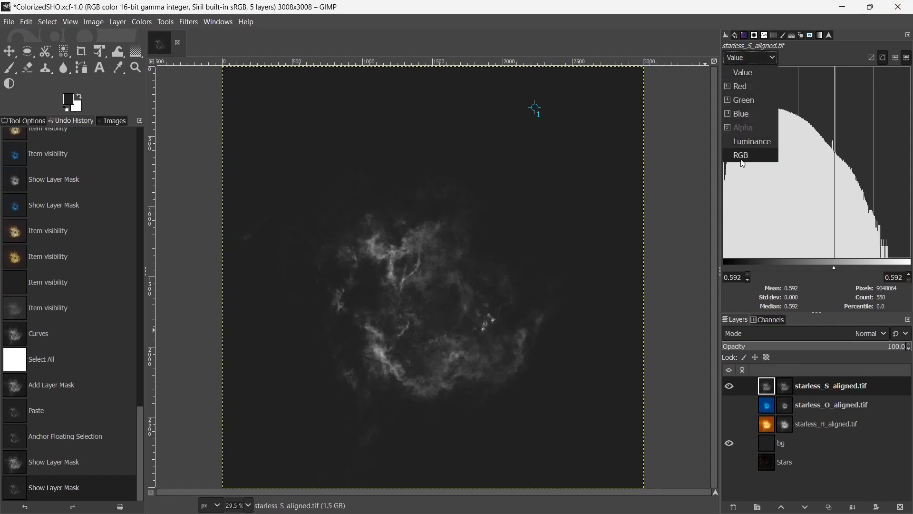
click(742, 158)
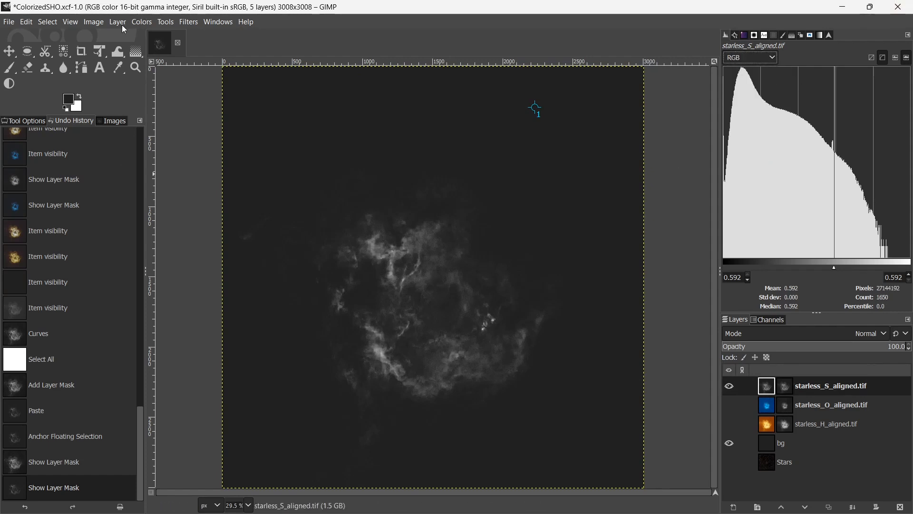
Brighten starless_S with a value curve through points 8.02/20.05 and 37.27/59.89 and the white point at input 86.77, and apply it
click(144, 23)
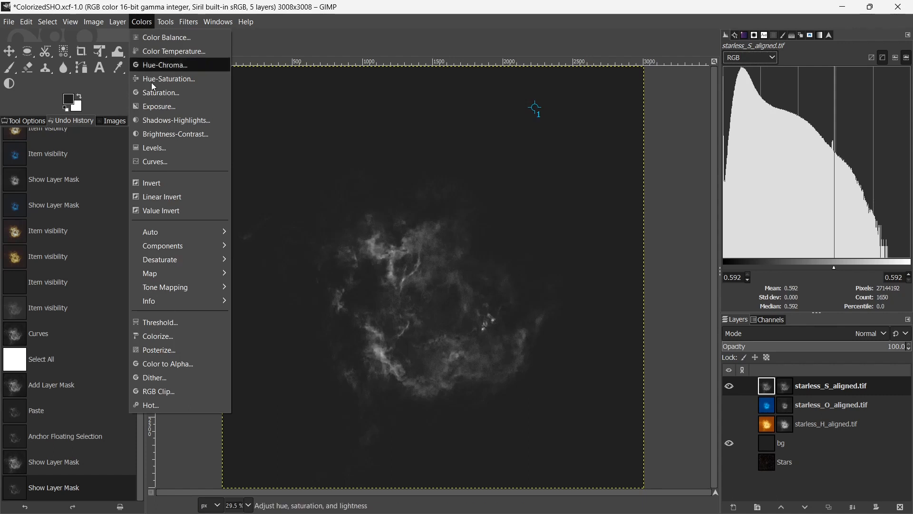
click(148, 162)
drag(264, 161, 232, 151)
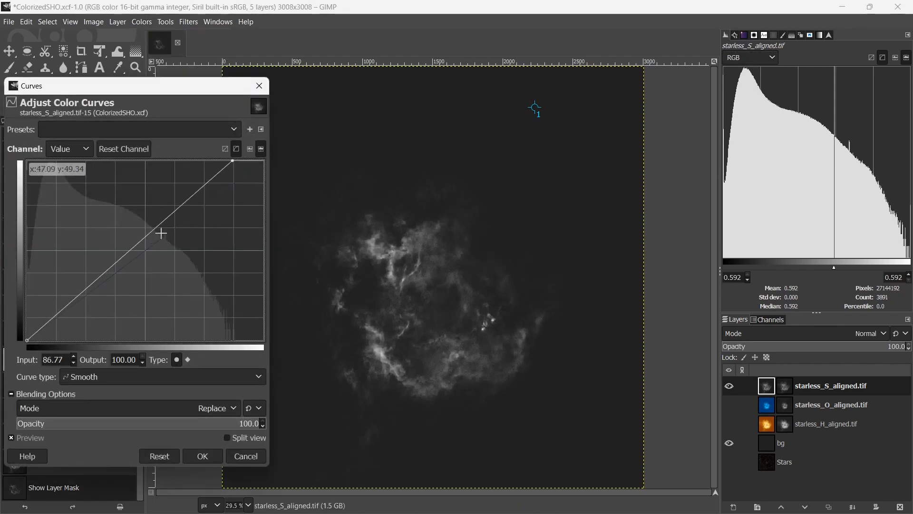
click(136, 239)
drag(136, 239, 112, 237)
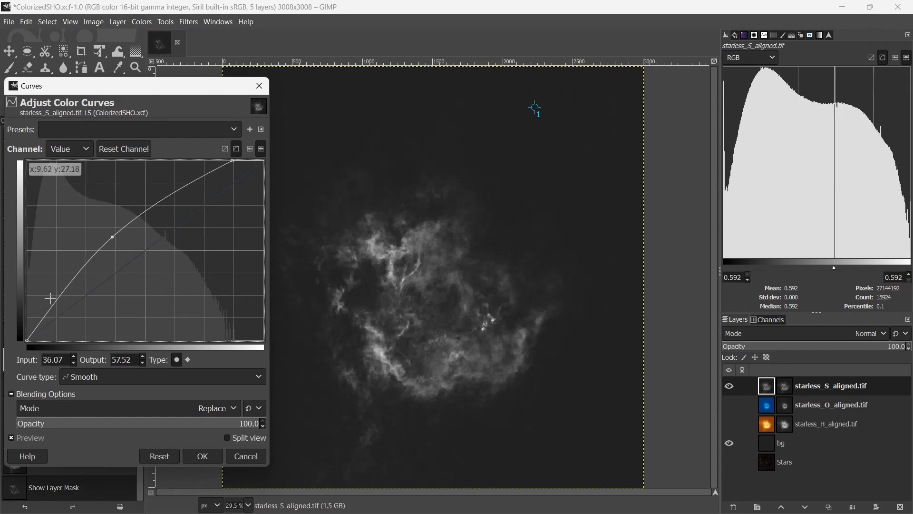
drag(64, 306, 46, 304)
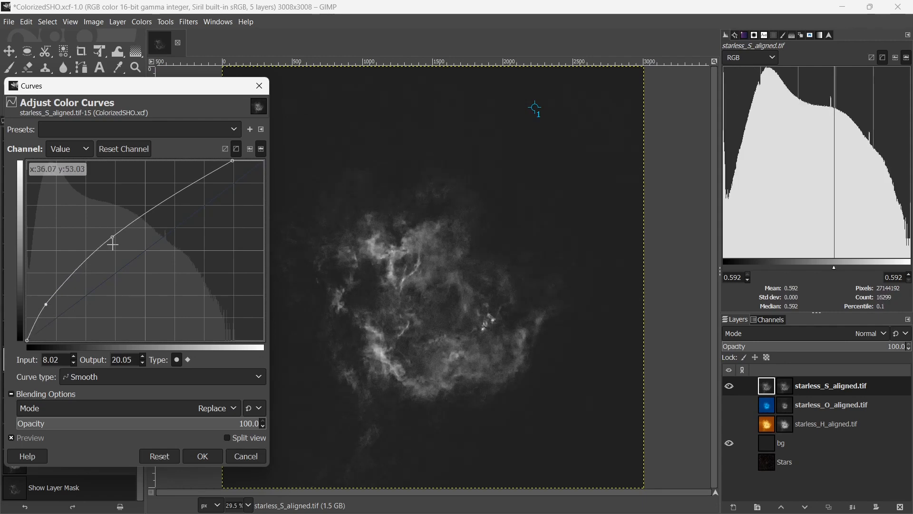
drag(111, 242, 114, 236)
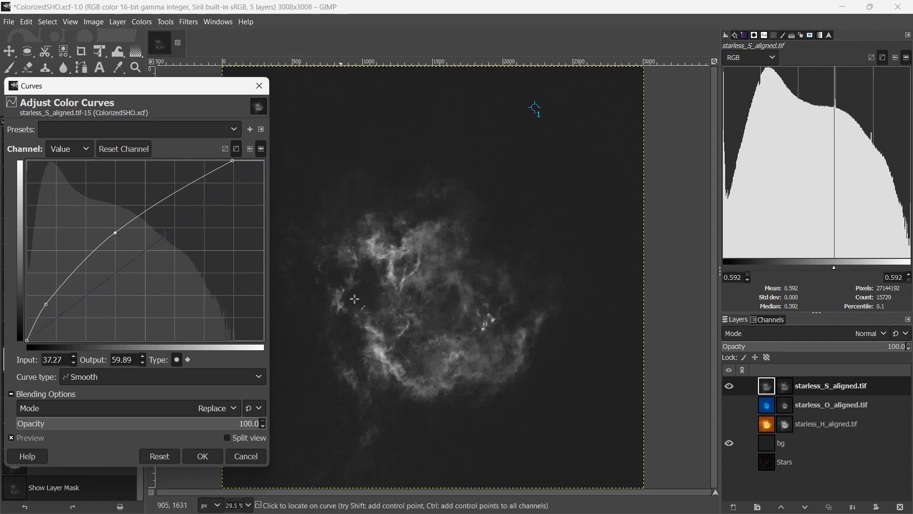
click(203, 457)
Start a new Curves adjustment on starless_S and raise the red curve with a point at input 32.67, output 63.06
click(142, 22)
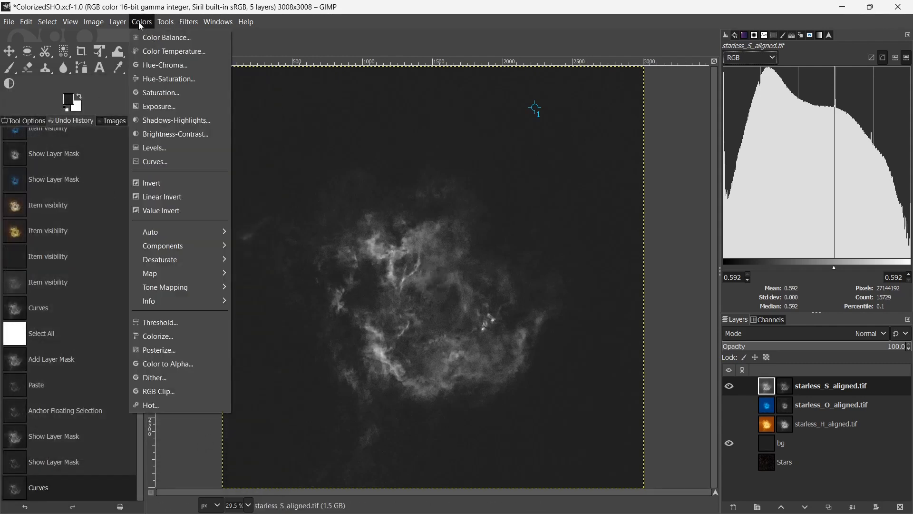
click(160, 162)
click(73, 149)
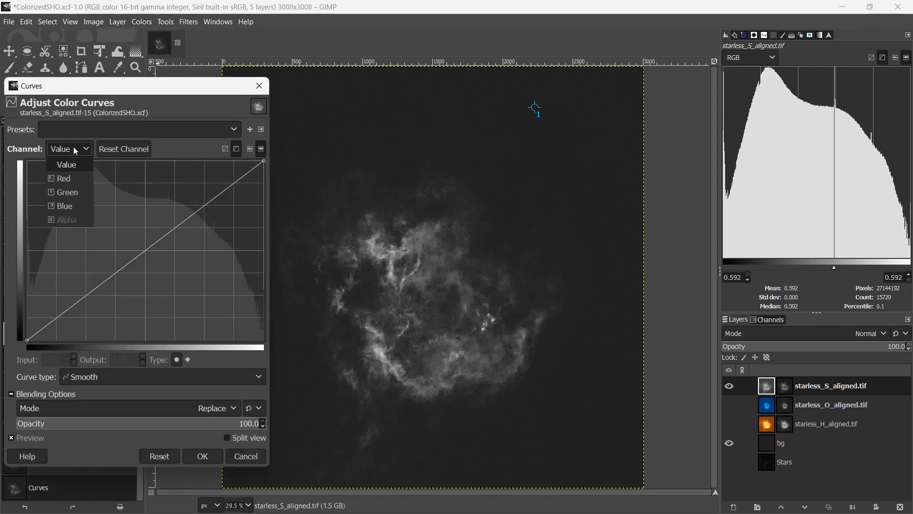
click(65, 178)
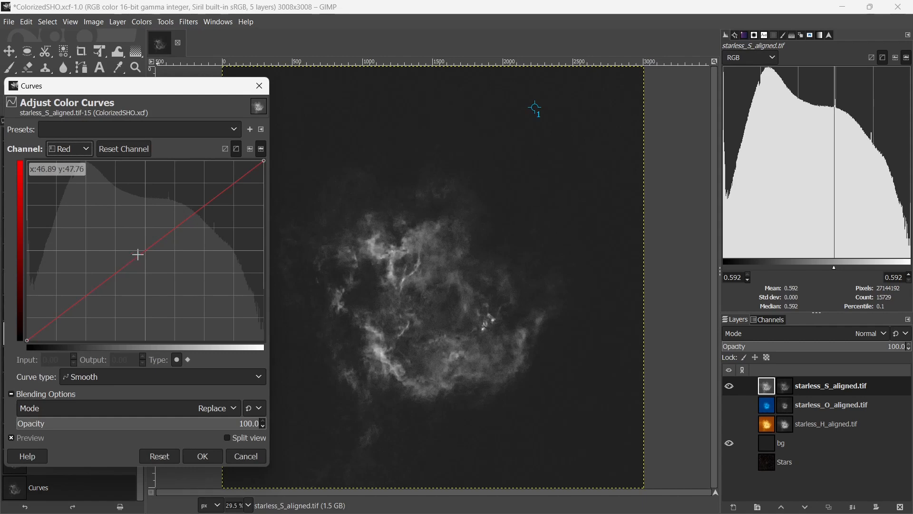
drag(140, 253, 112, 232)
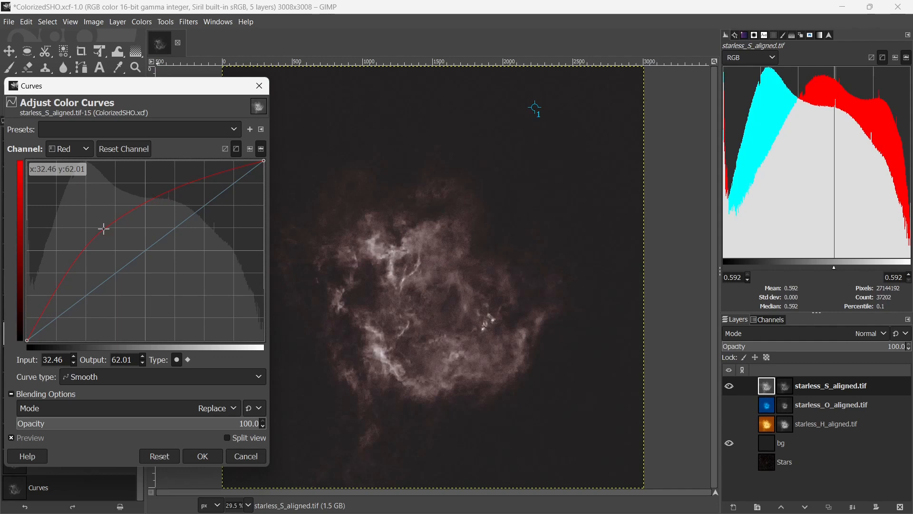
drag(103, 229, 104, 227)
Try lowering the green curve of starless_S with a point at input 52.51, output 40.90
click(72, 148)
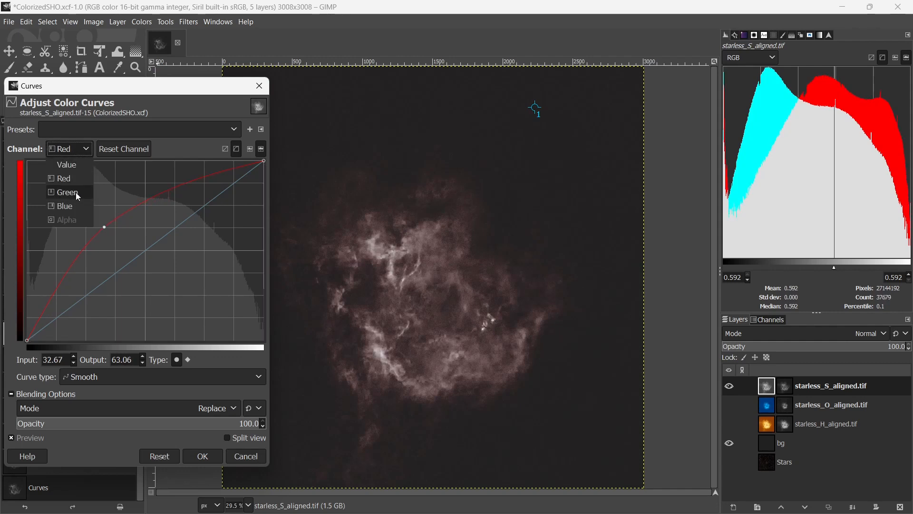
click(75, 192)
drag(139, 253, 151, 267)
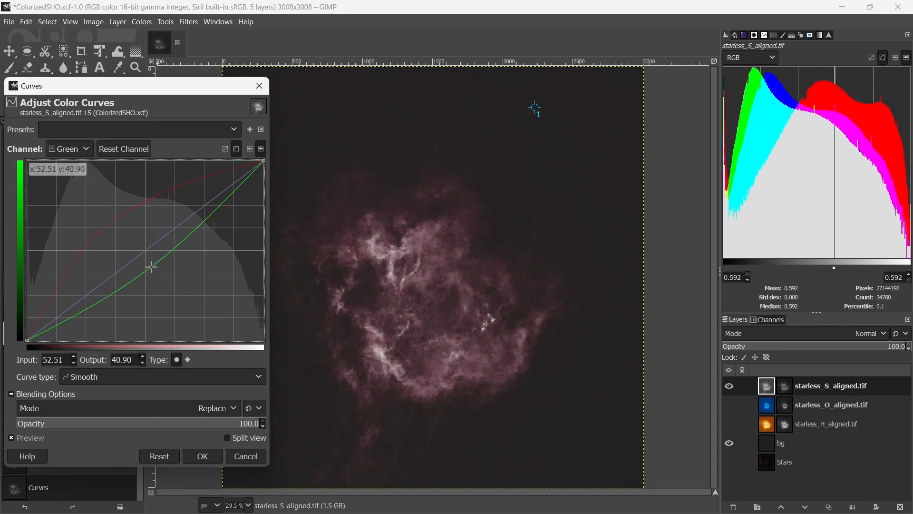
Try lowering the blue curve of starless_S with a point at input 69.14, output 30.34, and remove that point again
drag(151, 267, 190, 286)
click(58, 144)
click(66, 205)
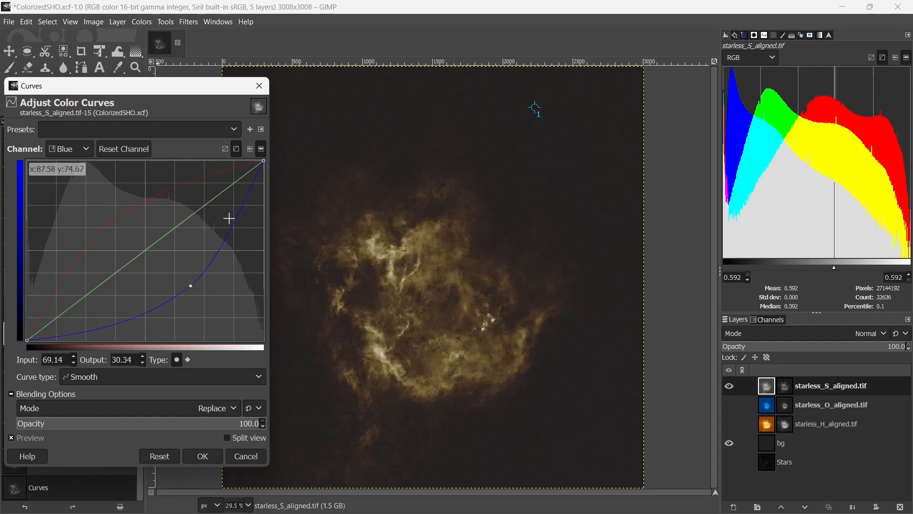
drag(191, 285, 299, 277)
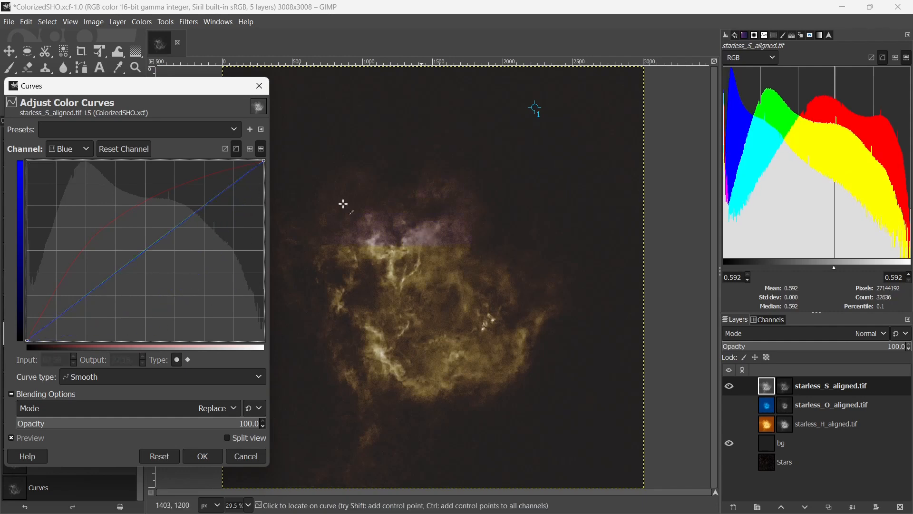
Lower the blue curve's white point to output 0.00 and shape the green curve through points 25.05/32.72 and 75.55/72.30
click(265, 163)
drag(264, 163, 290, 377)
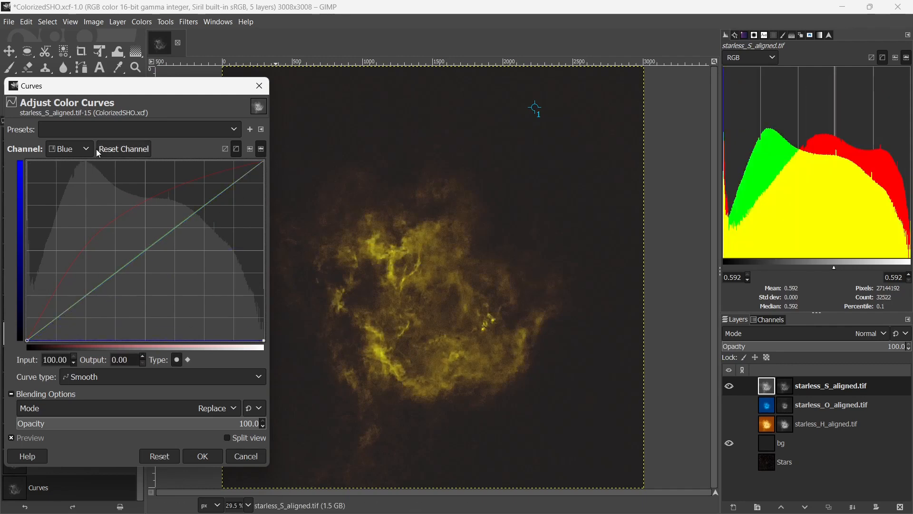
click(71, 149)
click(67, 193)
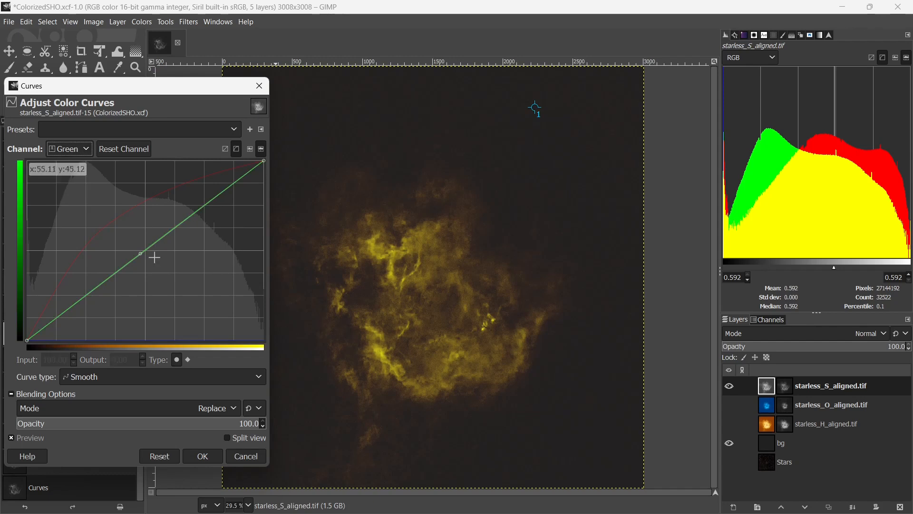
mouse_move(139, 255)
mouse_down()
mouse_move(114, 235)
mouse_move(149, 260)
mouse_up()
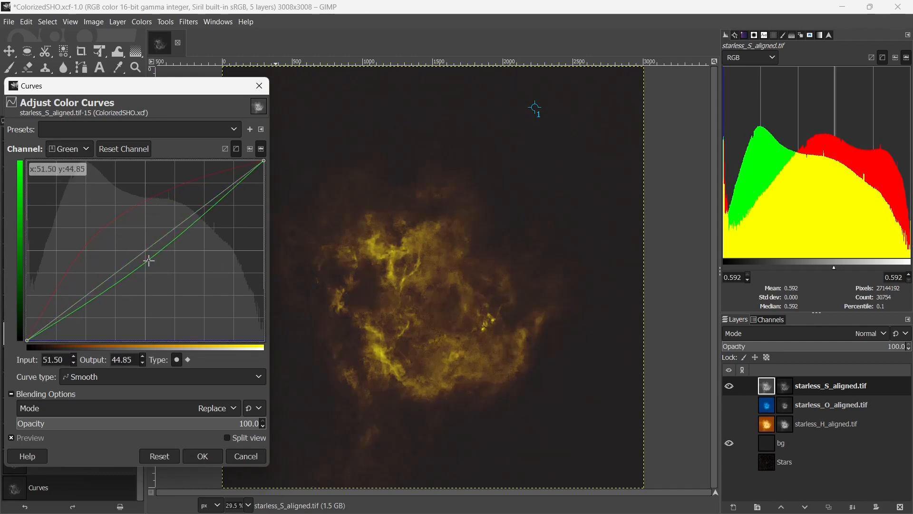
drag(138, 263, 86, 282)
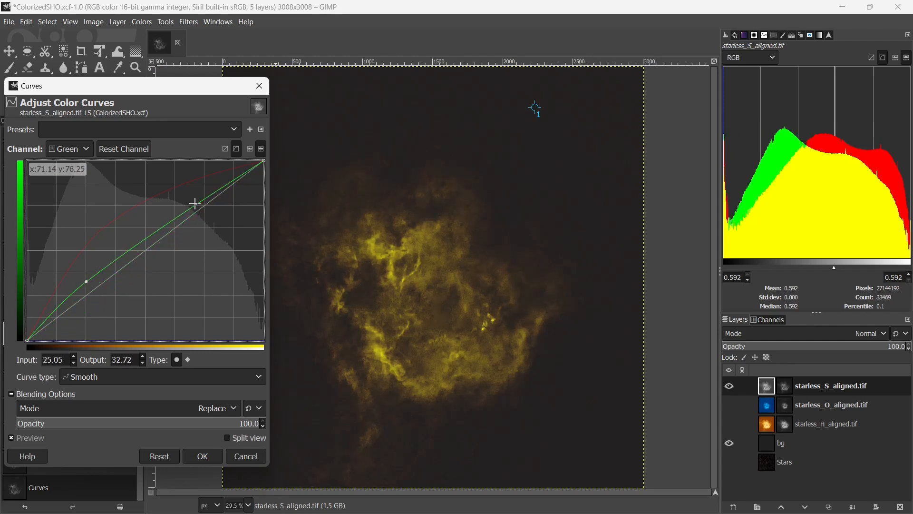
drag(178, 206, 205, 210)
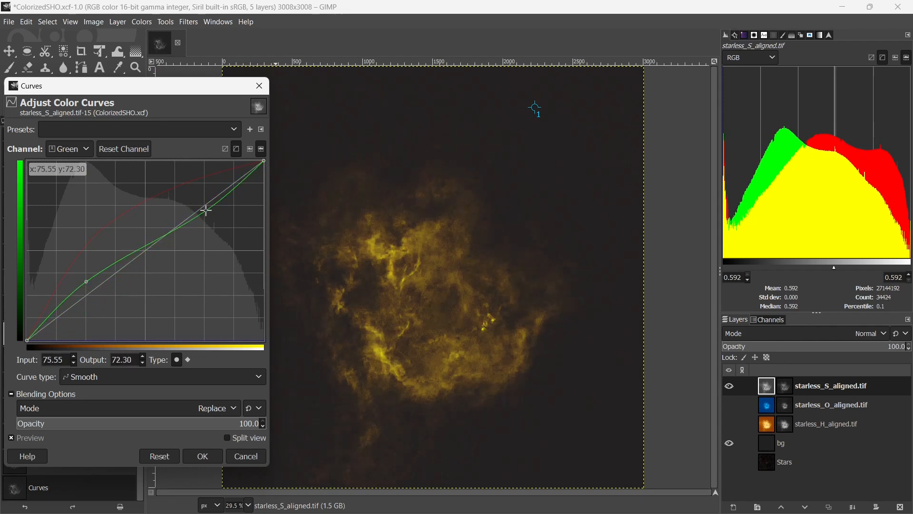
Raise the red curve of starless_S through points 6.61/30.87 and 30.86/73.09, and apply the Curves adjustment
click(71, 150)
click(68, 177)
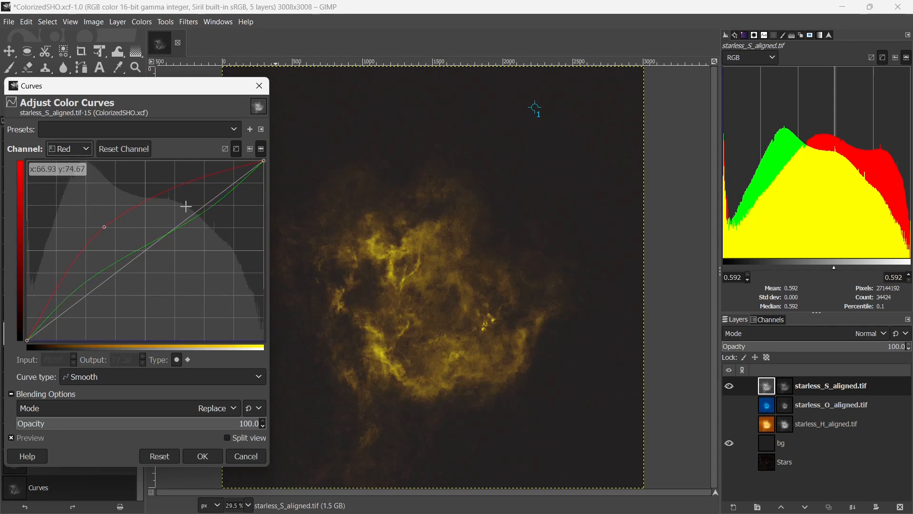
mouse_move(110, 222)
mouse_down()
mouse_move(108, 206)
mouse_move(100, 209)
mouse_up()
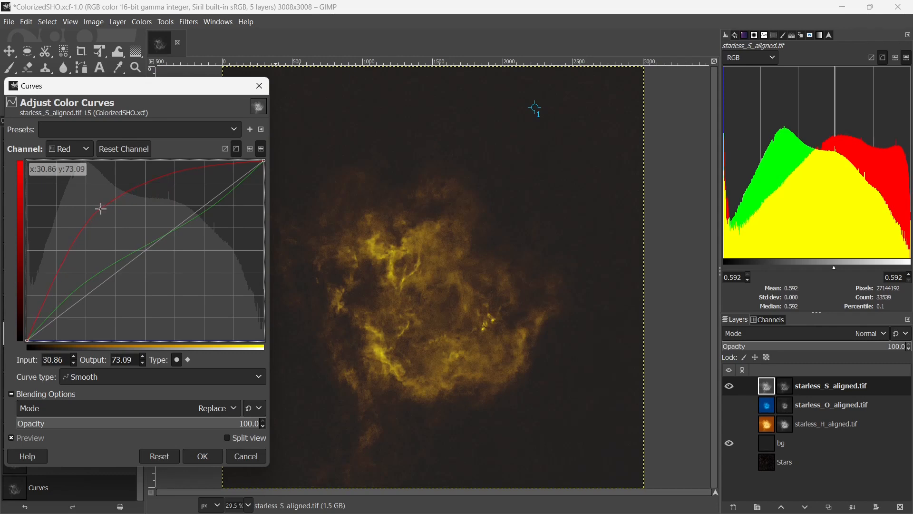
click(53, 285)
drag(53, 285, 42, 284)
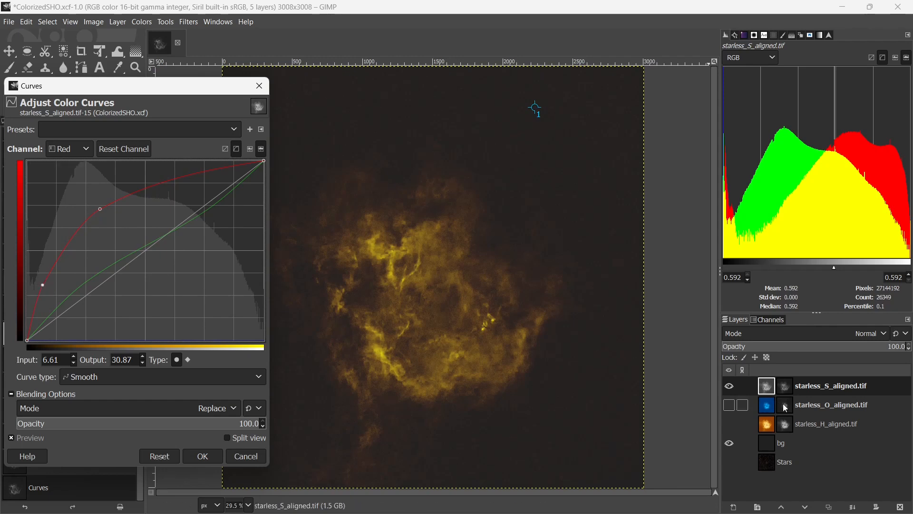
click(203, 456)
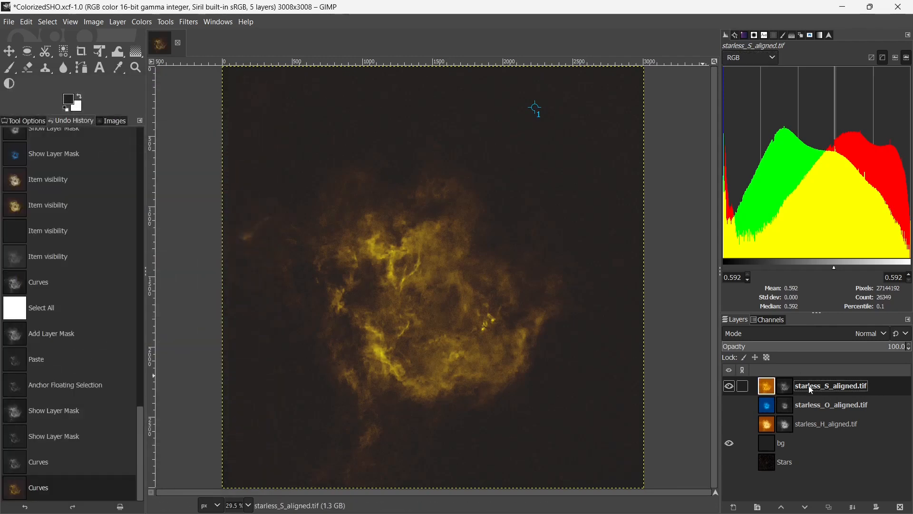
Set the starless_S layer to Addition mode, show the starless_O and starless_H layers, and check the blend with bg off and on
click(819, 336)
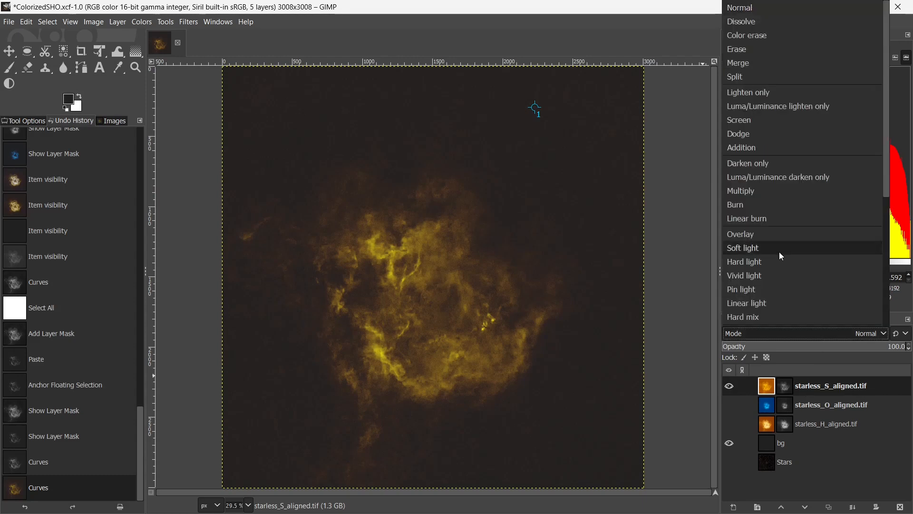
click(757, 148)
click(730, 405)
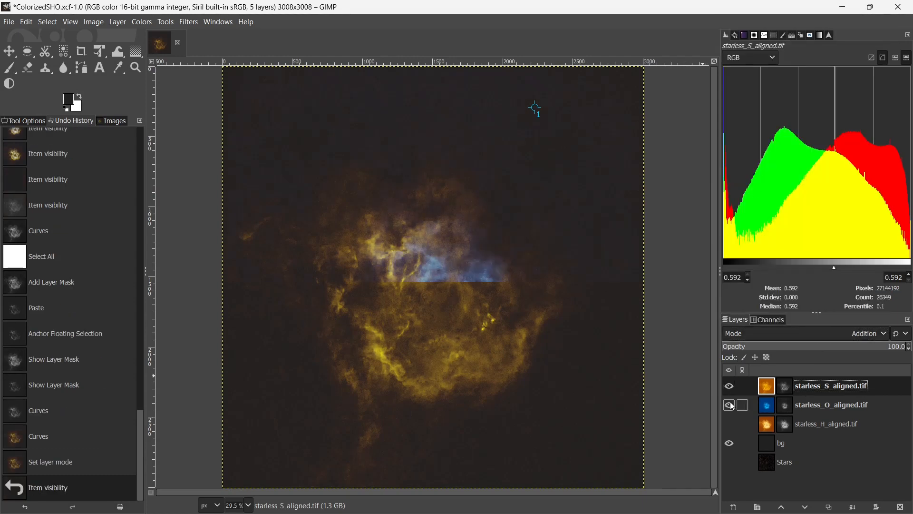
click(731, 426)
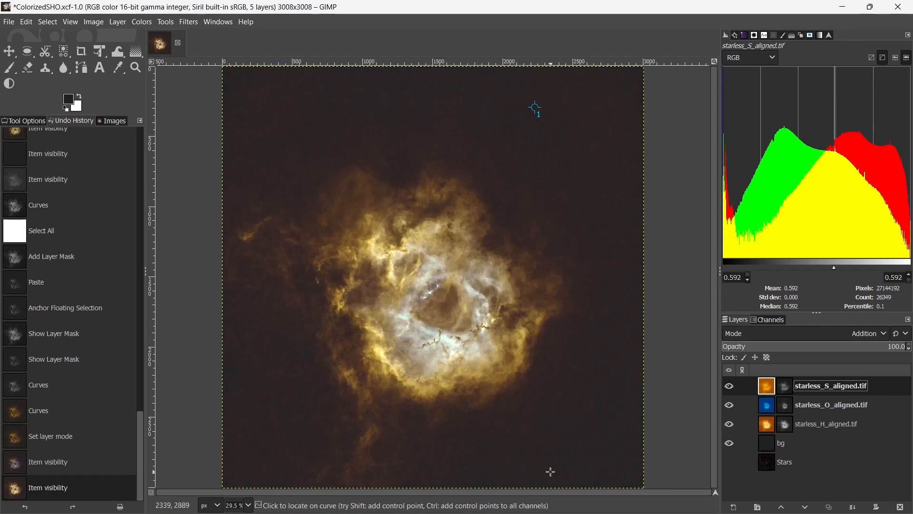
click(730, 443)
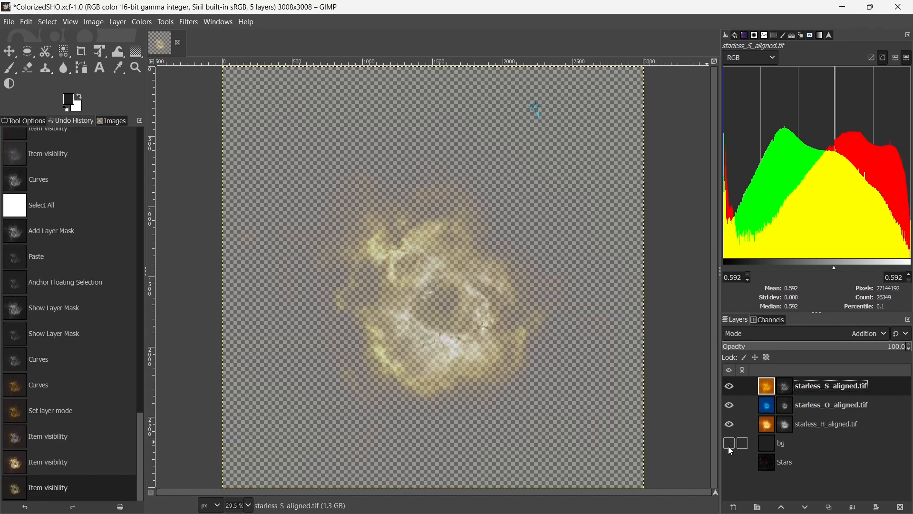
click(729, 443)
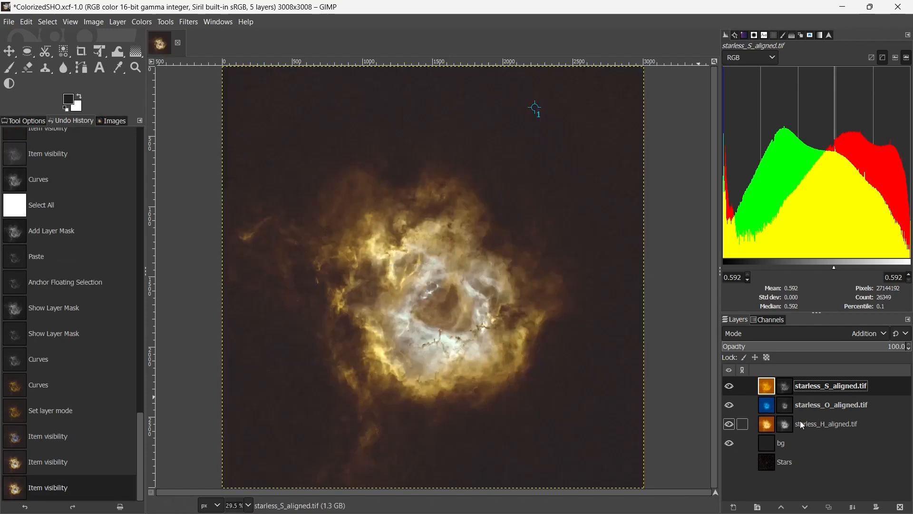
Adjust the green curve of the starless_H layer image with points 20.24/20.58 and 79.96/73.09, and apply it
click(773, 424)
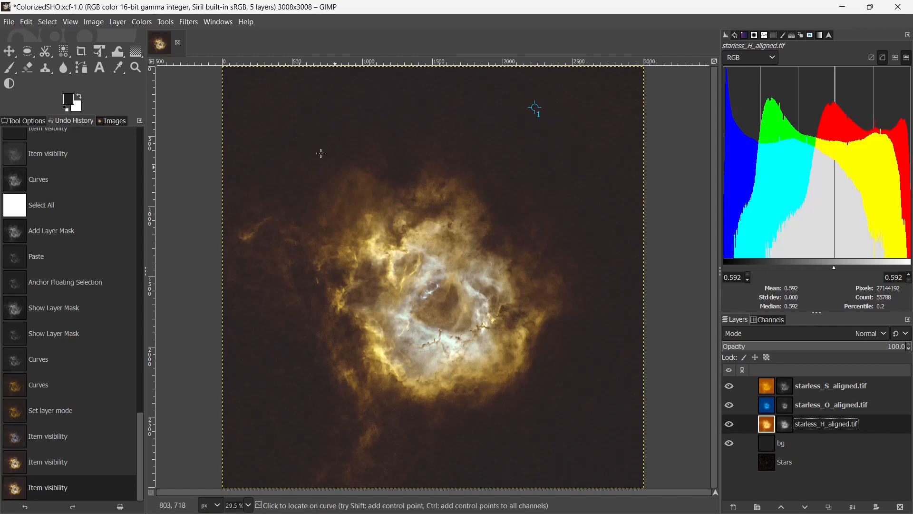
click(142, 22)
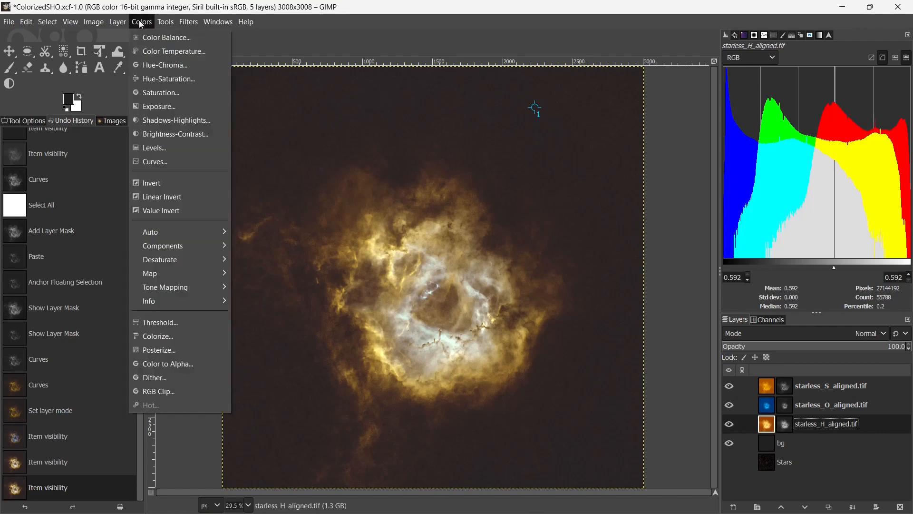
click(166, 162)
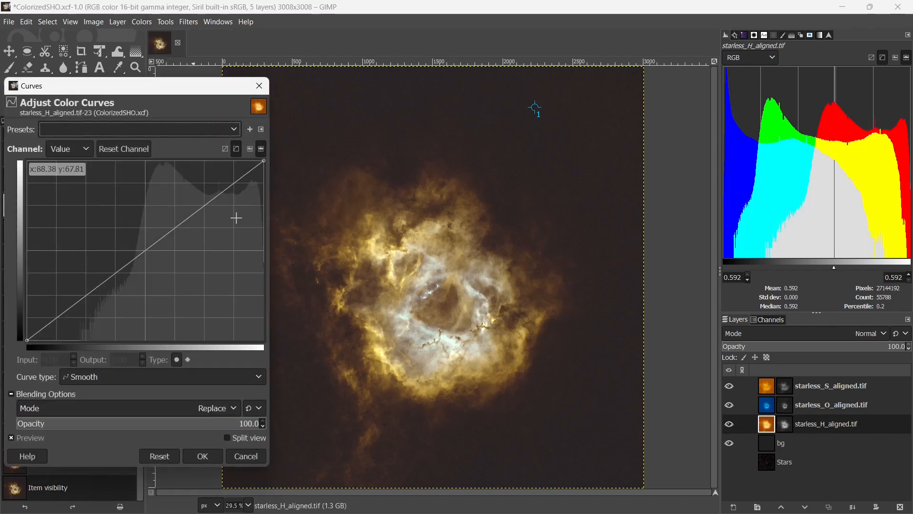
click(69, 148)
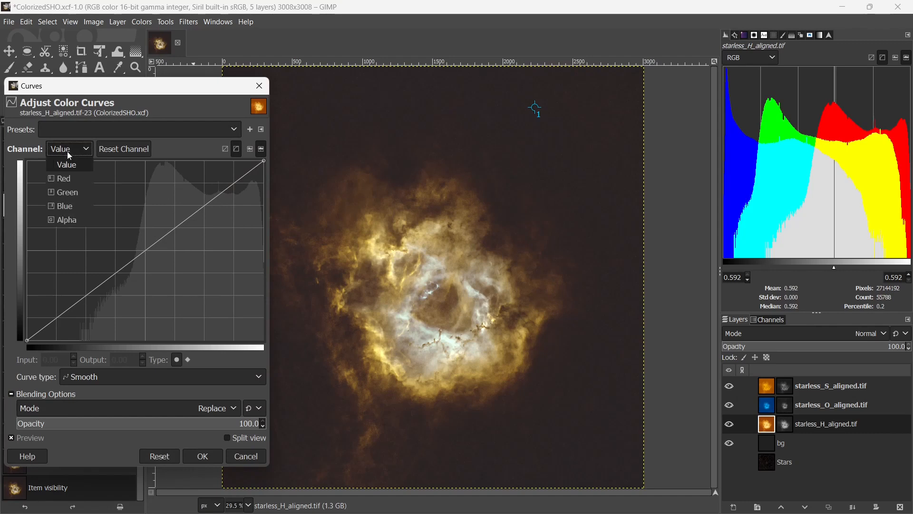
click(75, 193)
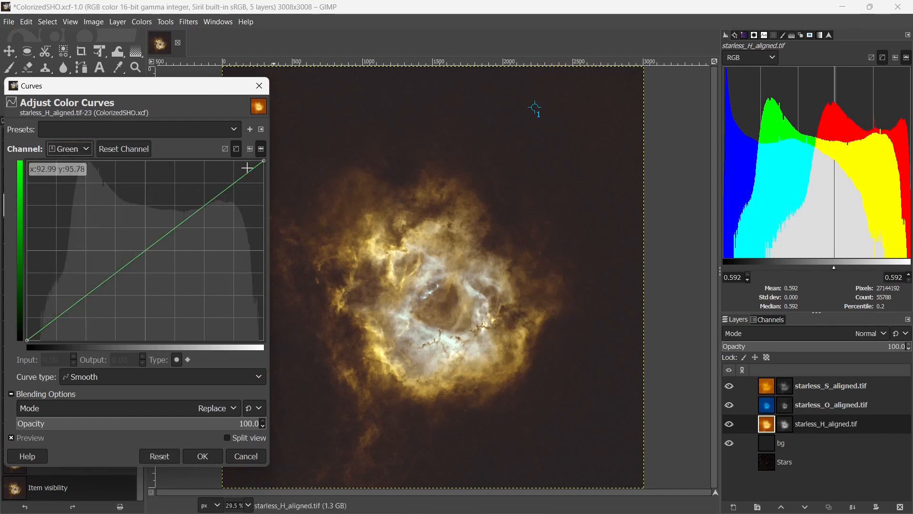
drag(249, 172, 213, 208)
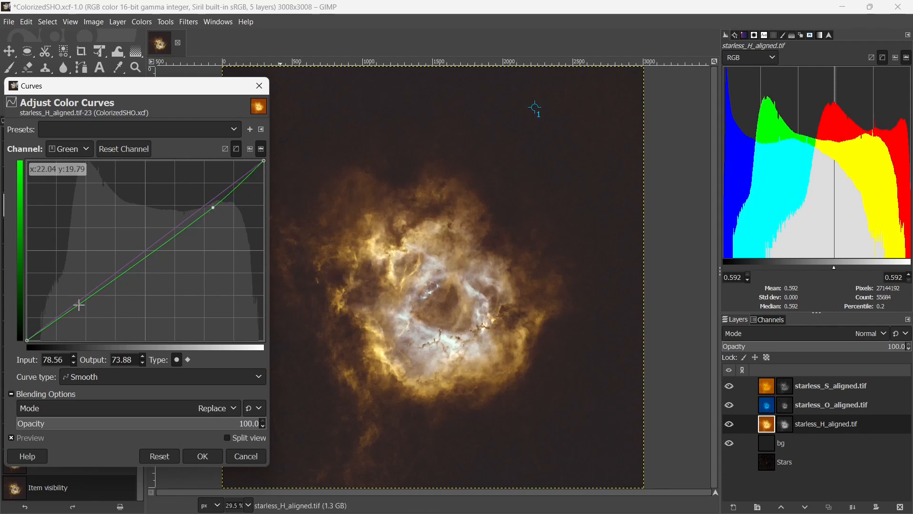
mouse_move(78, 302)
mouse_down()
mouse_move(84, 311)
mouse_move(73, 295)
mouse_move(75, 303)
mouse_up()
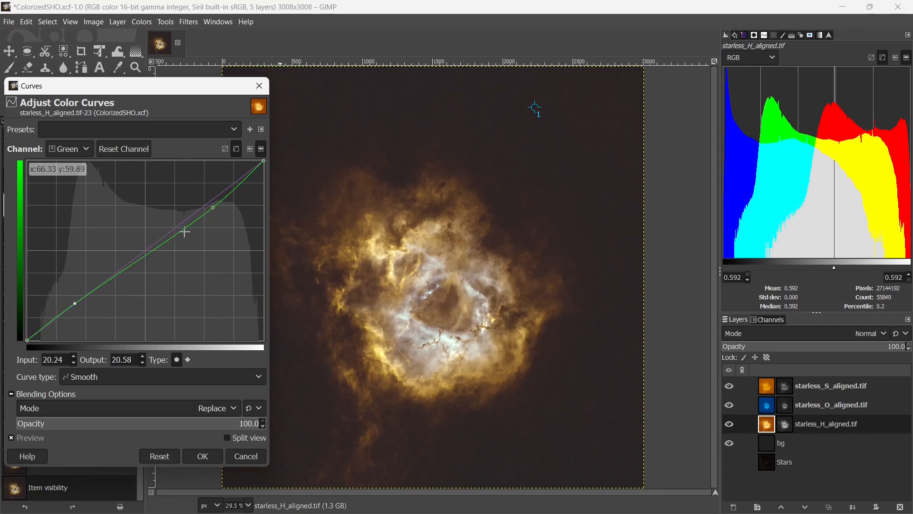
mouse_move(213, 208)
mouse_down()
mouse_move(196, 198)
mouse_move(215, 209)
mouse_up()
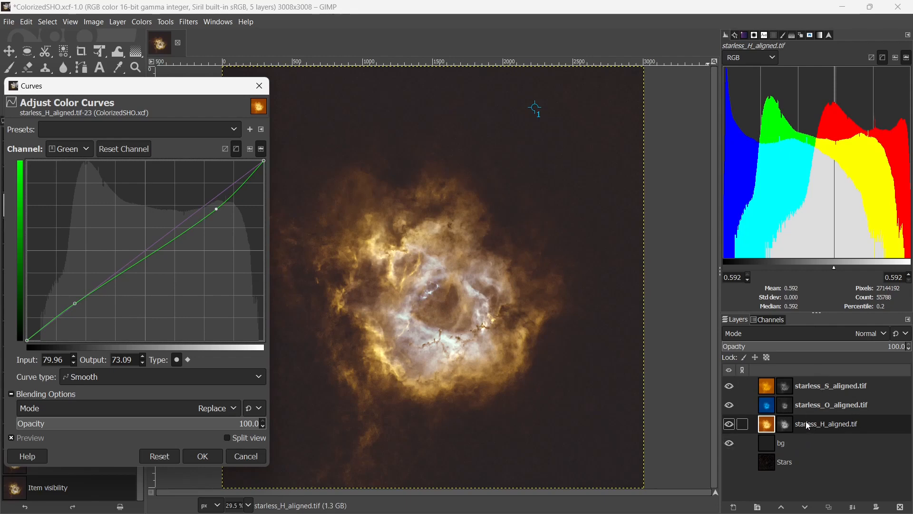
click(735, 35)
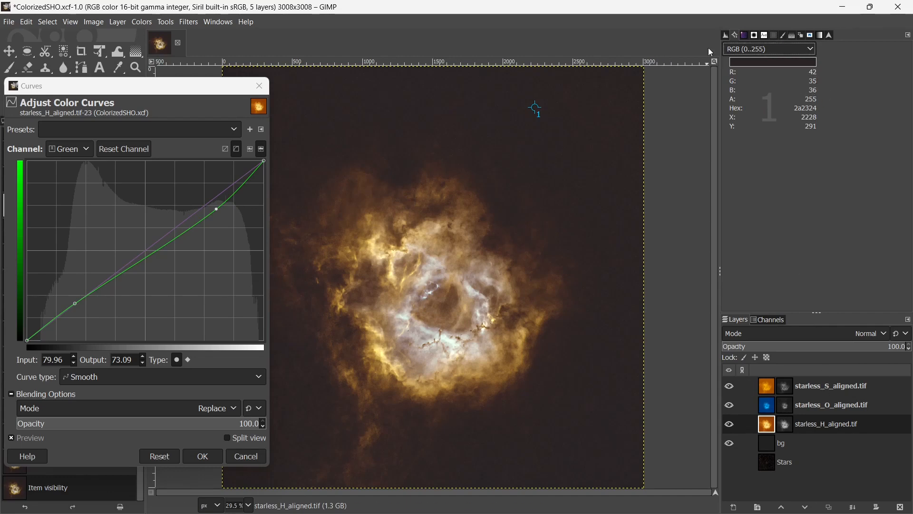
click(725, 34)
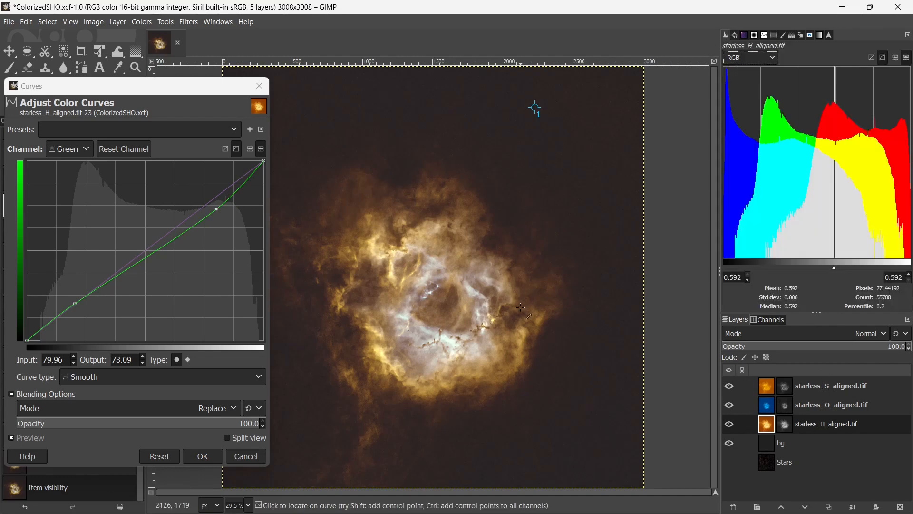
click(204, 457)
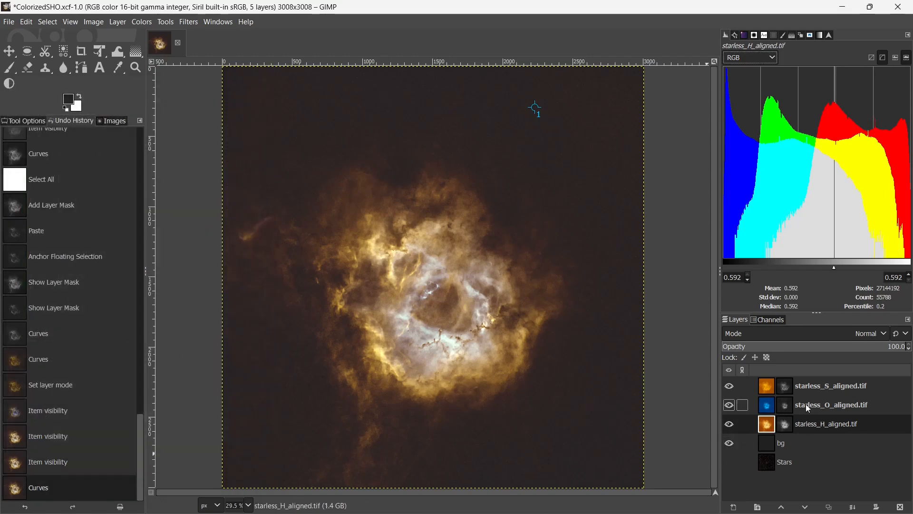
Apply the layer mask of starless_H_aligned.tif and check the blend with the bg layer off and on
double_click(804, 424)
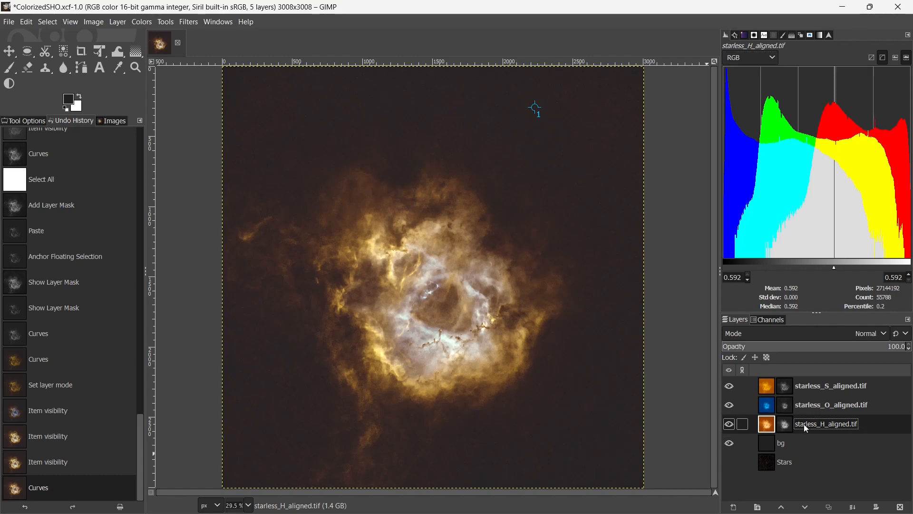
click(728, 429)
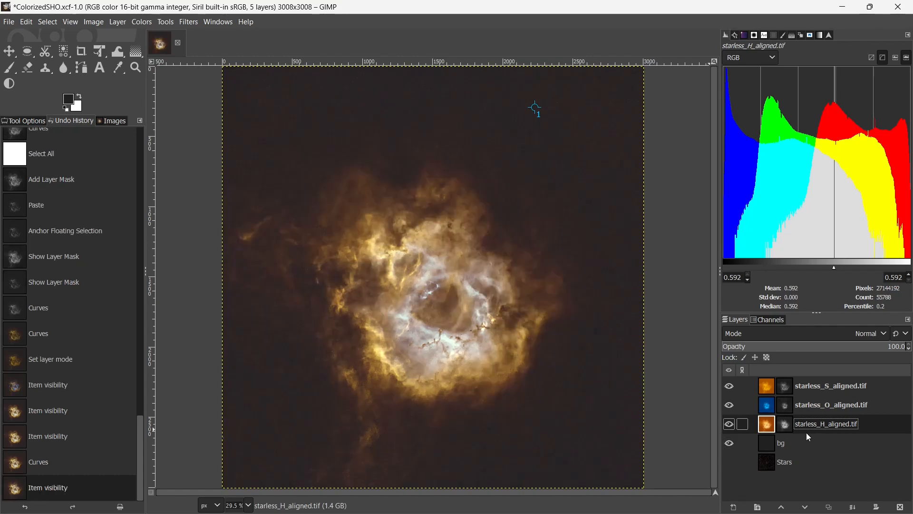
right_click(809, 424)
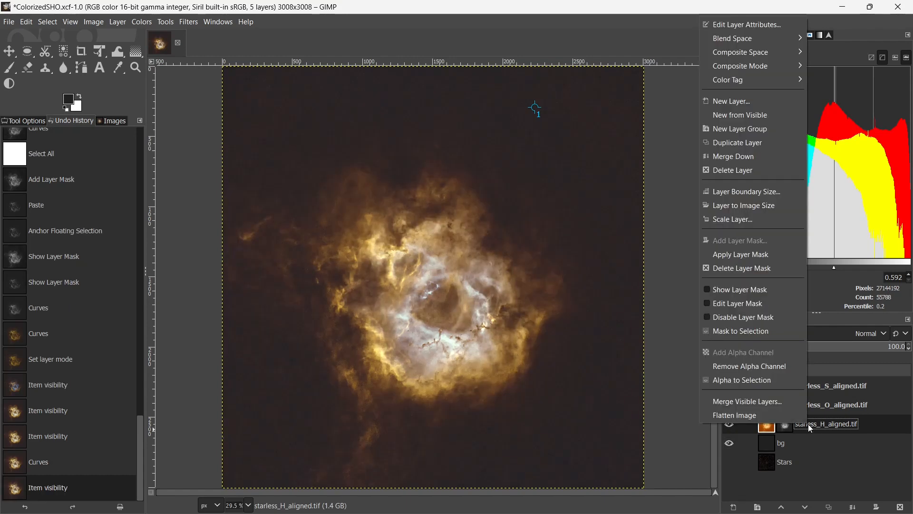
click(736, 258)
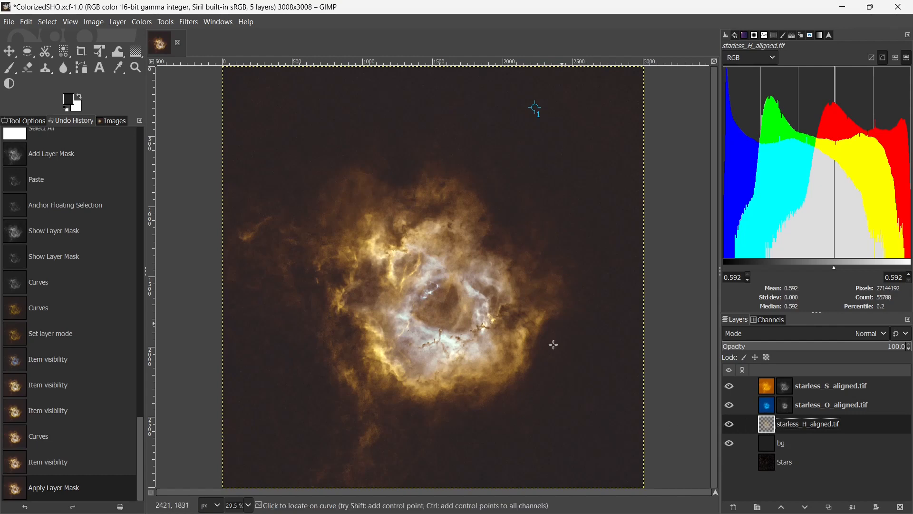
click(730, 444)
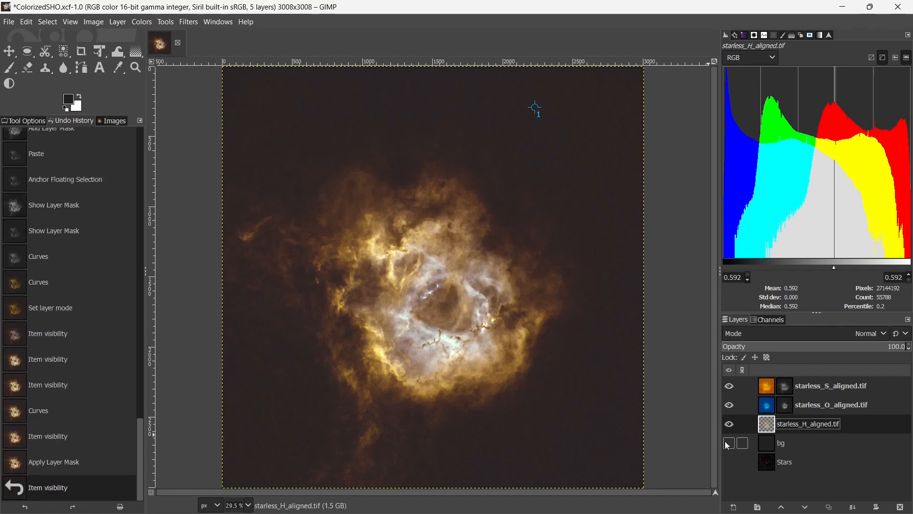
click(730, 443)
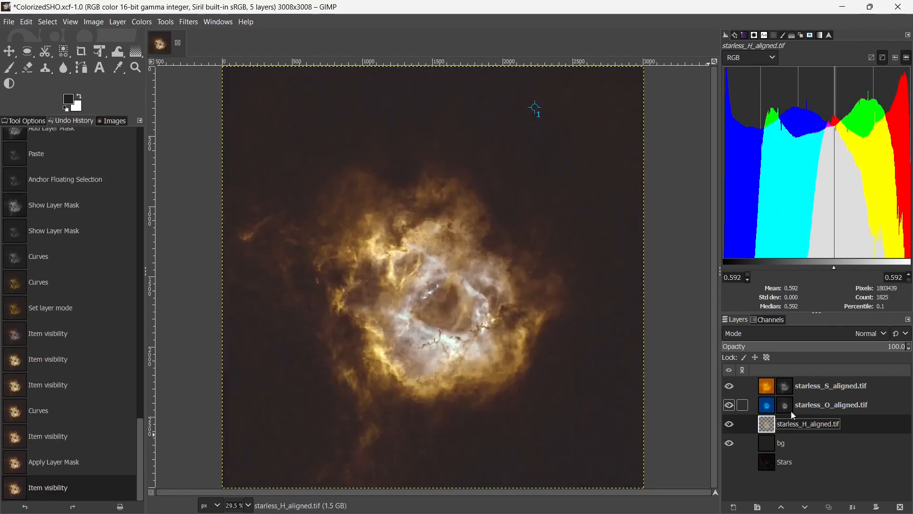
Display the layer mask of starless_O_aligned.tif and hide the starless_S and starless_H layers
click(805, 409)
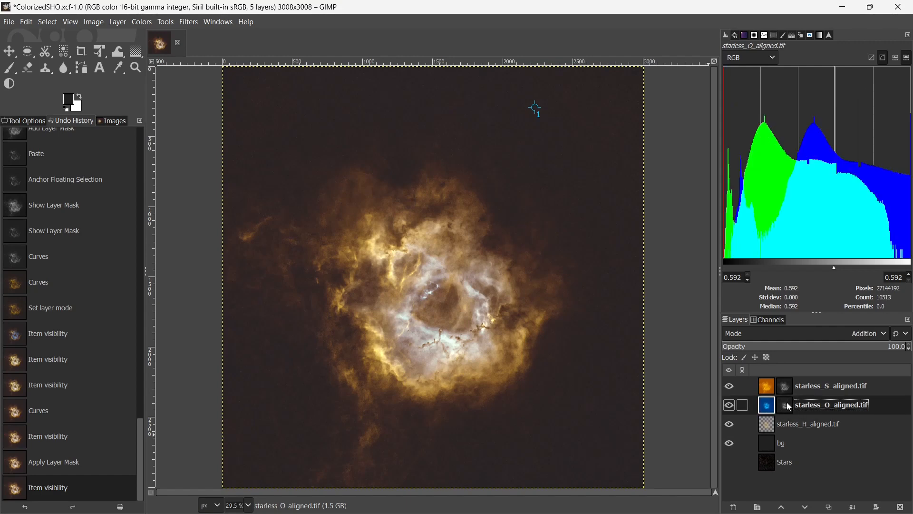
click(788, 409)
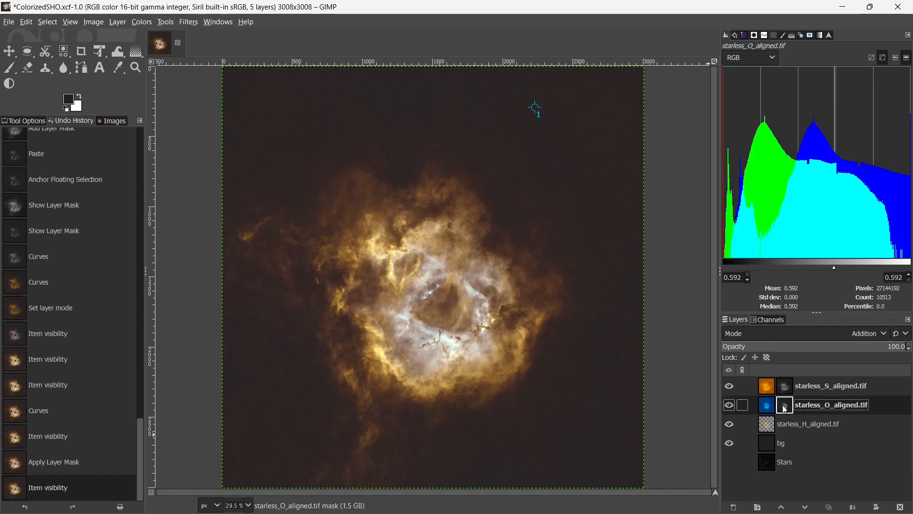
alt+click(786, 407)
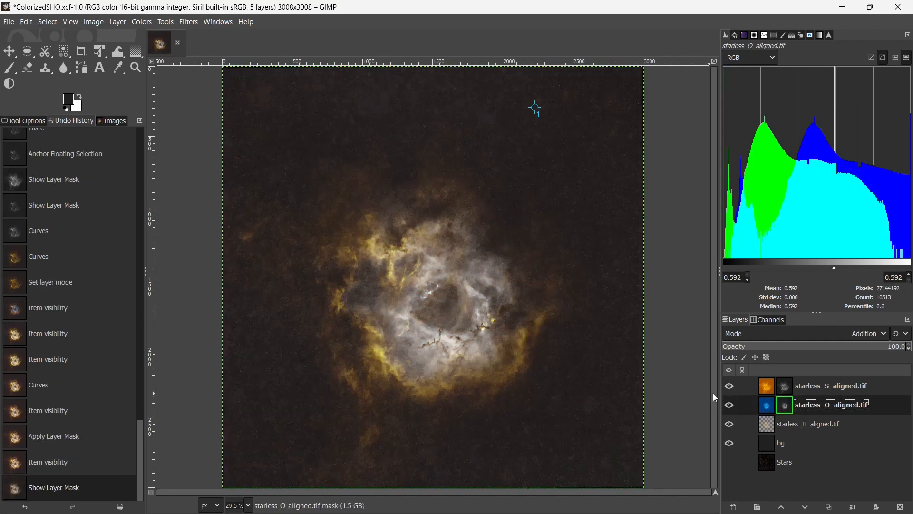
click(730, 385)
click(730, 425)
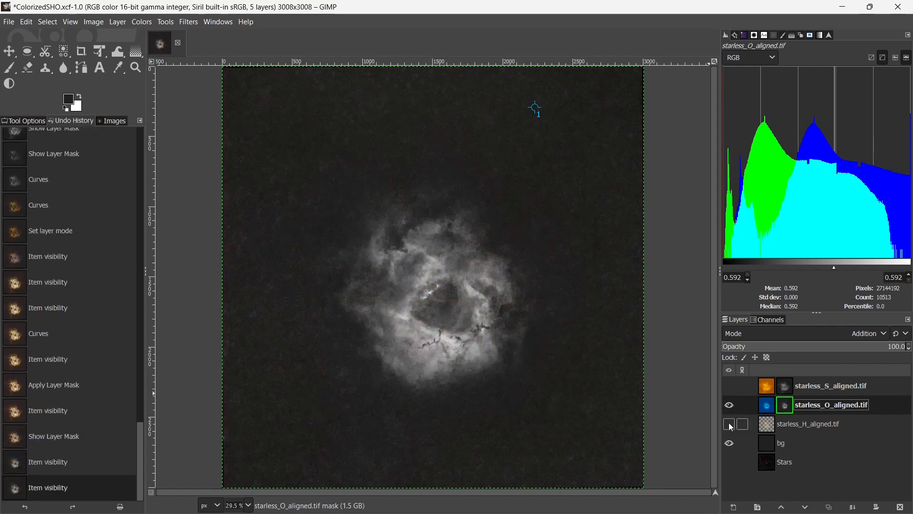
Copy the entire layer mask of starless_O_aligned.tif to the clipboard and stop displaying the mask
click(730, 444)
click(730, 443)
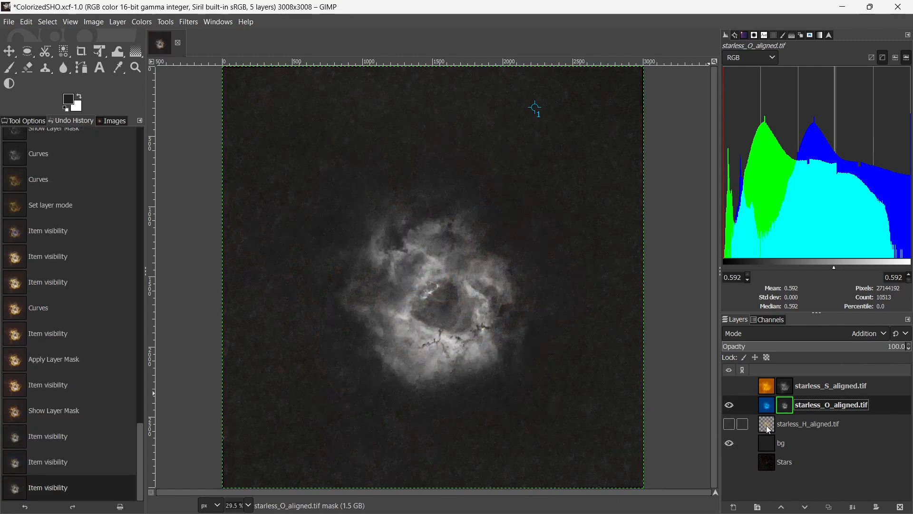
key(ctrl+a)
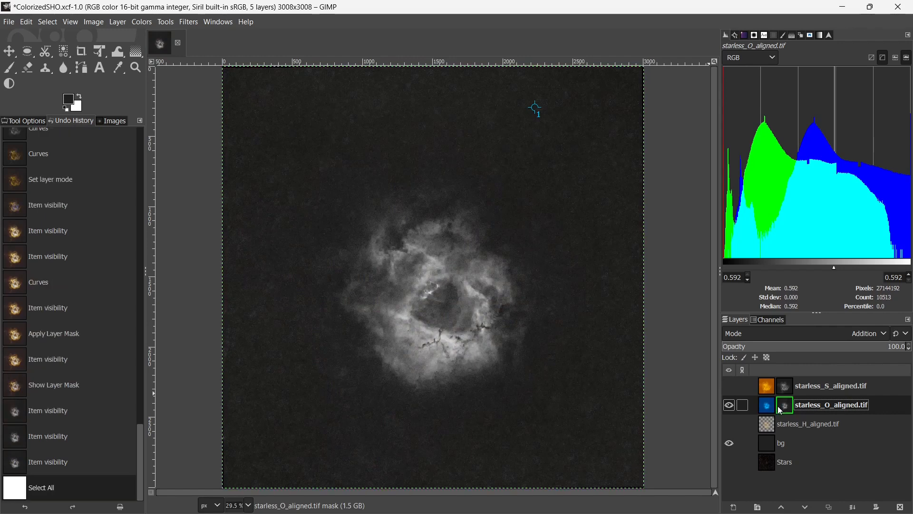
key(ctrl+c)
alt+click(775, 407)
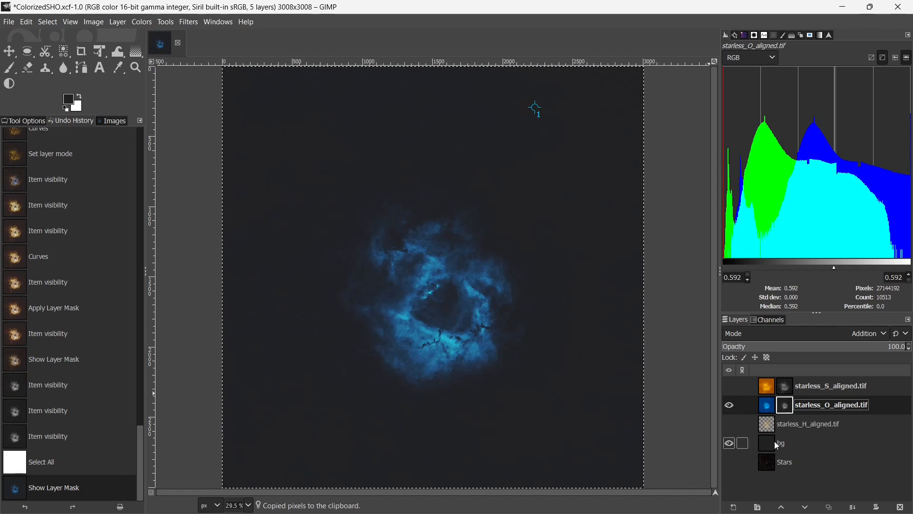
Show the starless_H_aligned.tif layer, add a white layer mask to it, and paste and anchor the copied mask there
click(798, 428)
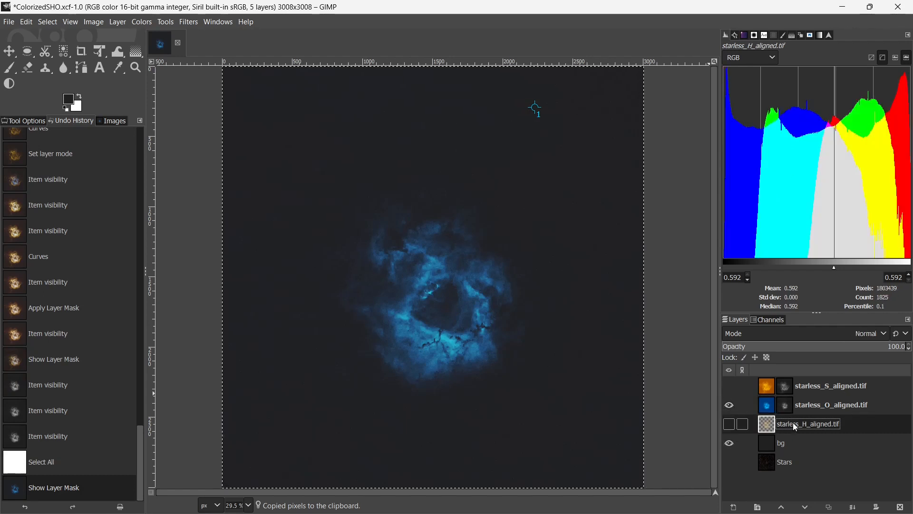
click(734, 424)
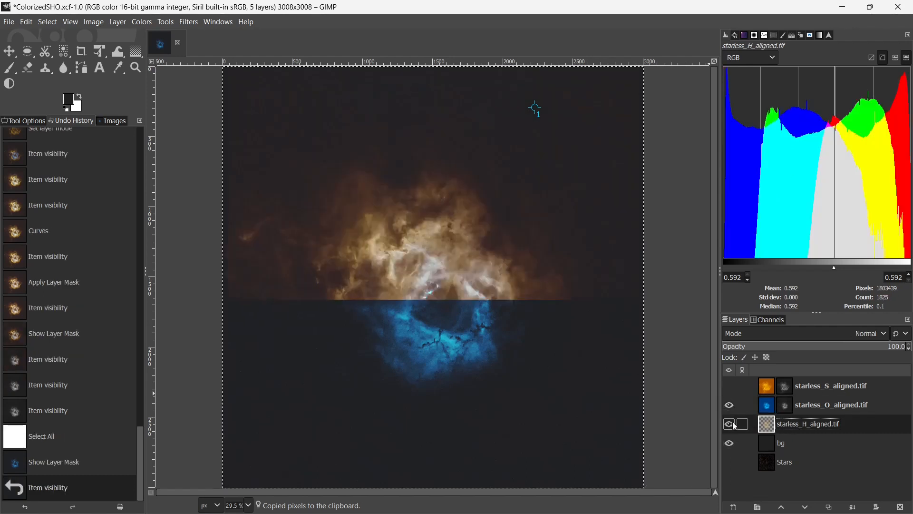
click(877, 508)
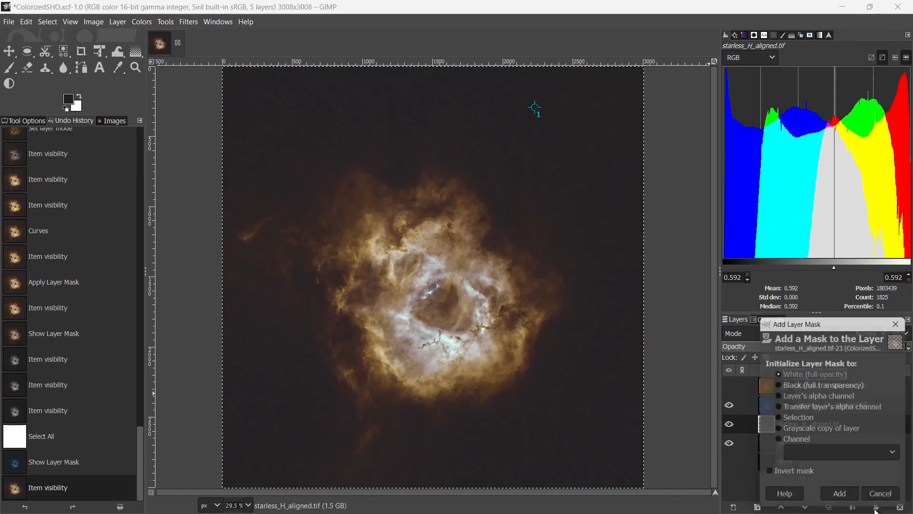
click(840, 499)
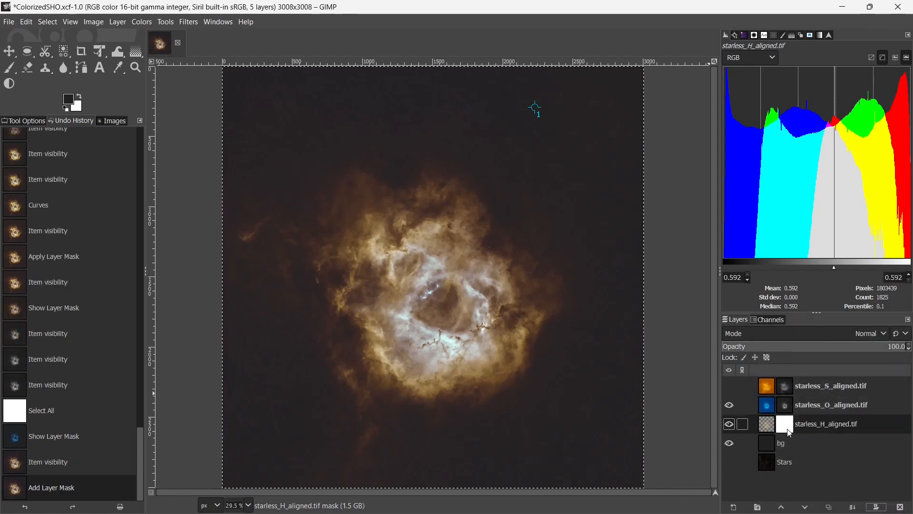
key(ctrl+v)
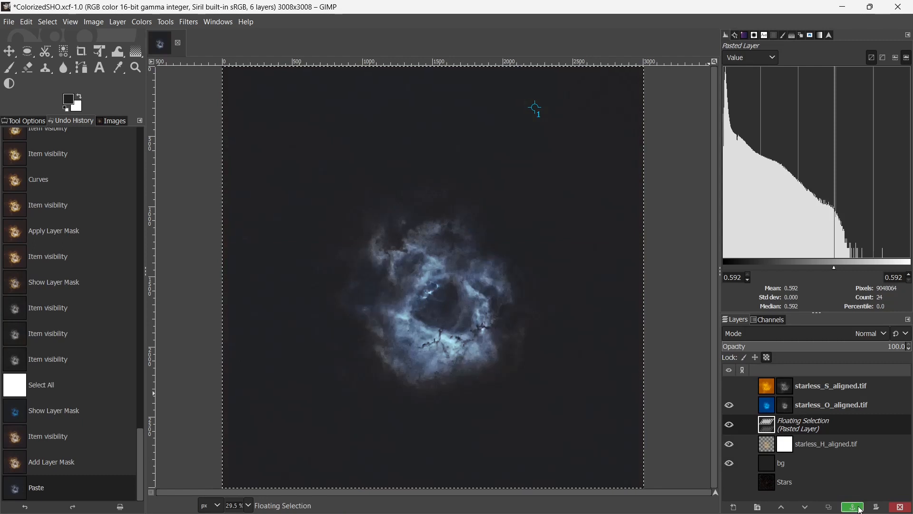
click(854, 508)
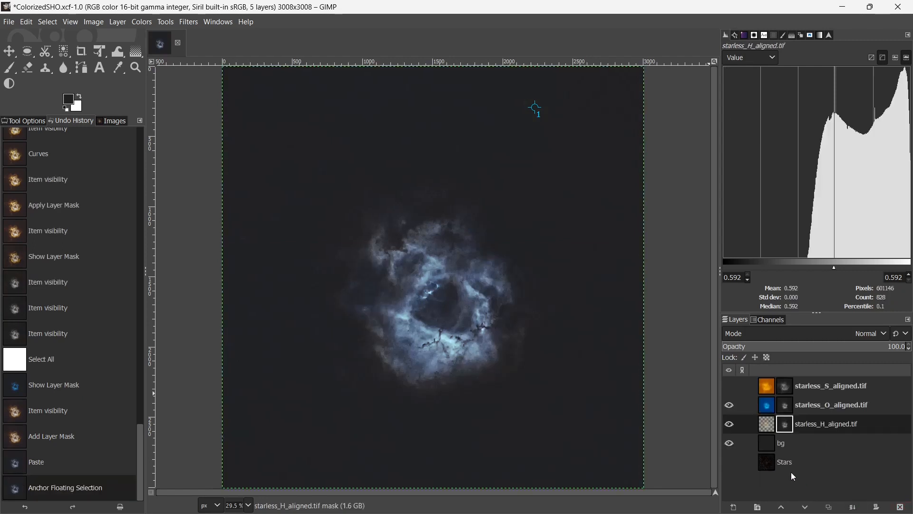
Display the layer mask of starless_H_aligned.tif, hide the starless_O layer, and invert the mask
alt+click(786, 427)
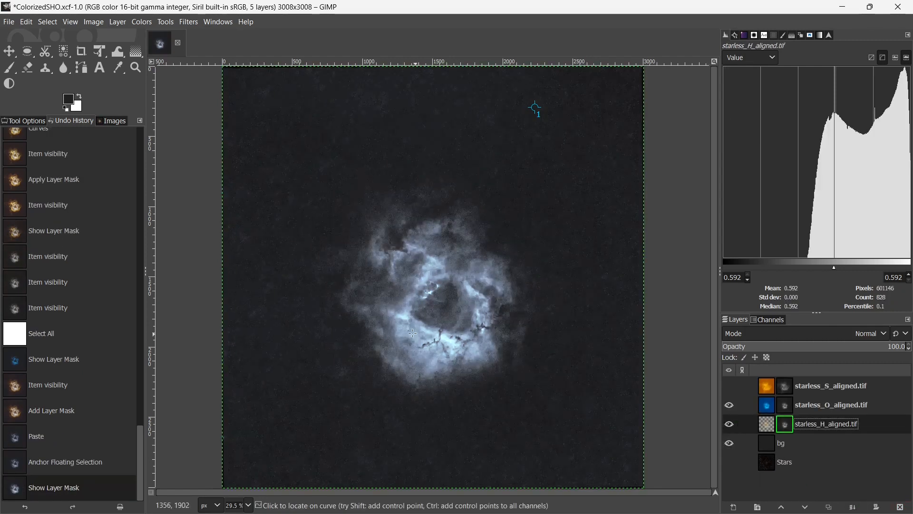
click(729, 405)
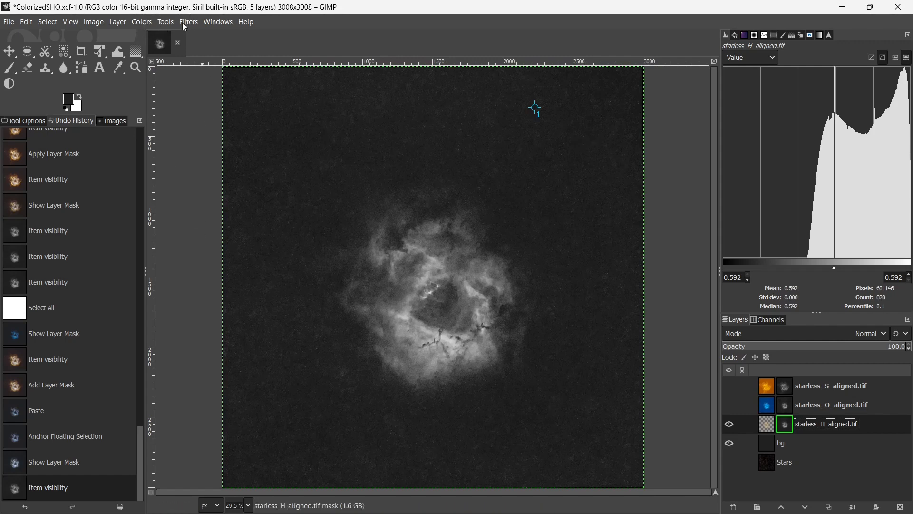
click(136, 22)
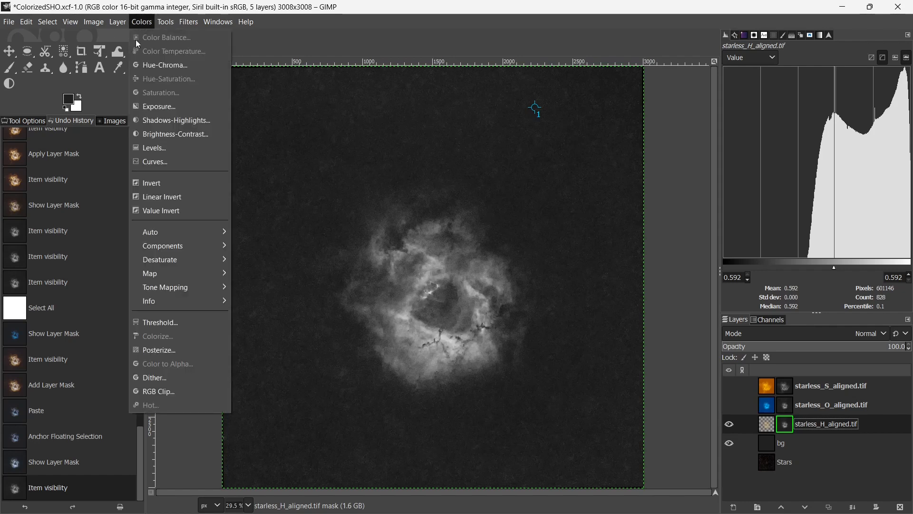
click(161, 182)
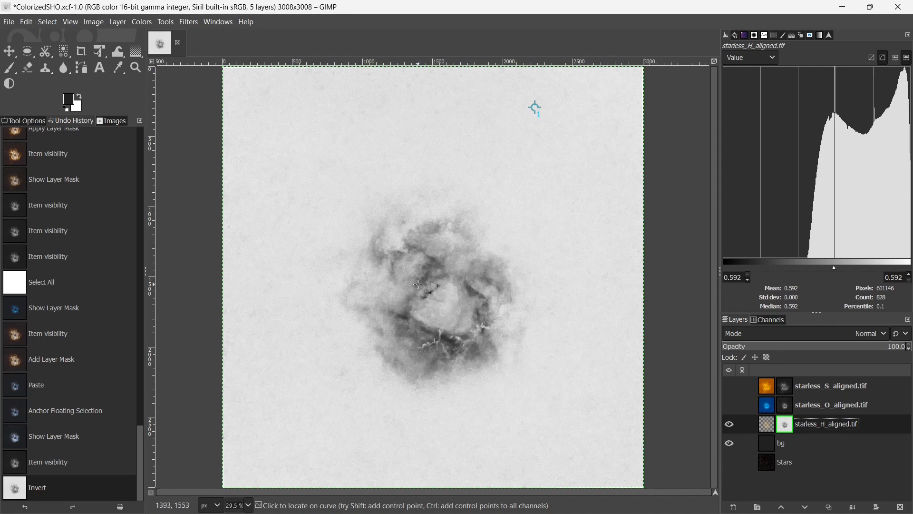
Return from the mask display to the blended image and compare it with the starless_O layer on and off
click(726, 409)
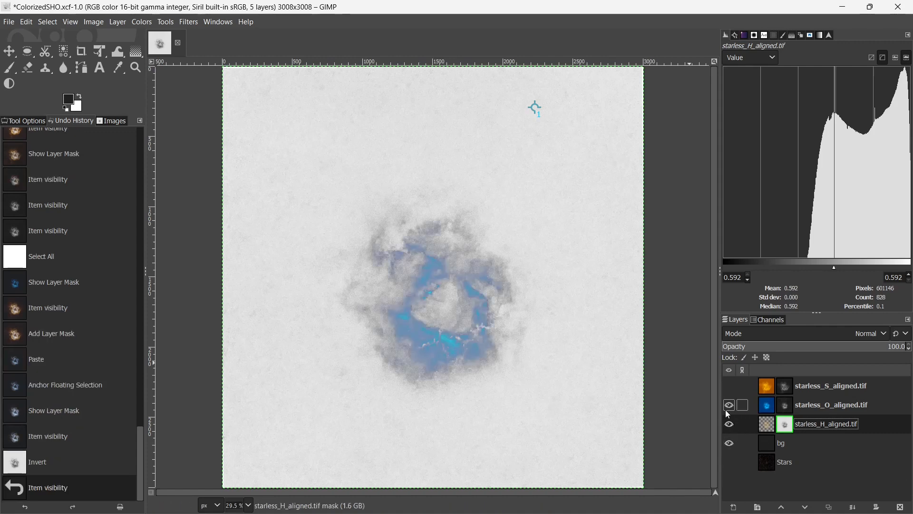
alt+click(785, 426)
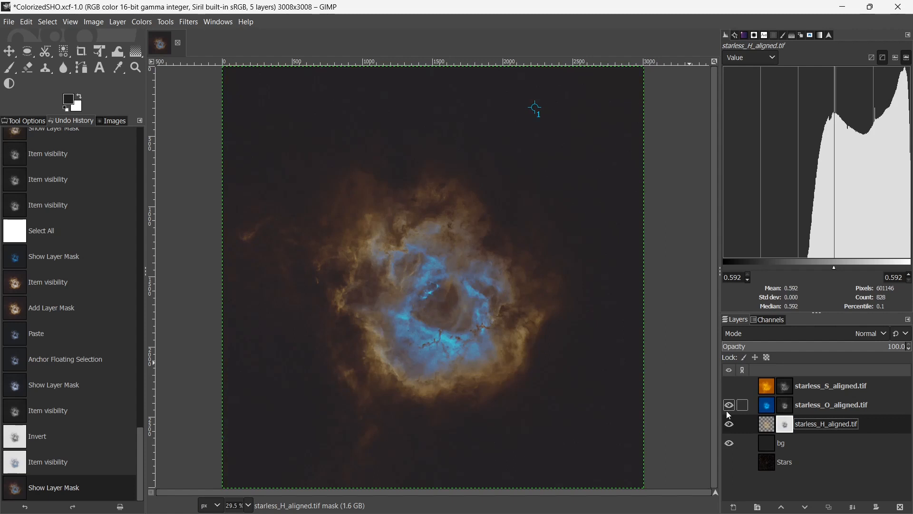
click(728, 412)
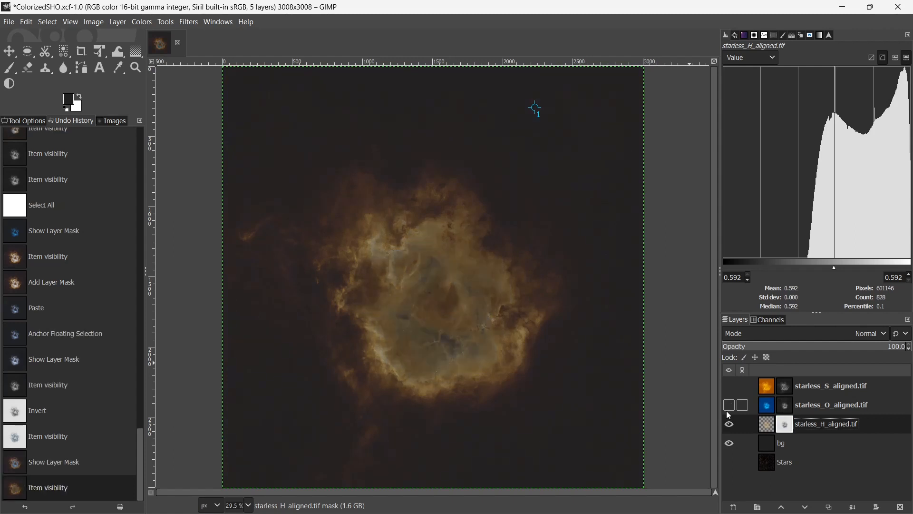
click(727, 411)
click(727, 411)
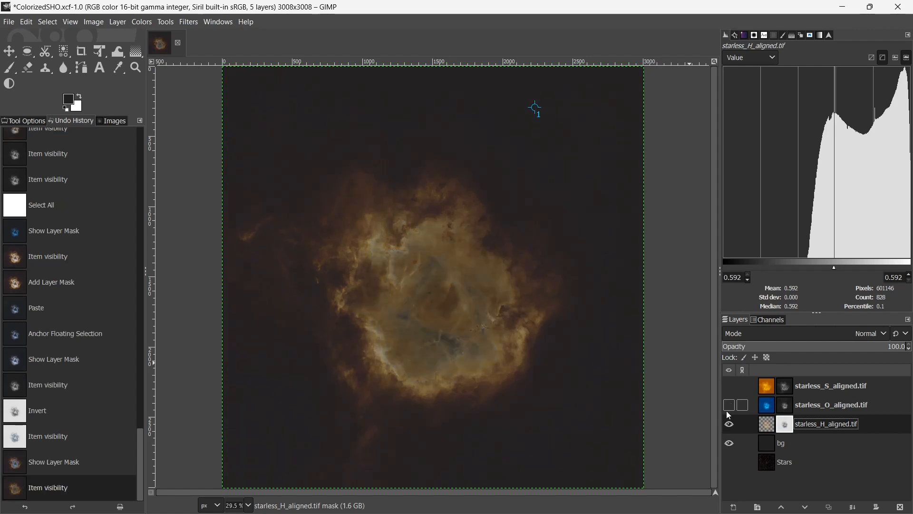
Display the starless_H_aligned.tif mask and apply a value curve with its black point at input 9.22, output 0.00
alt+click(785, 424)
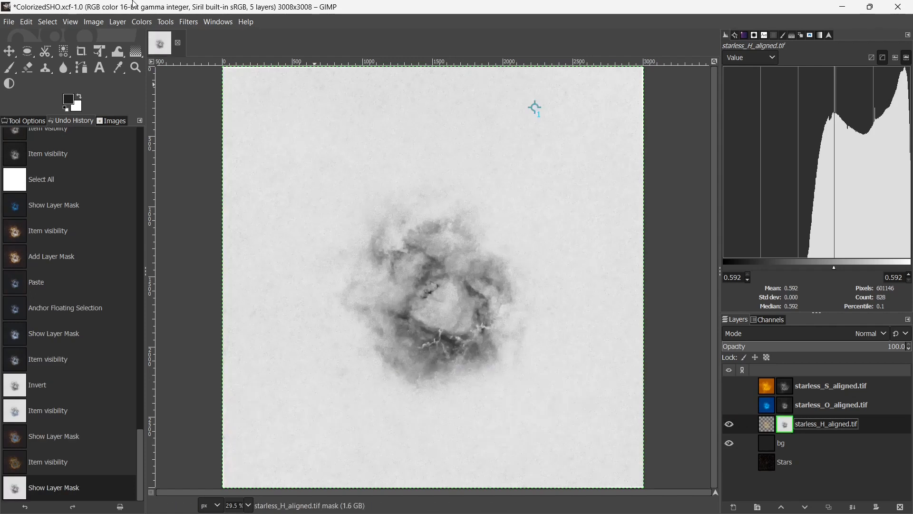
click(137, 24)
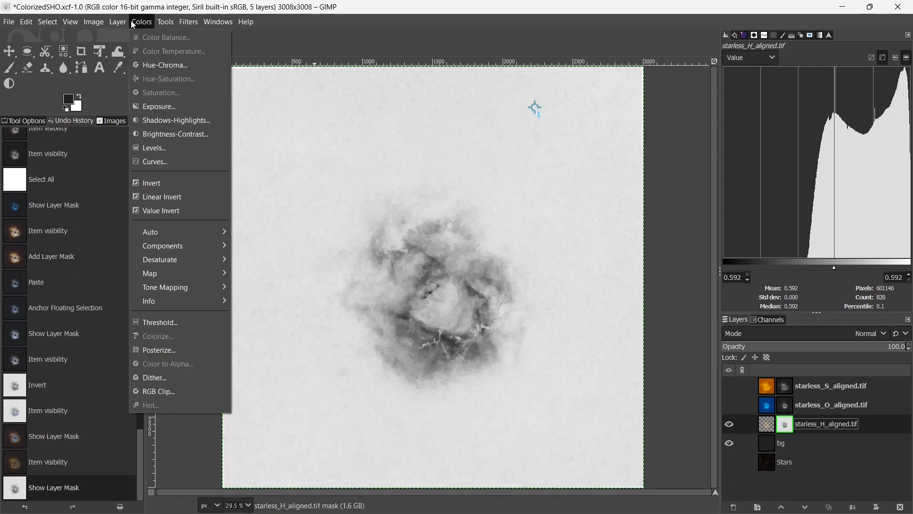
click(152, 163)
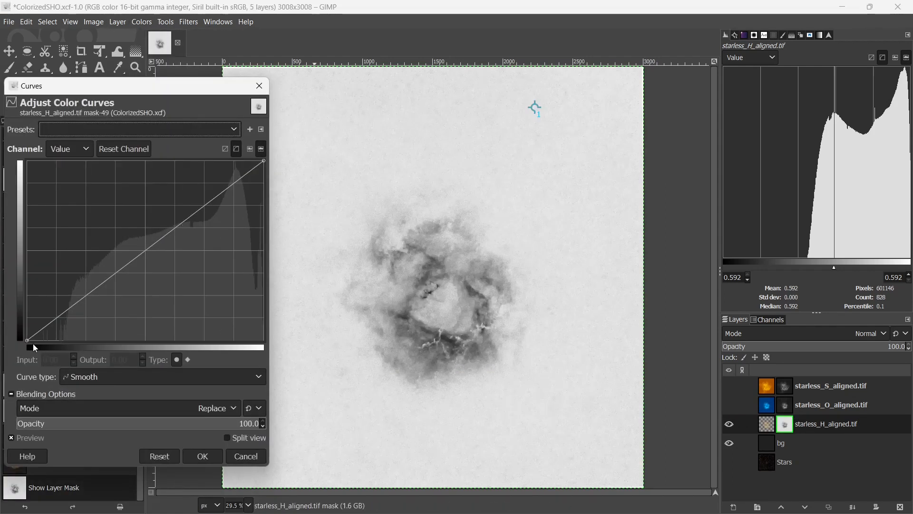
drag(25, 337, 49, 340)
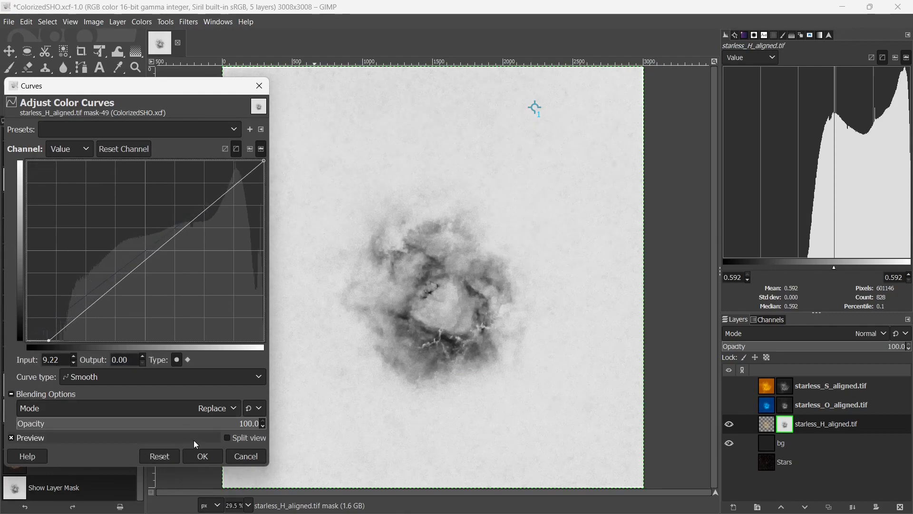
click(203, 456)
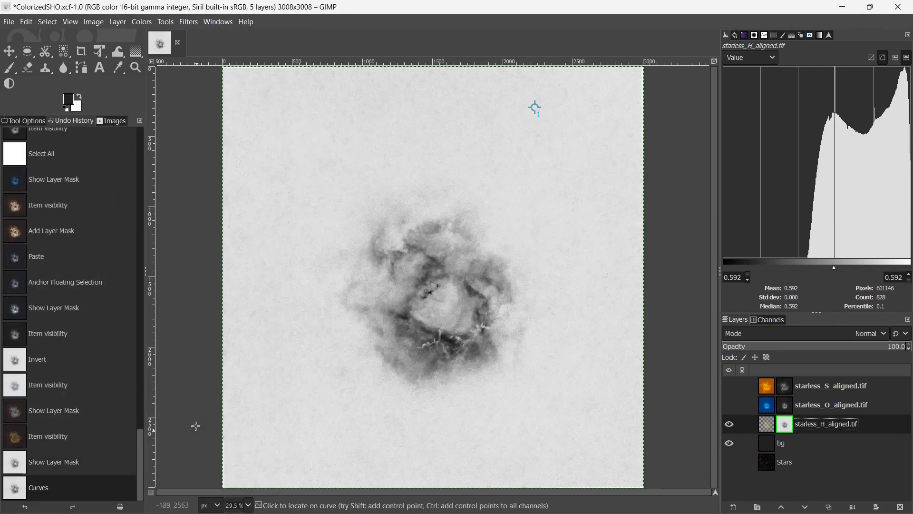
Start another value curve on the starless_H_aligned.tif mask and raise its black point to output 42.22
click(140, 22)
click(149, 162)
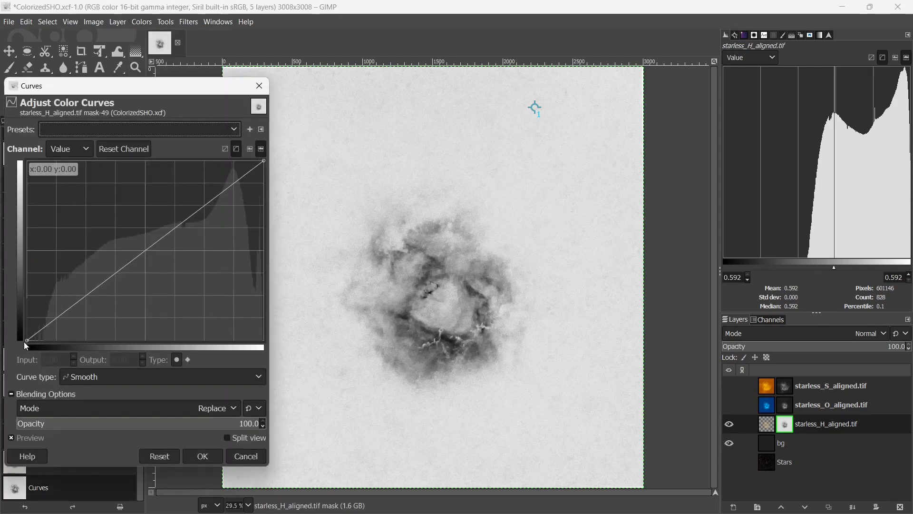
drag(28, 340, 8, 272)
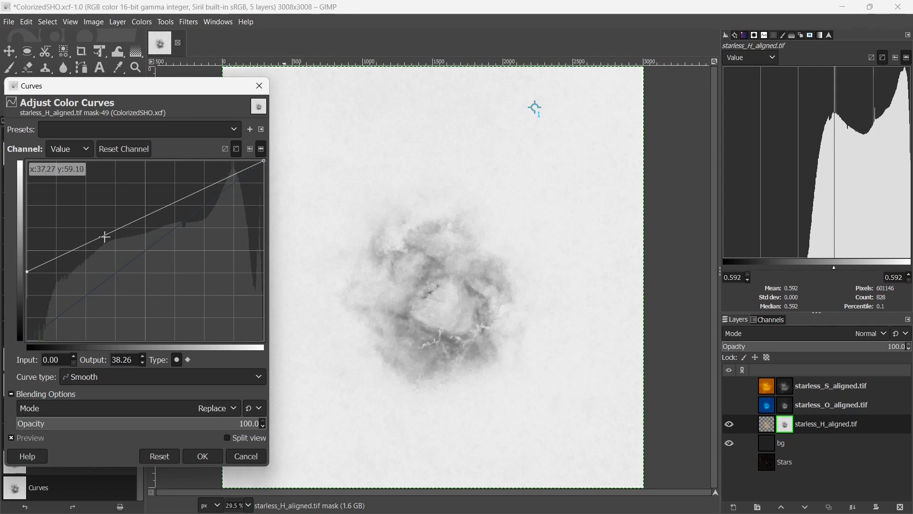
click(27, 262)
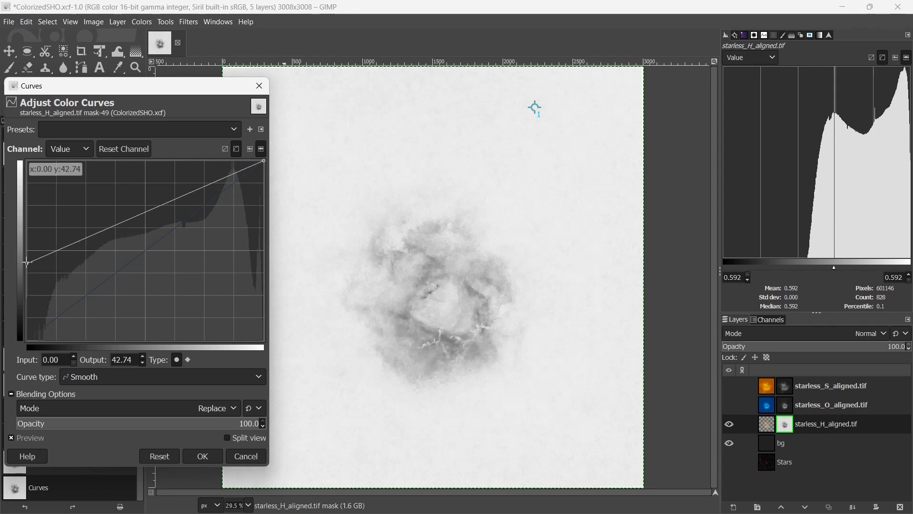
drag(27, 262, 27, 264)
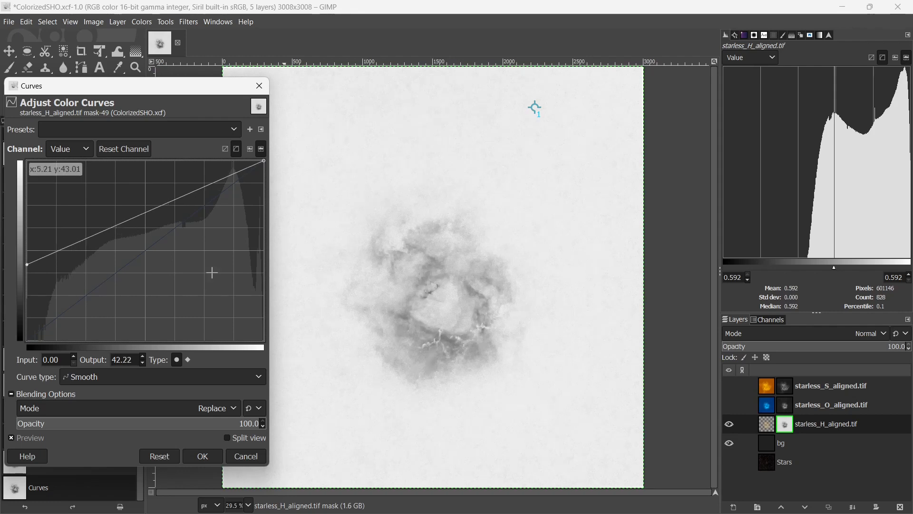
Stop displaying the mask, show the starless_O and starless_S layers, and set the curve's black point to output 44.85
alt+click(785, 424)
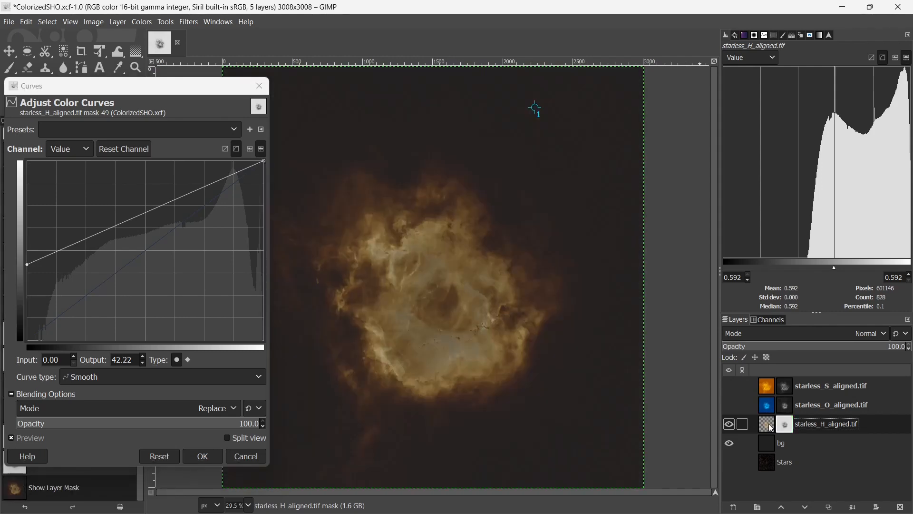
click(730, 407)
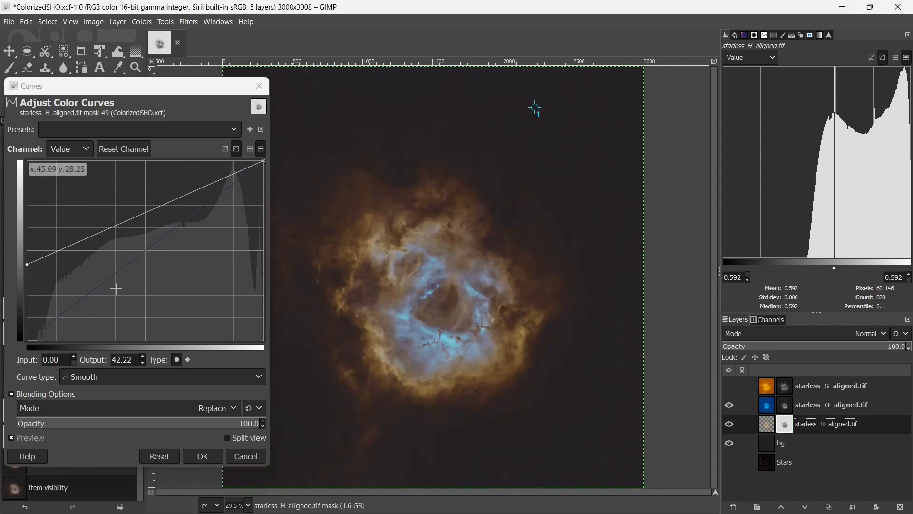
drag(26, 263, 127, 259)
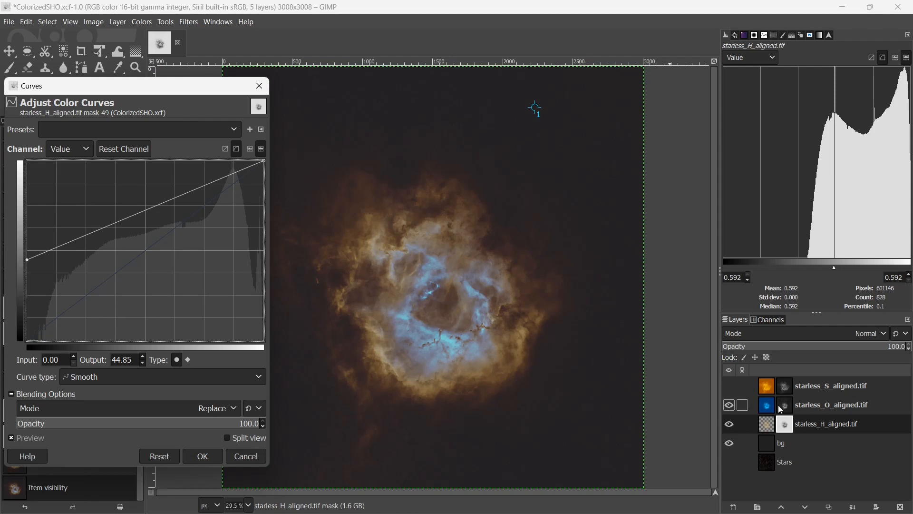
click(729, 386)
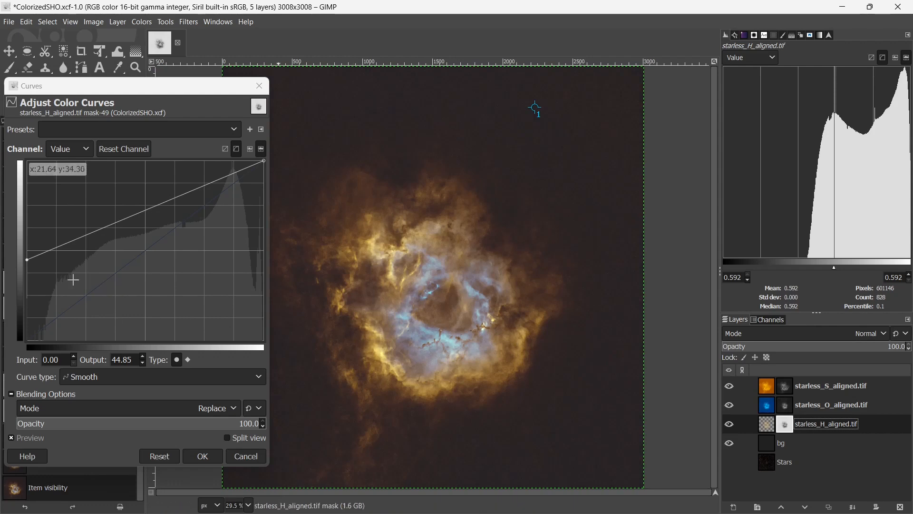
Shape the starless_H mask's value curve through 0.00/13.72, 26.65/25.33 and 71.94/67.02, apply it, and select the starless_S_aligned.tif layer
drag(27, 260, 26, 316)
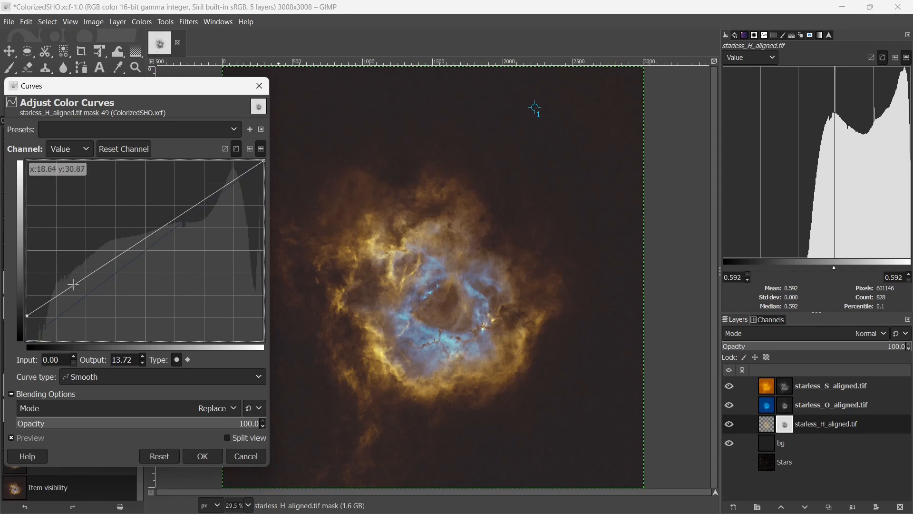
drag(72, 285, 81, 290)
mouse_move(190, 213)
mouse_down()
mouse_move(180, 207)
mouse_move(197, 220)
mouse_up()
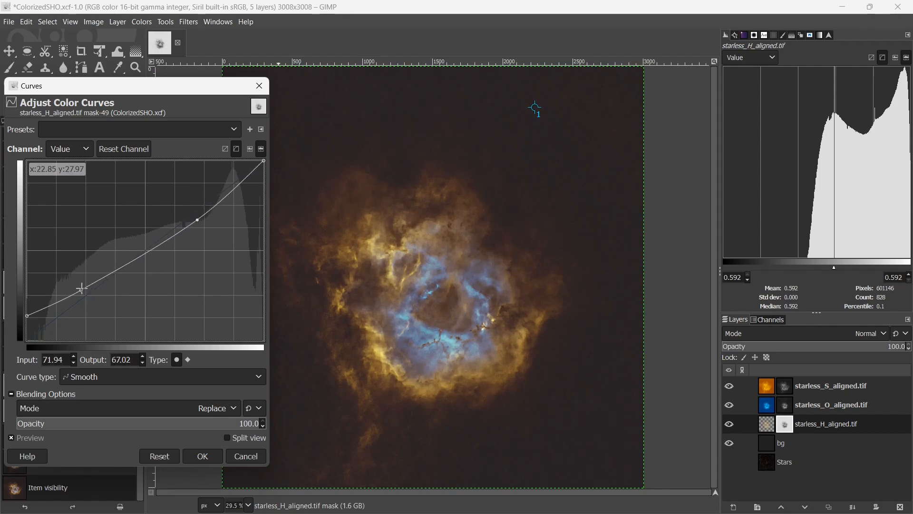
drag(82, 288, 90, 293)
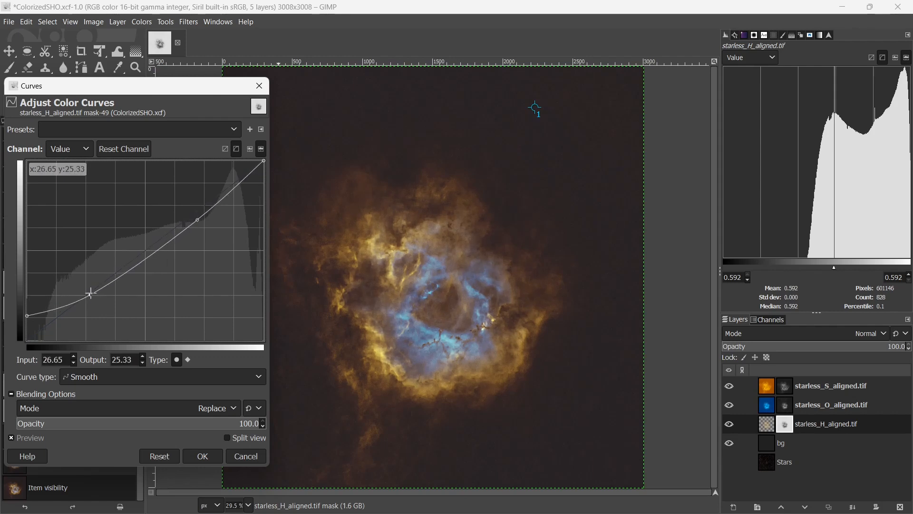
click(202, 456)
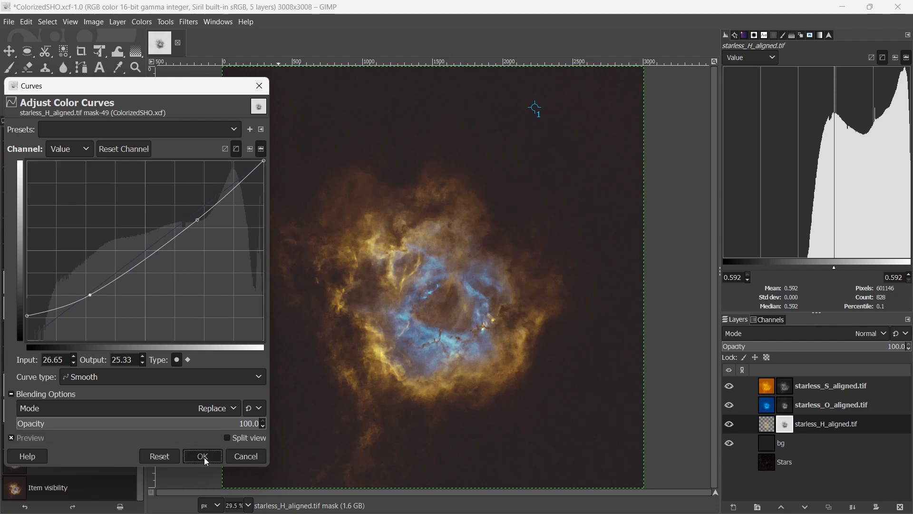
click(834, 386)
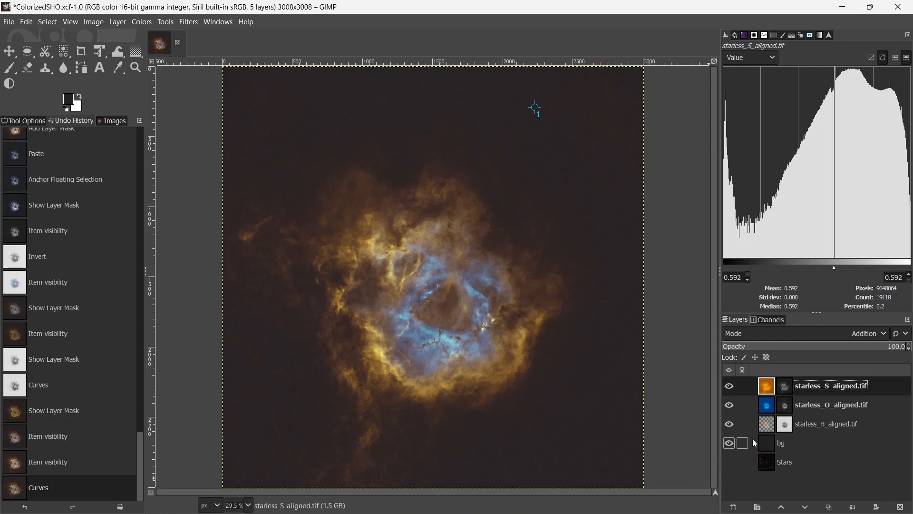
Check the bg layer's contribution by hiding and reshowing it, select it, and display the sample point's RGB values
click(729, 443)
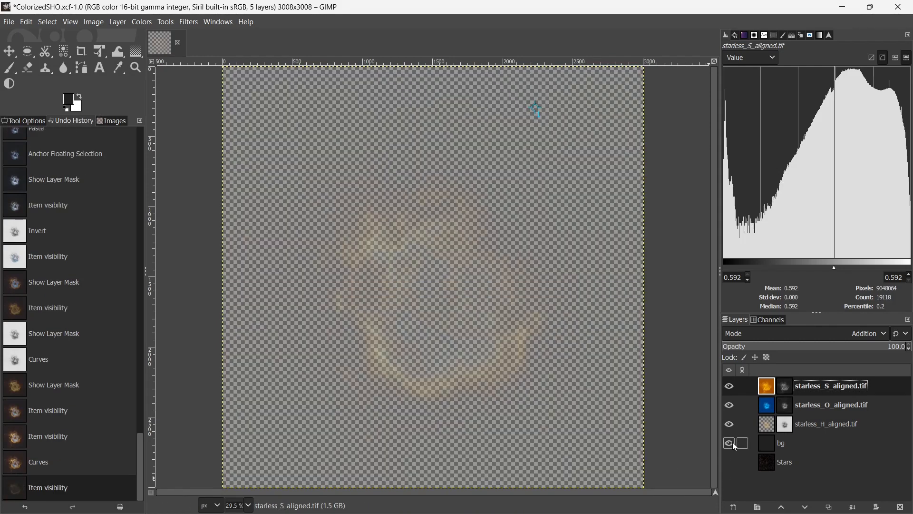
click(732, 444)
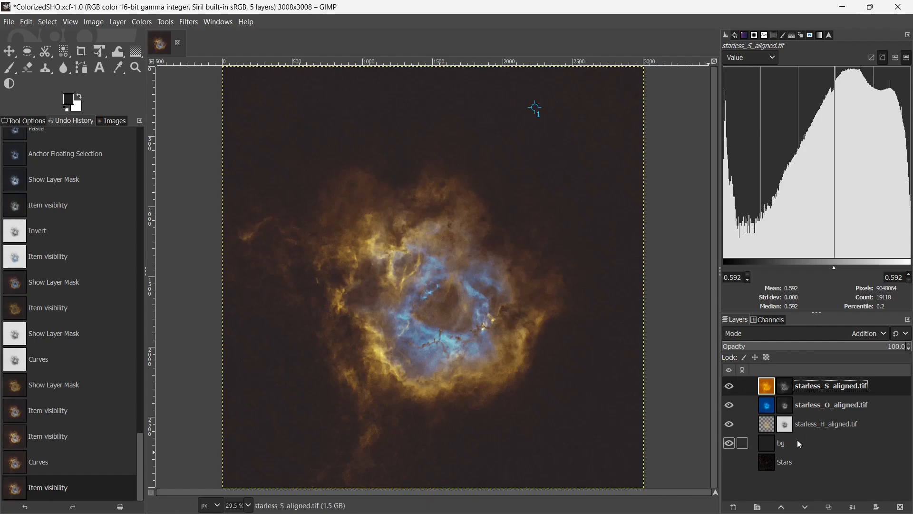
click(780, 444)
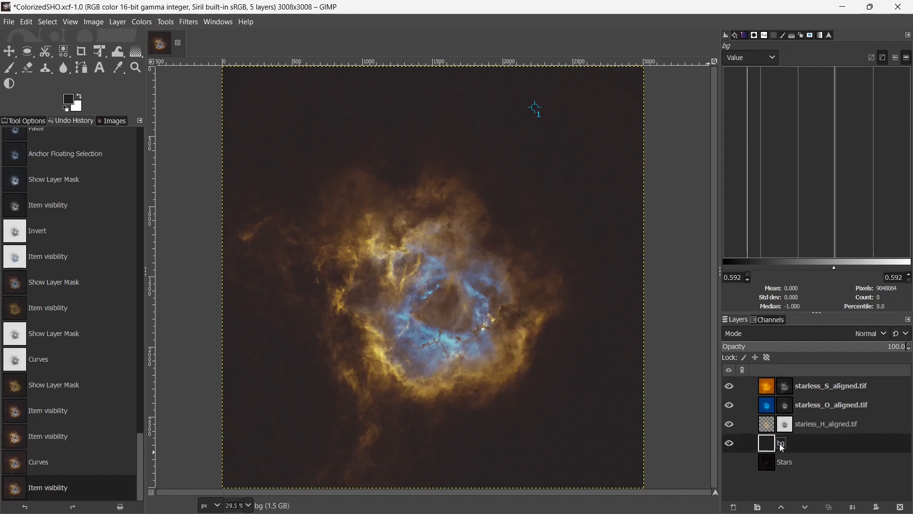
click(736, 36)
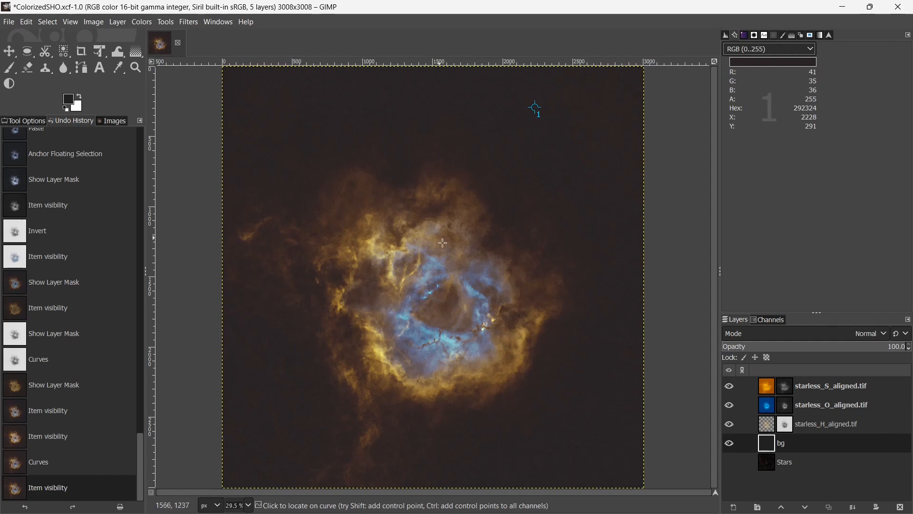
click(142, 23)
click(153, 162)
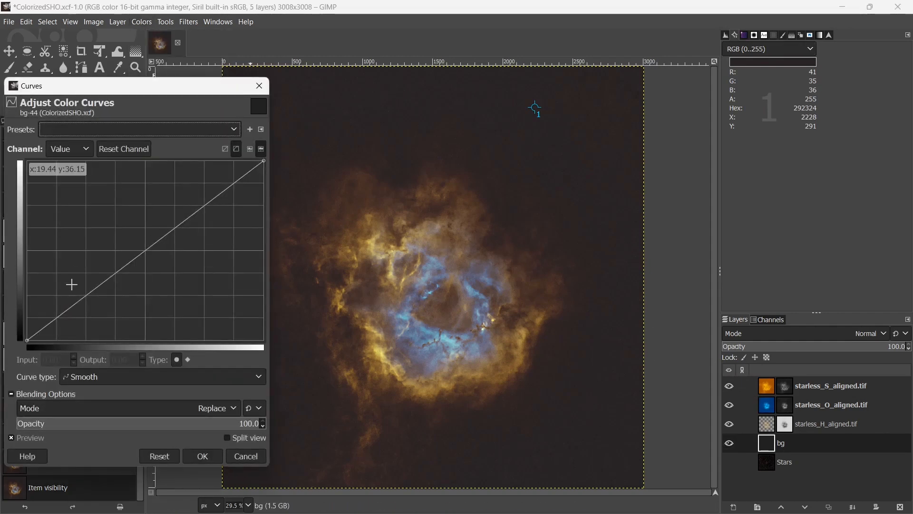
drag(26, 340, 17, 333)
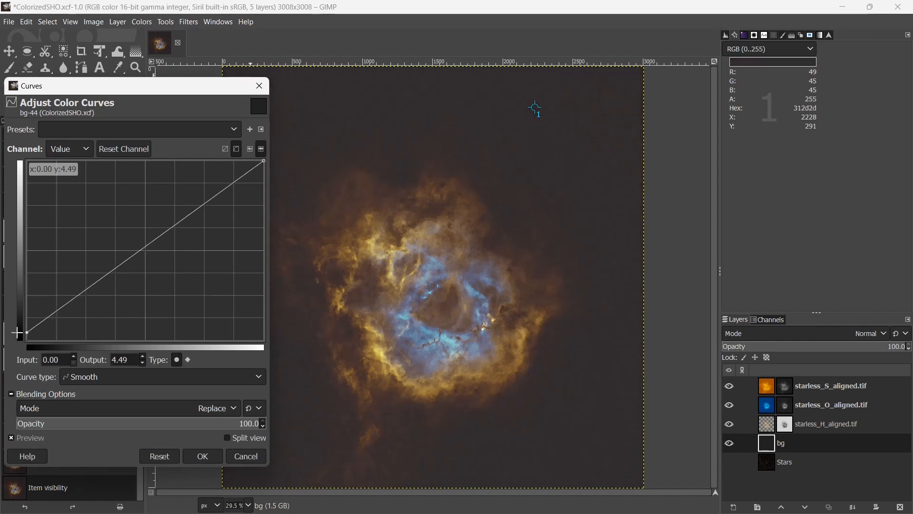
drag(28, 366, 25, 367)
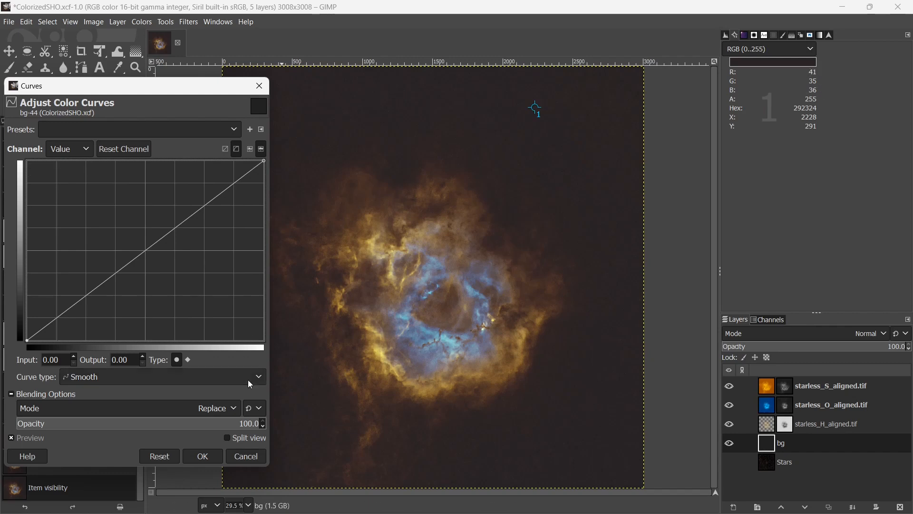
click(245, 457)
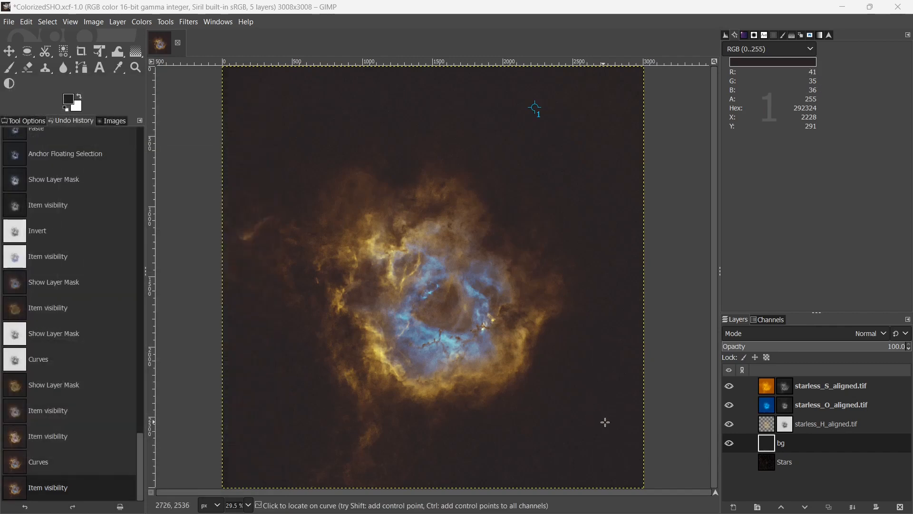
Create a new layer from the visible image above starless_S_aligned.tif and rename it Combo
right_click(810, 387)
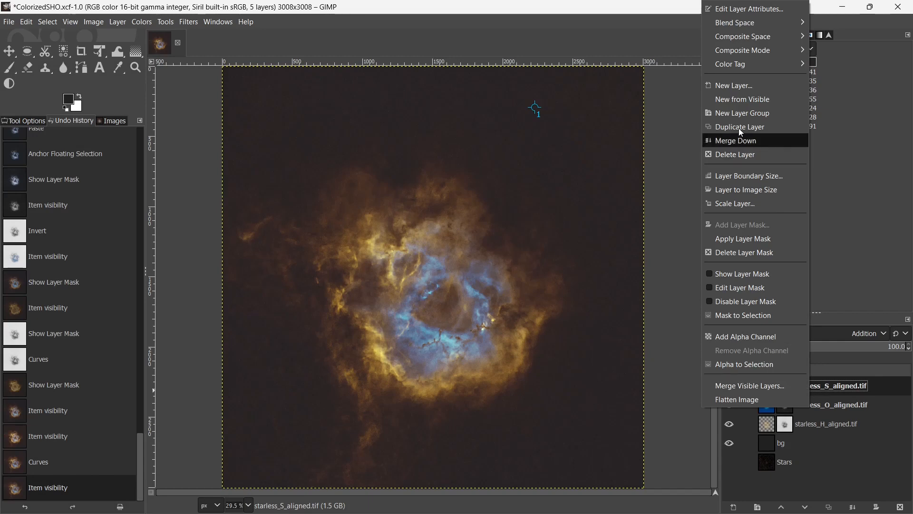
click(729, 100)
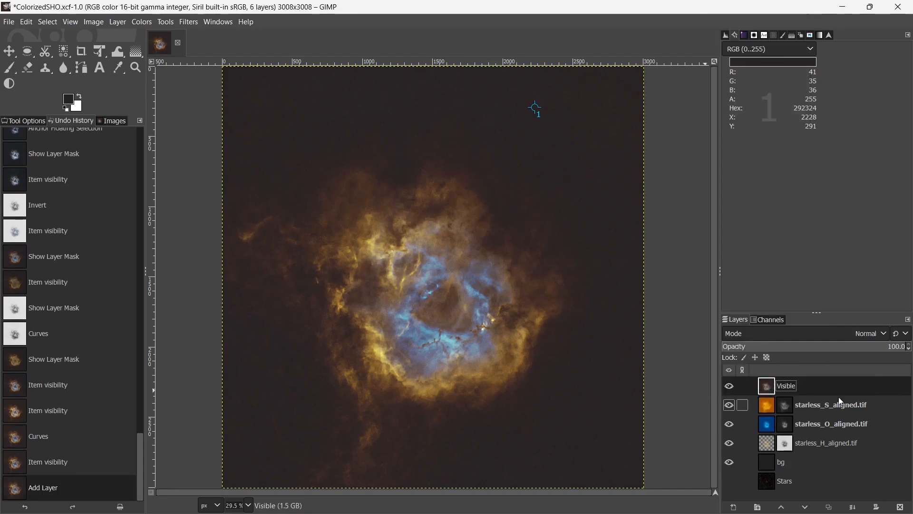
double_click(789, 386)
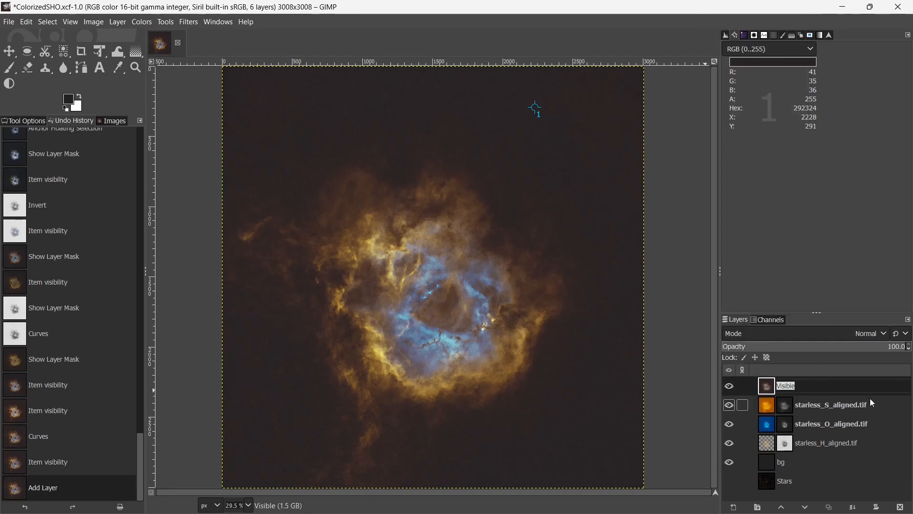
text(Combo)
key(Return)
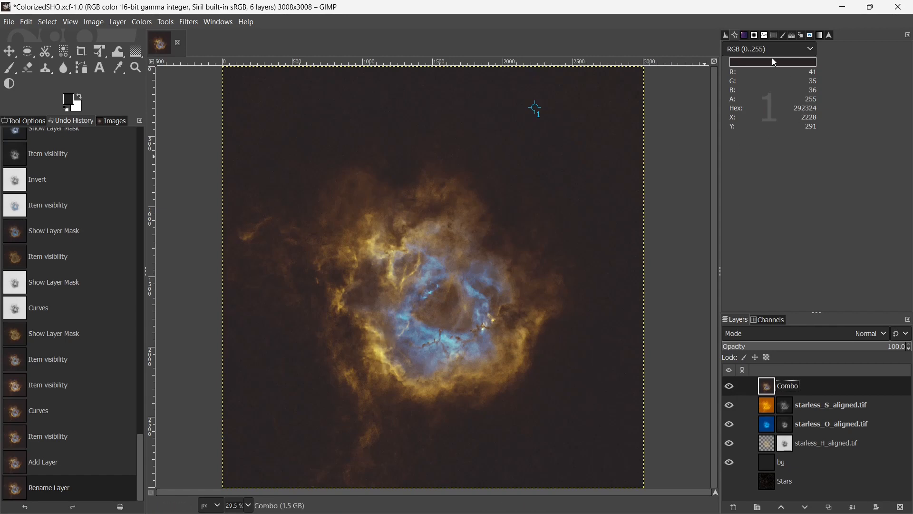
click(140, 23)
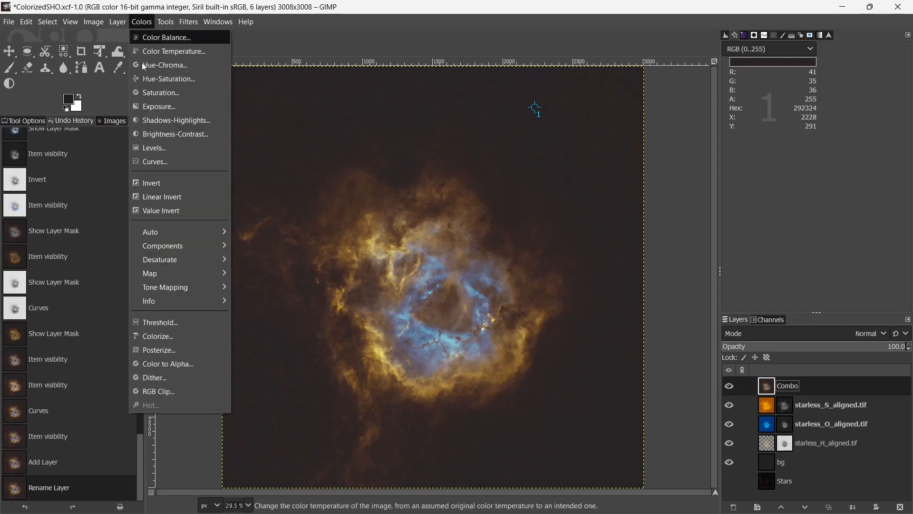
click(159, 162)
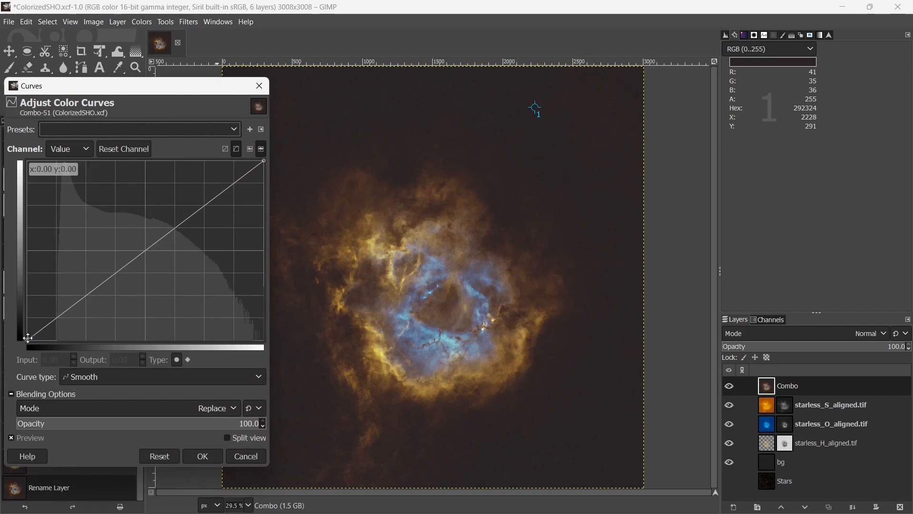
click(71, 151)
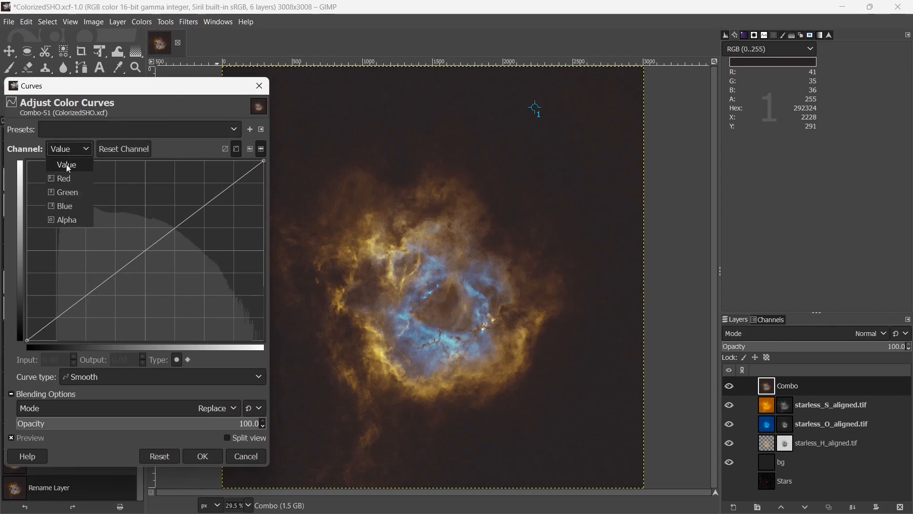
click(64, 179)
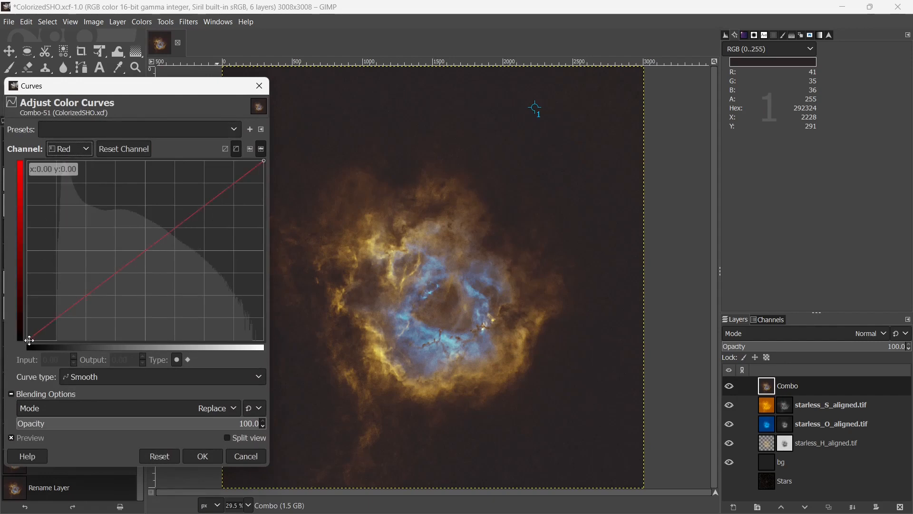
click(27, 340)
drag(27, 341, 38, 348)
click(514, 108)
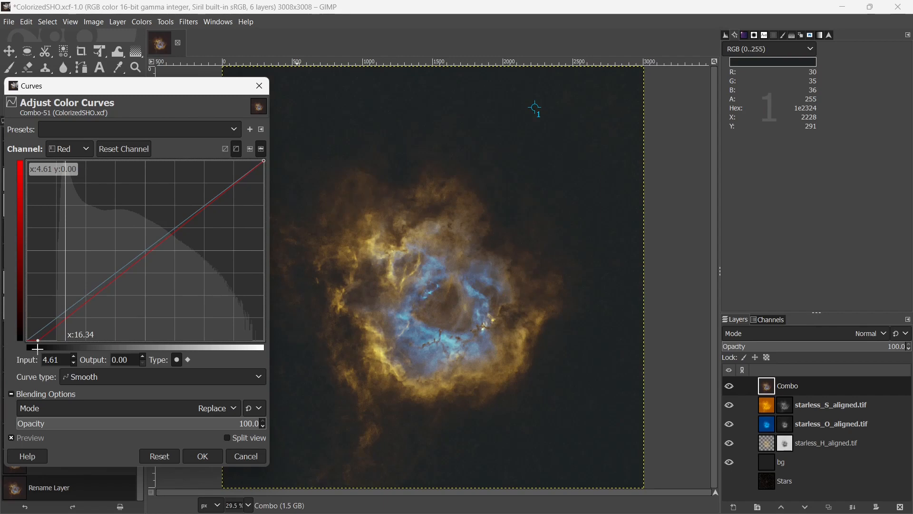
click(86, 149)
click(73, 199)
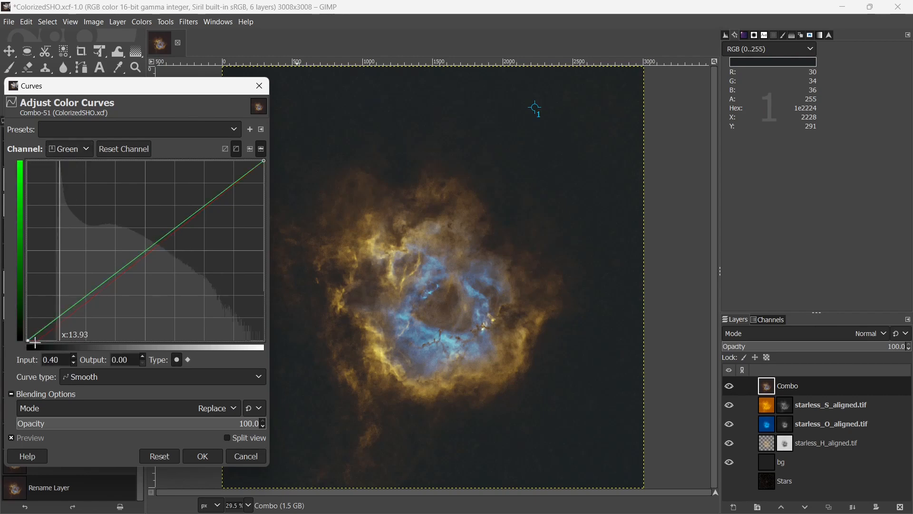
mouse_move(34, 341)
mouse_down()
mouse_move(20, 341)
mouse_move(33, 347)
mouse_up()
click(70, 149)
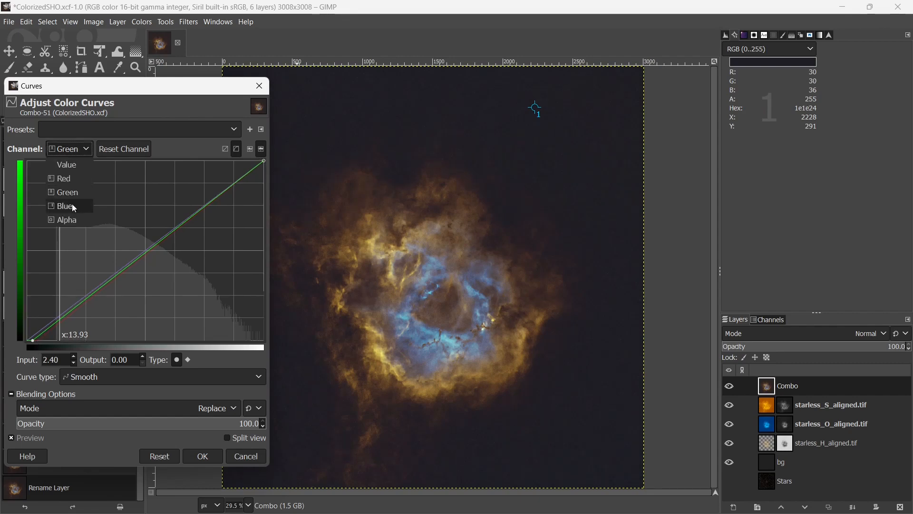
click(74, 206)
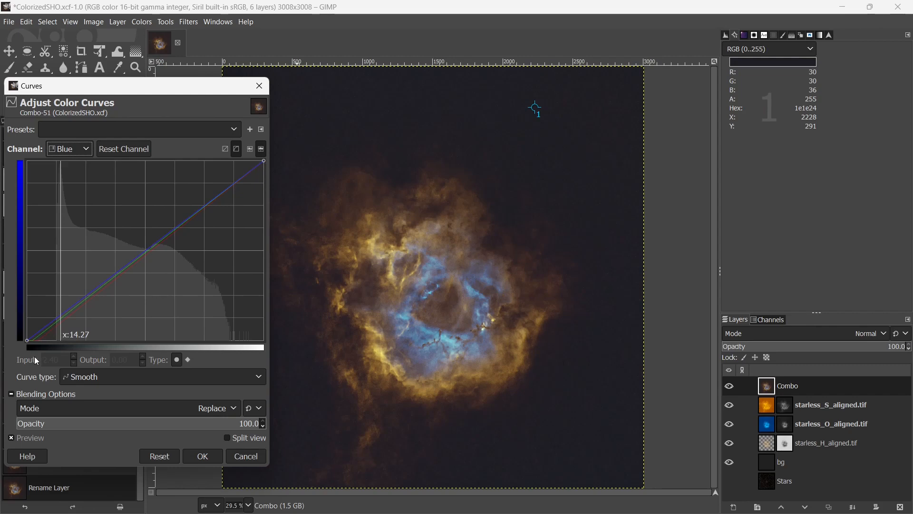
drag(27, 342, 34, 346)
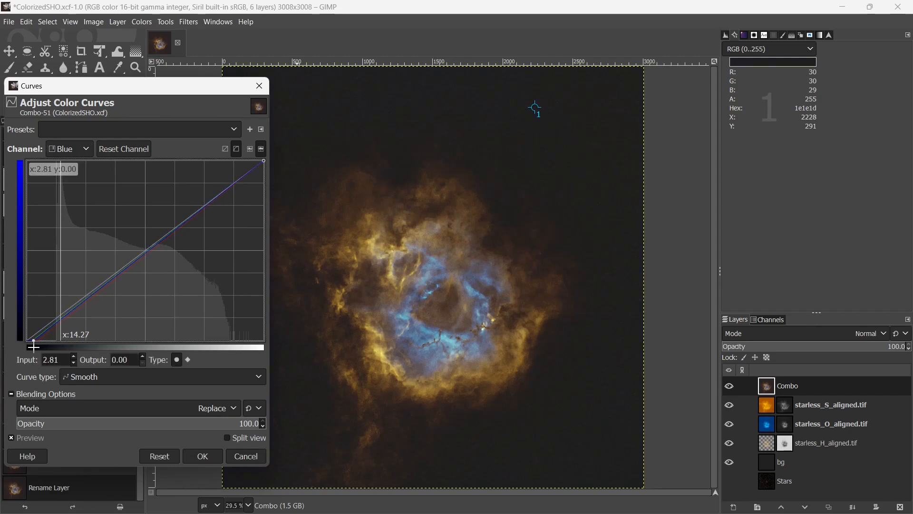
click(246, 456)
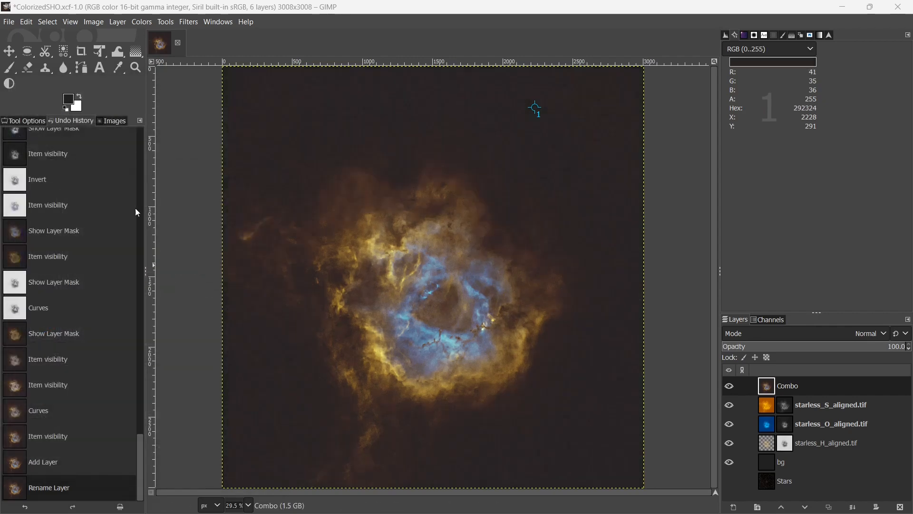
Apply a value curve to the Combo layer with its black point at input 6.81, output 0.00
click(141, 22)
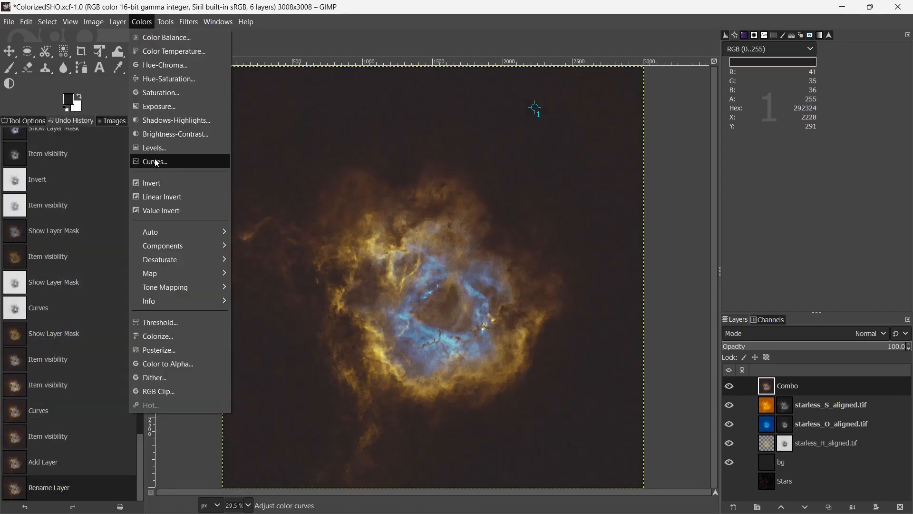
click(154, 159)
mouse_move(29, 345)
mouse_down()
mouse_move(49, 346)
mouse_move(43, 341)
mouse_up()
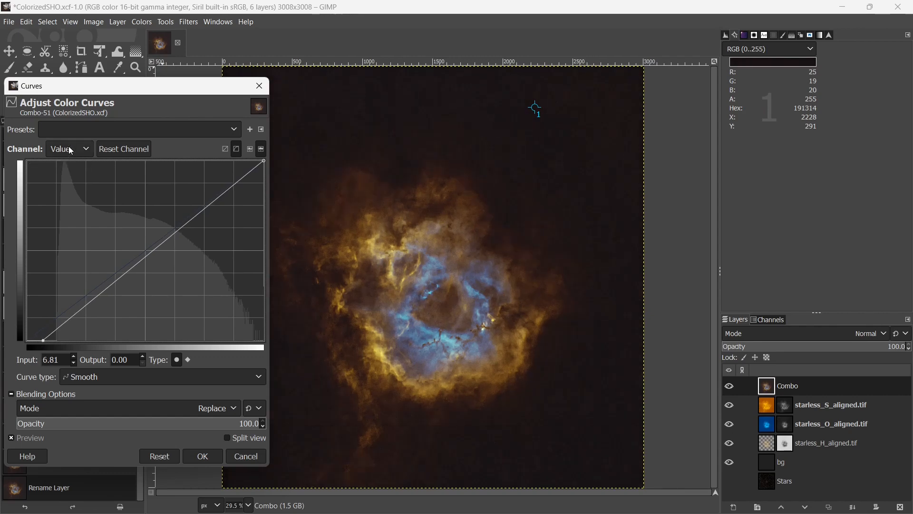
click(221, 454)
Start another curve adjustment on the Combo layer and add a red channel point at input 10.62, output 13.19
click(142, 22)
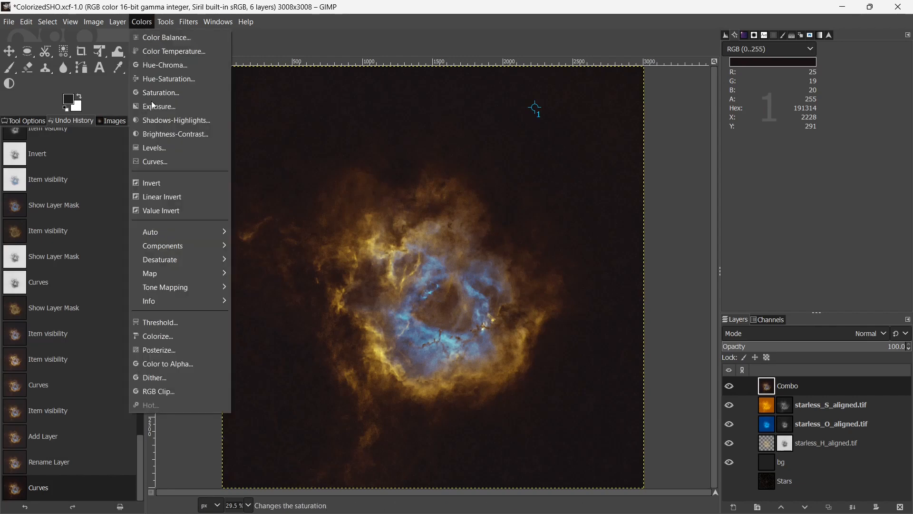
click(155, 161)
click(70, 149)
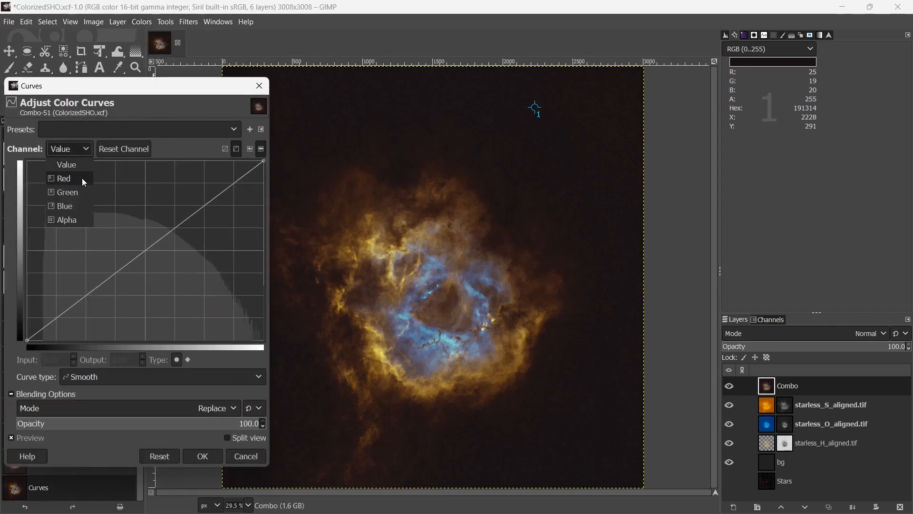
click(85, 182)
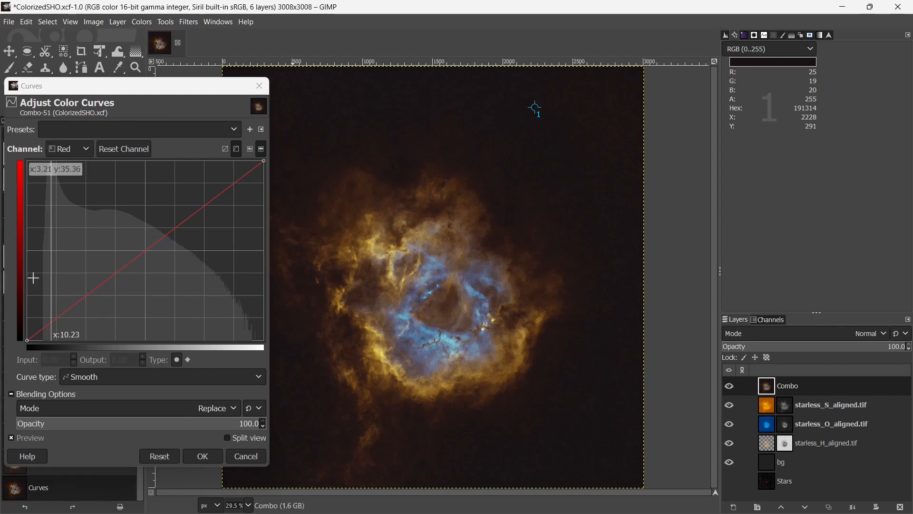
click(49, 318)
drag(49, 319, 52, 316)
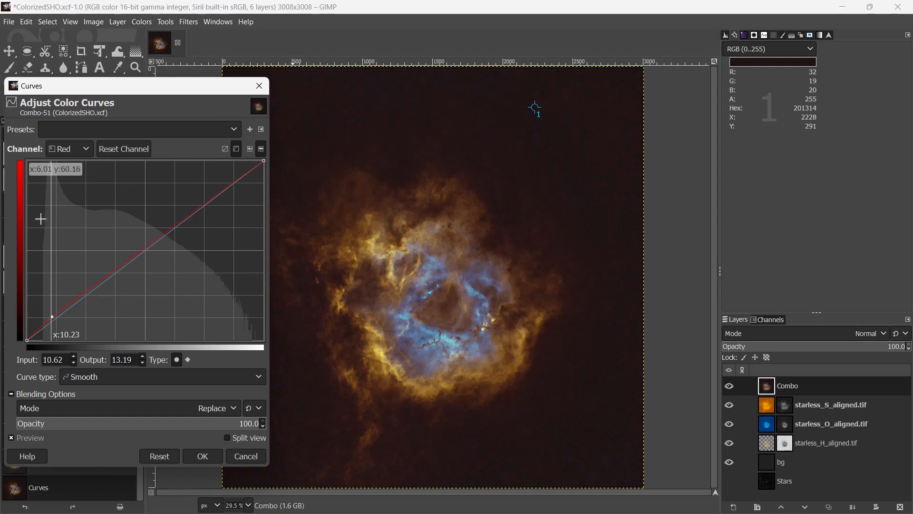
Add a green curve point at input 7.41, output 10.29 and a blue one at 8.62, output 12.40, and apply the curves
click(77, 151)
click(70, 192)
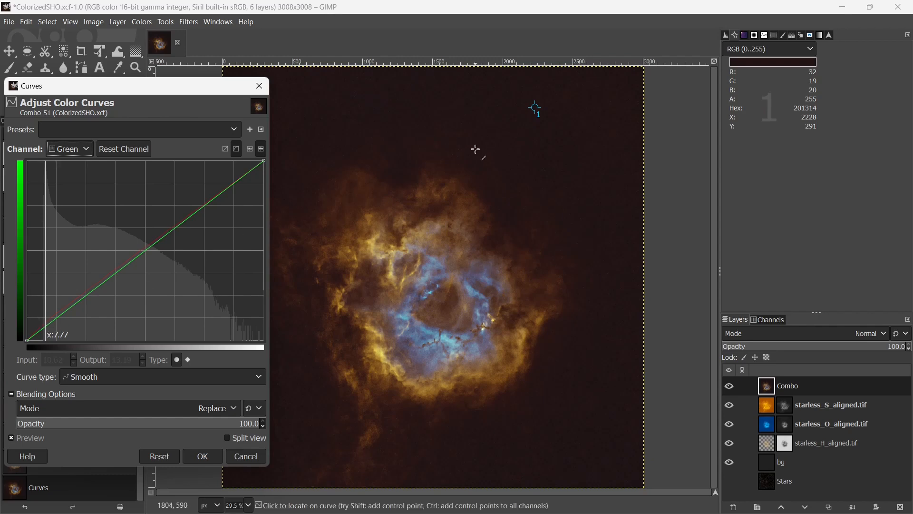
drag(47, 326, 45, 322)
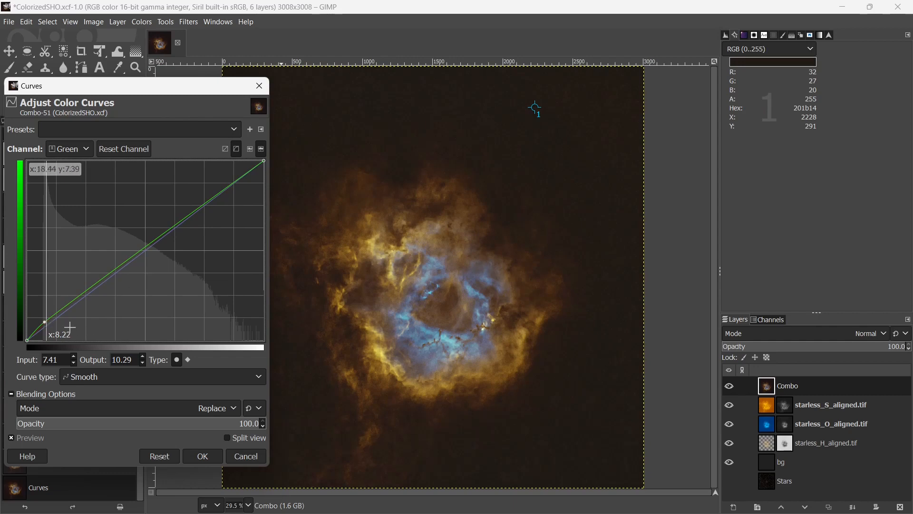
click(75, 151)
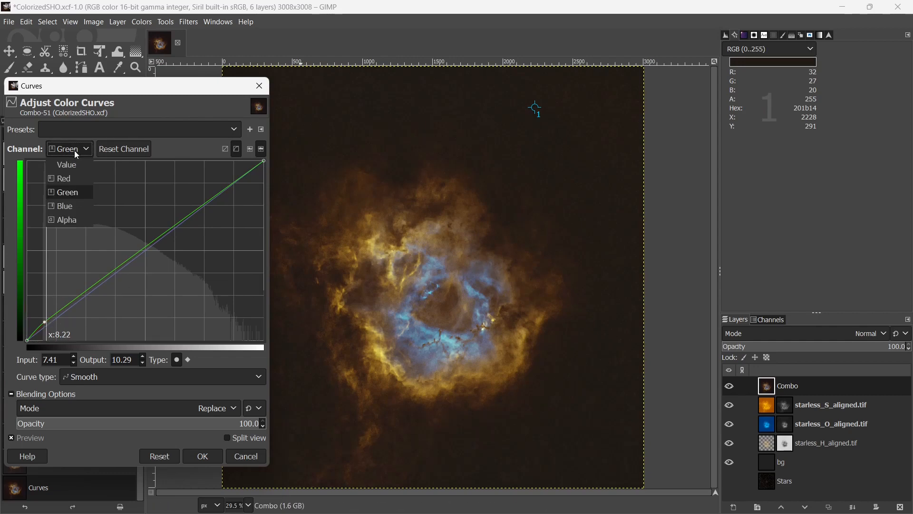
click(65, 210)
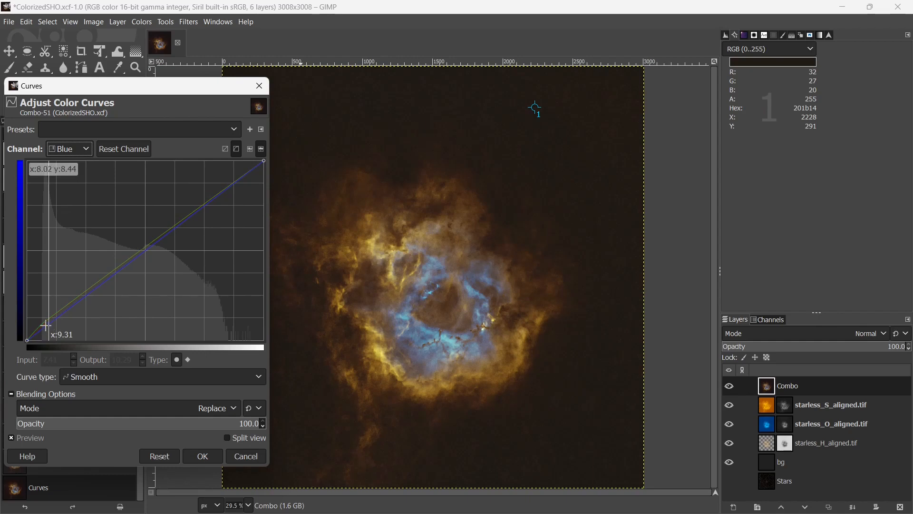
drag(49, 327, 47, 318)
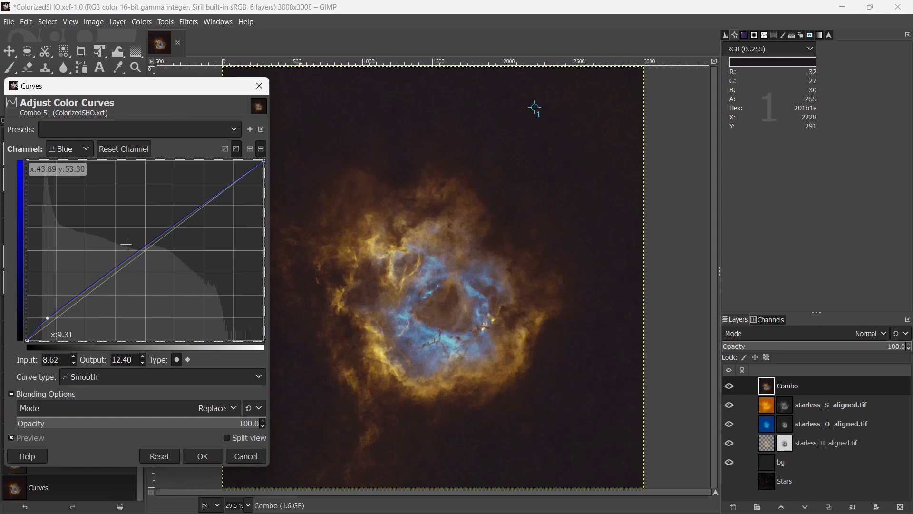
click(212, 460)
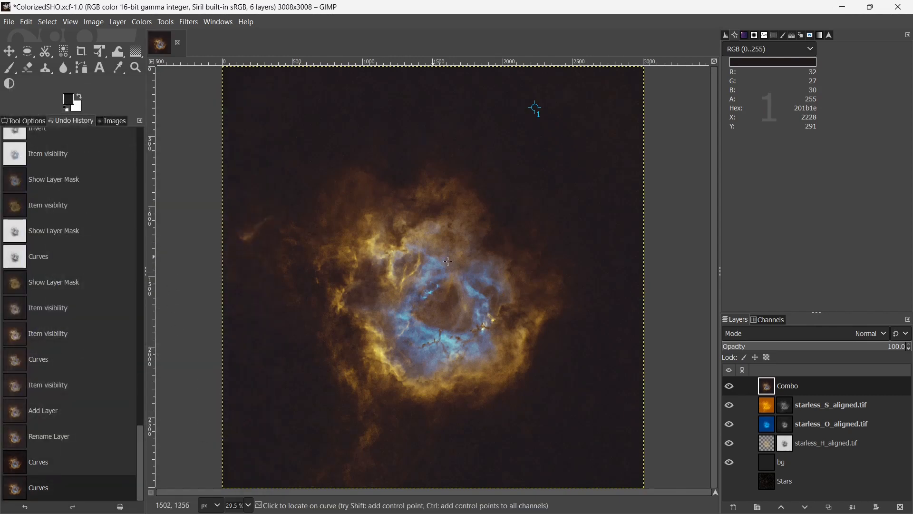
Start a new curve adjustment on the Combo layer and move the blue channel's white point to input 93.39, output 100.00
click(144, 19)
click(157, 162)
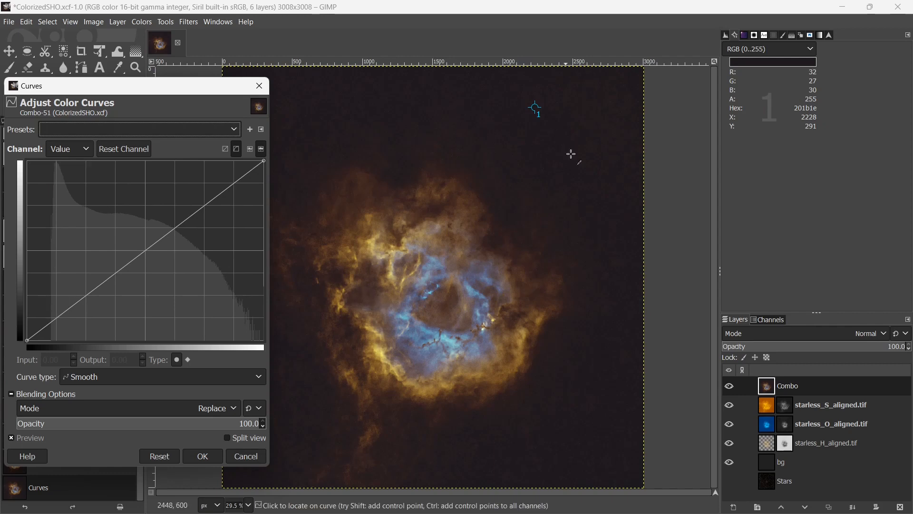
click(726, 391)
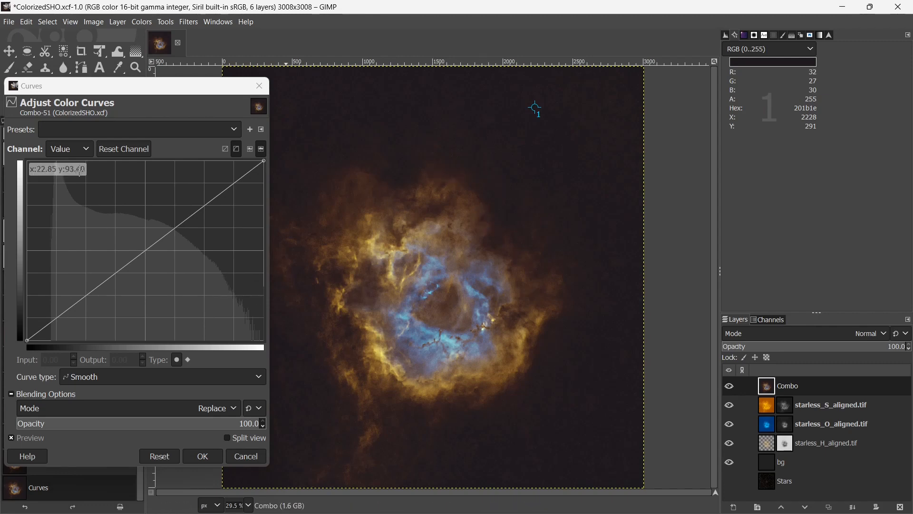
click(60, 150)
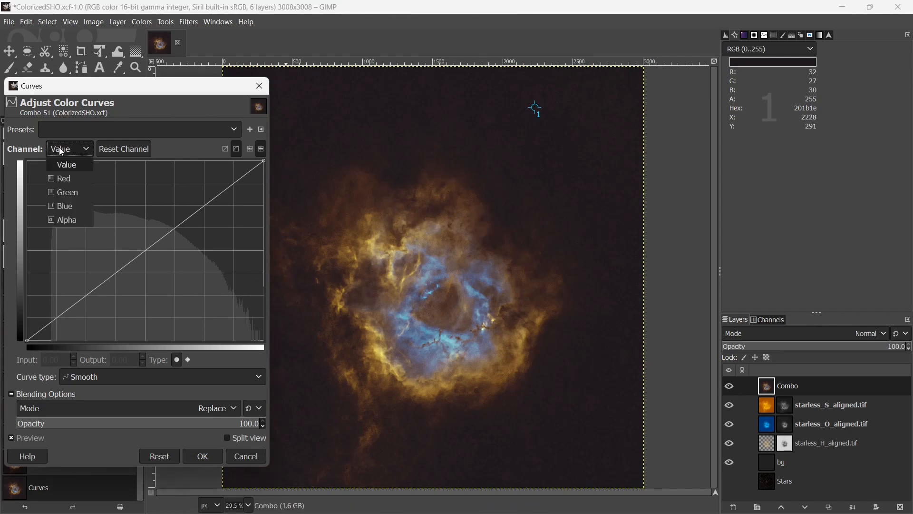
click(74, 205)
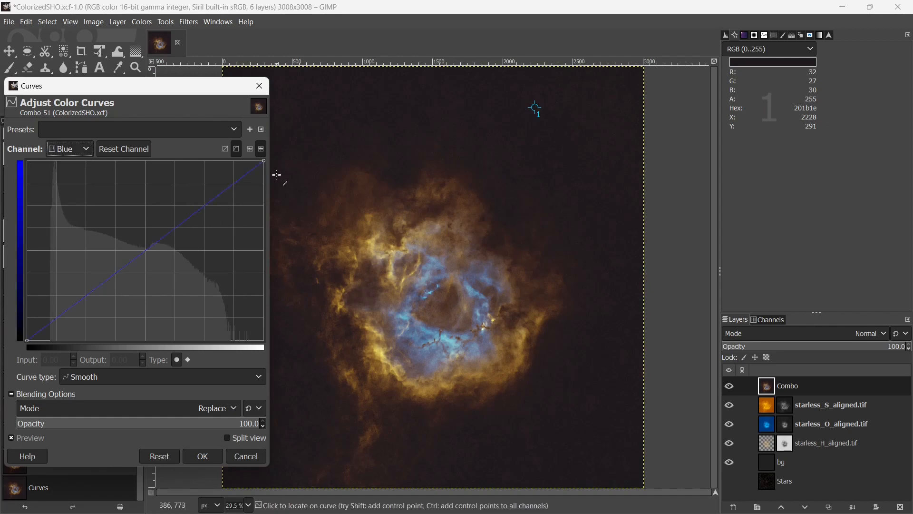
drag(263, 164, 249, 148)
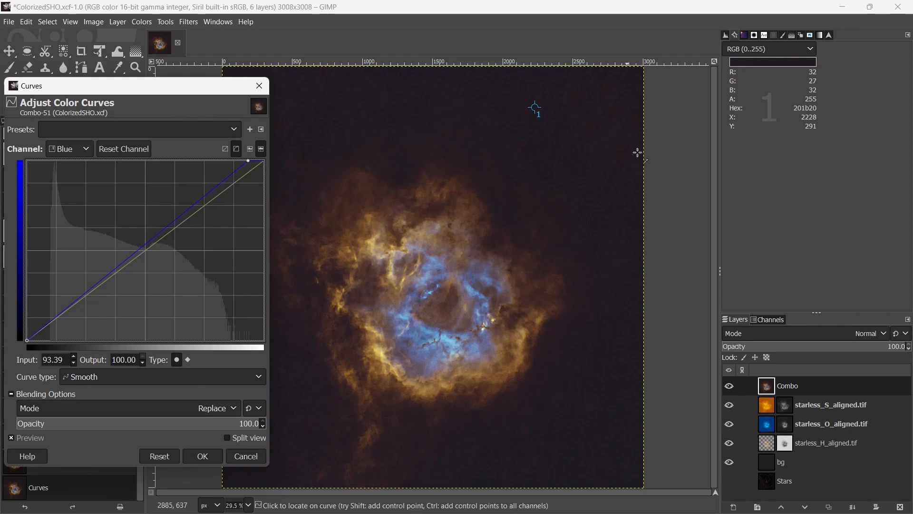
Display the Combo layer's histogram in RGB and examine how the color channels compare between 0.204 and 0.549
click(727, 35)
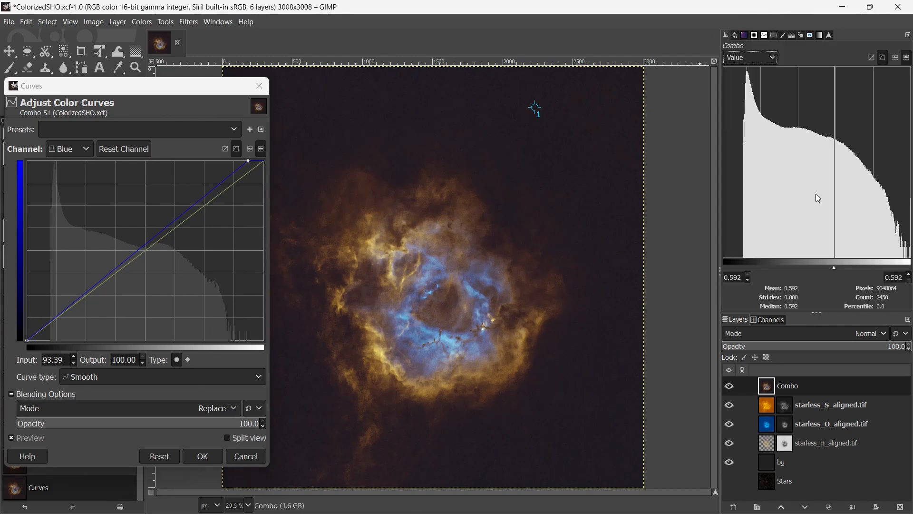
click(750, 57)
click(749, 156)
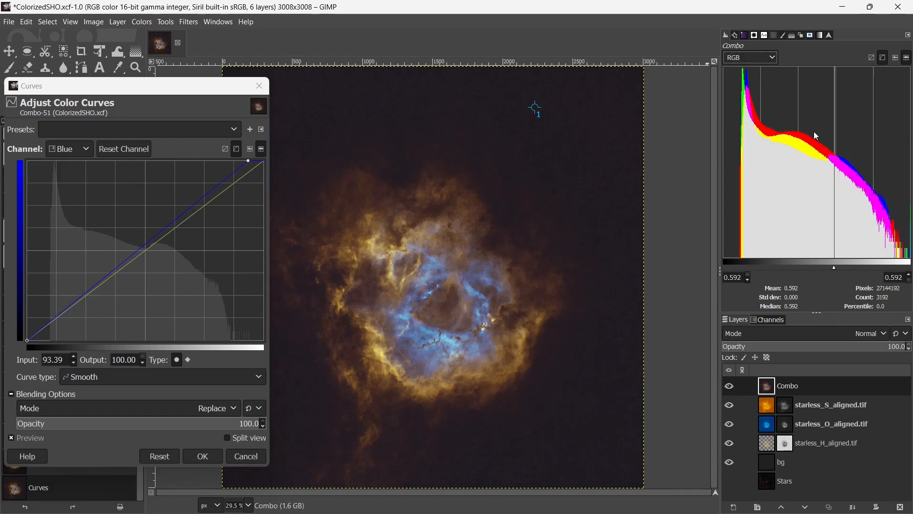
drag(789, 133, 812, 132)
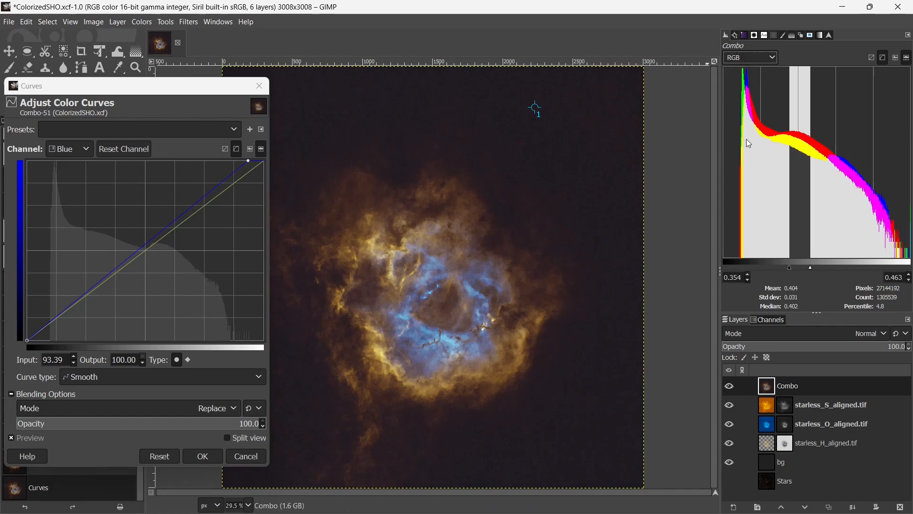
drag(762, 115, 826, 142)
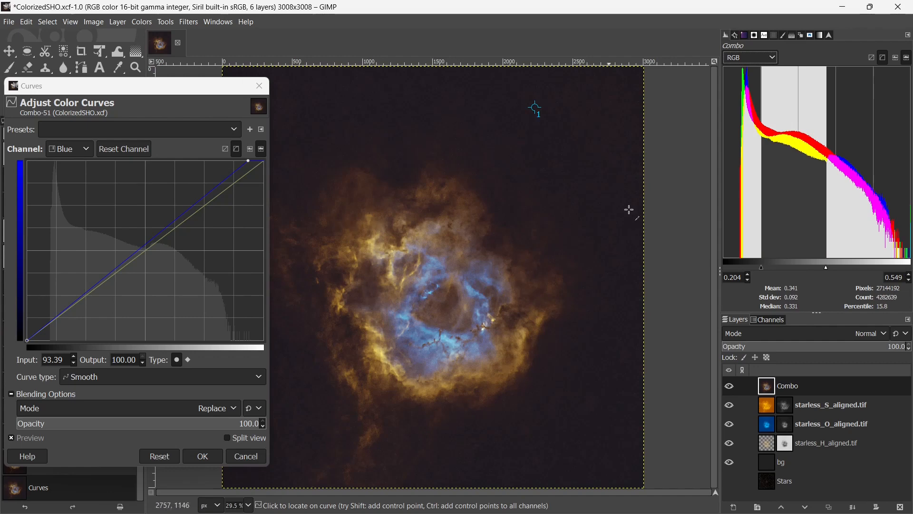
click(784, 102)
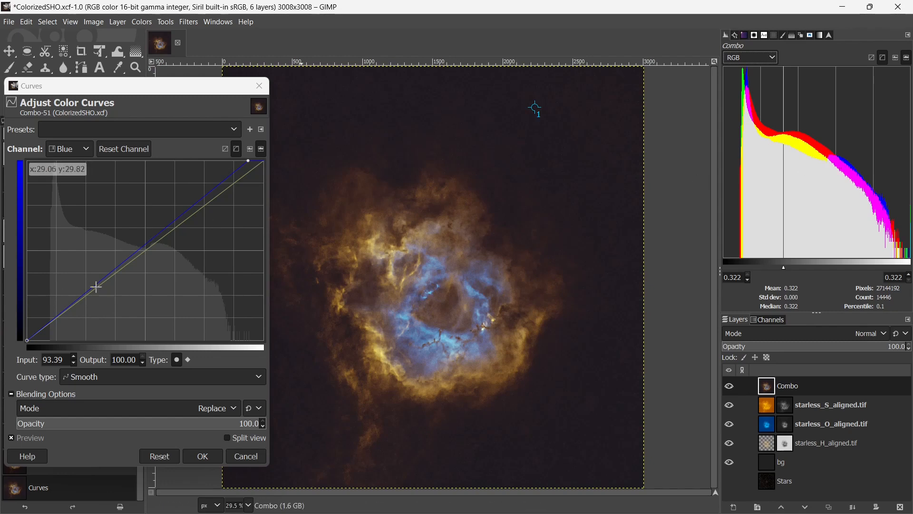
Add blue curve points at input 40.68, output 37.20; 22.24, 22.96; and 65.73, 60.16, and compare the preview off and on
click(119, 275)
drag(118, 275, 124, 274)
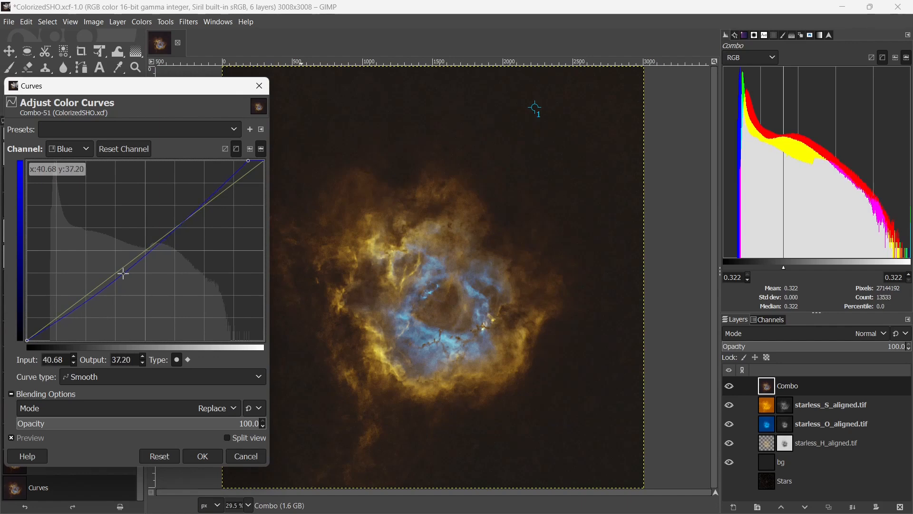
drag(81, 302, 80, 299)
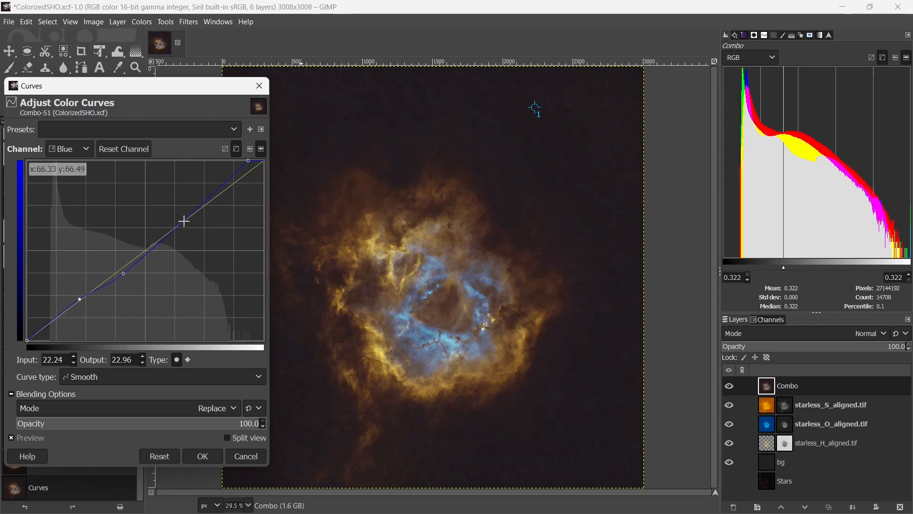
drag(177, 227, 183, 232)
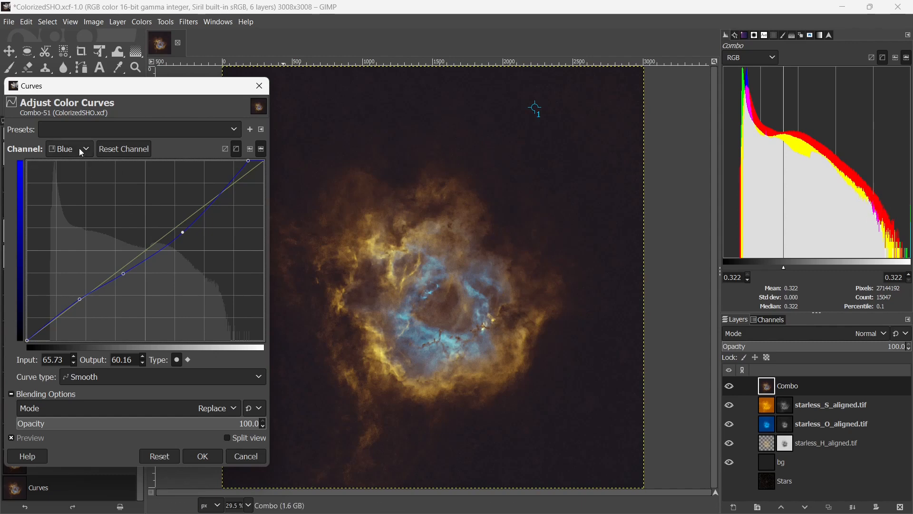
click(17, 441)
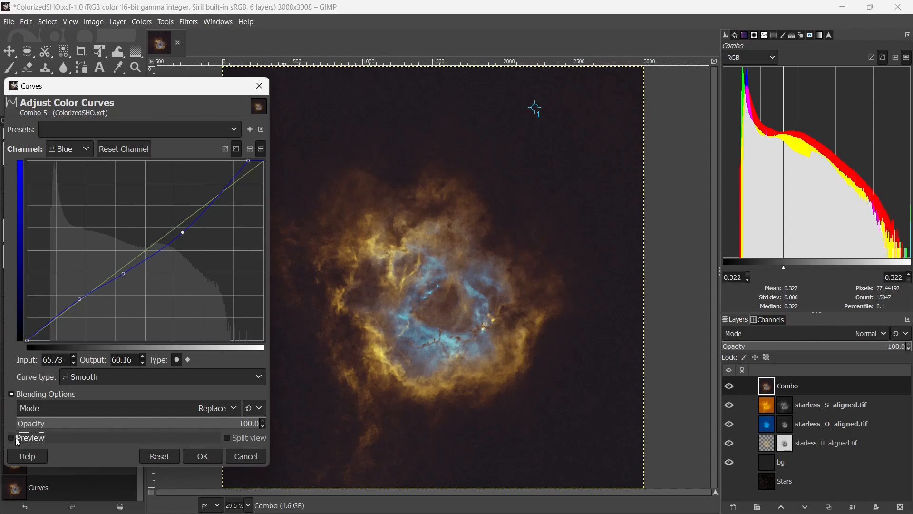
click(18, 441)
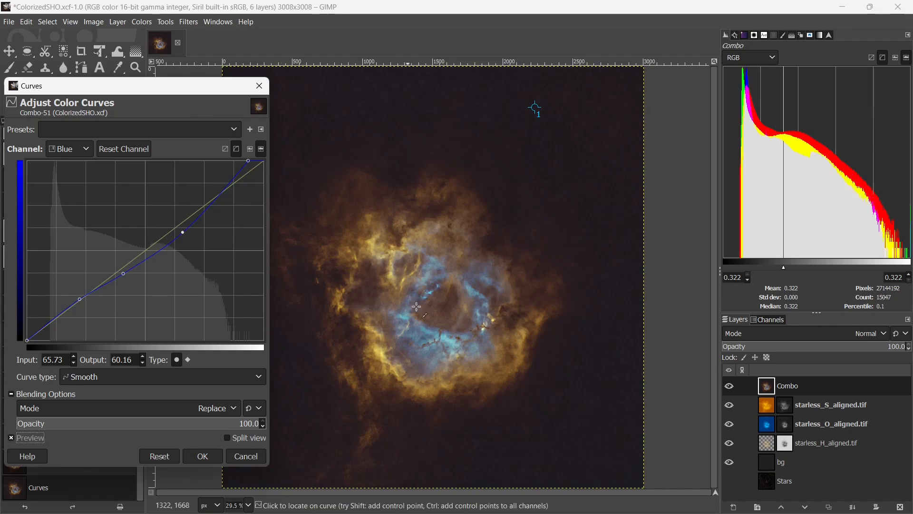
Shape the green curve with points at input 10.82, output 10.82; input 22.65, output 25.86; and input 62.93, output 65.44
click(70, 150)
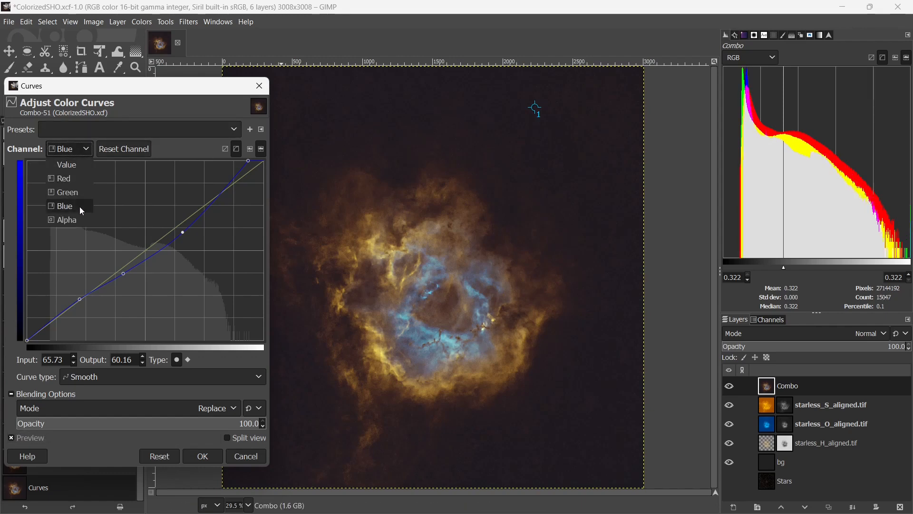
click(75, 193)
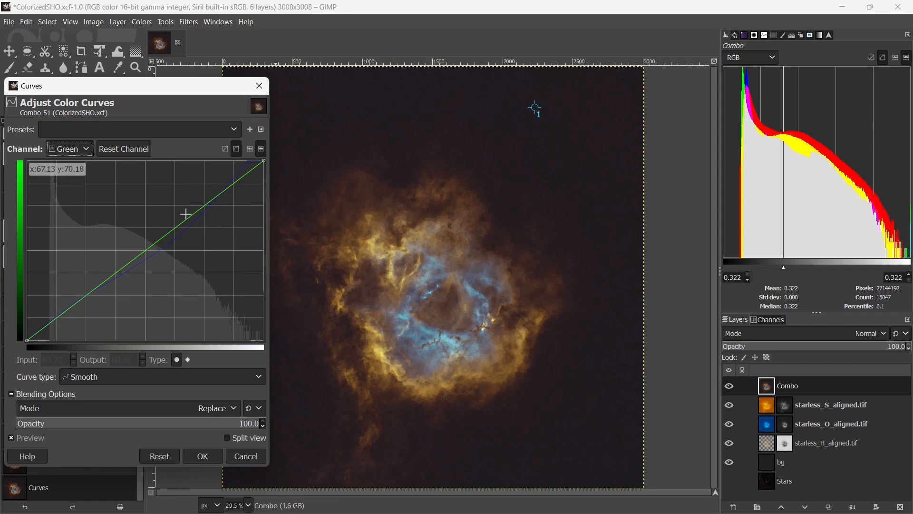
mouse_move(171, 225)
mouse_down()
mouse_move(157, 209)
mouse_move(176, 225)
mouse_up()
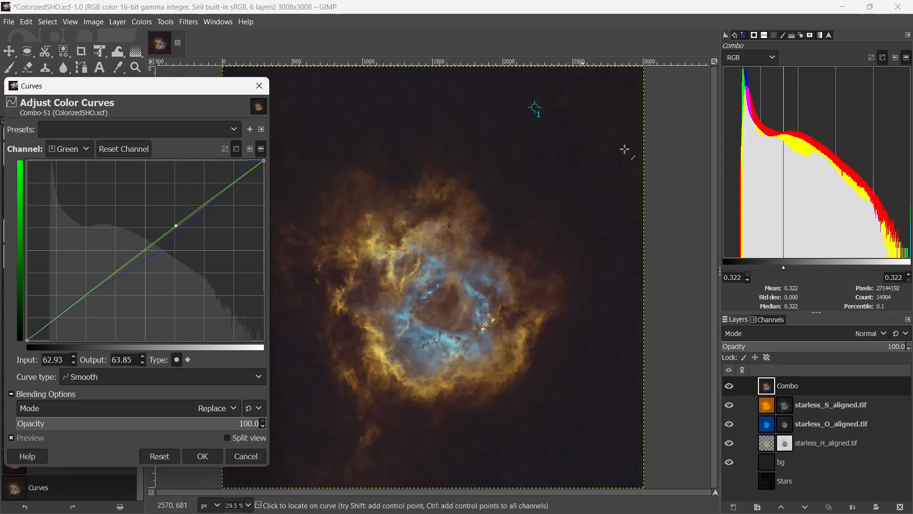
click(515, 99)
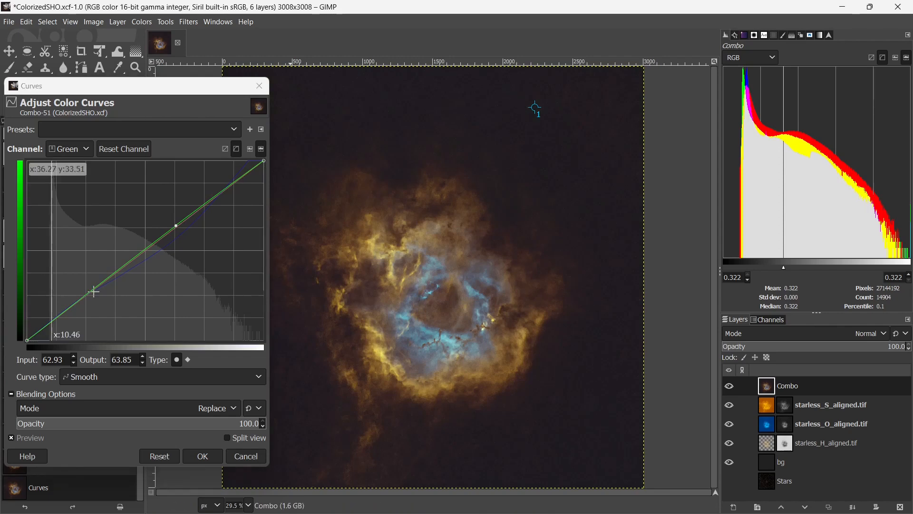
click(53, 323)
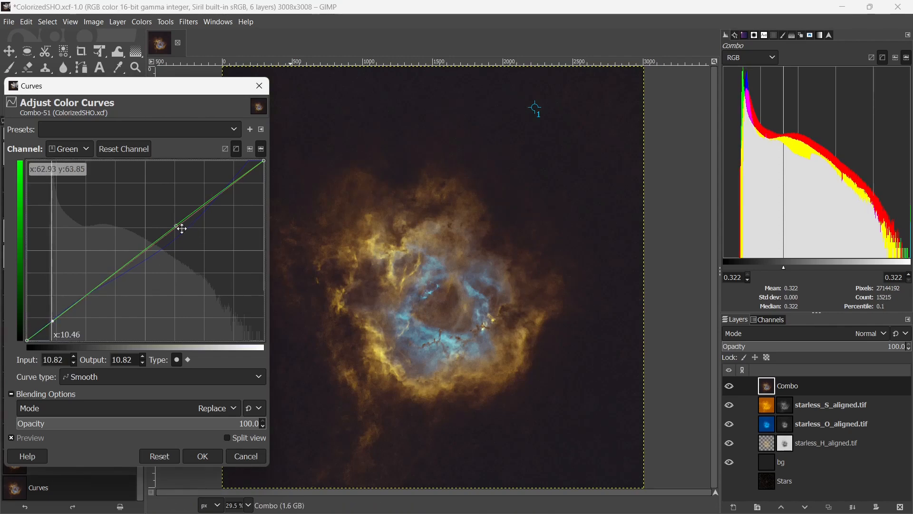
mouse_move(177, 223)
mouse_down()
mouse_move(169, 212)
mouse_move(205, 248)
mouse_move(175, 206)
mouse_move(190, 222)
mouse_move(181, 222)
mouse_up()
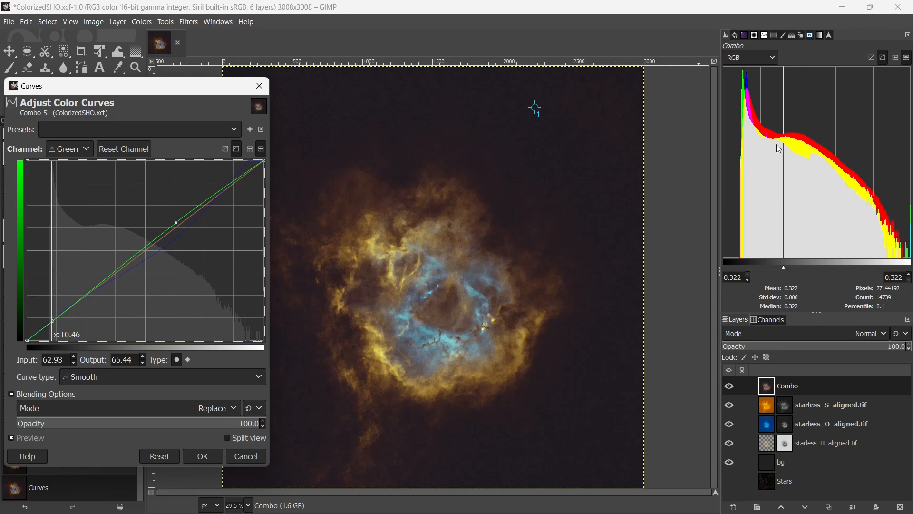
click(80, 296)
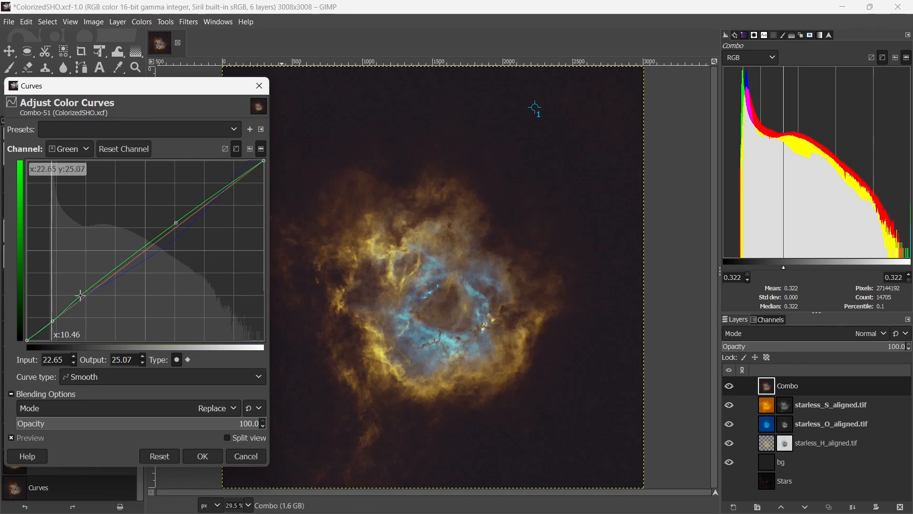
drag(80, 296, 81, 294)
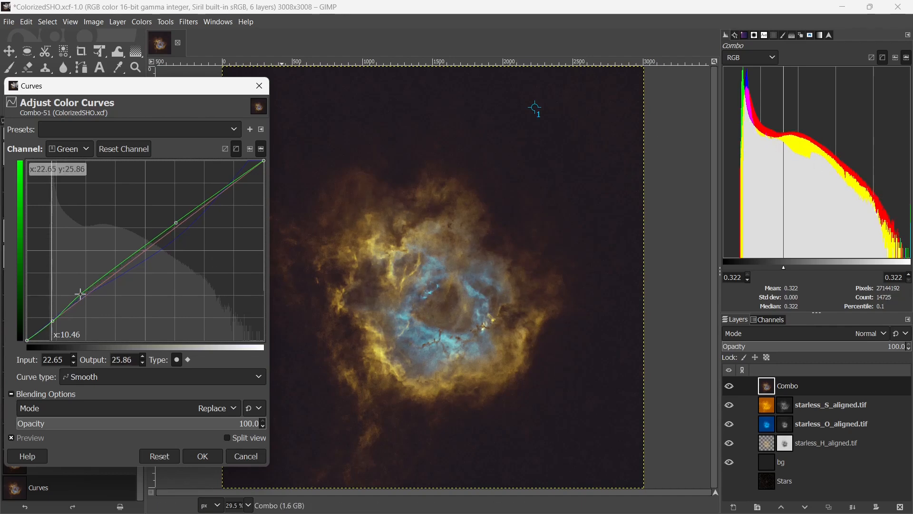
Anchor the red curve near input 12.6, add points at input 25.05, output 29.82 and input 60.32, output 60.95, and apply the curves
click(70, 149)
click(76, 177)
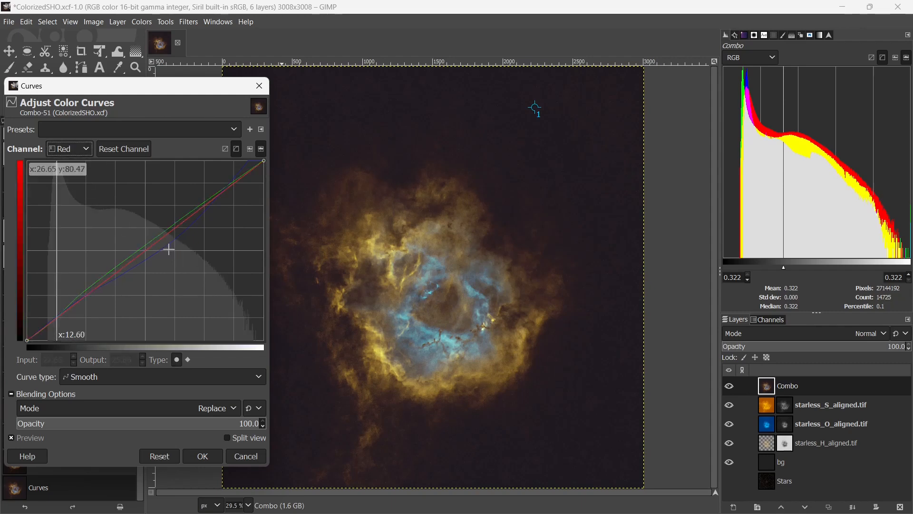
drag(87, 293, 88, 291)
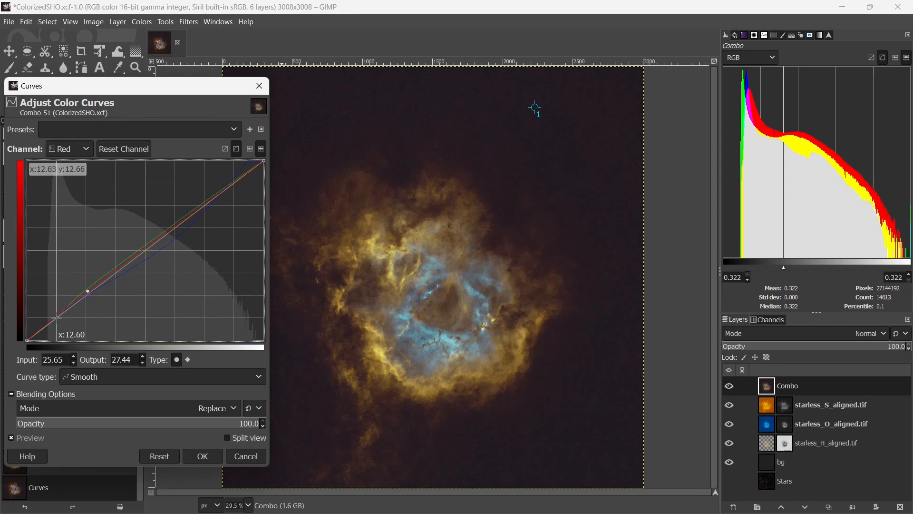
click(57, 316)
mouse_move(86, 291)
mouse_down()
mouse_move(82, 281)
mouse_move(99, 293)
mouse_up()
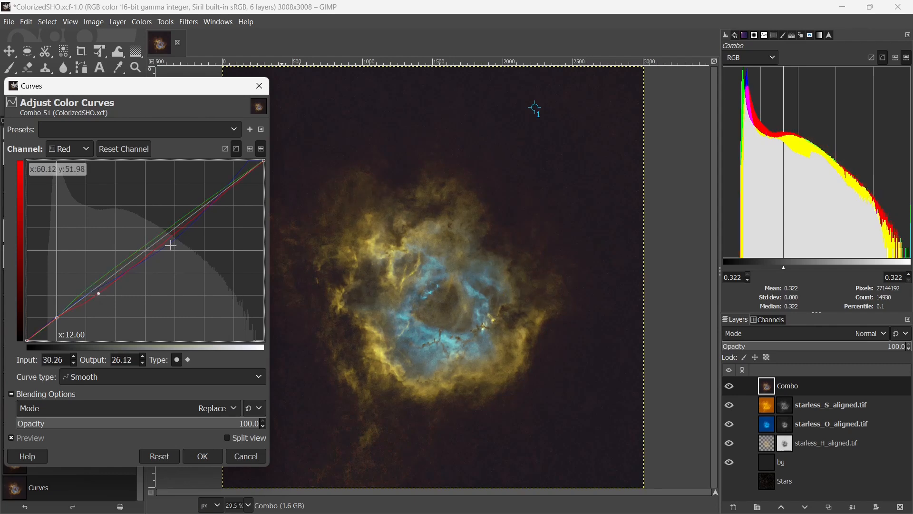
drag(171, 245, 155, 225)
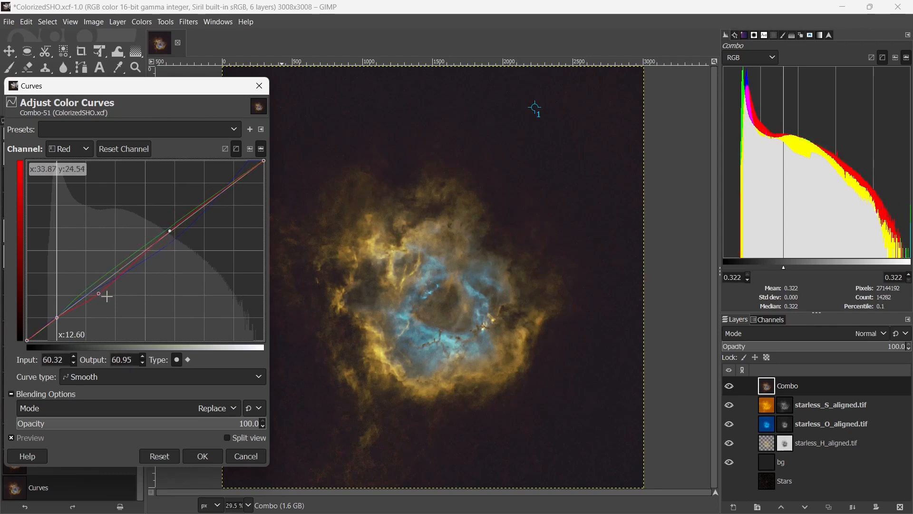
drag(99, 294, 84, 286)
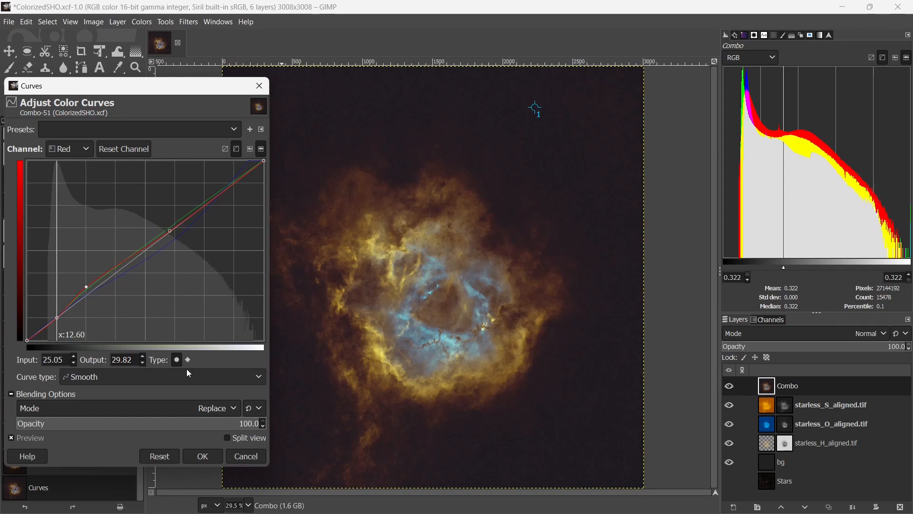
click(203, 455)
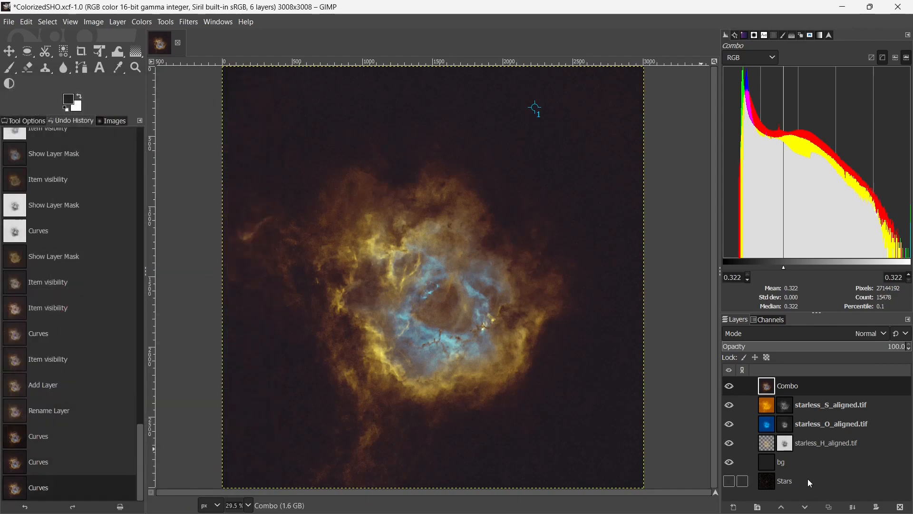
Move the Stars layer above Combo, set its blend mode to Addition and make it visible
drag(811, 481, 800, 383)
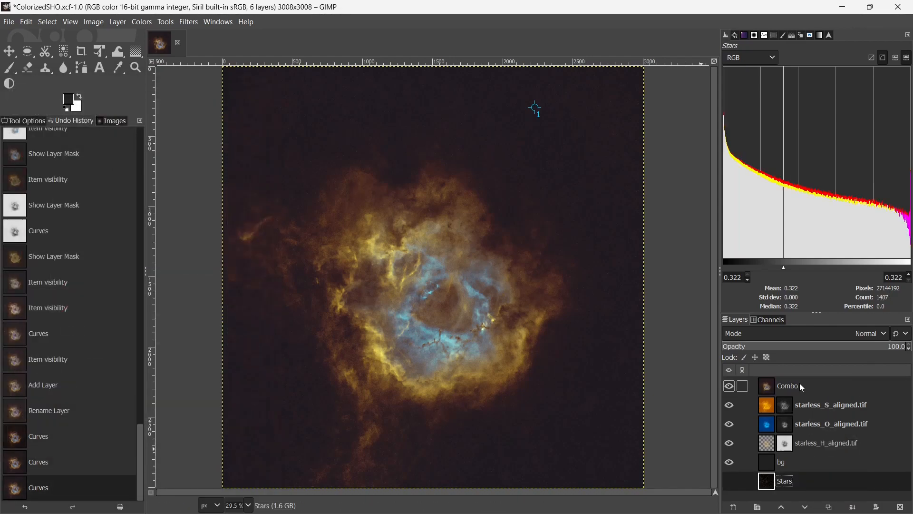
drag(795, 486, 792, 386)
click(870, 334)
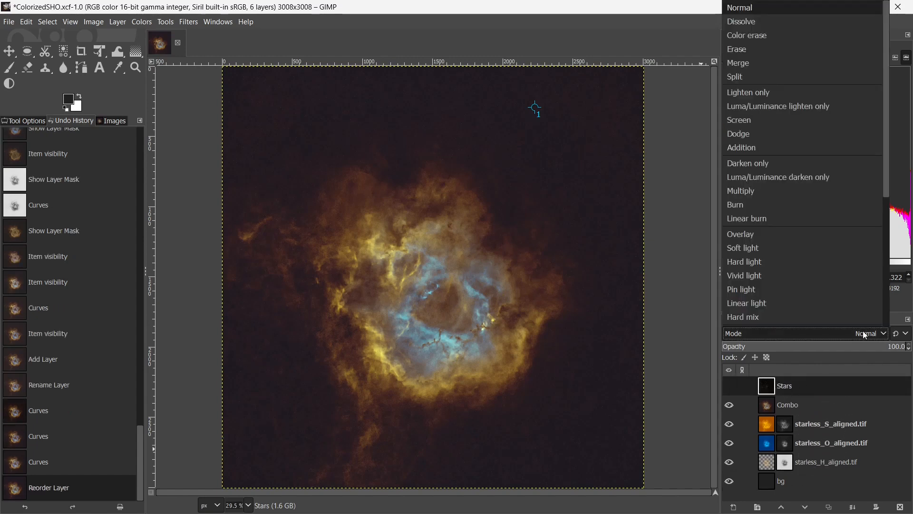
click(751, 148)
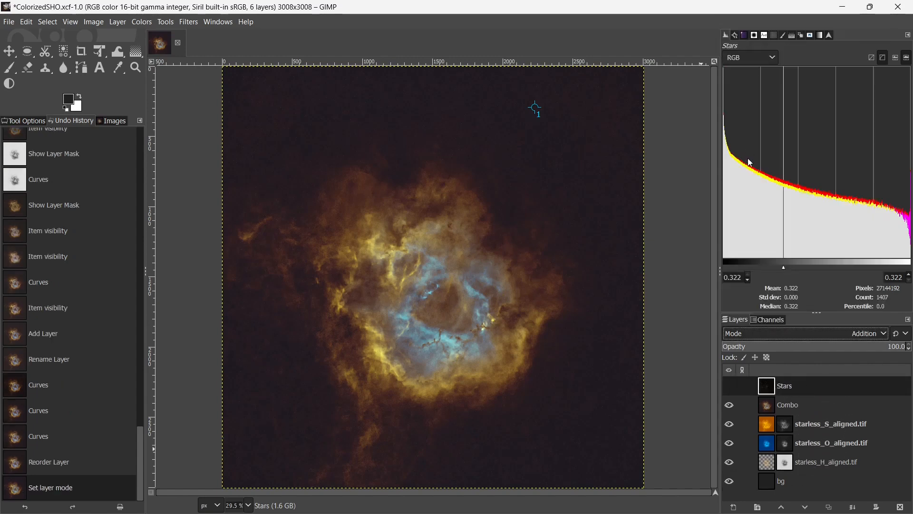
click(730, 386)
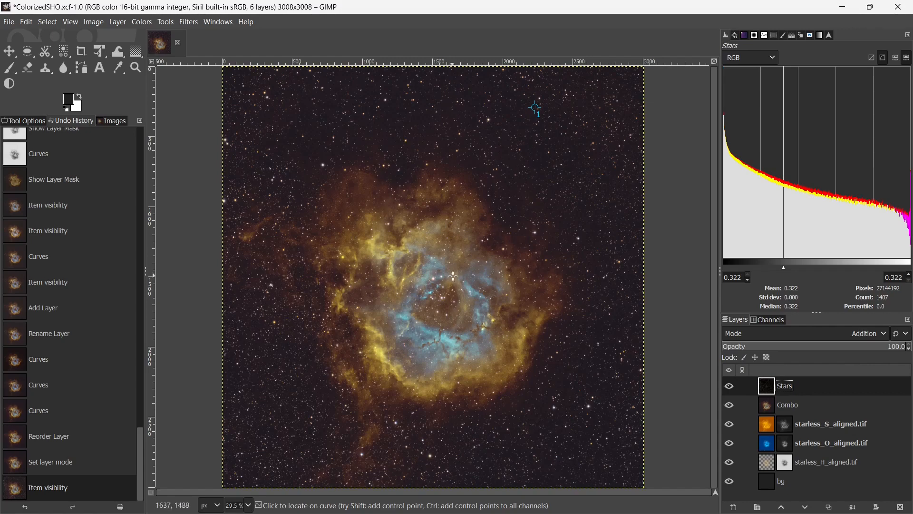
scroll(428, 209, up, 2)
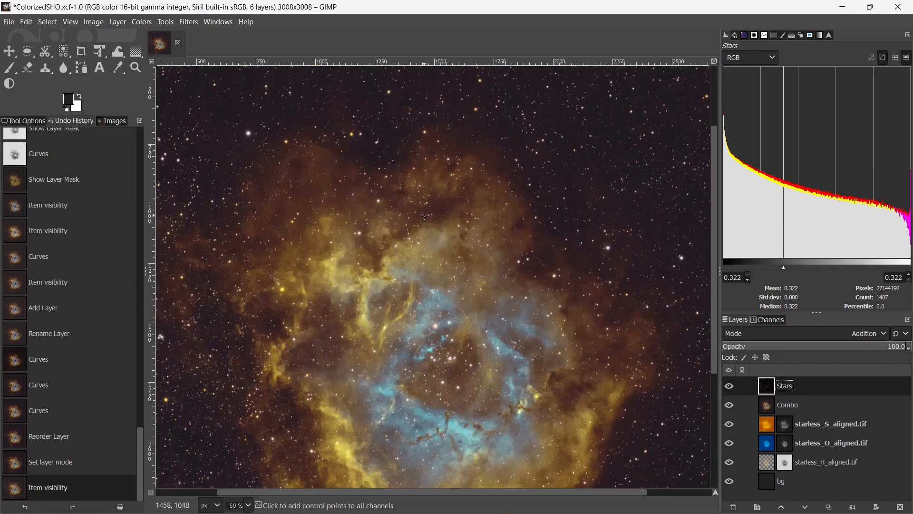
scroll(425, 215, down, 1)
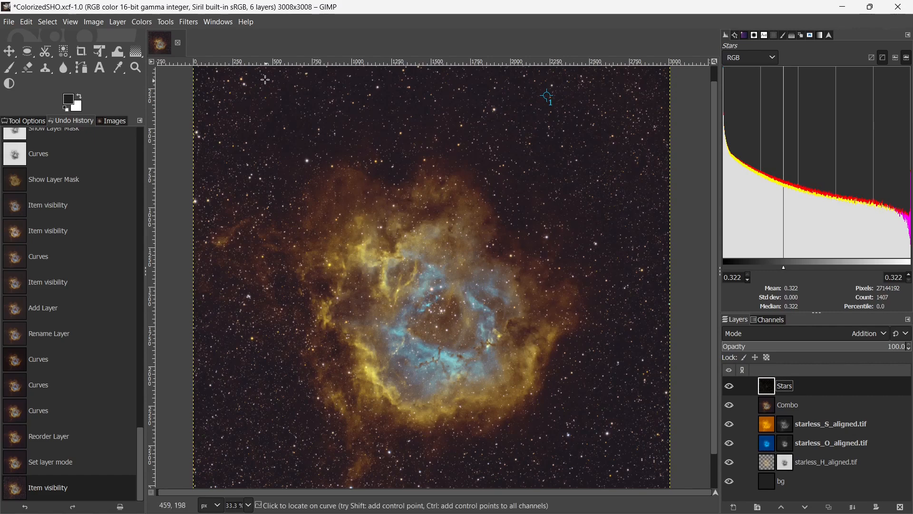
Open Curves for the Stars layer and lower the red curve with a point at input 78.56, output 73.35
click(142, 22)
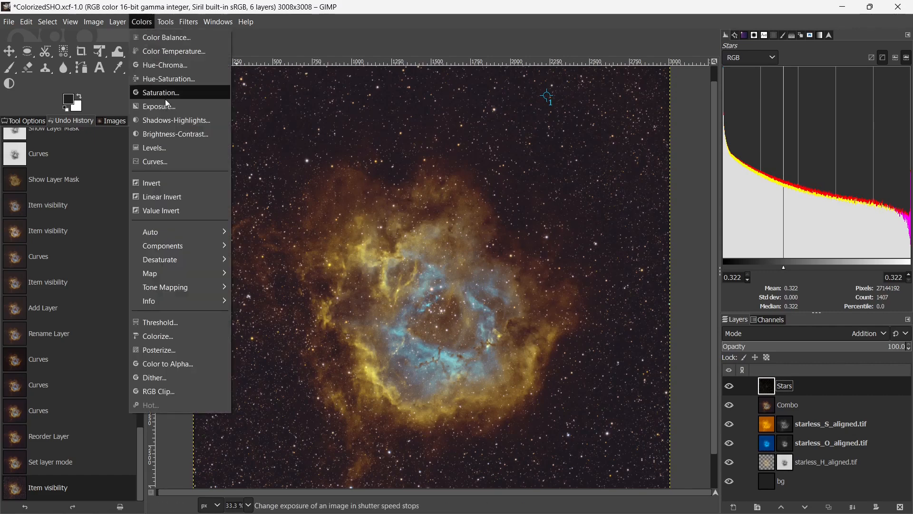
click(183, 160)
click(67, 149)
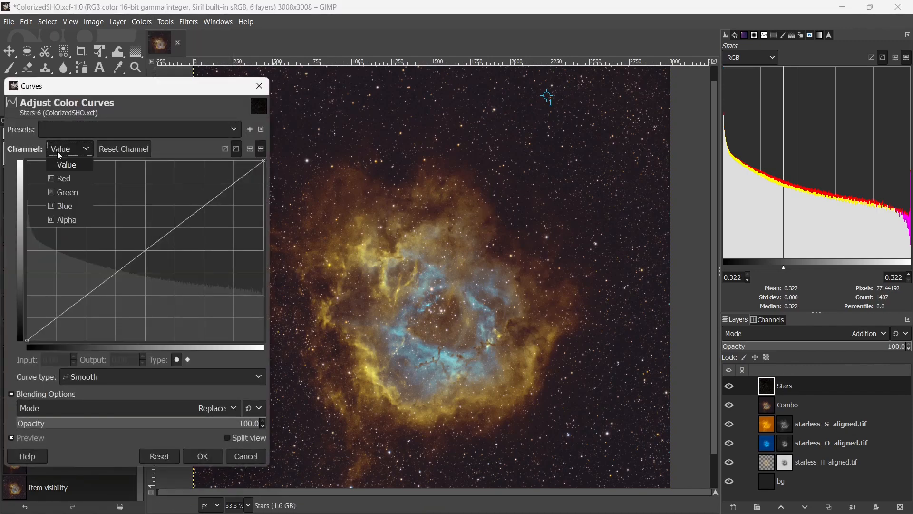
click(71, 180)
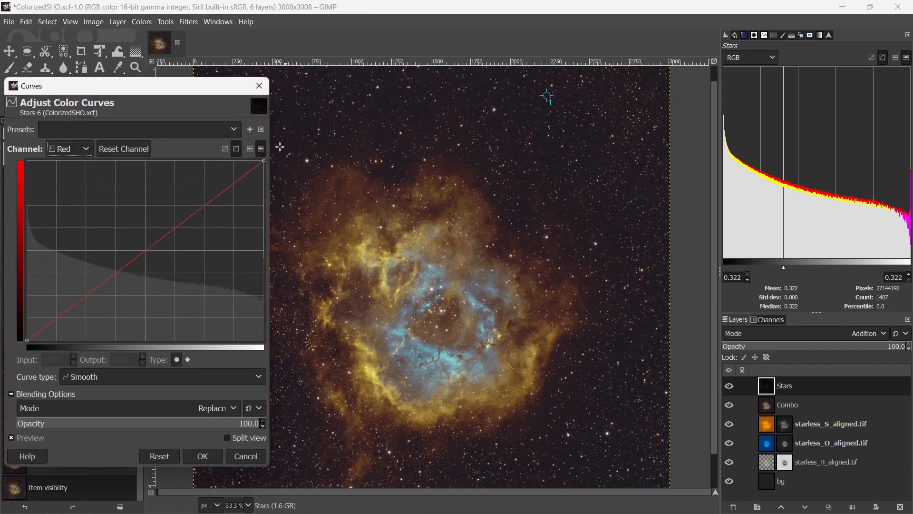
drag(254, 175, 213, 209)
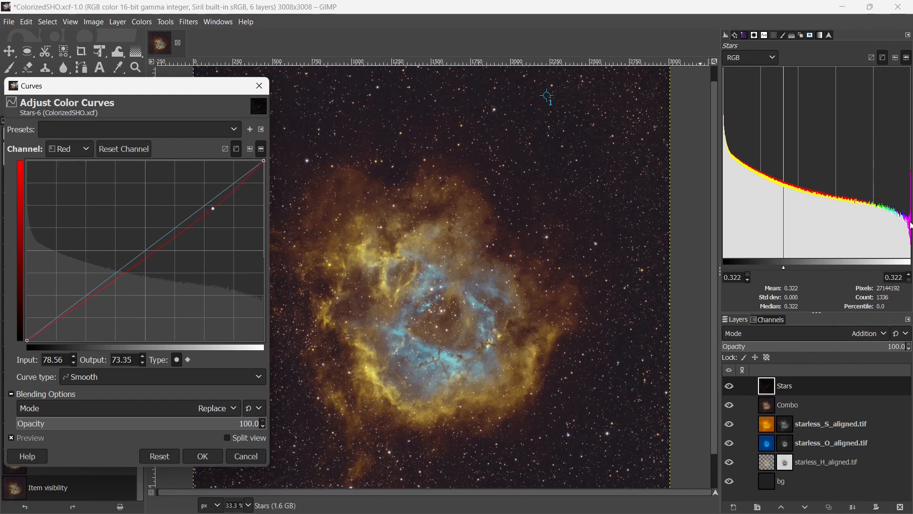
click(263, 163)
drag(263, 163, 261, 161)
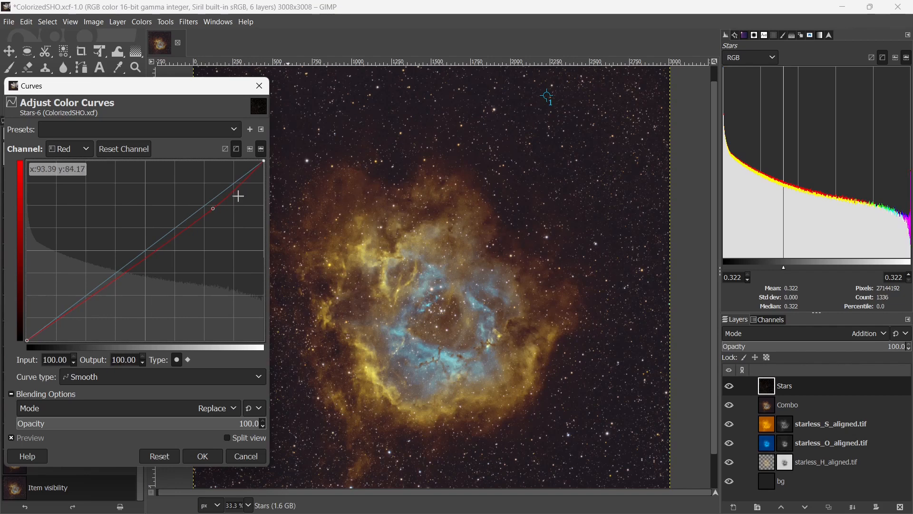
Shape the blue curve with points at input 95.19, output 93.14; 100.00, 98.15; and 28.66, 32.45, and apply the curves
click(55, 150)
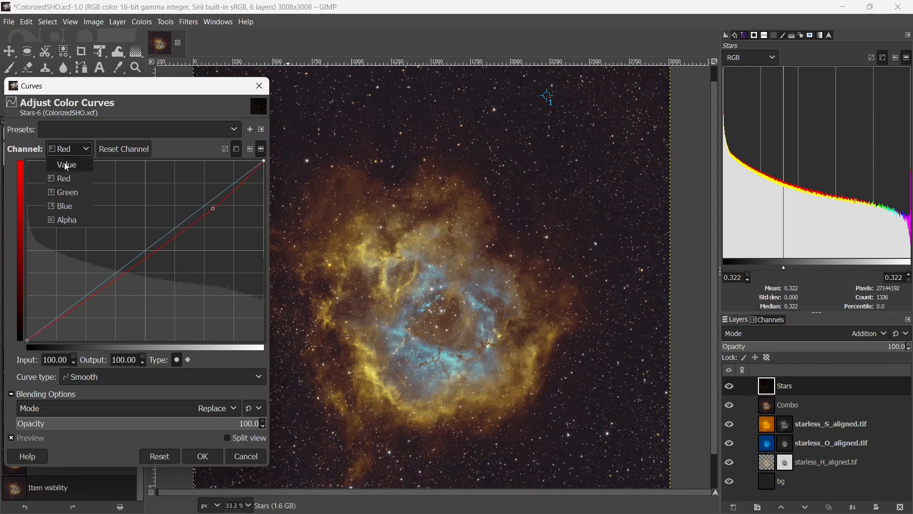
click(71, 206)
drag(248, 171, 253, 172)
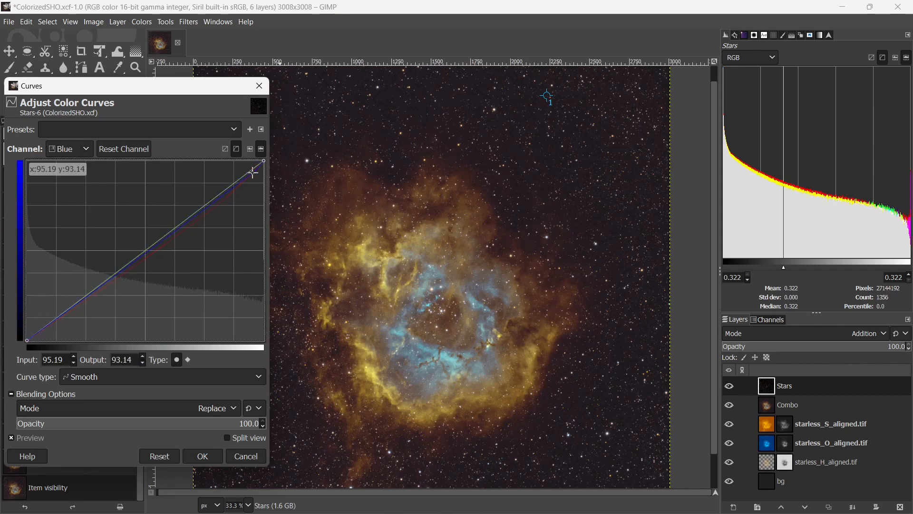
drag(264, 161, 266, 165)
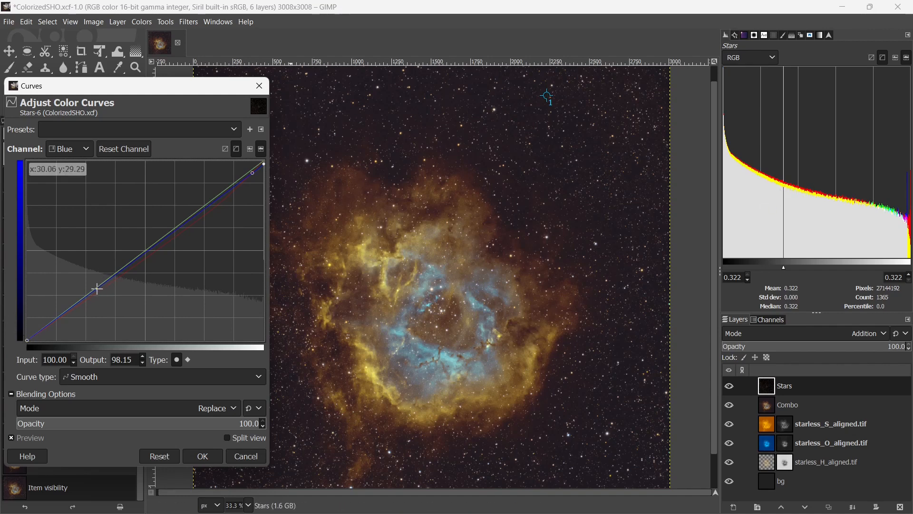
drag(94, 285, 95, 282)
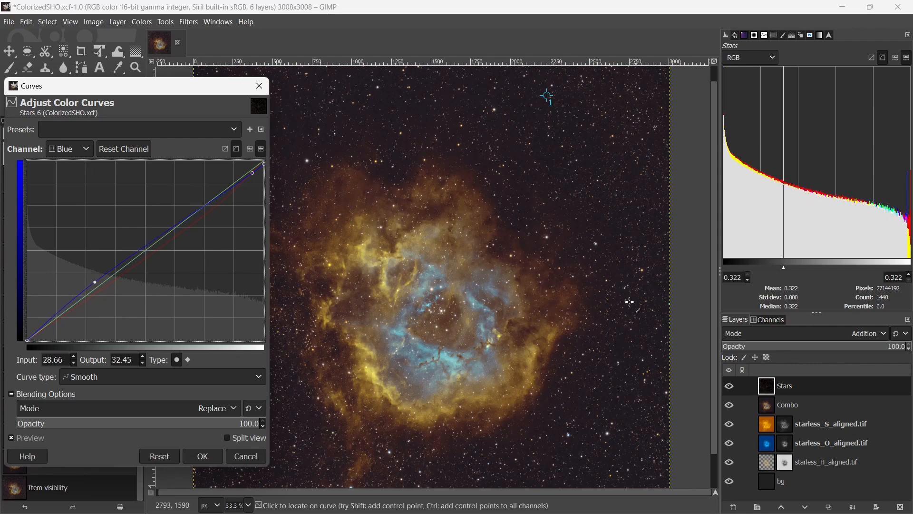
click(202, 455)
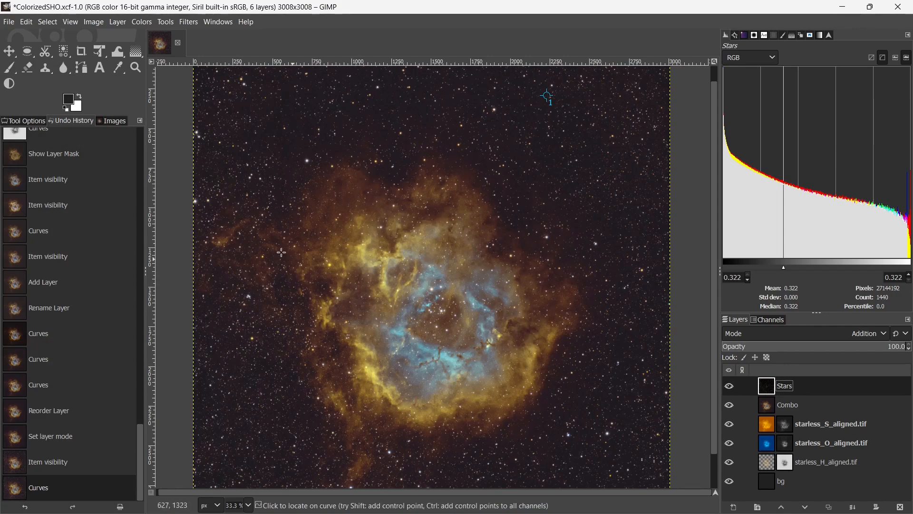
Try Value Propagate on the Stars layer in More black mode with propagating rates of 0.372, 0.198, 0.352 and 0.337, and cancel it
click(189, 21)
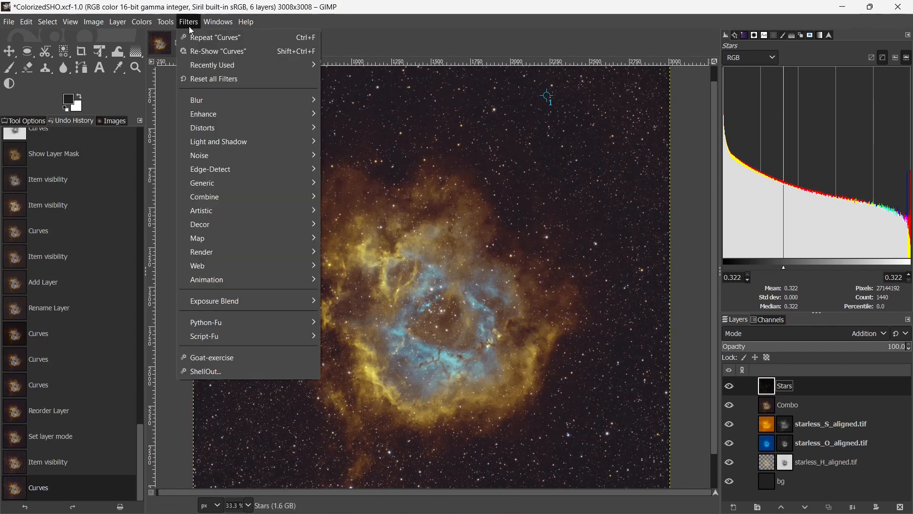
mouse_move(219, 128)
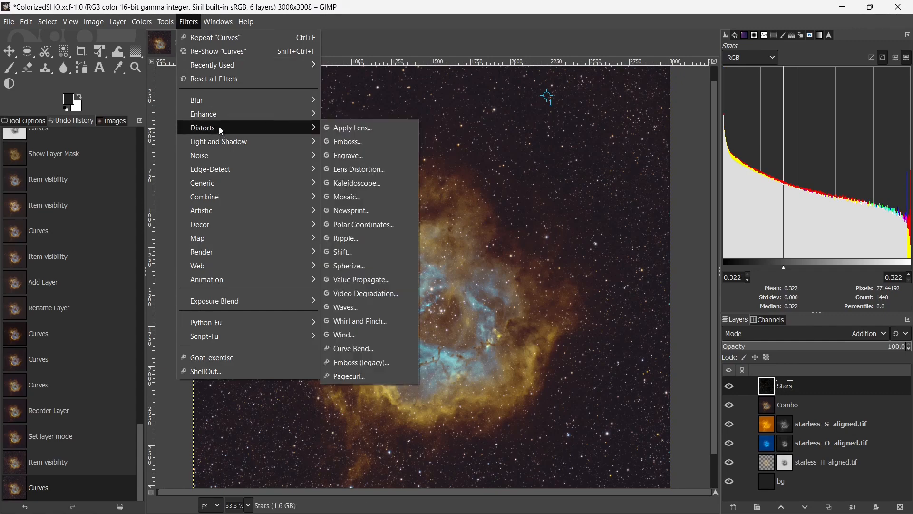
click(363, 279)
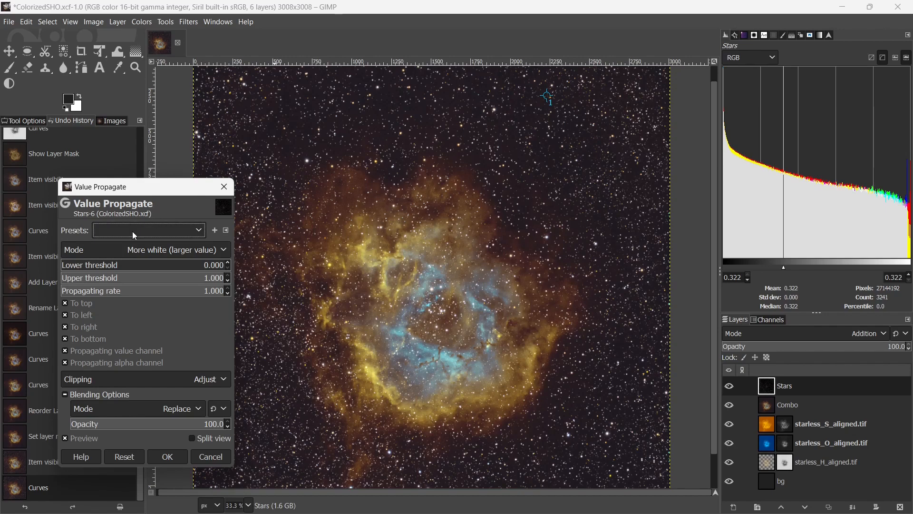
click(141, 249)
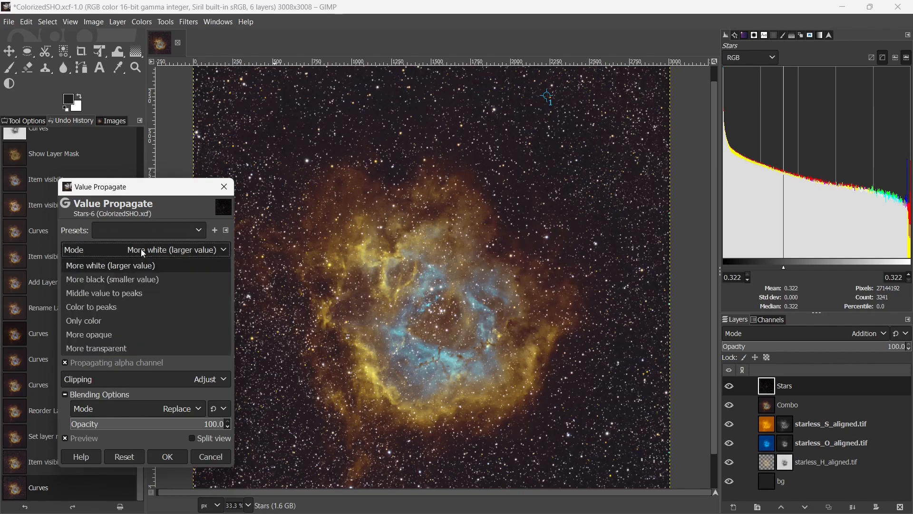
click(148, 279)
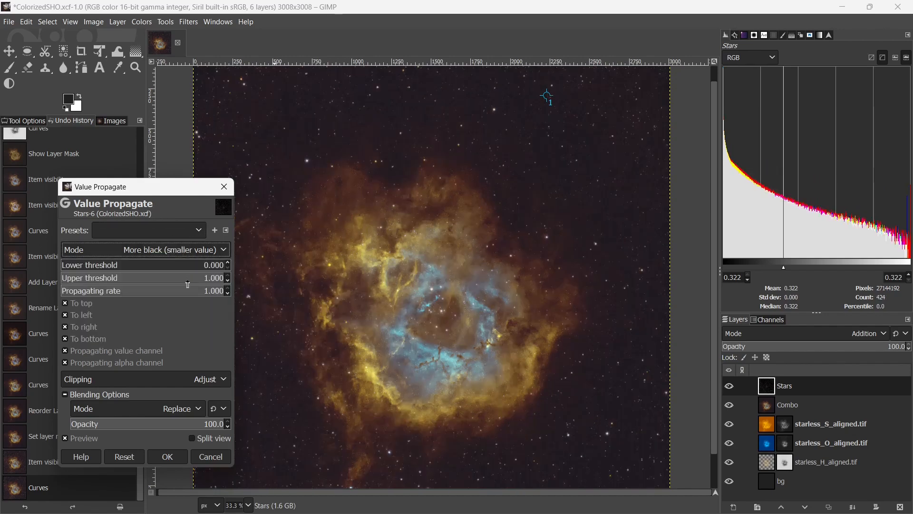
click(122, 292)
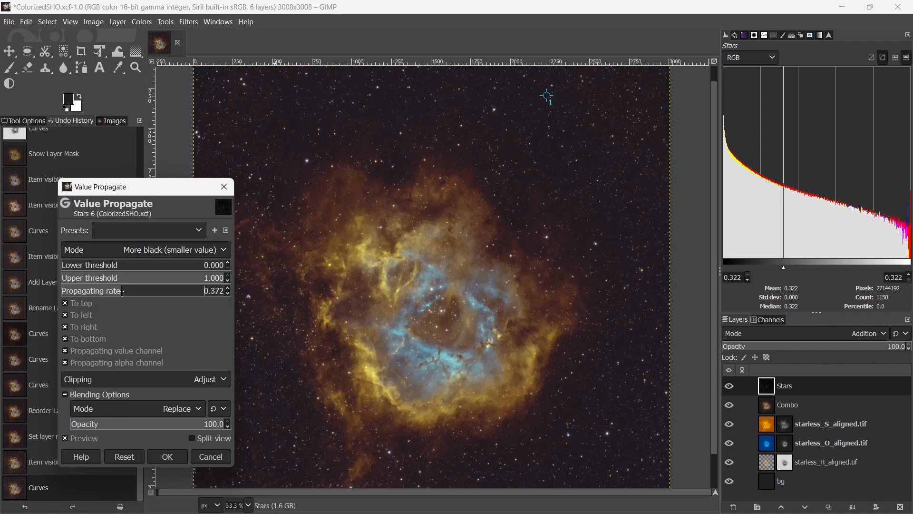
click(93, 289)
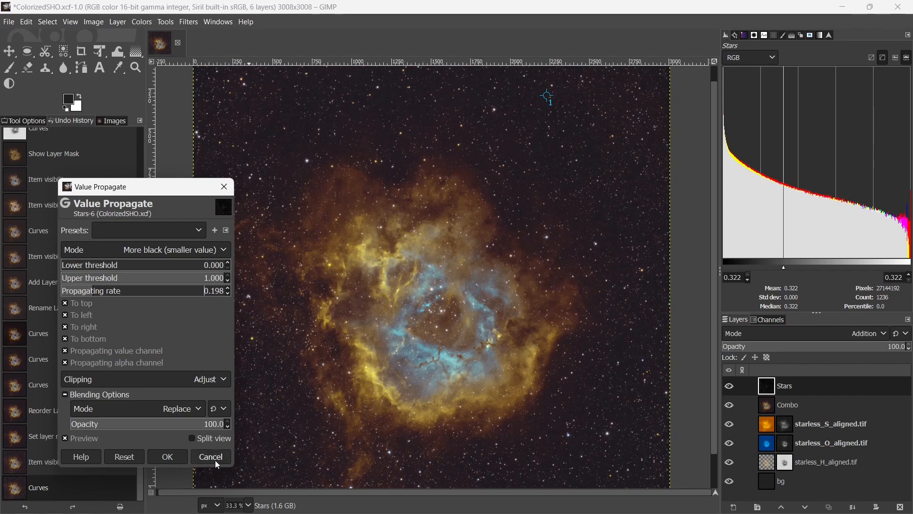
click(119, 292)
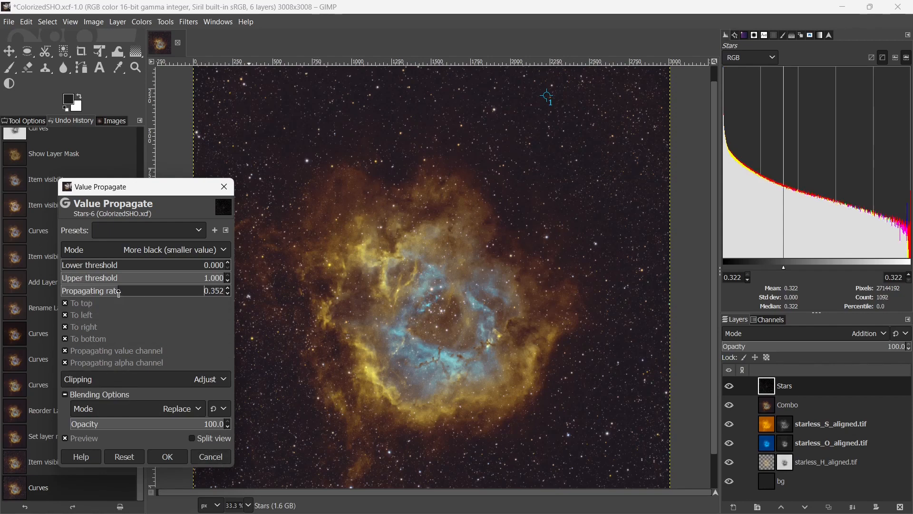
click(116, 291)
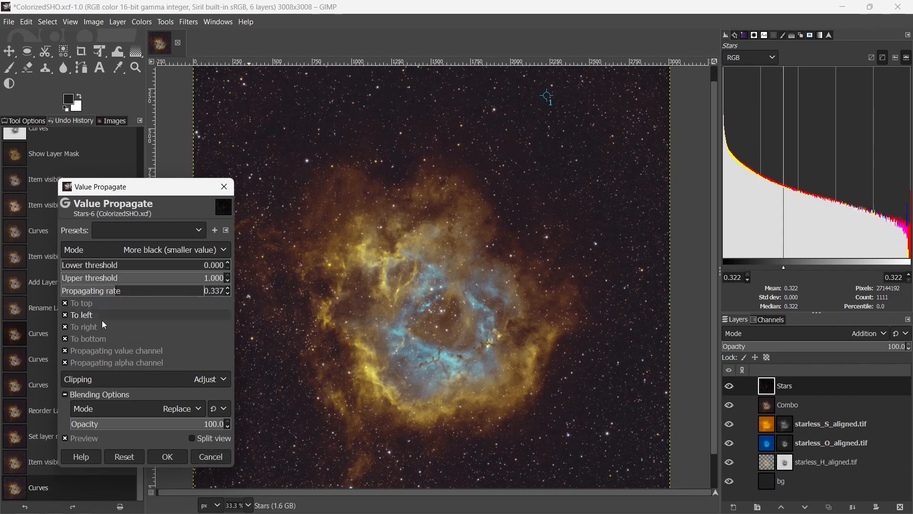
click(212, 457)
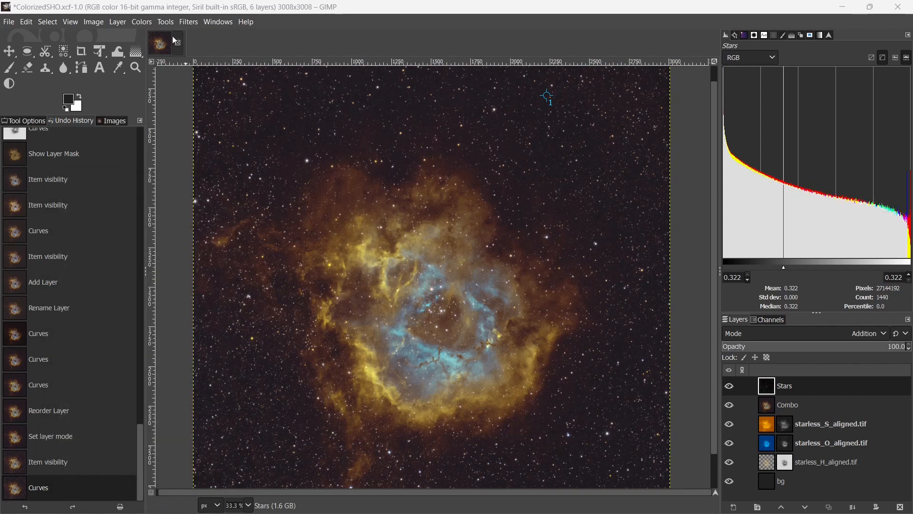
Darken the Stars layer by lowering its value curve in the shadows and at input 84.37, output 70.98, and apply the curves
click(141, 22)
click(160, 166)
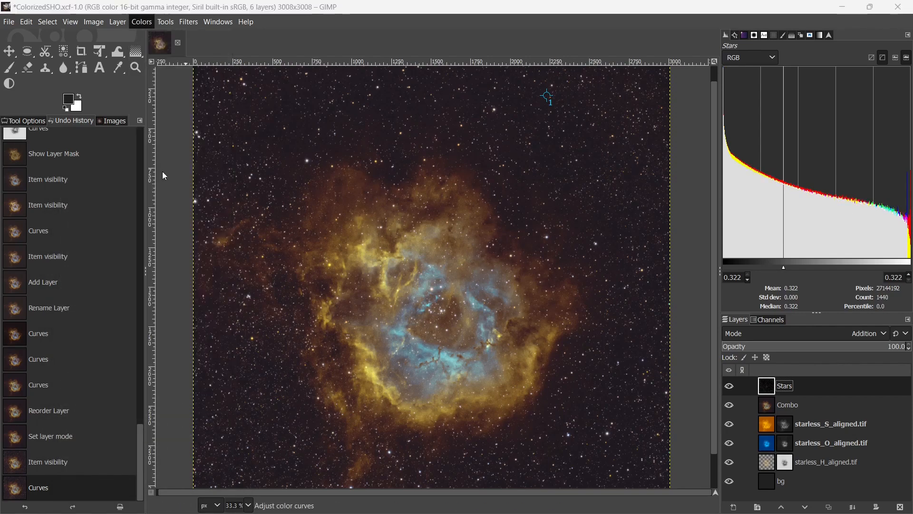
drag(220, 196, 227, 208)
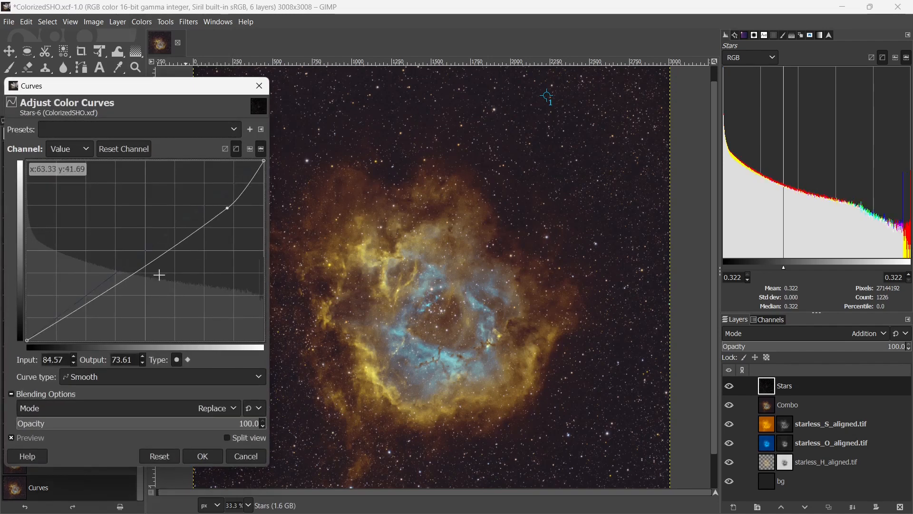
mouse_move(106, 290)
mouse_down()
mouse_move(86, 269)
mouse_move(101, 304)
mouse_move(84, 282)
mouse_move(100, 296)
mouse_up()
drag(228, 208, 231, 210)
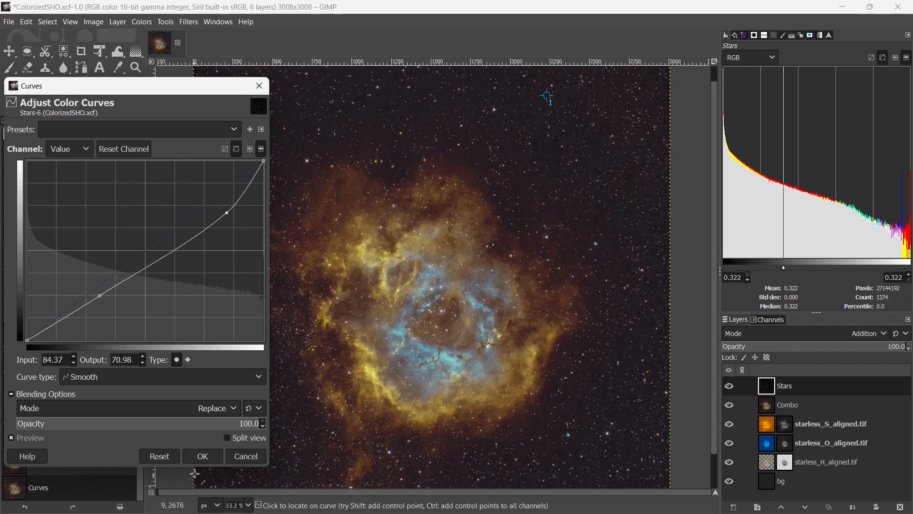
click(199, 456)
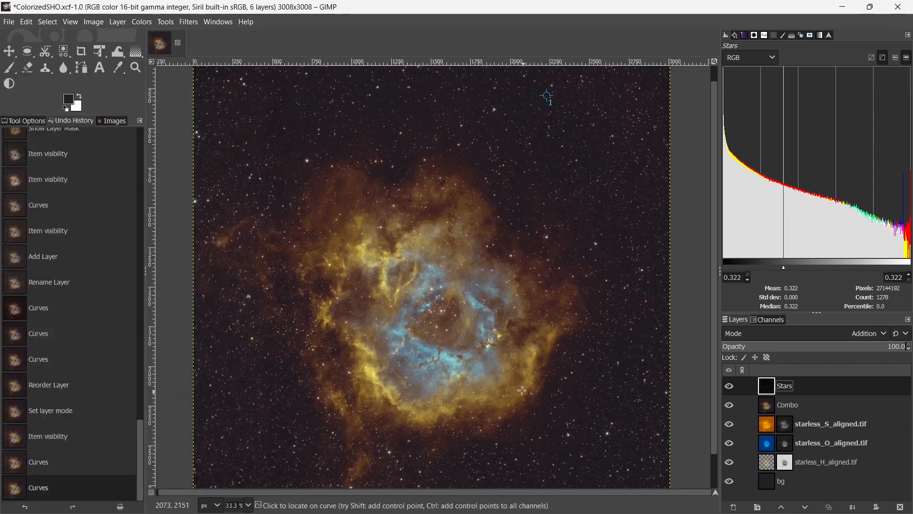
Hide the Stars and Combo layers and select the image of the starless_S_aligned.tif layer
scroll(537, 383, down, 1)
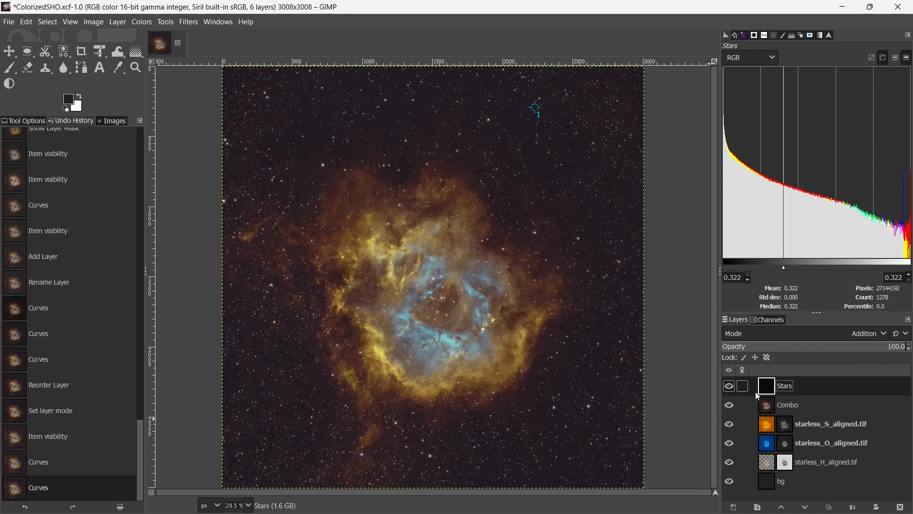
click(731, 387)
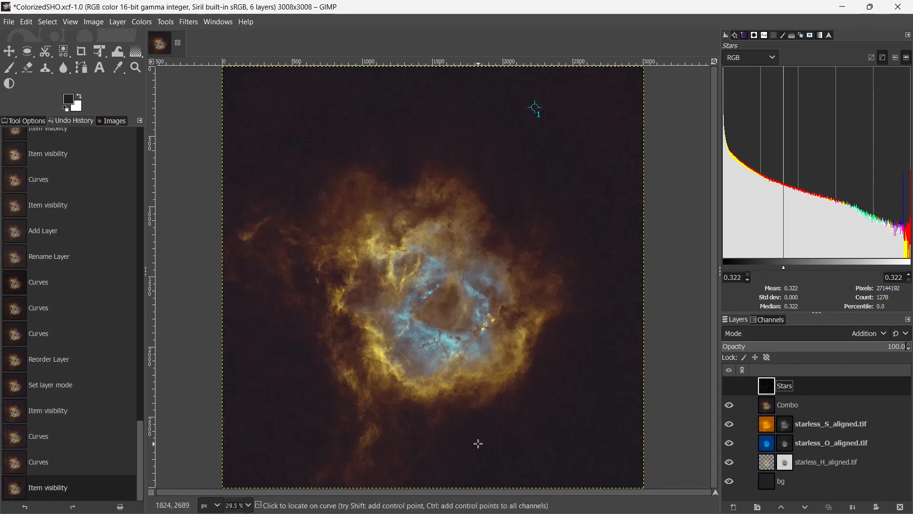
click(729, 406)
click(769, 425)
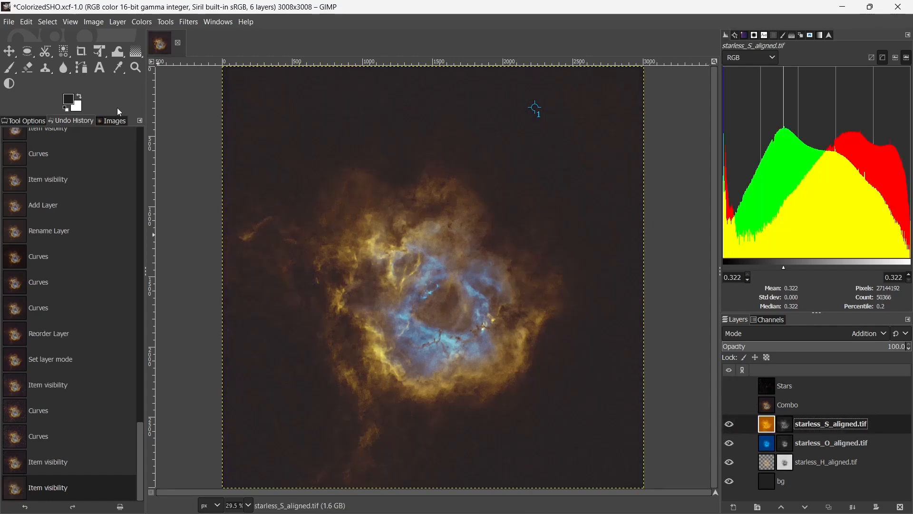
Colorize starless_S_aligned.tif with hue 0.0640 and saturation 0.9855, hiding the starless O and H layers to judge the colour
click(143, 22)
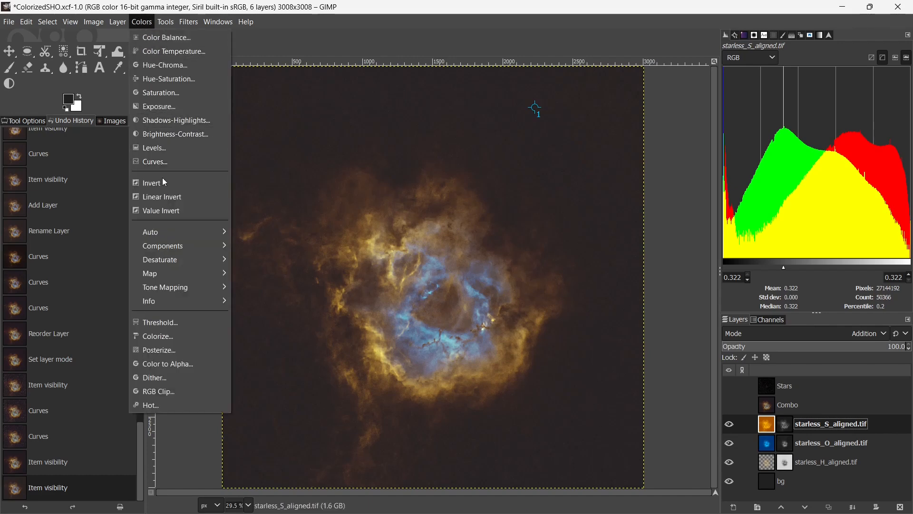
click(189, 337)
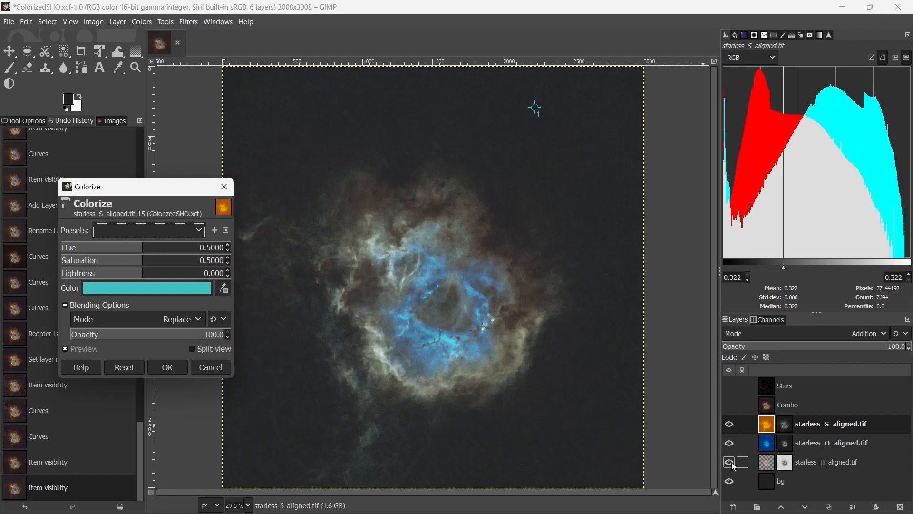
click(730, 443)
click(729, 462)
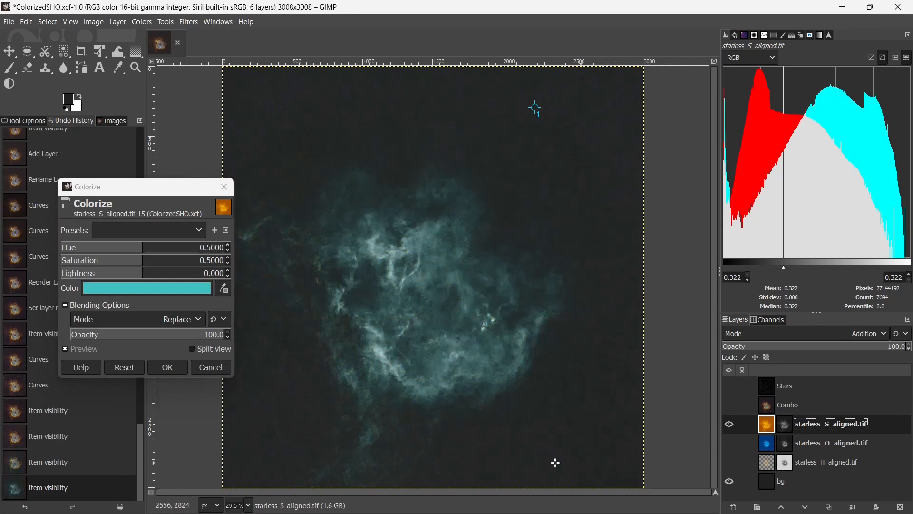
click(73, 246)
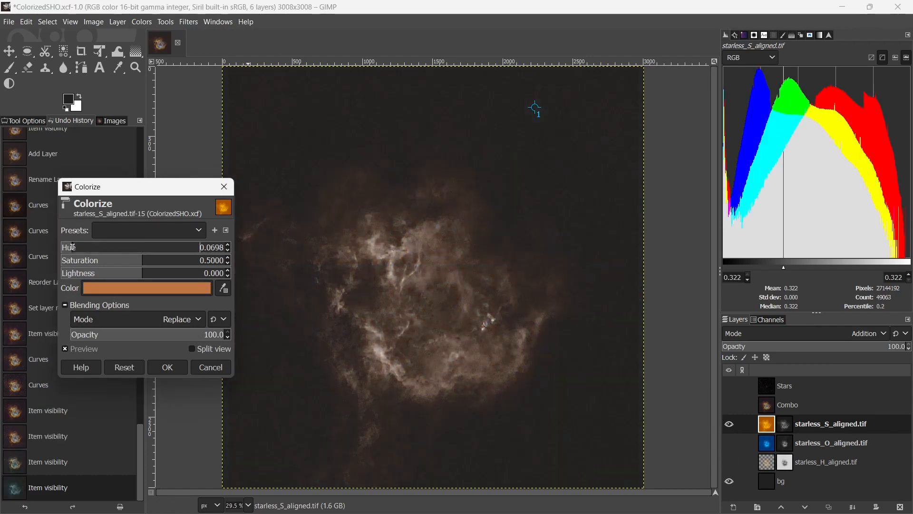
drag(134, 260, 222, 254)
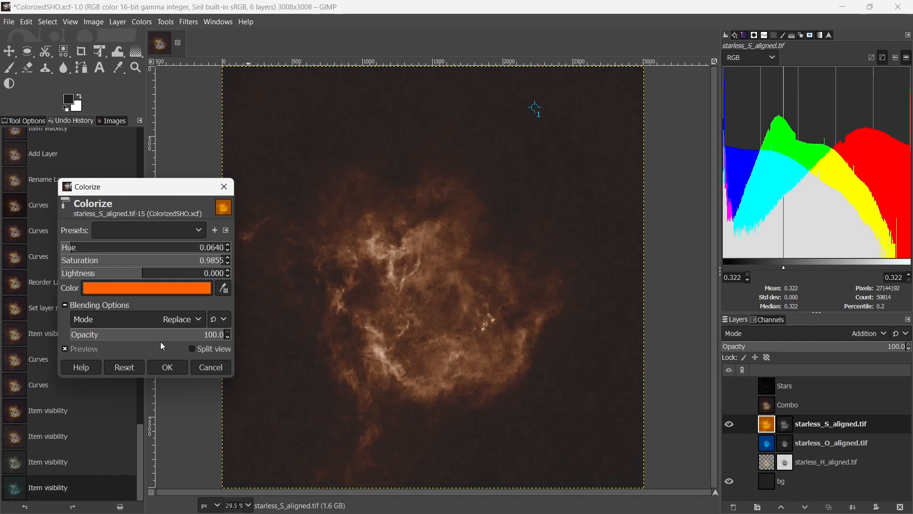
click(166, 371)
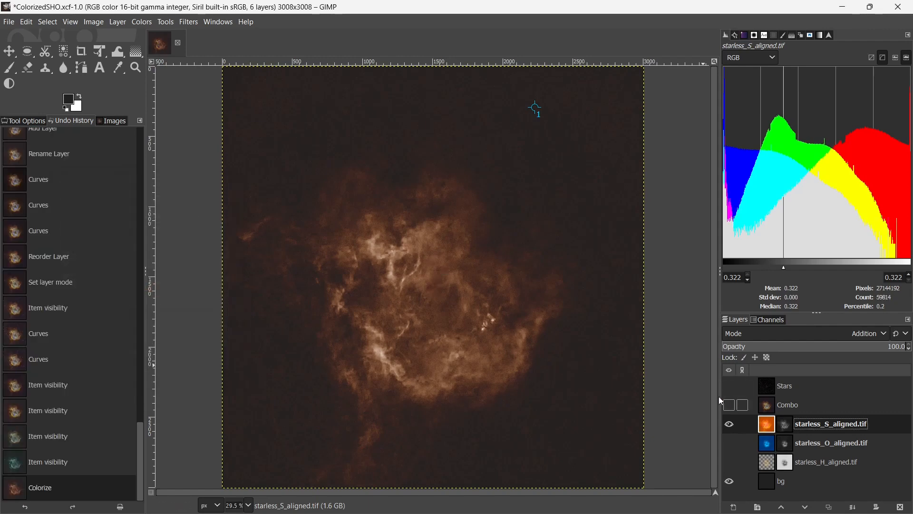
Make the starless_H_aligned.tif, starless_O_aligned.tif and Combo layers visible again
click(727, 463)
click(729, 444)
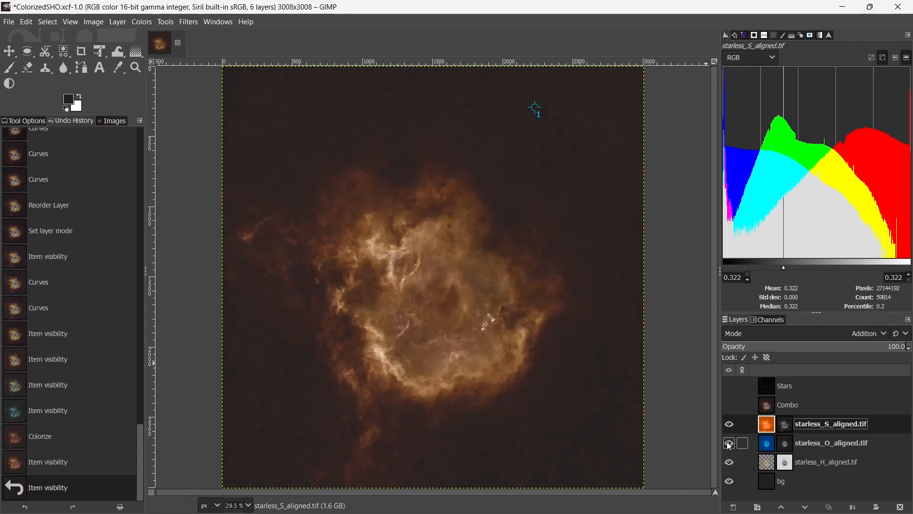
click(730, 408)
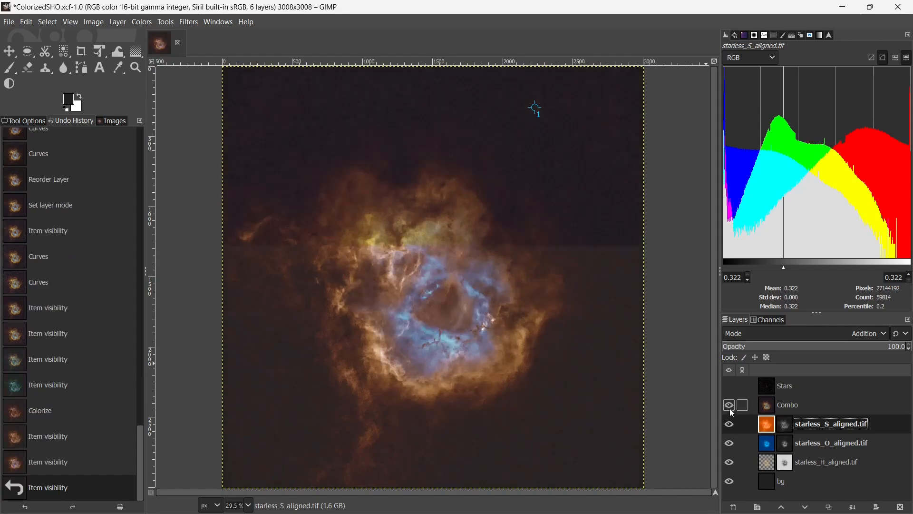
Revert the history to before the last Colorize and make the starless_O_aligned.tif, starless_H_aligned.tif and Combo layers visible again
click(729, 408)
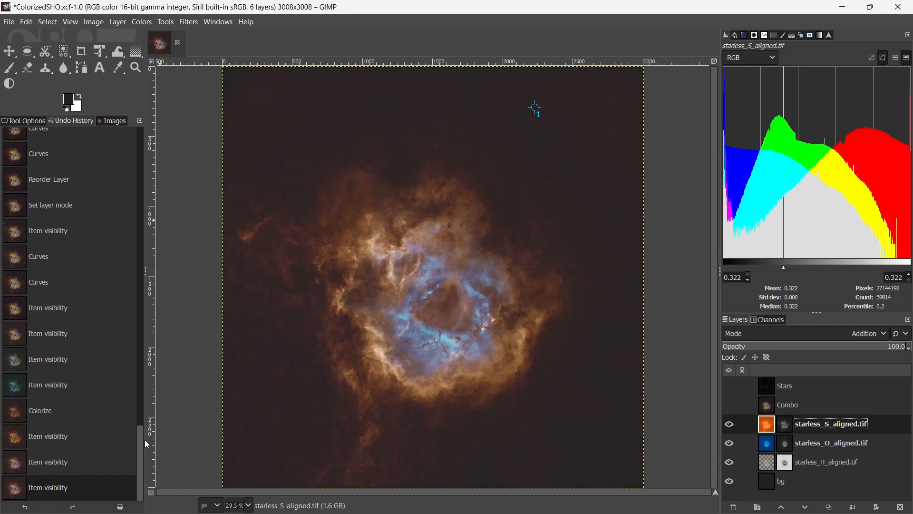
click(45, 389)
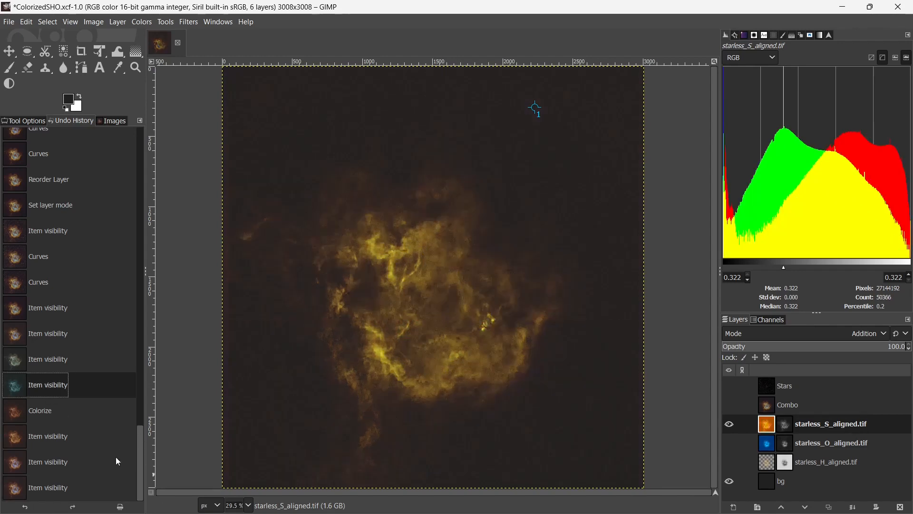
click(730, 442)
click(730, 405)
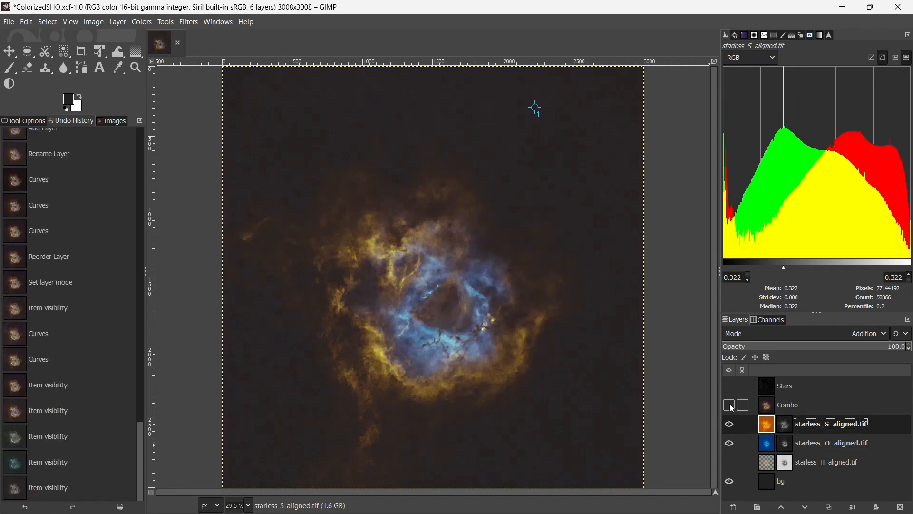
click(730, 462)
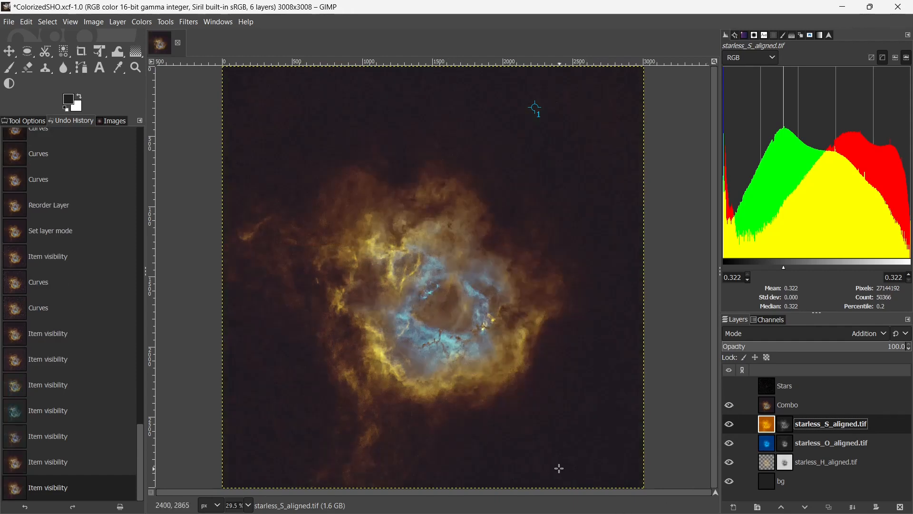
Compare the image with and without the Combo layer, and make the Stars layer visible
click(729, 405)
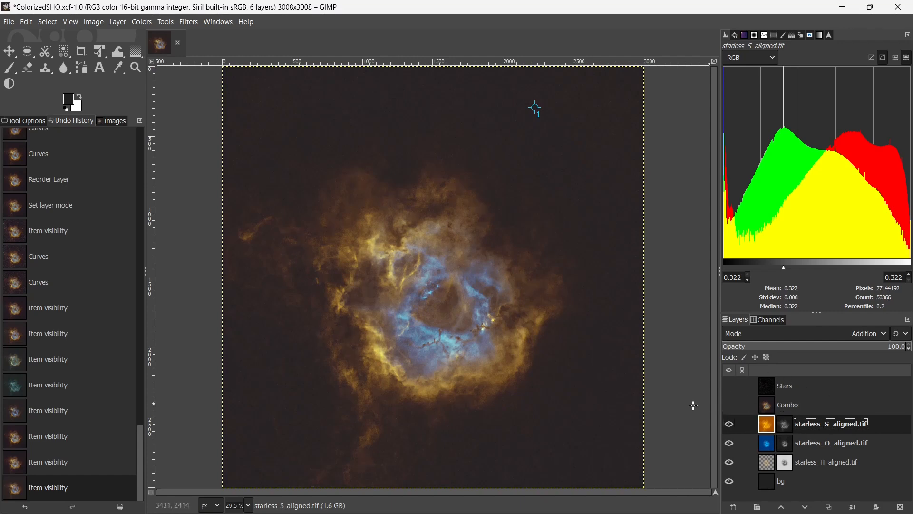
click(729, 405)
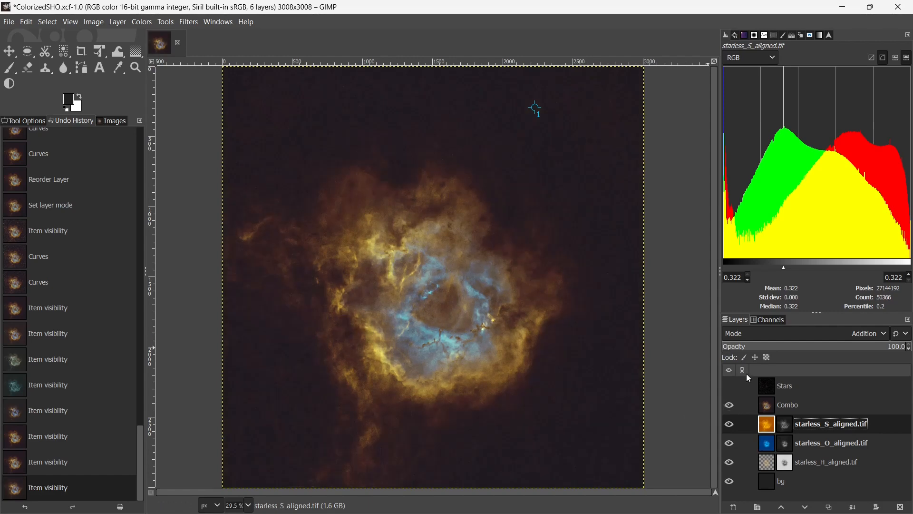
click(729, 386)
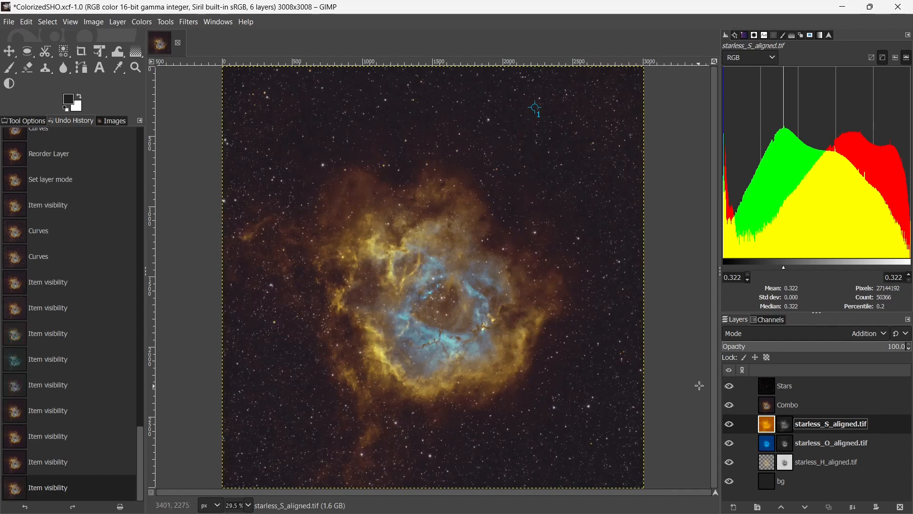
click(729, 386)
click(729, 386)
click(795, 403)
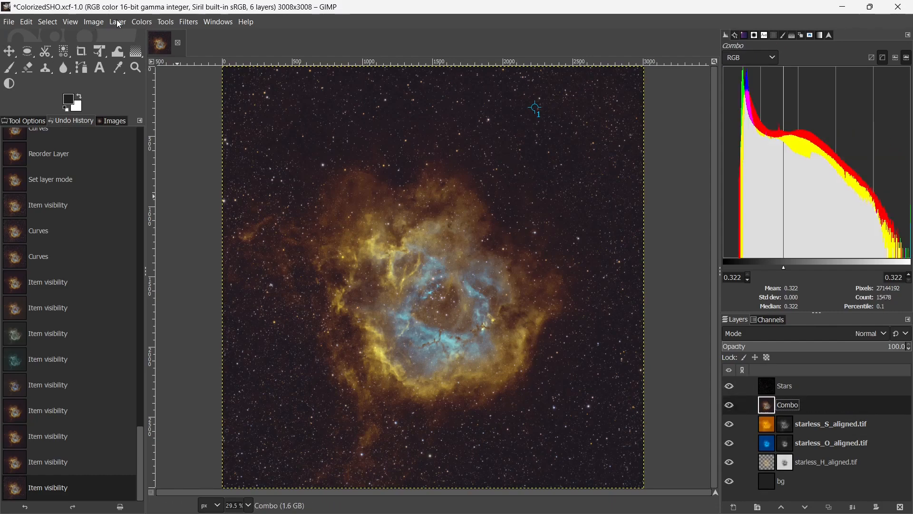
click(138, 18)
click(172, 157)
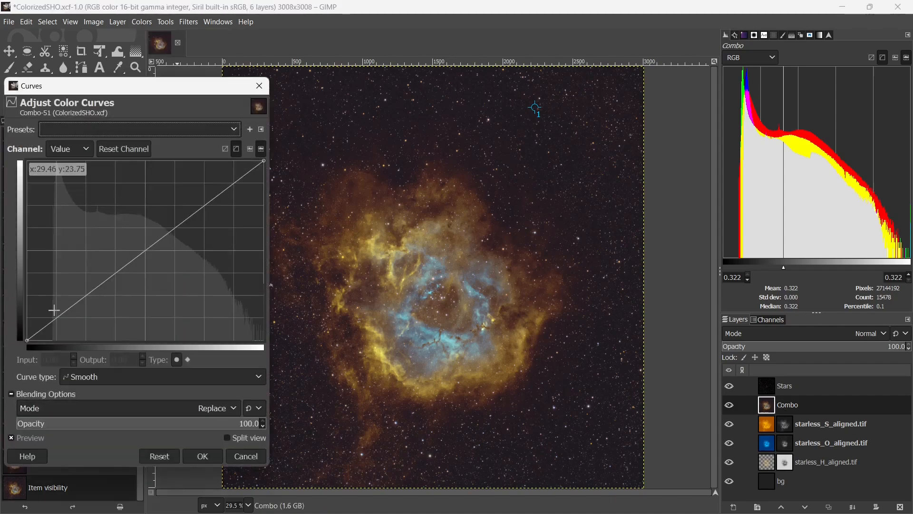
drag(16, 323, 7, 351)
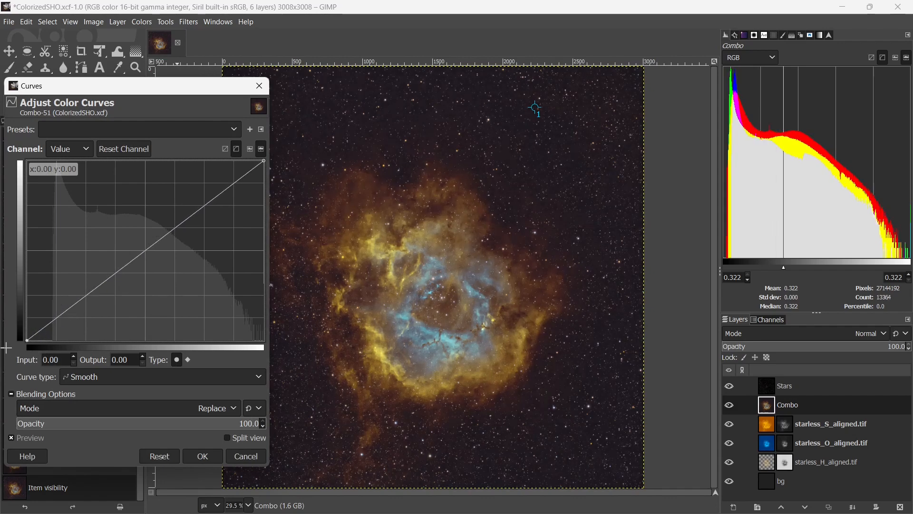
click(81, 296)
drag(81, 296, 84, 298)
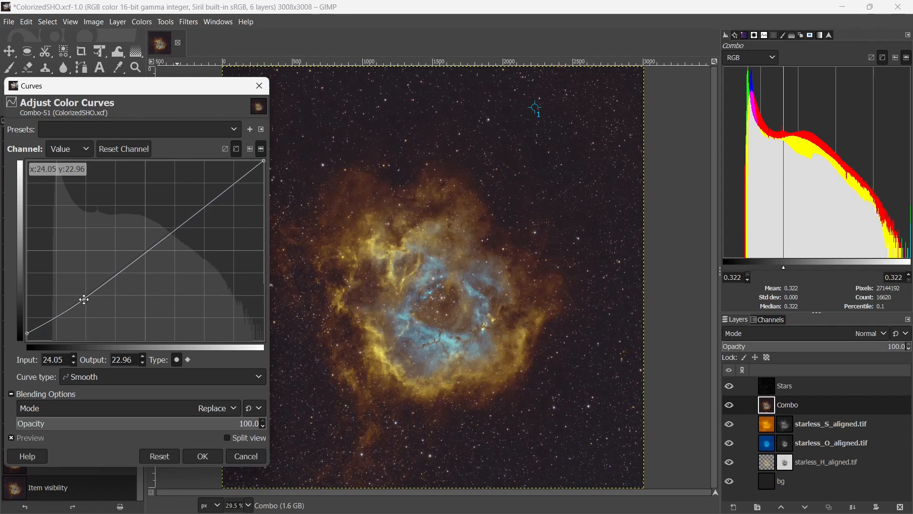
click(161, 233)
mouse_move(162, 232)
mouse_down()
mouse_move(155, 222)
mouse_move(165, 234)
mouse_up()
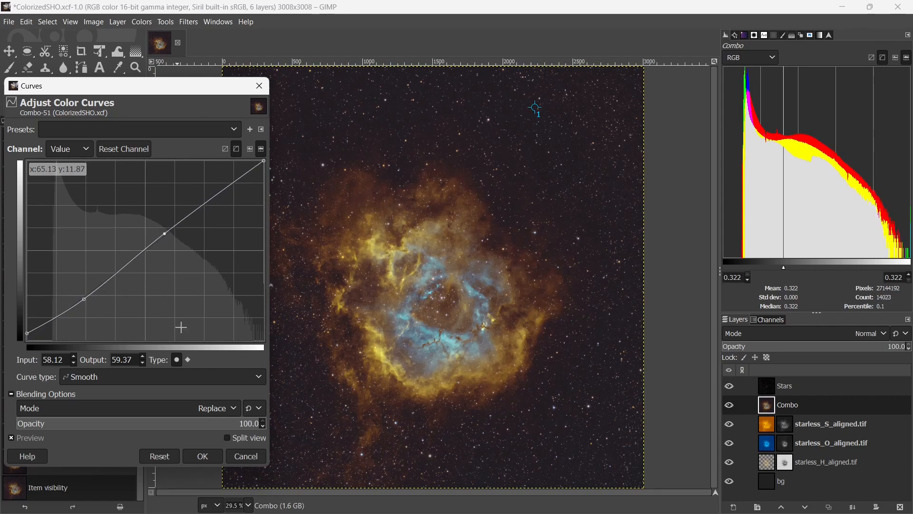
click(245, 455)
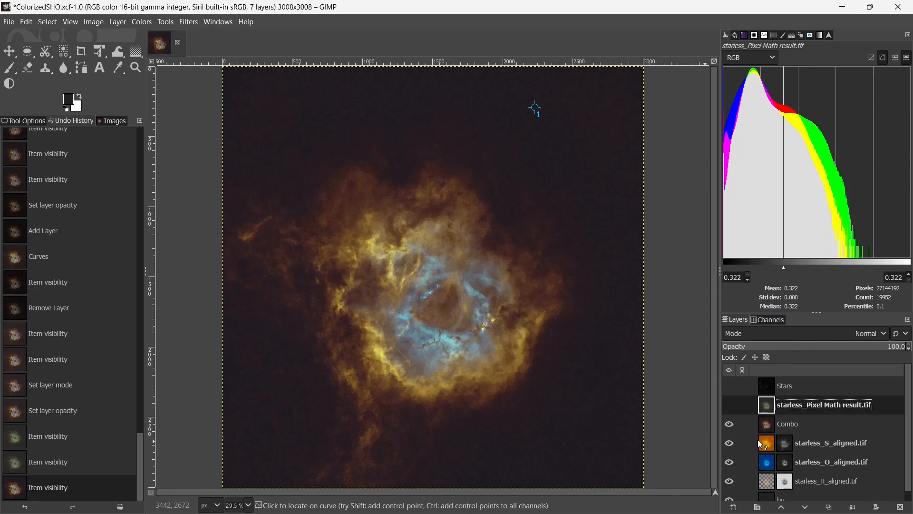
Compare the starless_Pixel Math result.tif layer with the Combo layer, leaving Combo hidden and the Pixel Math layer shown
click(800, 405)
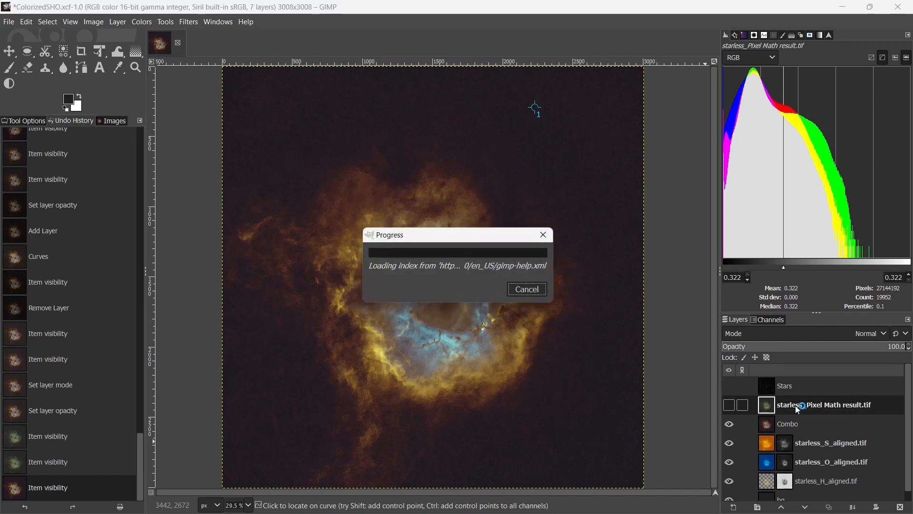
click(527, 290)
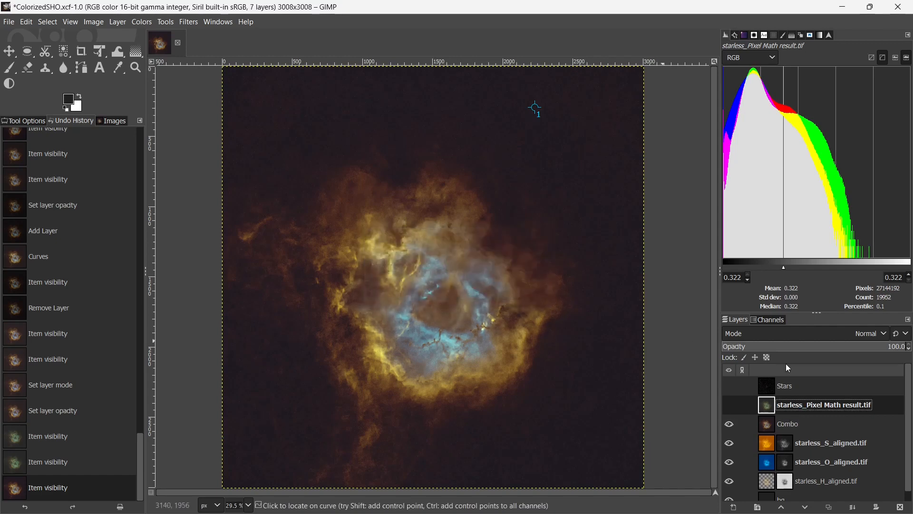
click(730, 406)
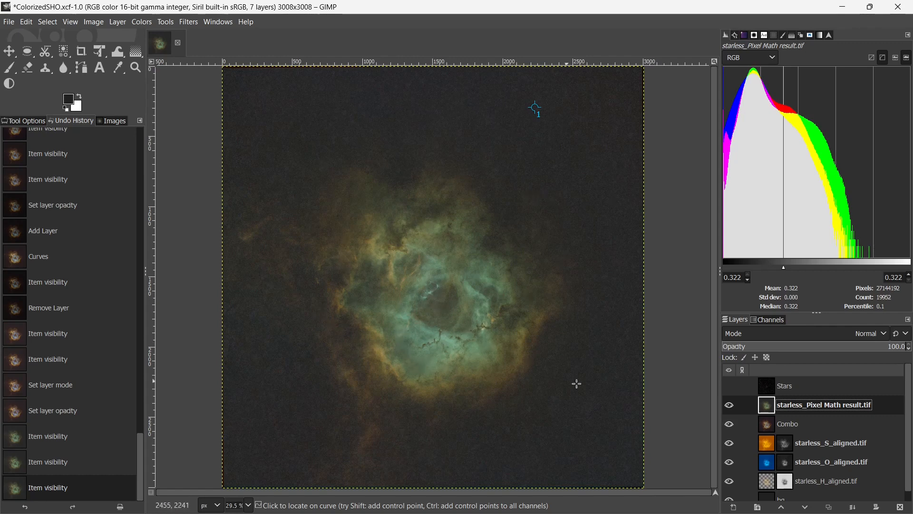
click(730, 421)
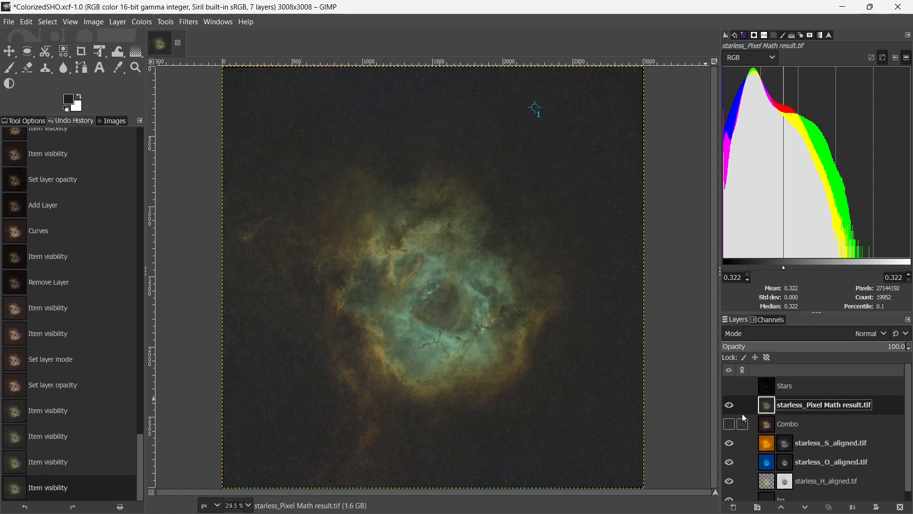
click(726, 401)
click(733, 424)
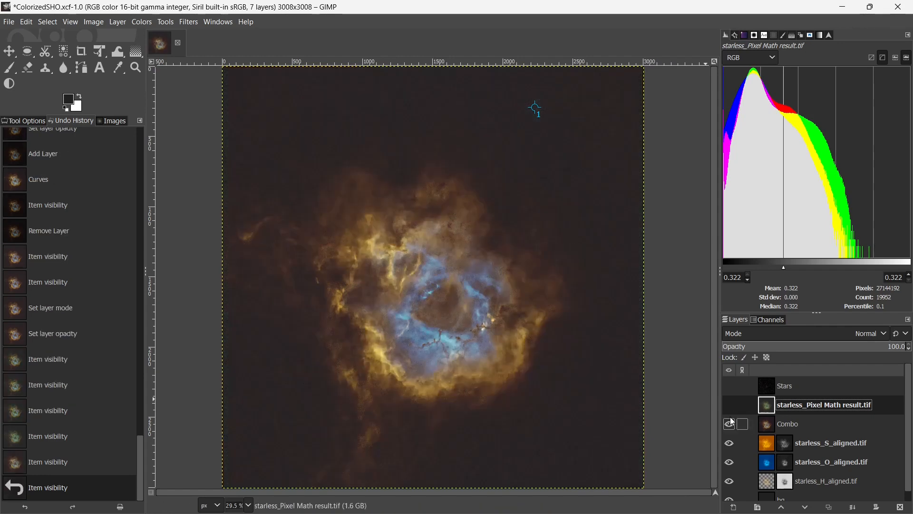
click(731, 424)
click(729, 404)
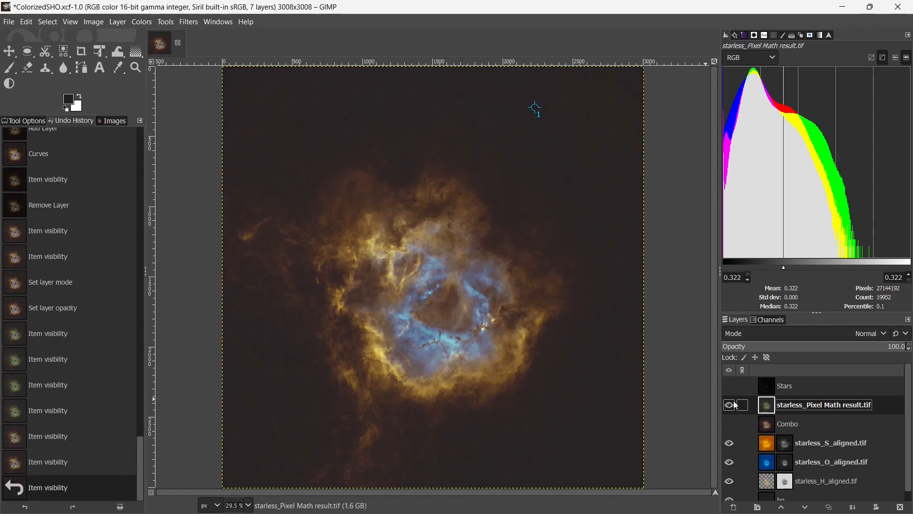
Set starless_Pixel Math result.tif to Multiply mode at 54.5 opacity and create a new layer from the visible image
click(817, 334)
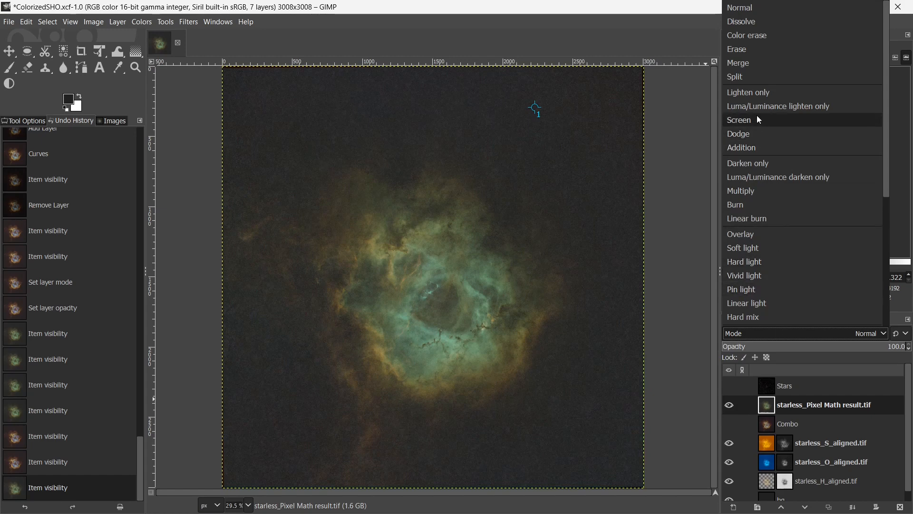
click(757, 192)
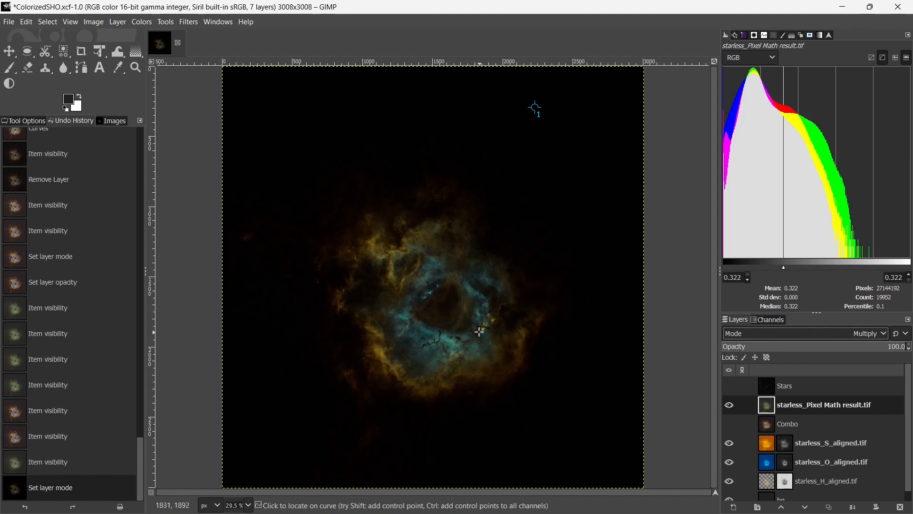
drag(835, 348, 823, 349)
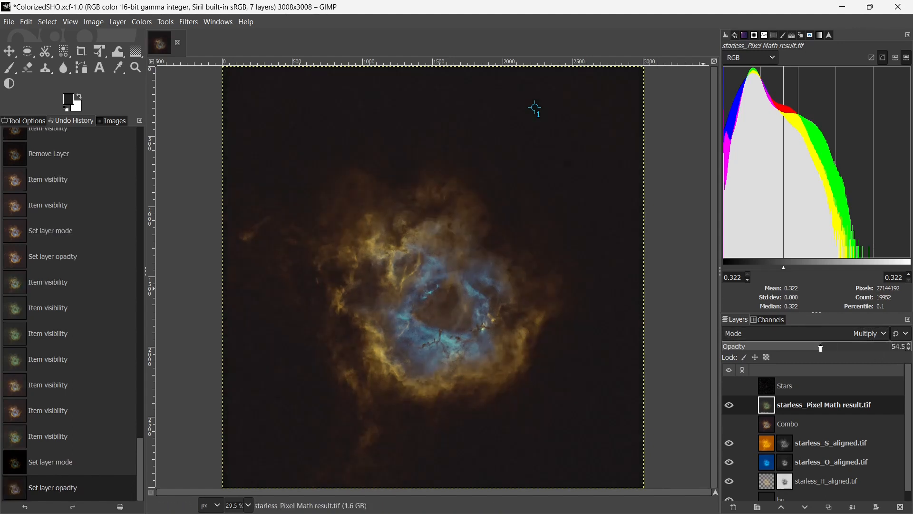
right_click(809, 405)
click(733, 100)
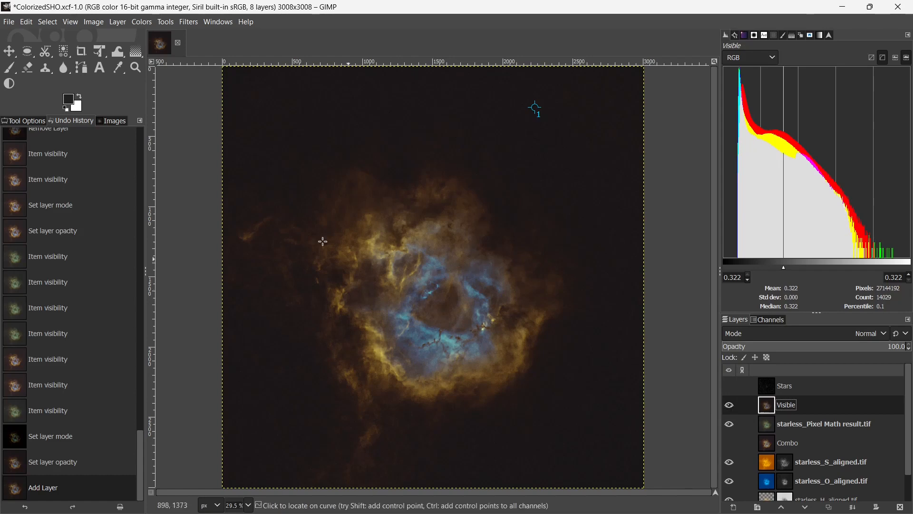
Open Curves on the Visible layer and set the value curve's white point to input 86.17, output 100
click(141, 22)
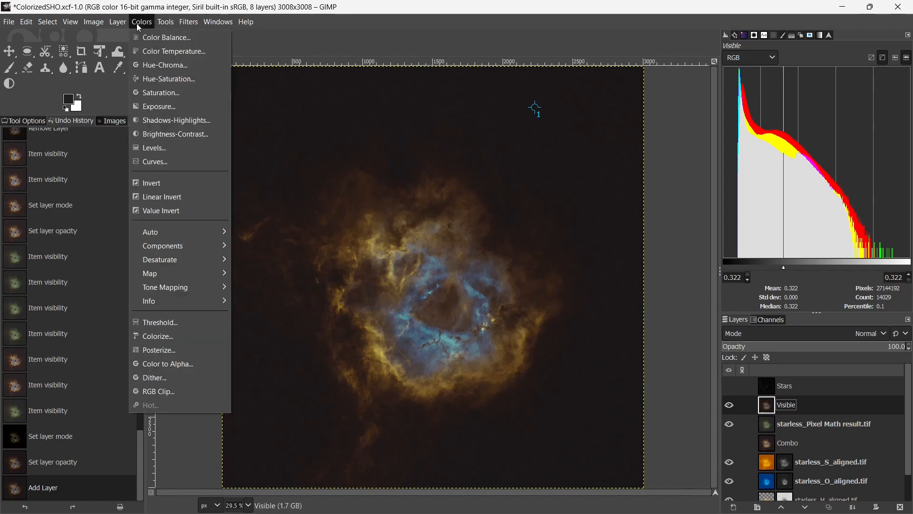
click(143, 162)
click(195, 214)
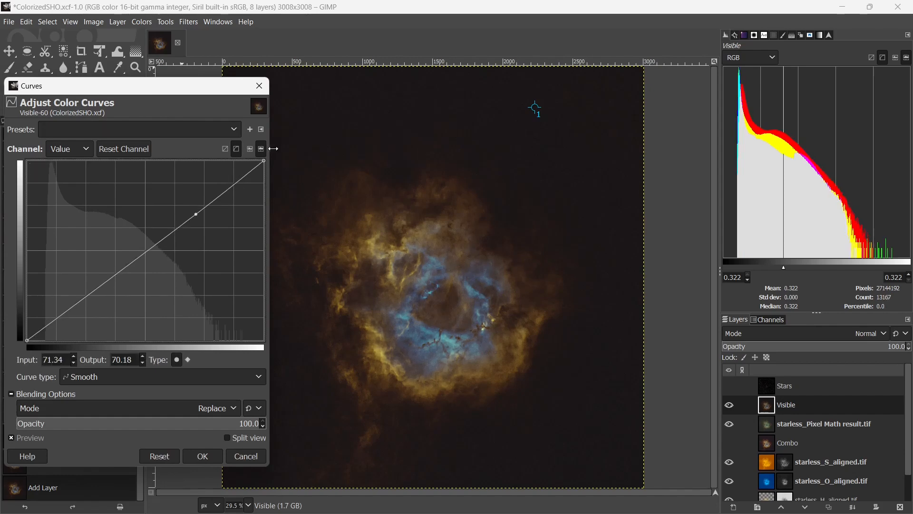
drag(199, 213, 281, 190)
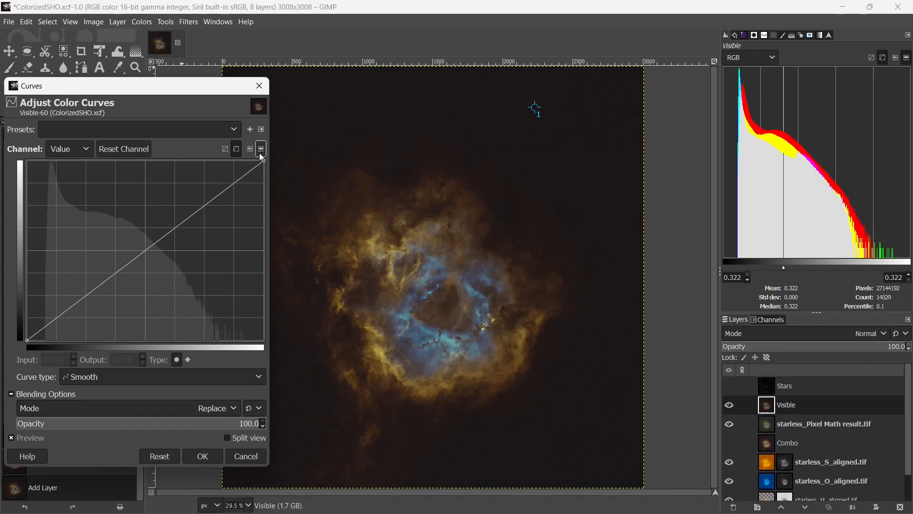
drag(263, 159, 230, 151)
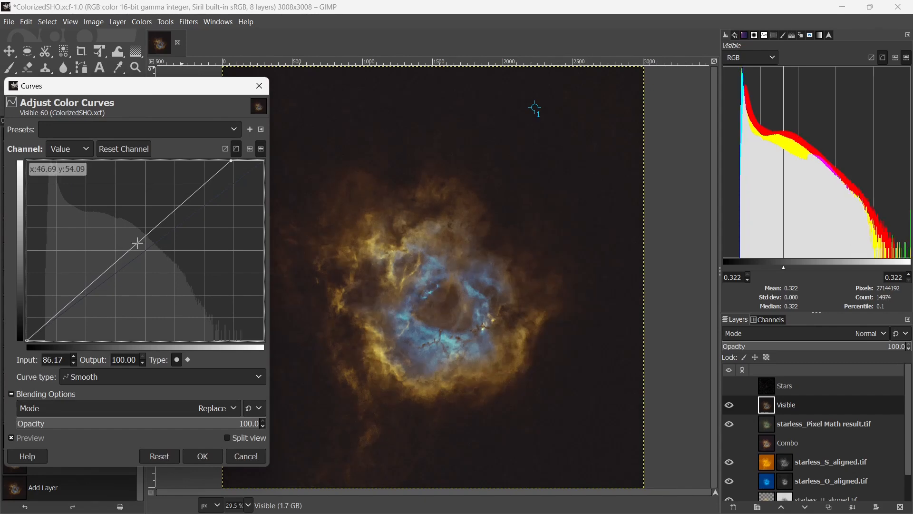
Raise the midtones of the Visible layer's value curve, place a shadow point at input 12.63, output 17.15, and apply the curves
click(120, 265)
drag(120, 264, 111, 256)
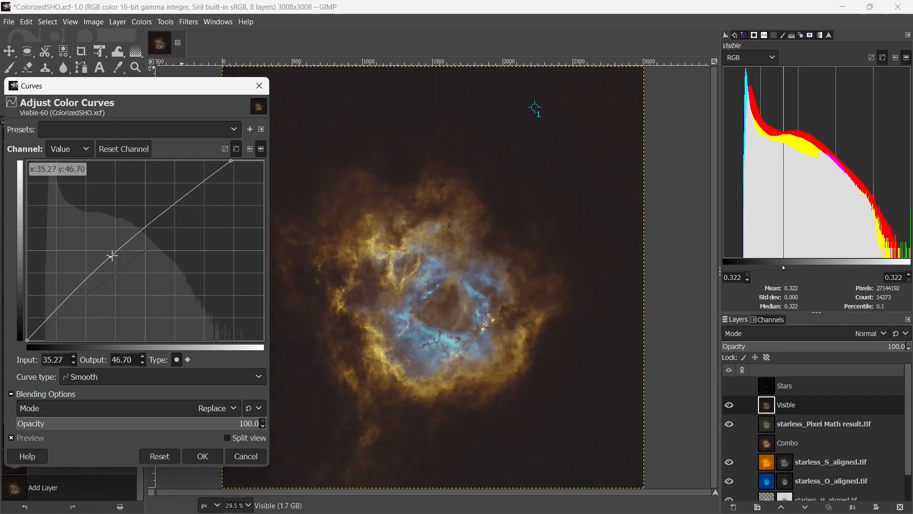
drag(62, 310, 57, 310)
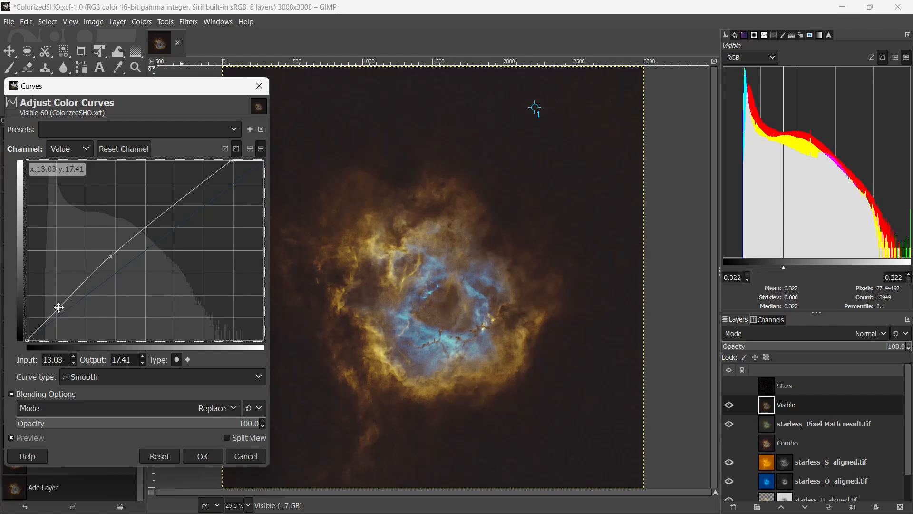
drag(59, 310, 58, 305)
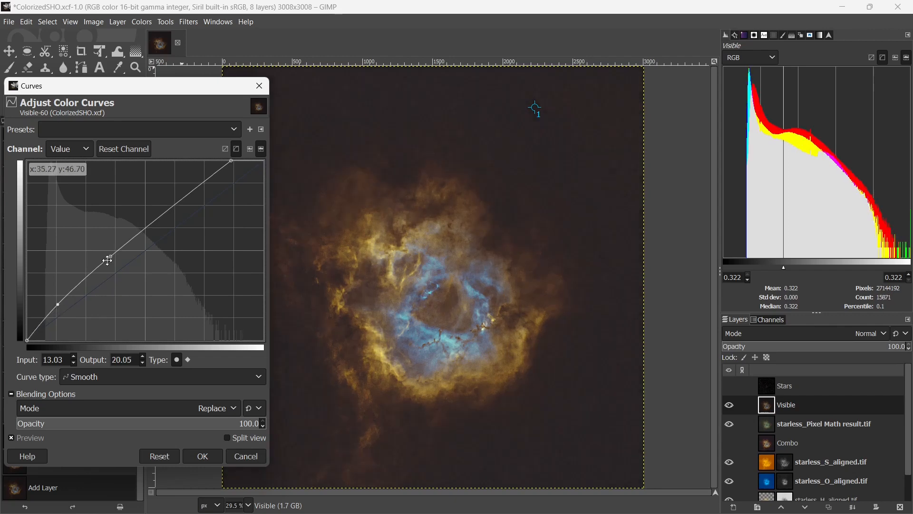
drag(107, 259, 121, 245)
drag(57, 304, 60, 306)
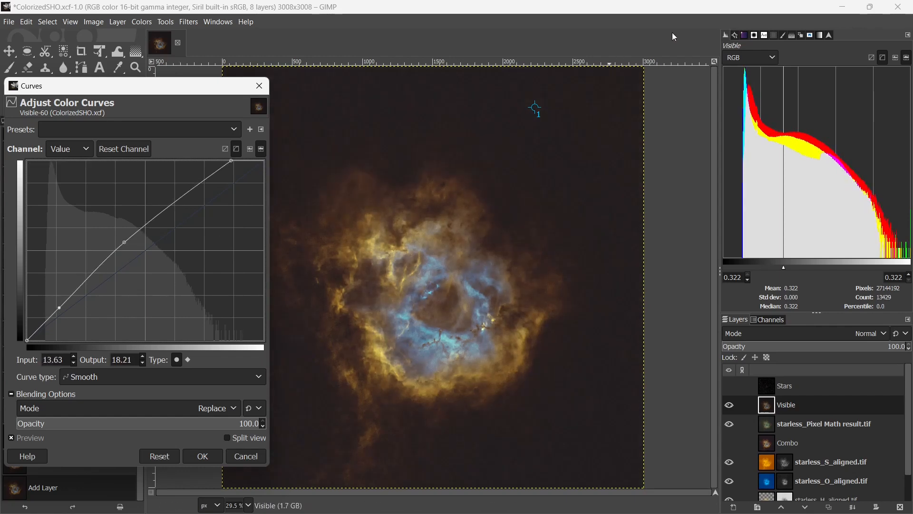
click(737, 35)
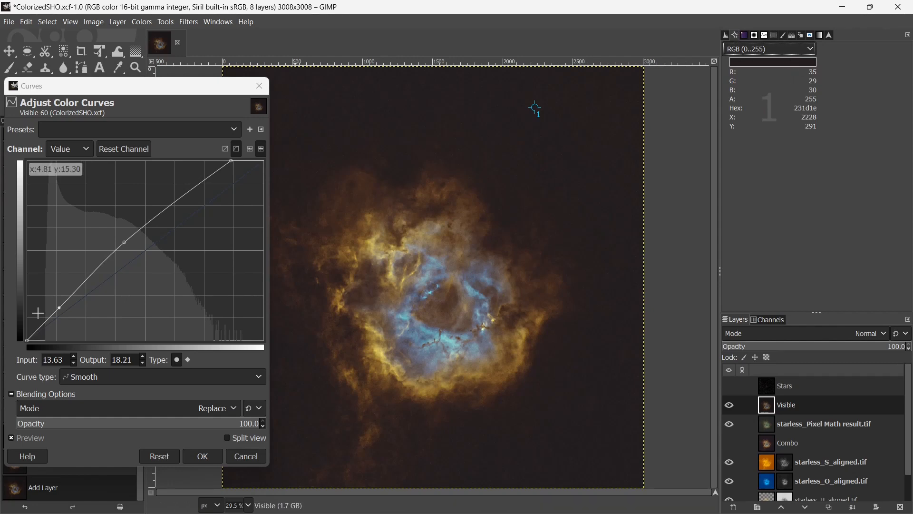
drag(59, 308, 54, 309)
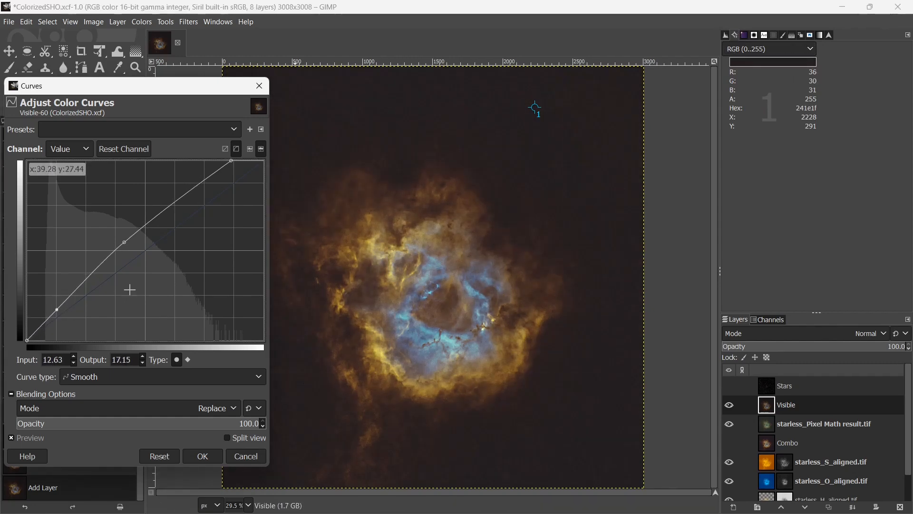
click(204, 458)
Show Combo, hide the Pixel Math layer, and compare the Visible layer with Combo, leaving Visible hidden
click(730, 443)
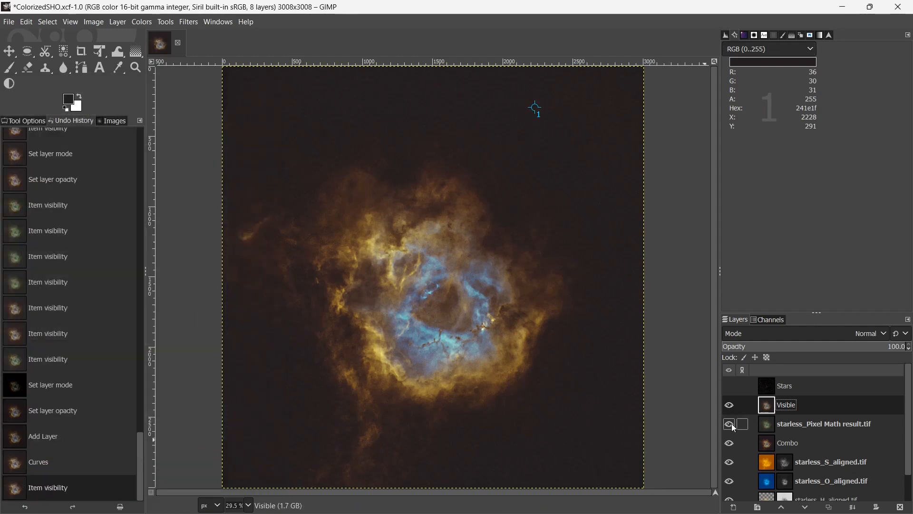
click(732, 427)
click(728, 407)
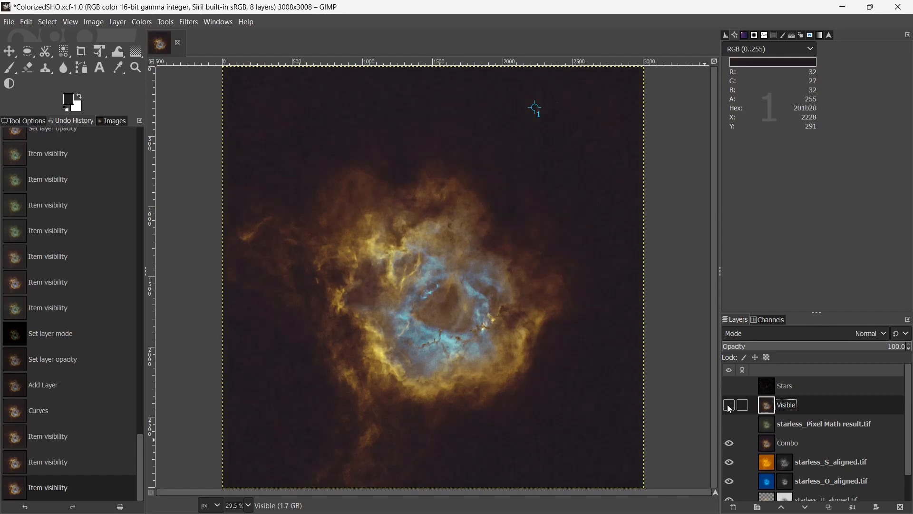
click(730, 407)
click(728, 406)
click(728, 406)
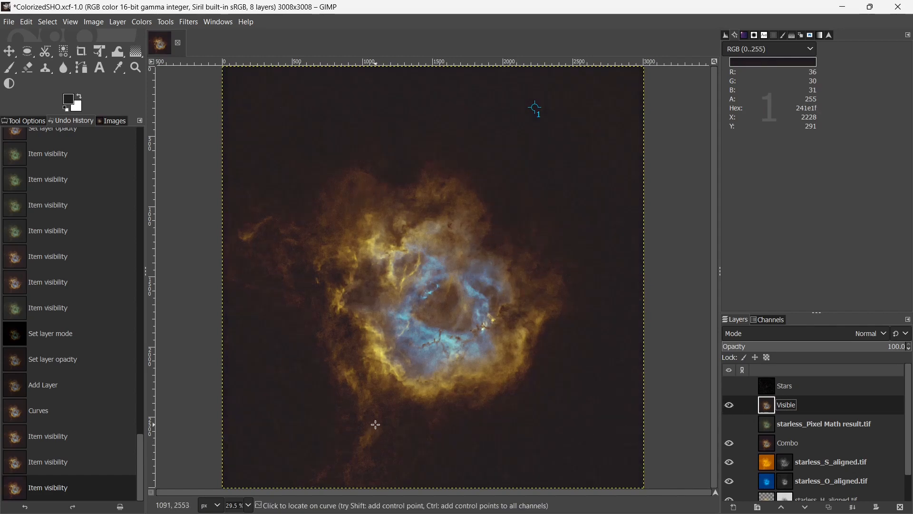
click(729, 407)
Delete the Visible and starless_Pixel Math result.tif layers and make the Stars layer visible
right_click(793, 405)
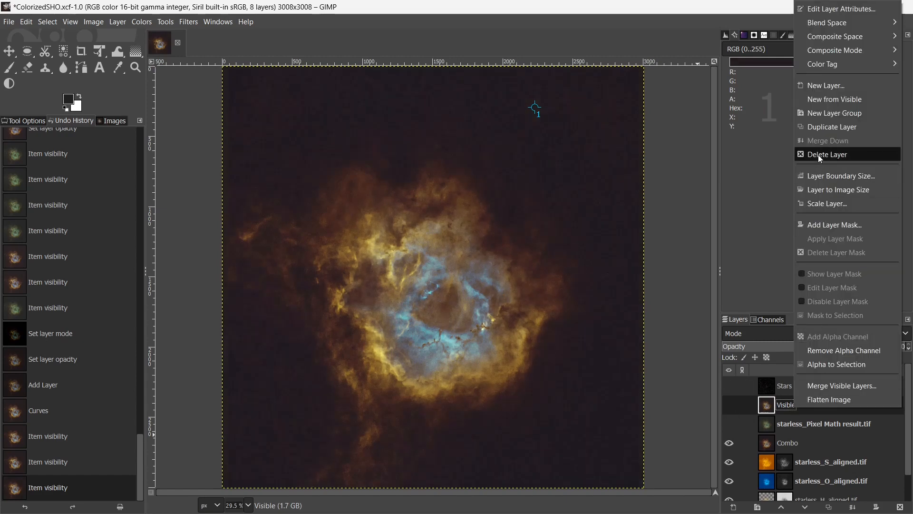
click(819, 156)
right_click(793, 408)
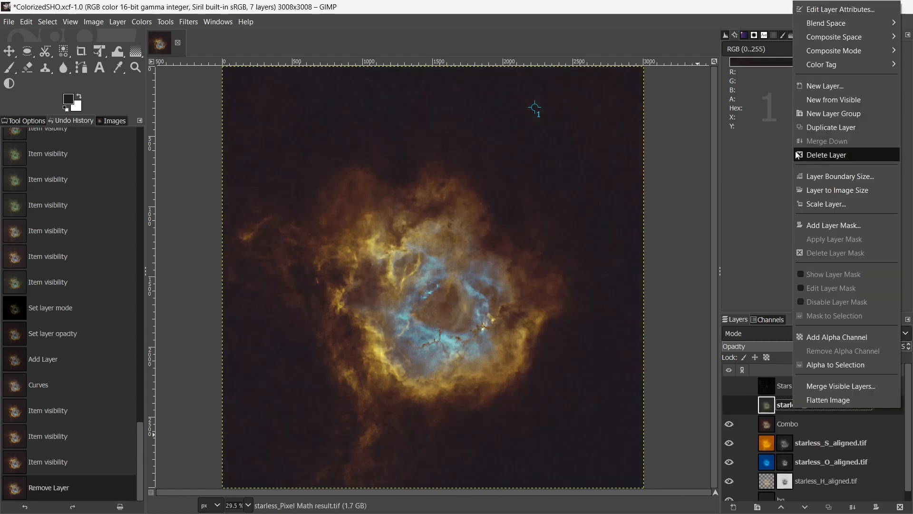
click(816, 156)
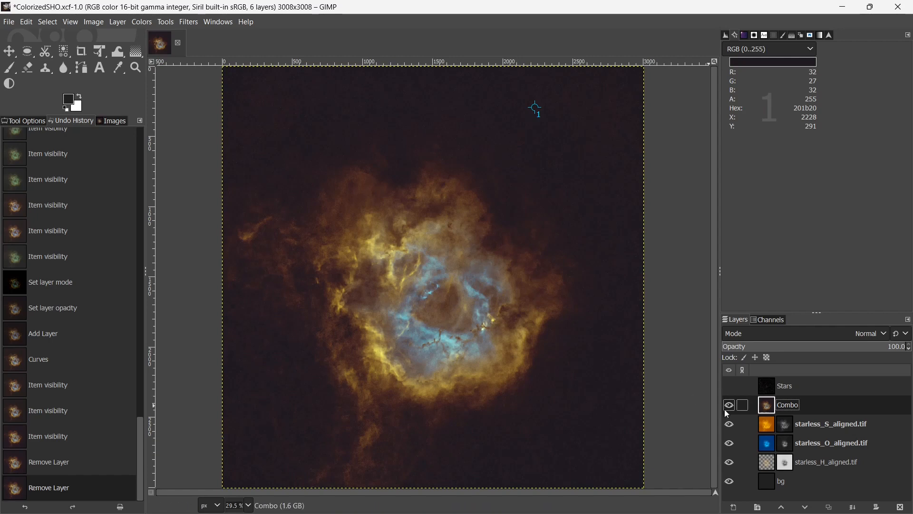
click(730, 387)
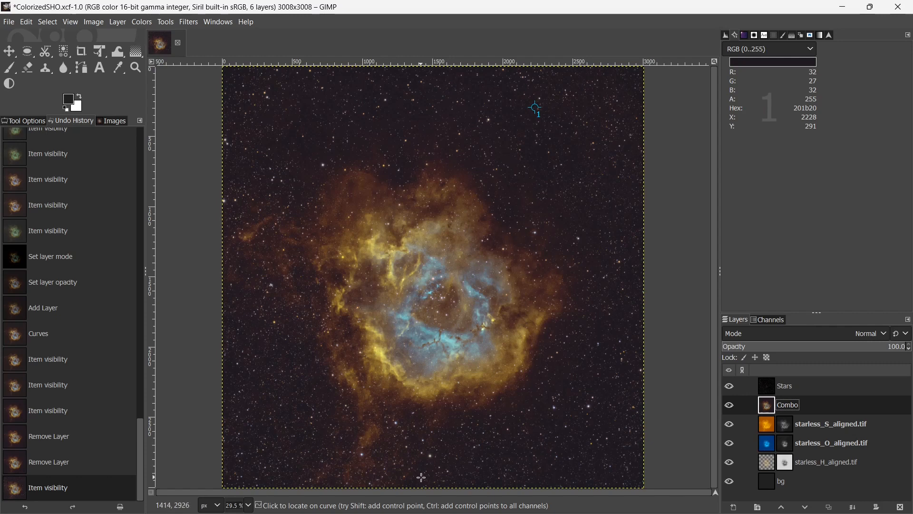